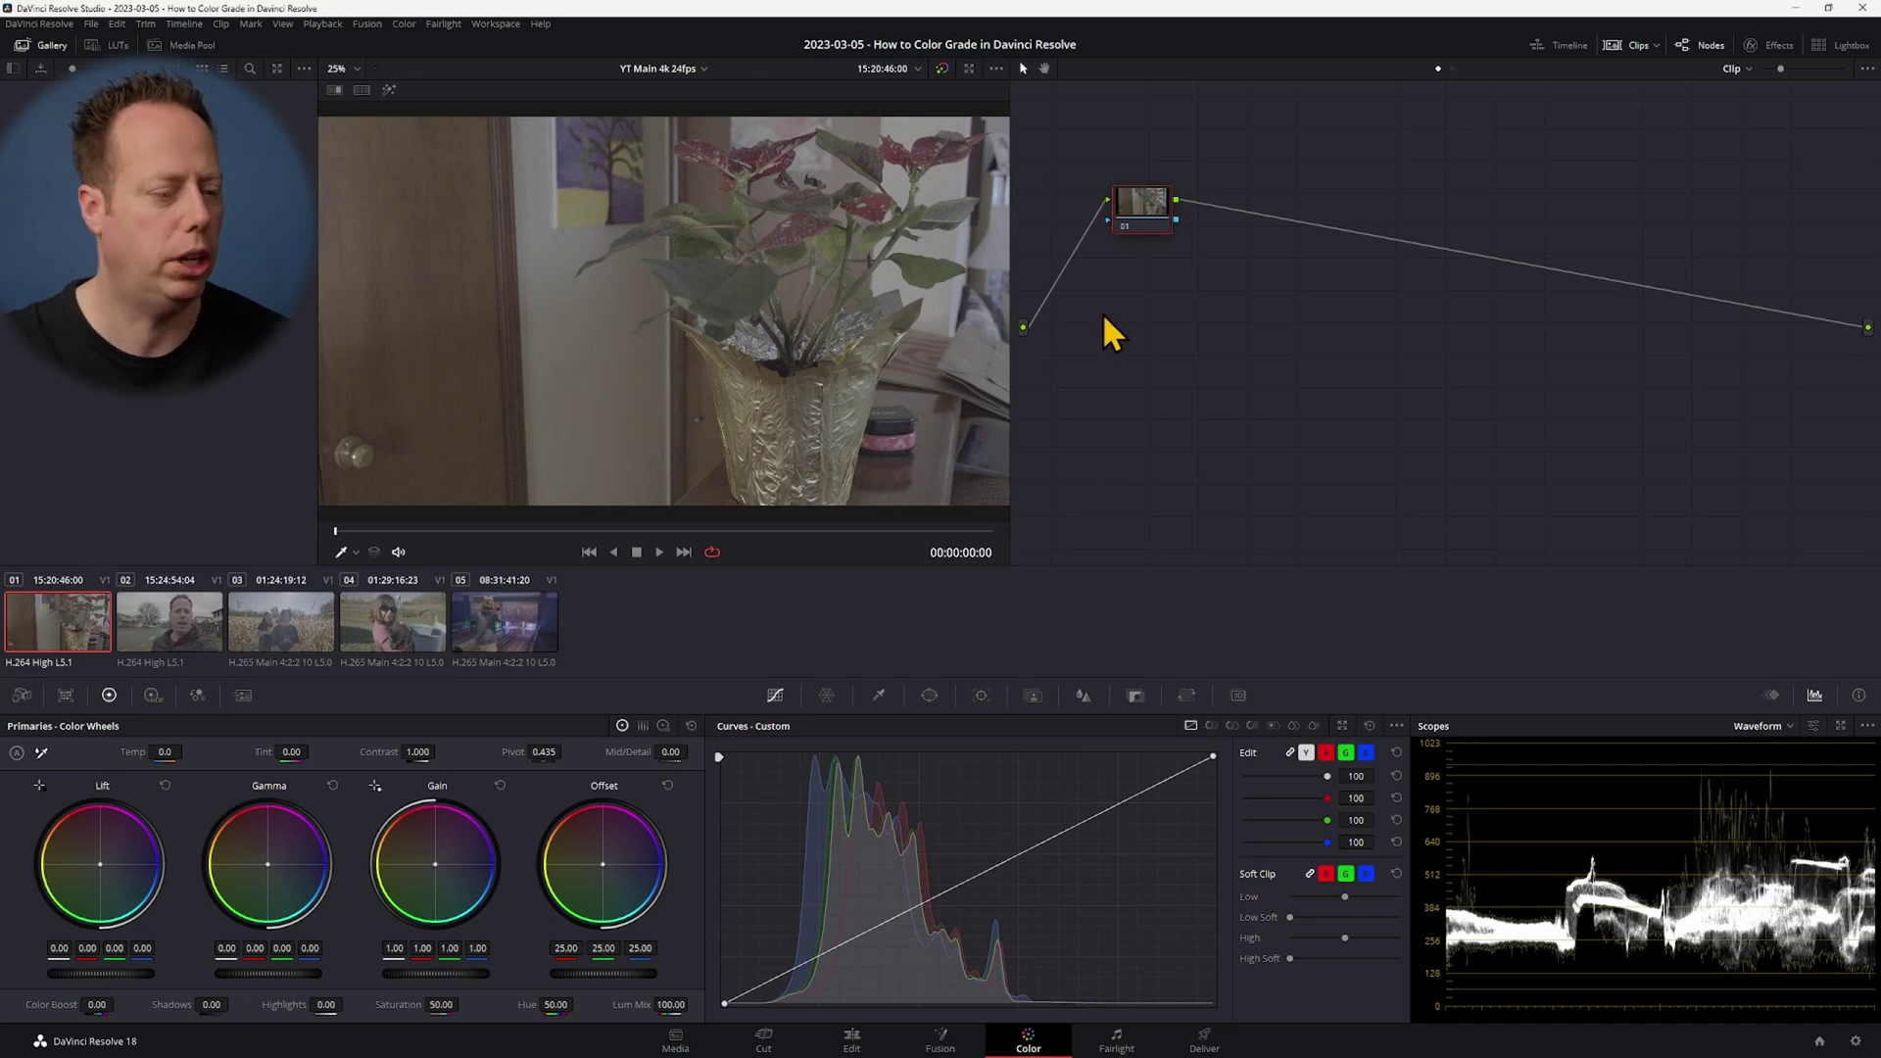
# - Label the first node in the clip's node graph "Input CST"
pyautogui.rightClick(1132, 203)
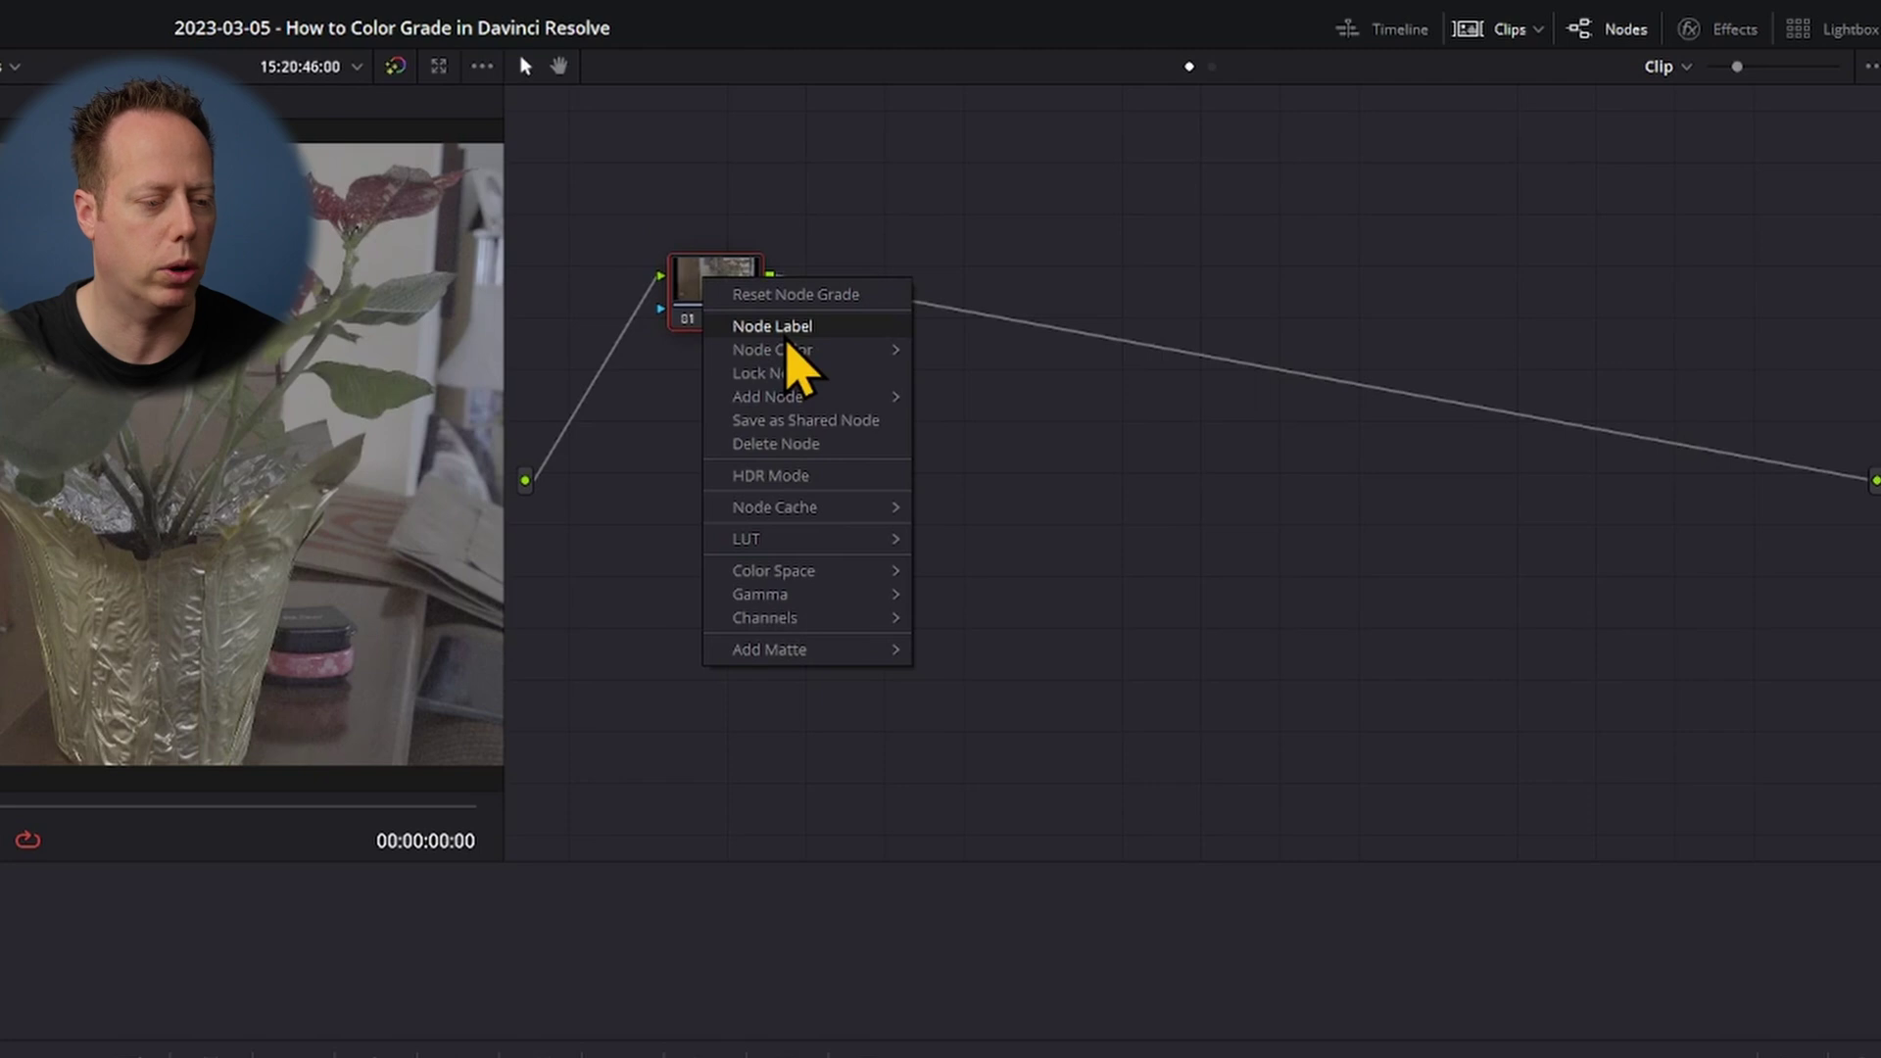
pyautogui.click(788, 333)
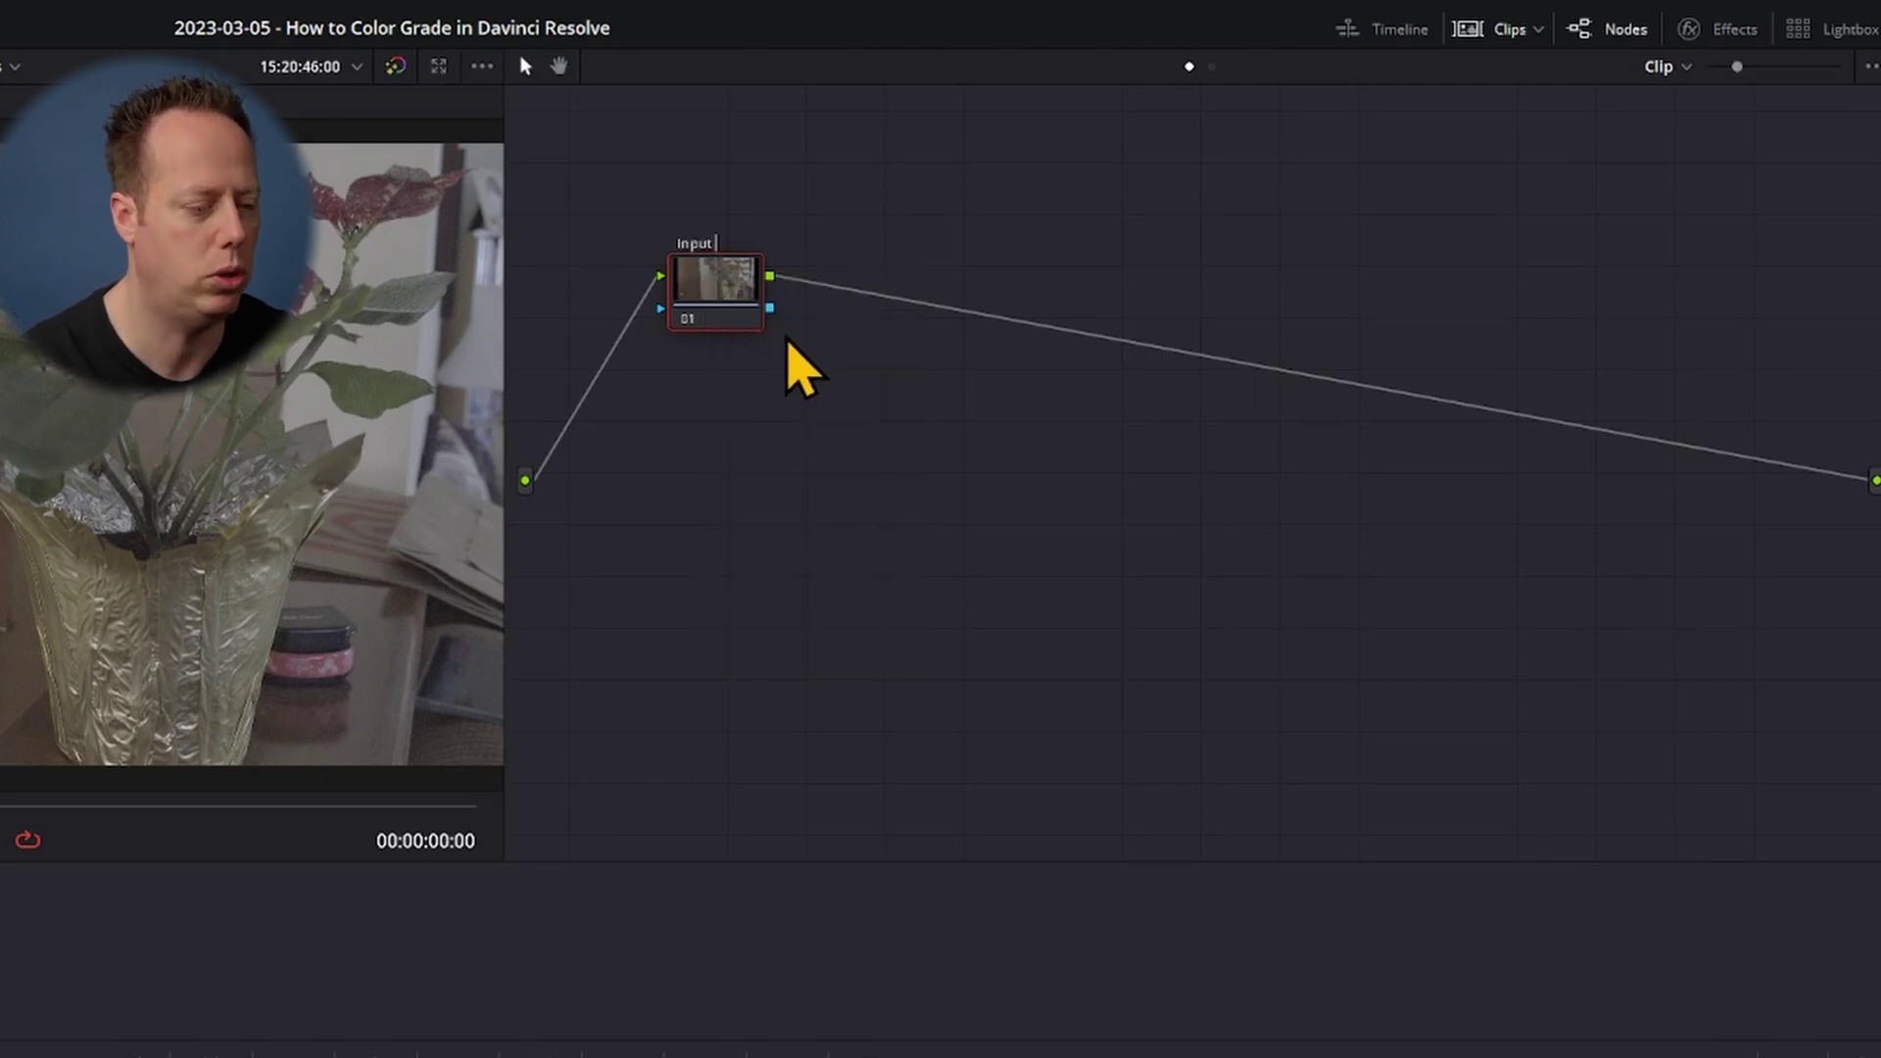
pyautogui.press('Return')
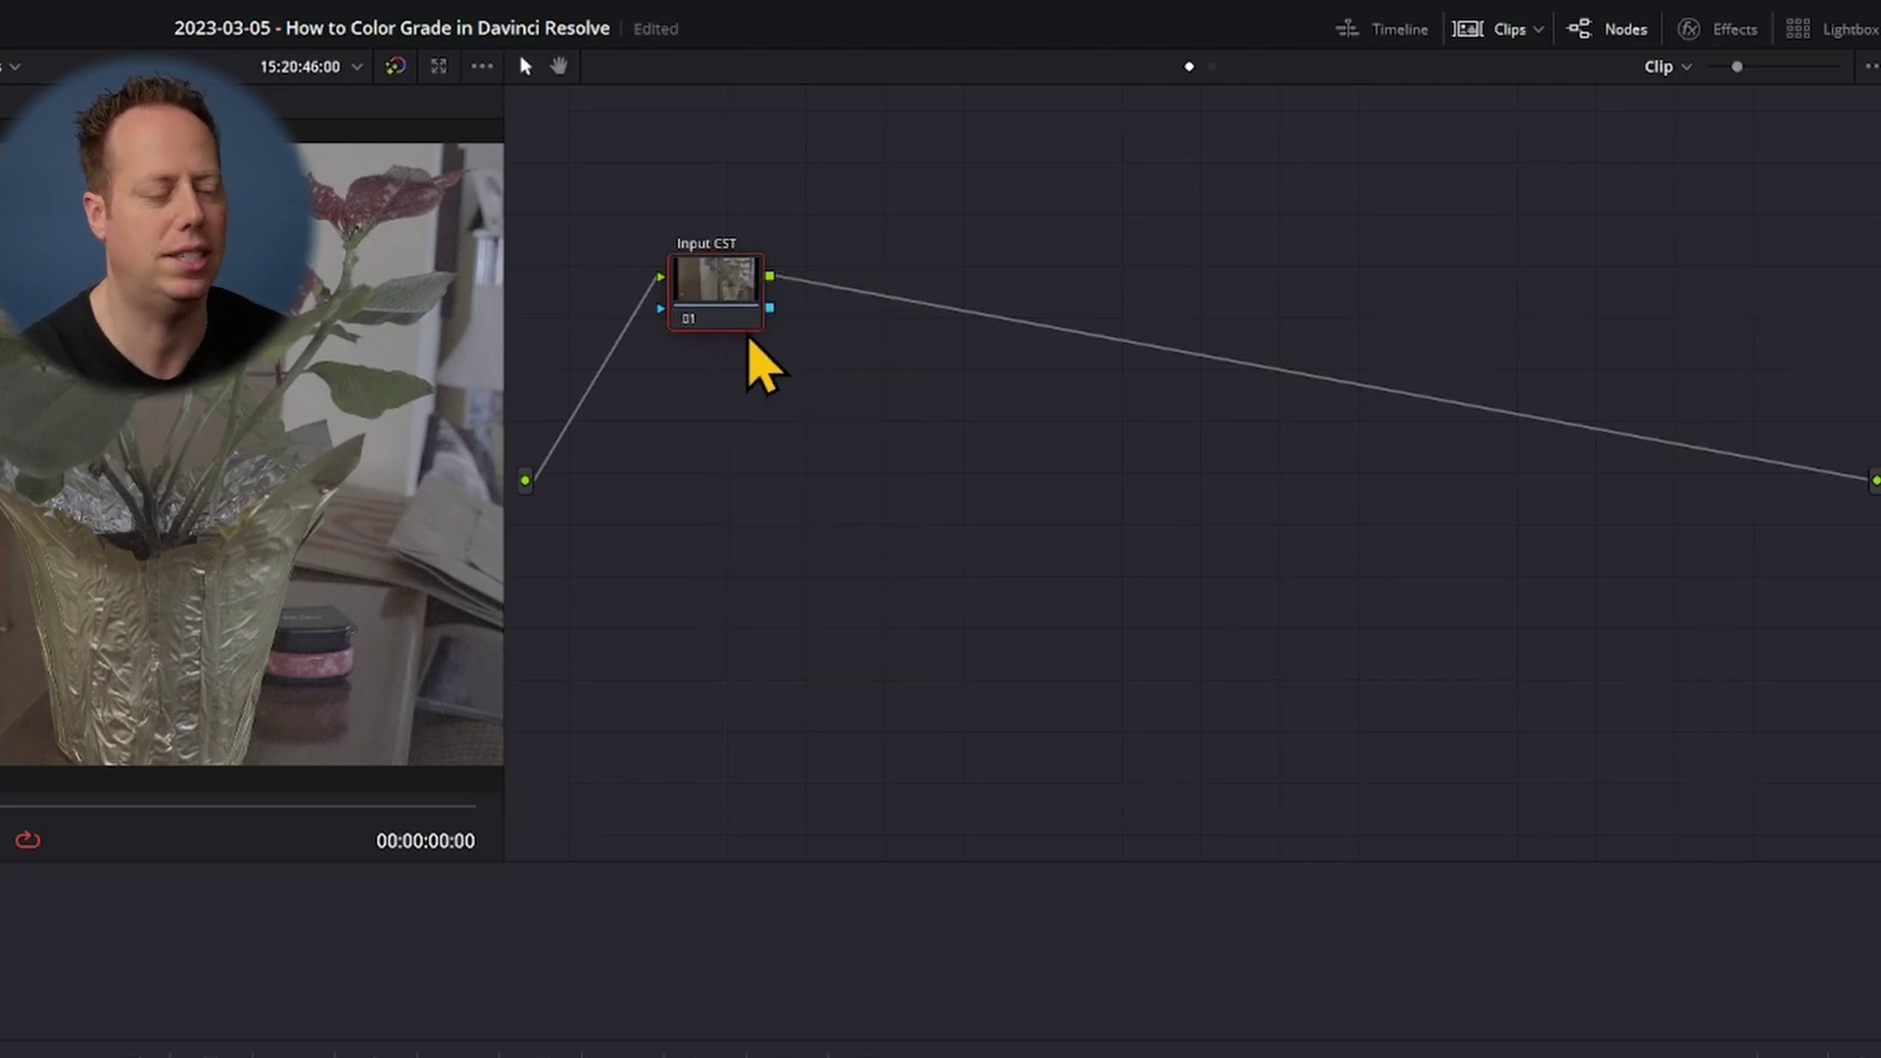
# - Add a serial node after Input CST and label it "Exp"
pyautogui.rightClick(723, 282)
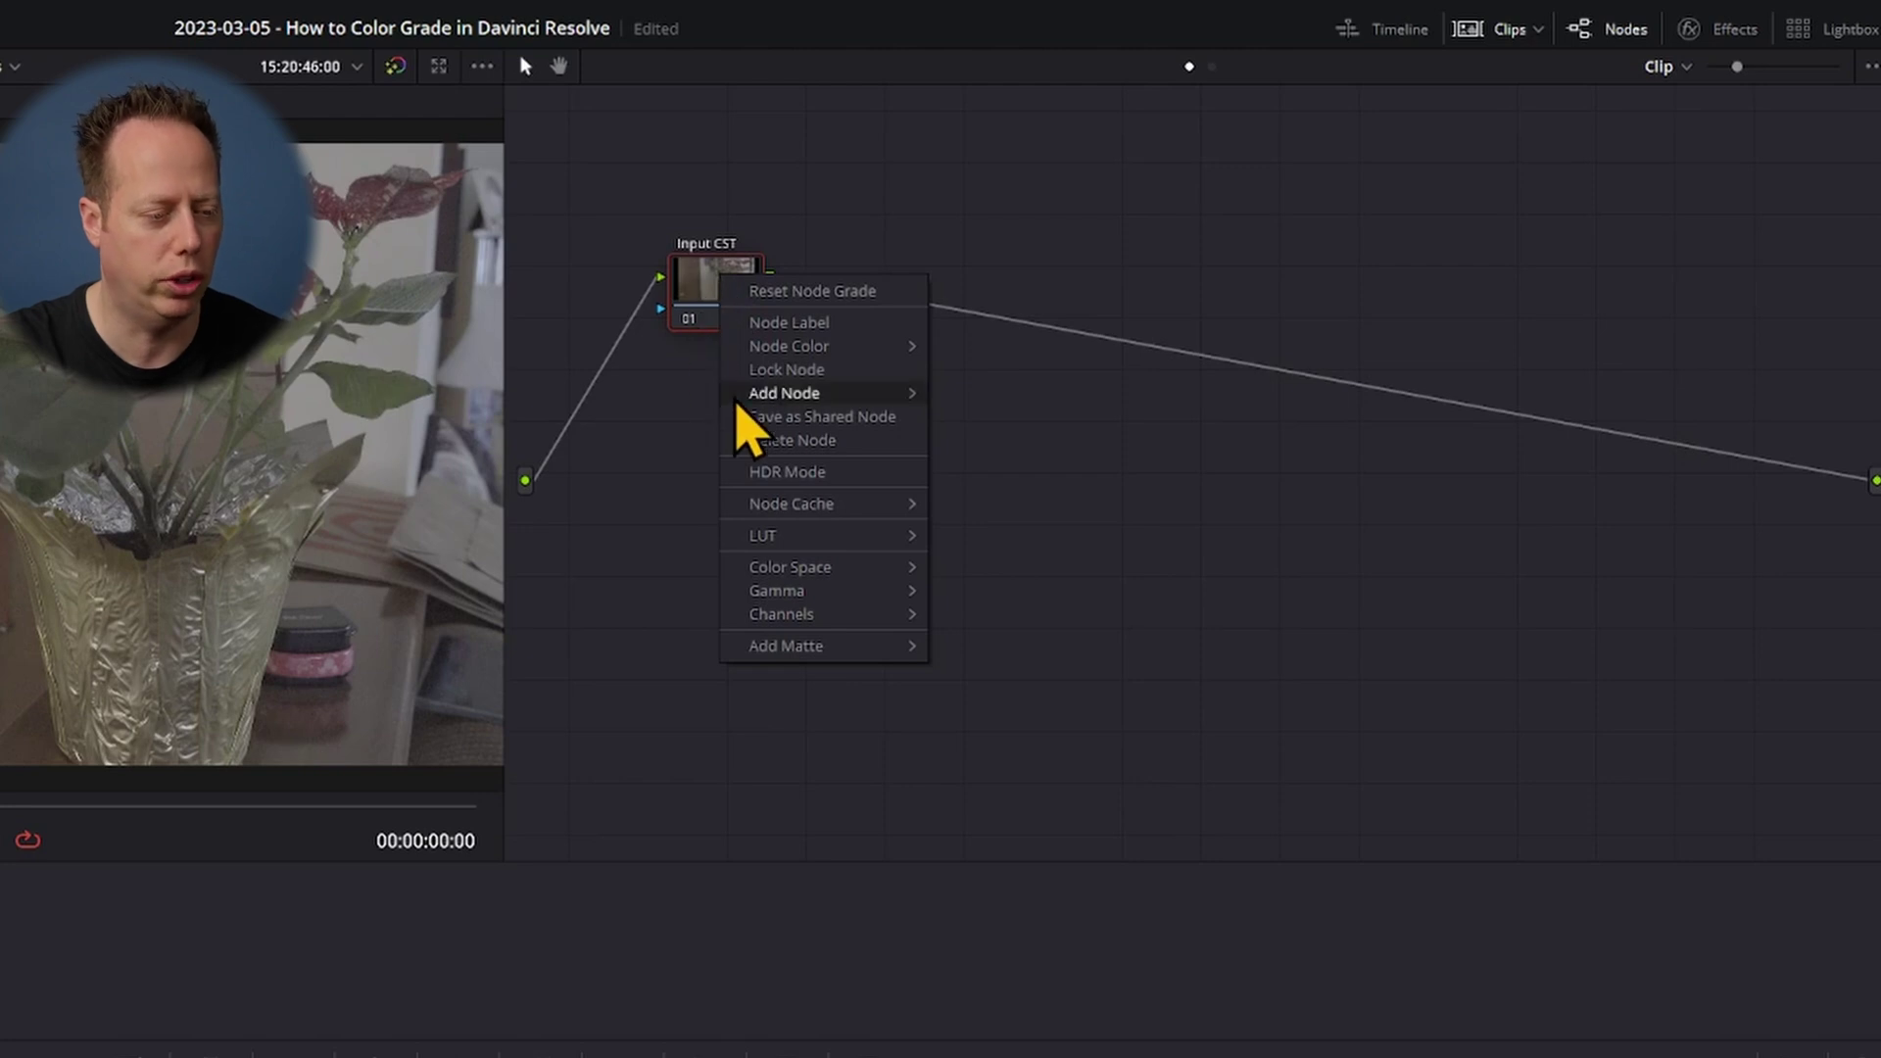
pyautogui.moveTo(819, 397)
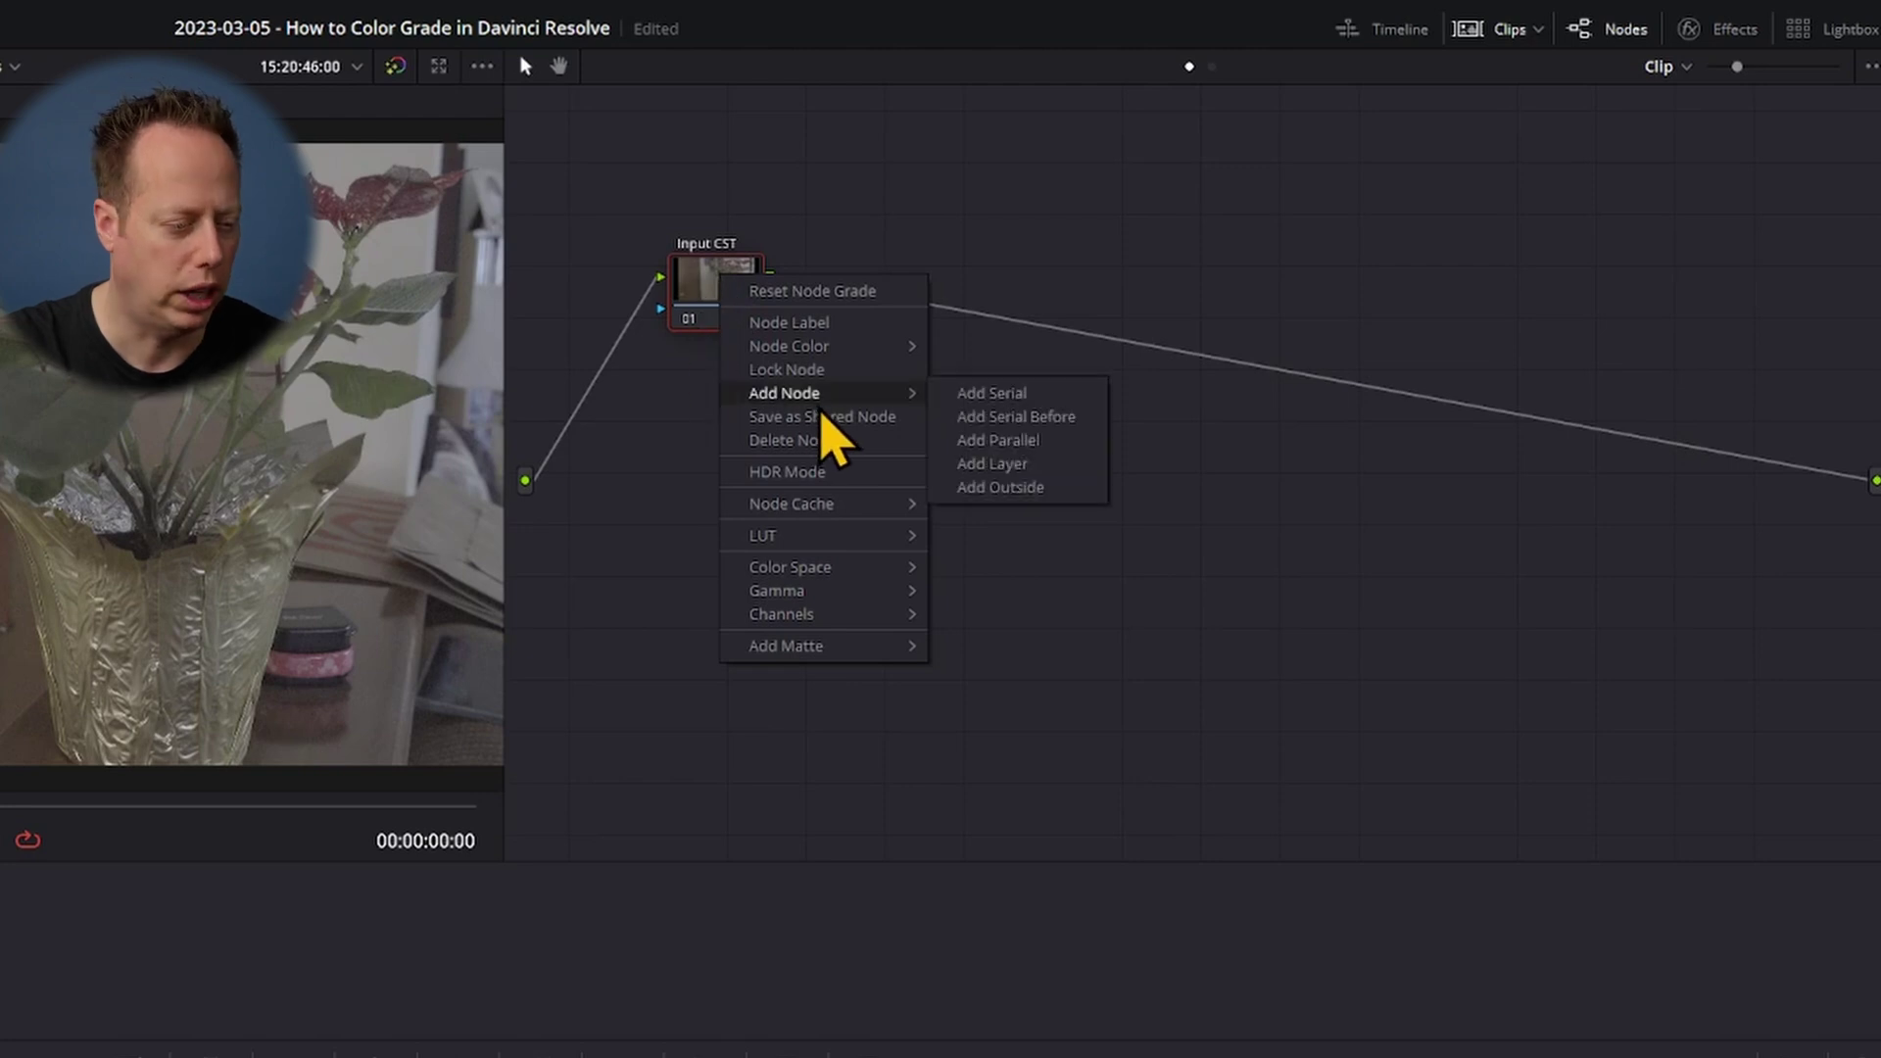
pyautogui.click(1045, 394)
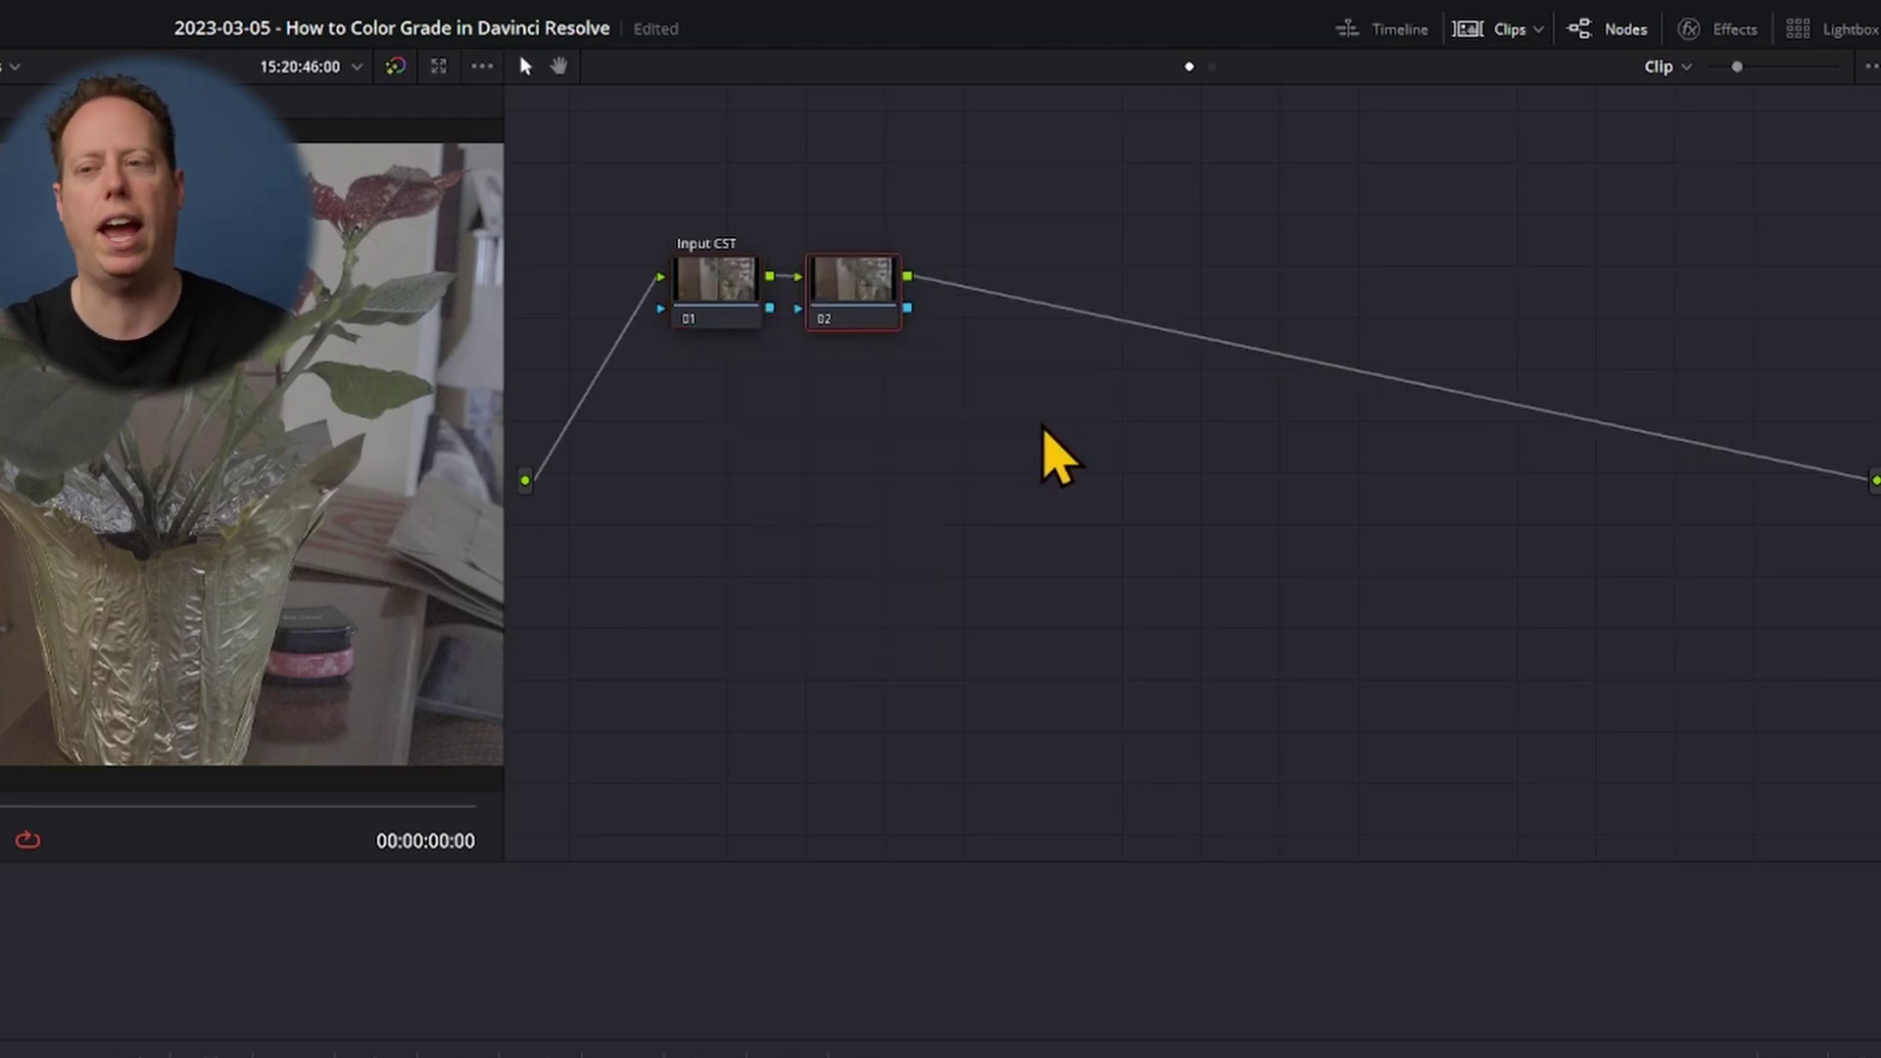
pyautogui.rightClick(890, 285)
pyautogui.click(899, 321)
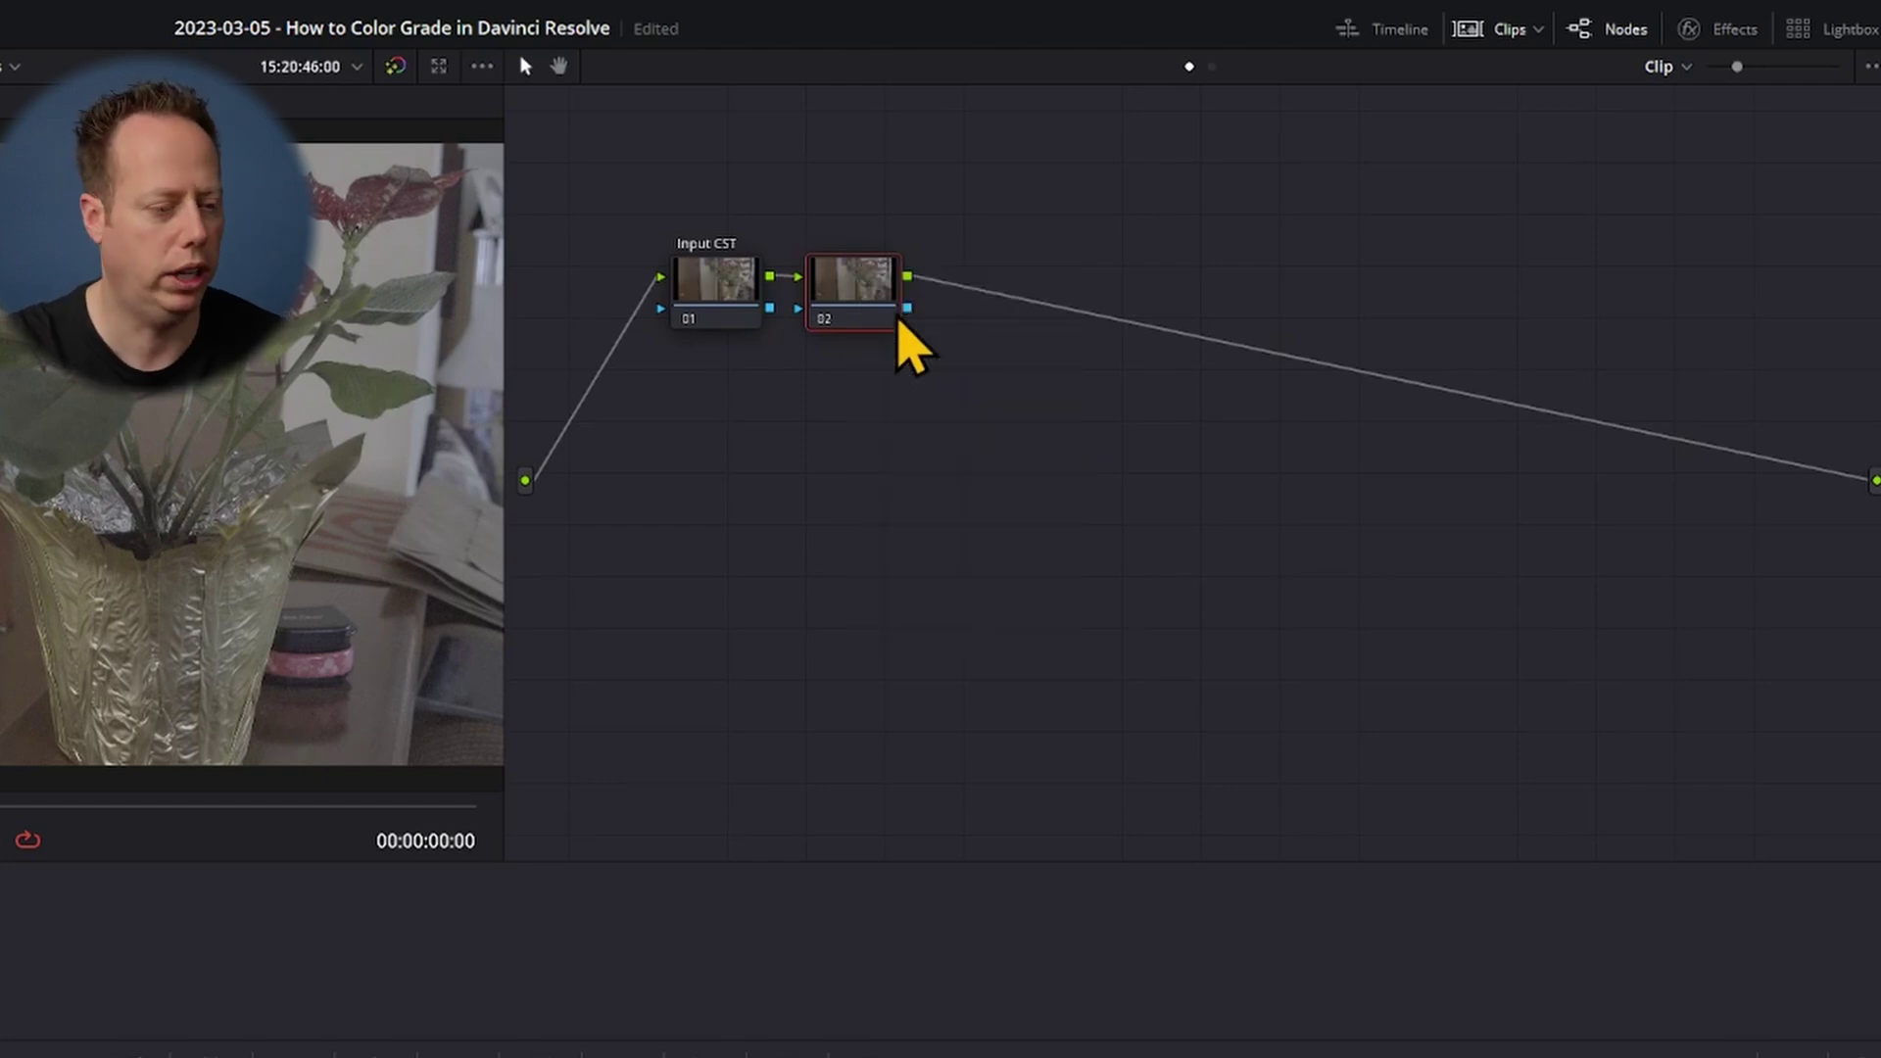
pyautogui.write('Exp')
pyautogui.press('Return')
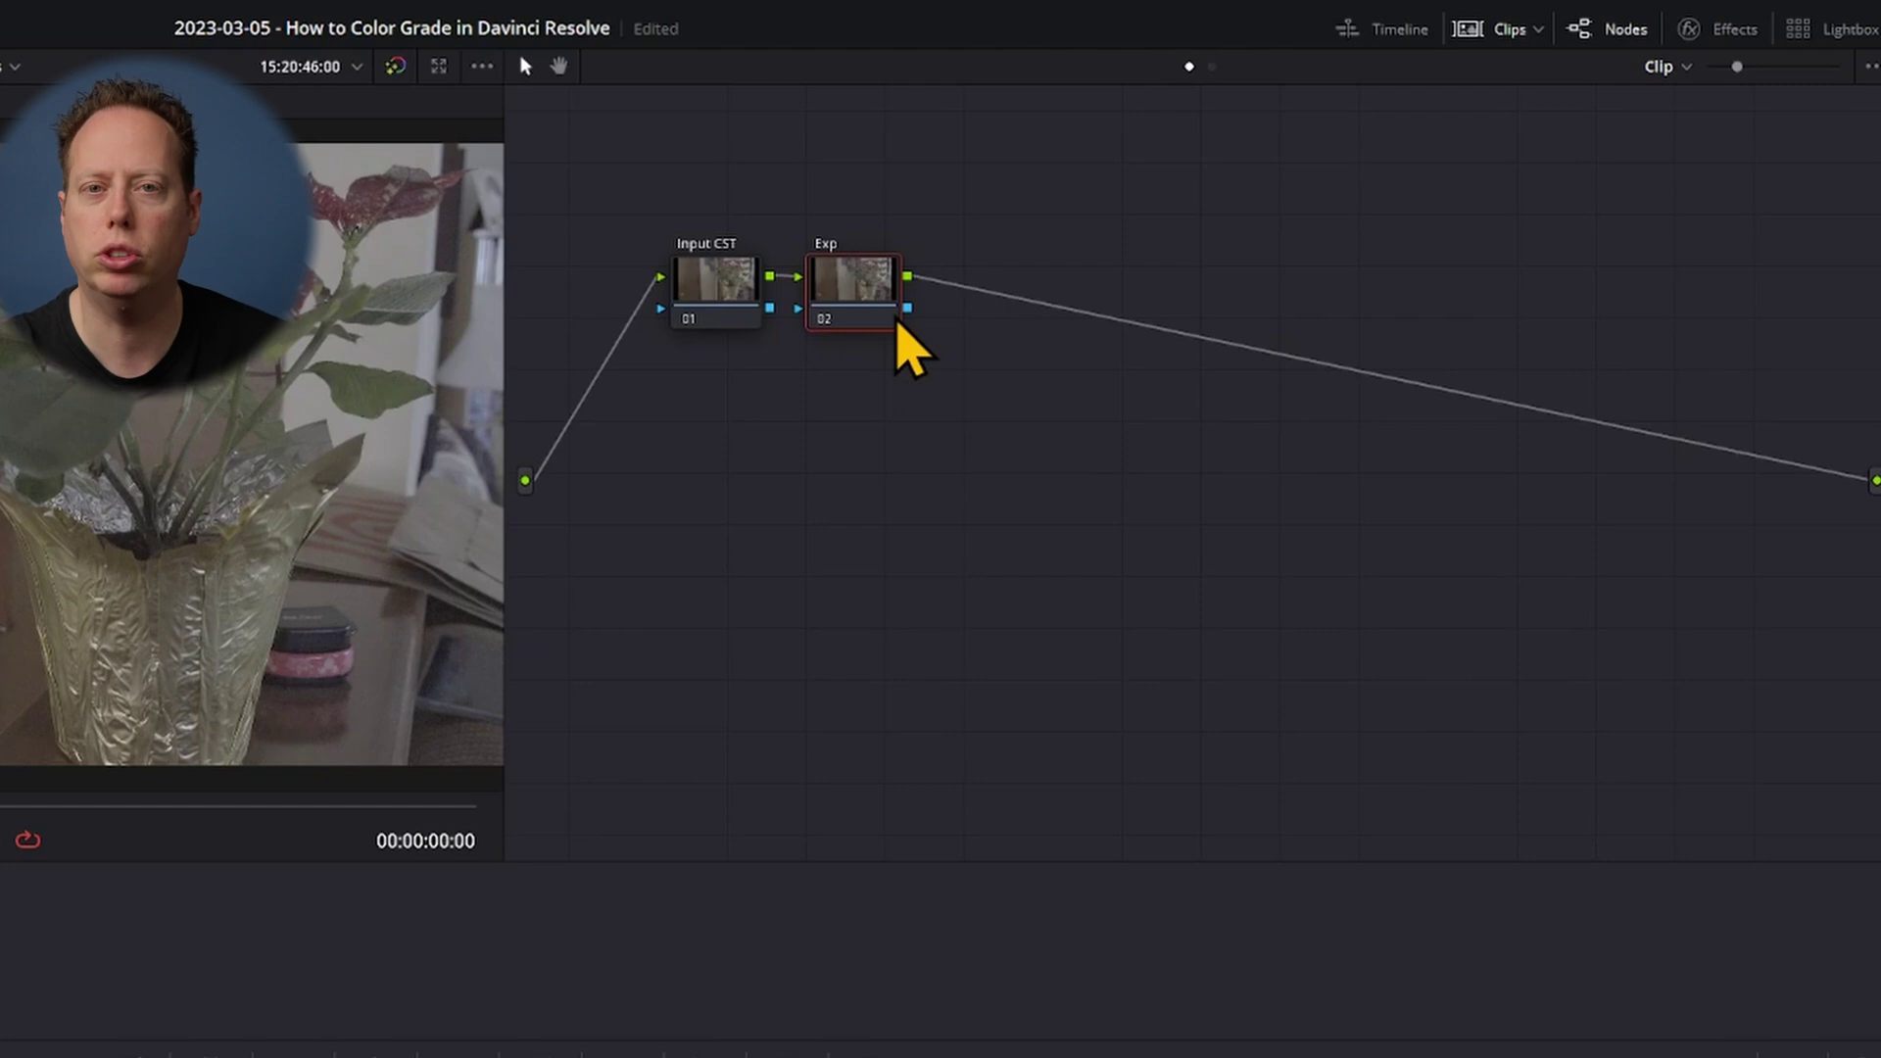
# - Append three more serial nodes after Exp, labelled "WB", "Sat / Contrast" and "Output CST"
pyautogui.hotkey('alt', 's')
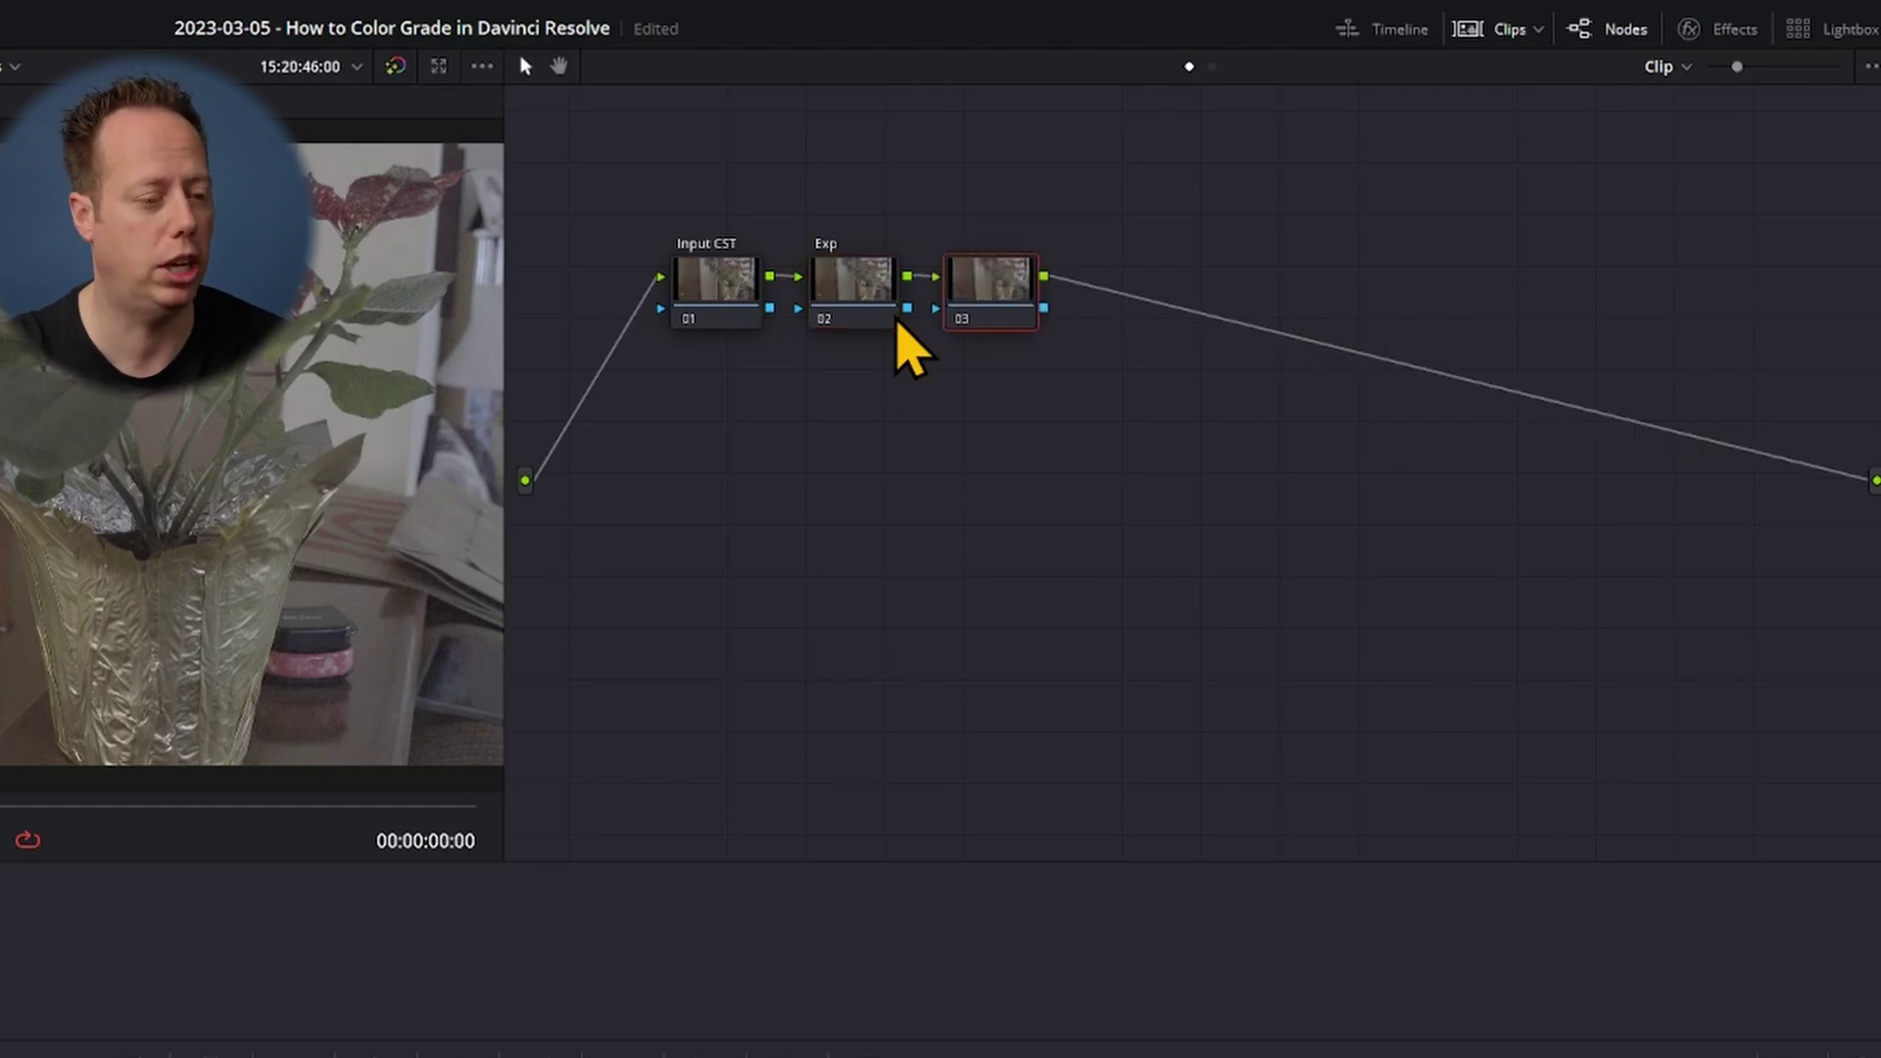
pyautogui.hotkey('ctrl', 'l')
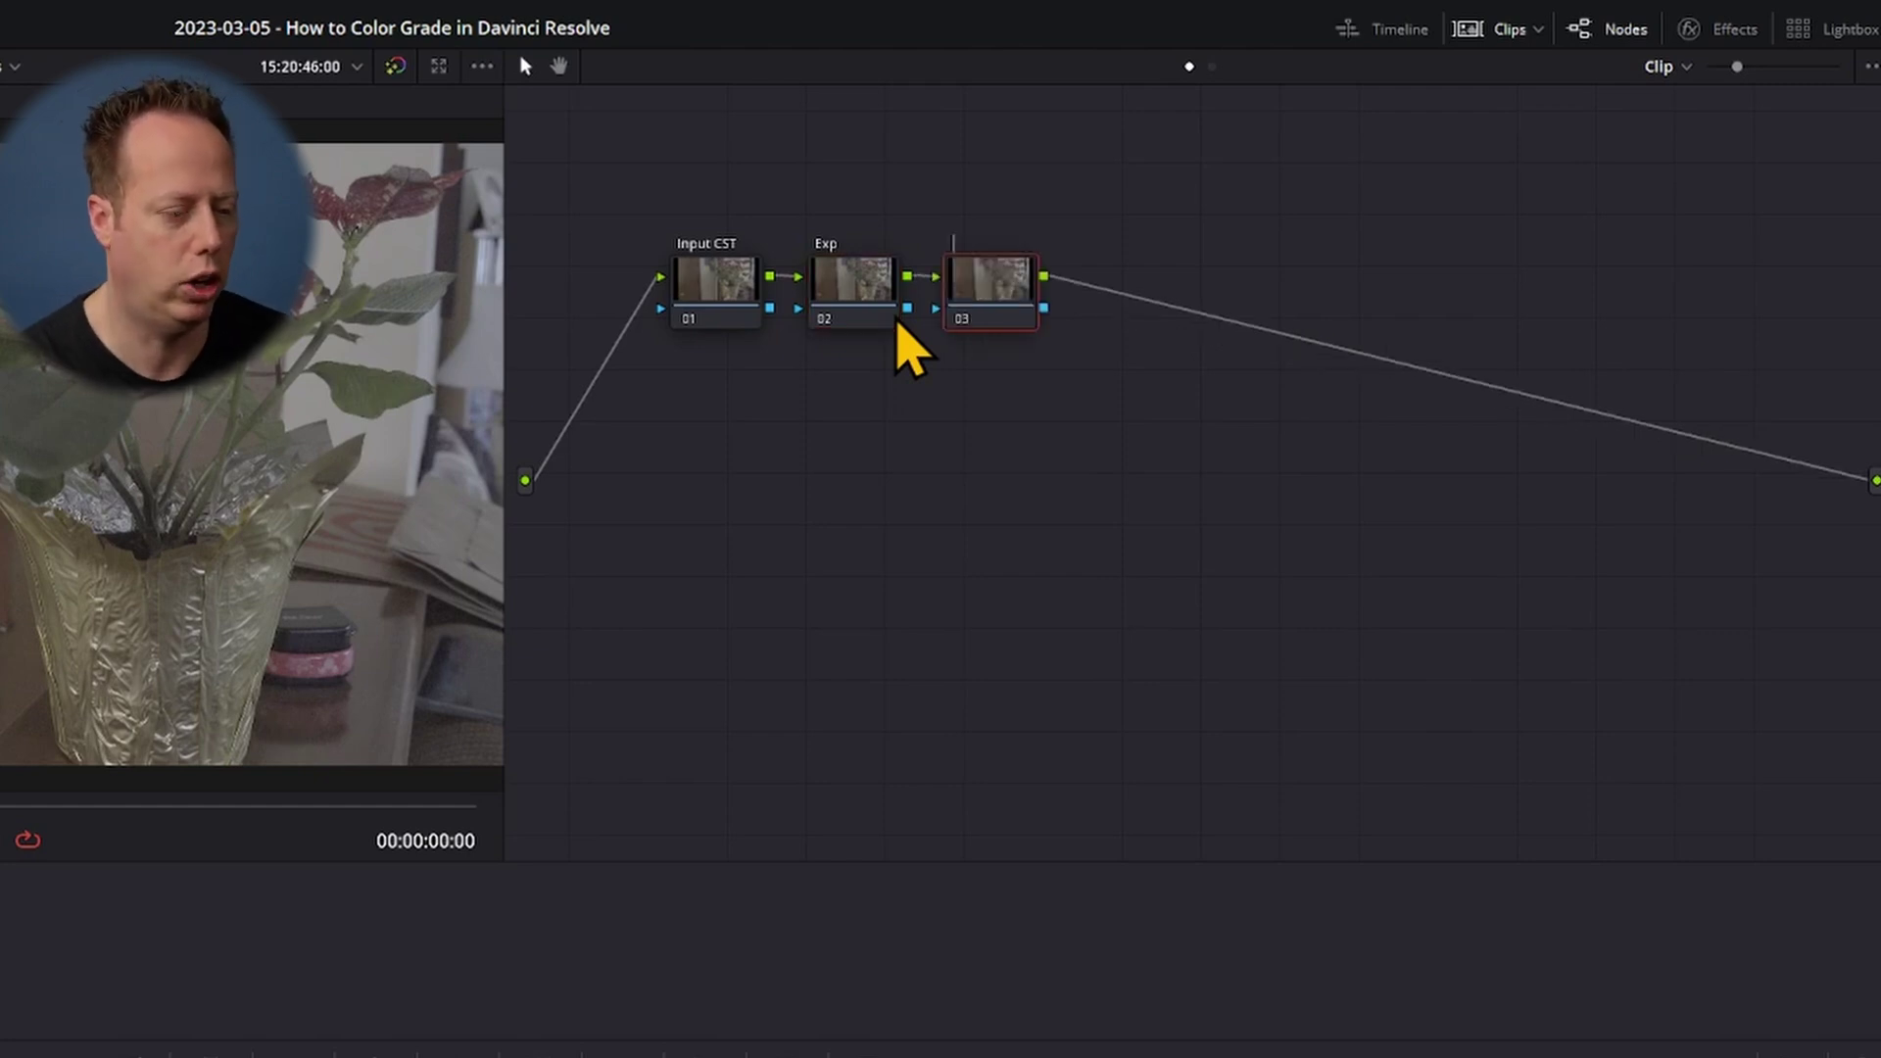
pyautogui.hotkey('alt', 's')
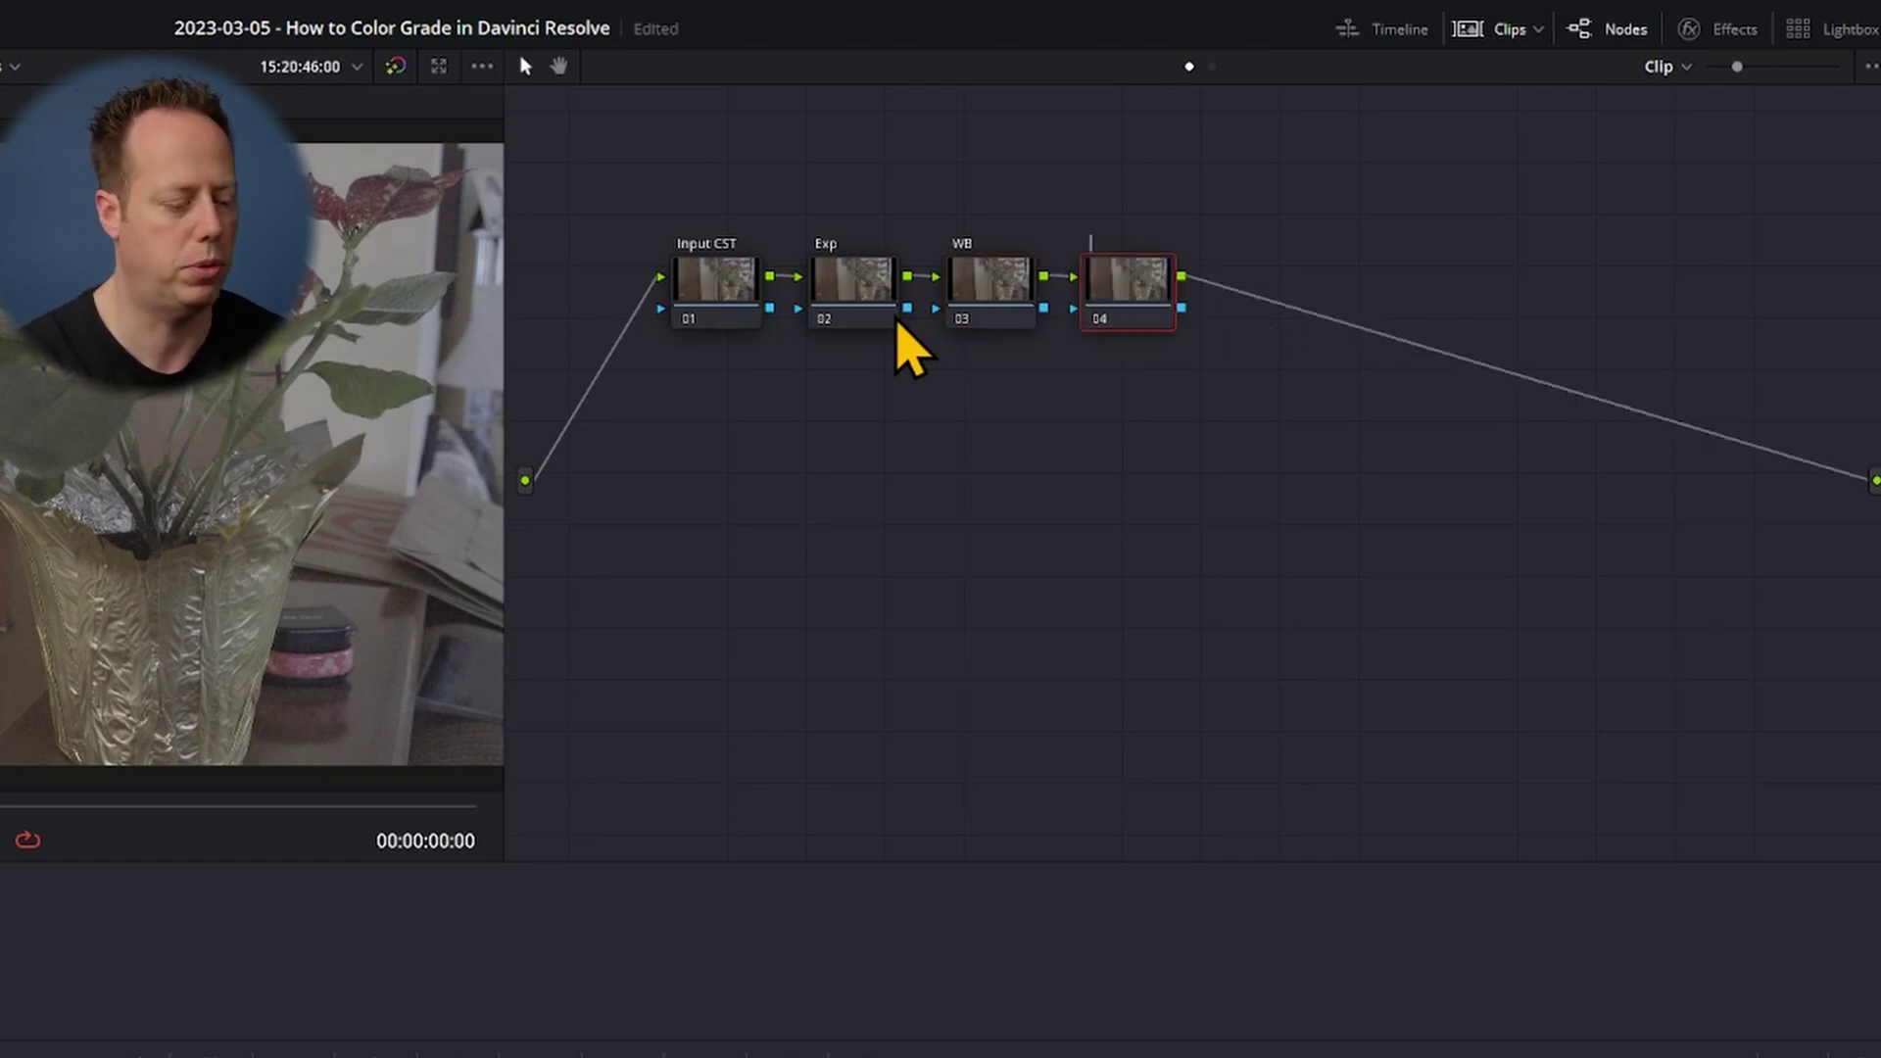
pyautogui.write('Sat / Contr')
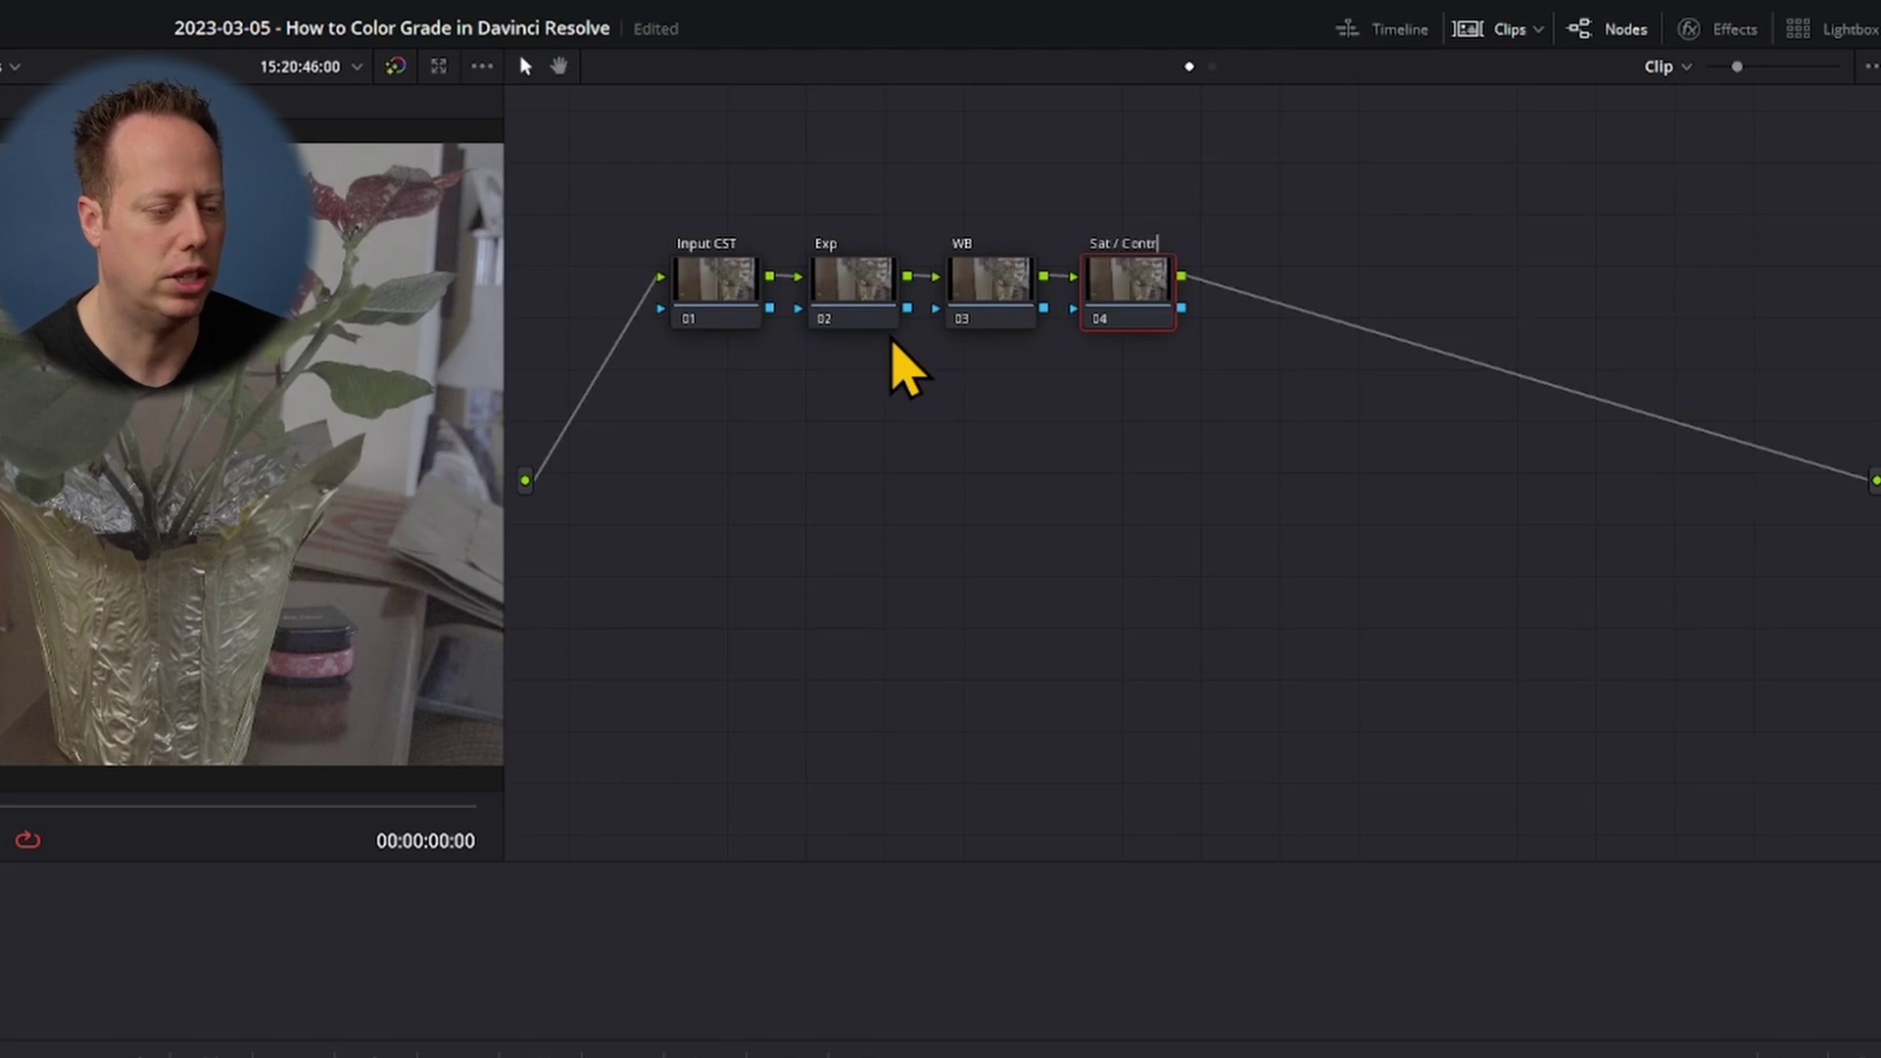
pyautogui.press('Return')
pyautogui.hotkey('alt', 's')
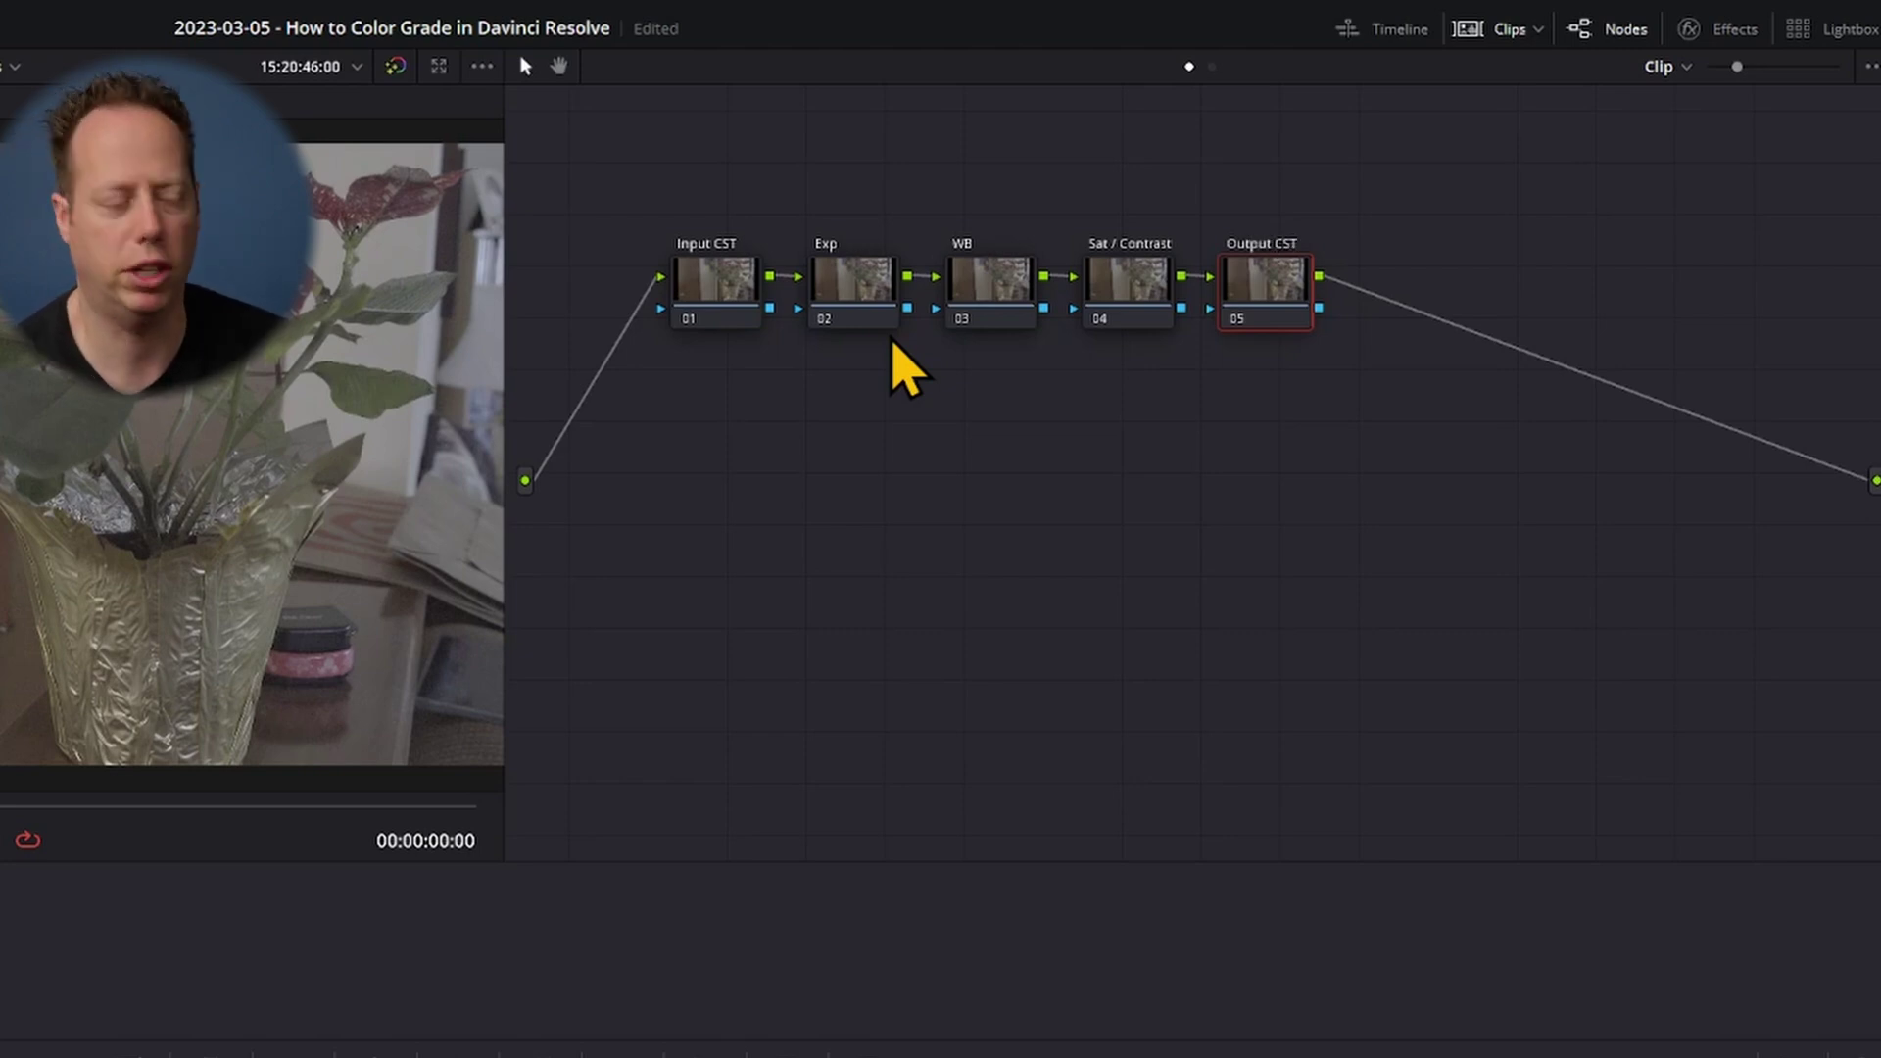
# - Add an unlabelled serial node after Output CST, plus a layer node beneath it labelled "Skin"
pyautogui.hotkey('alt', 's')
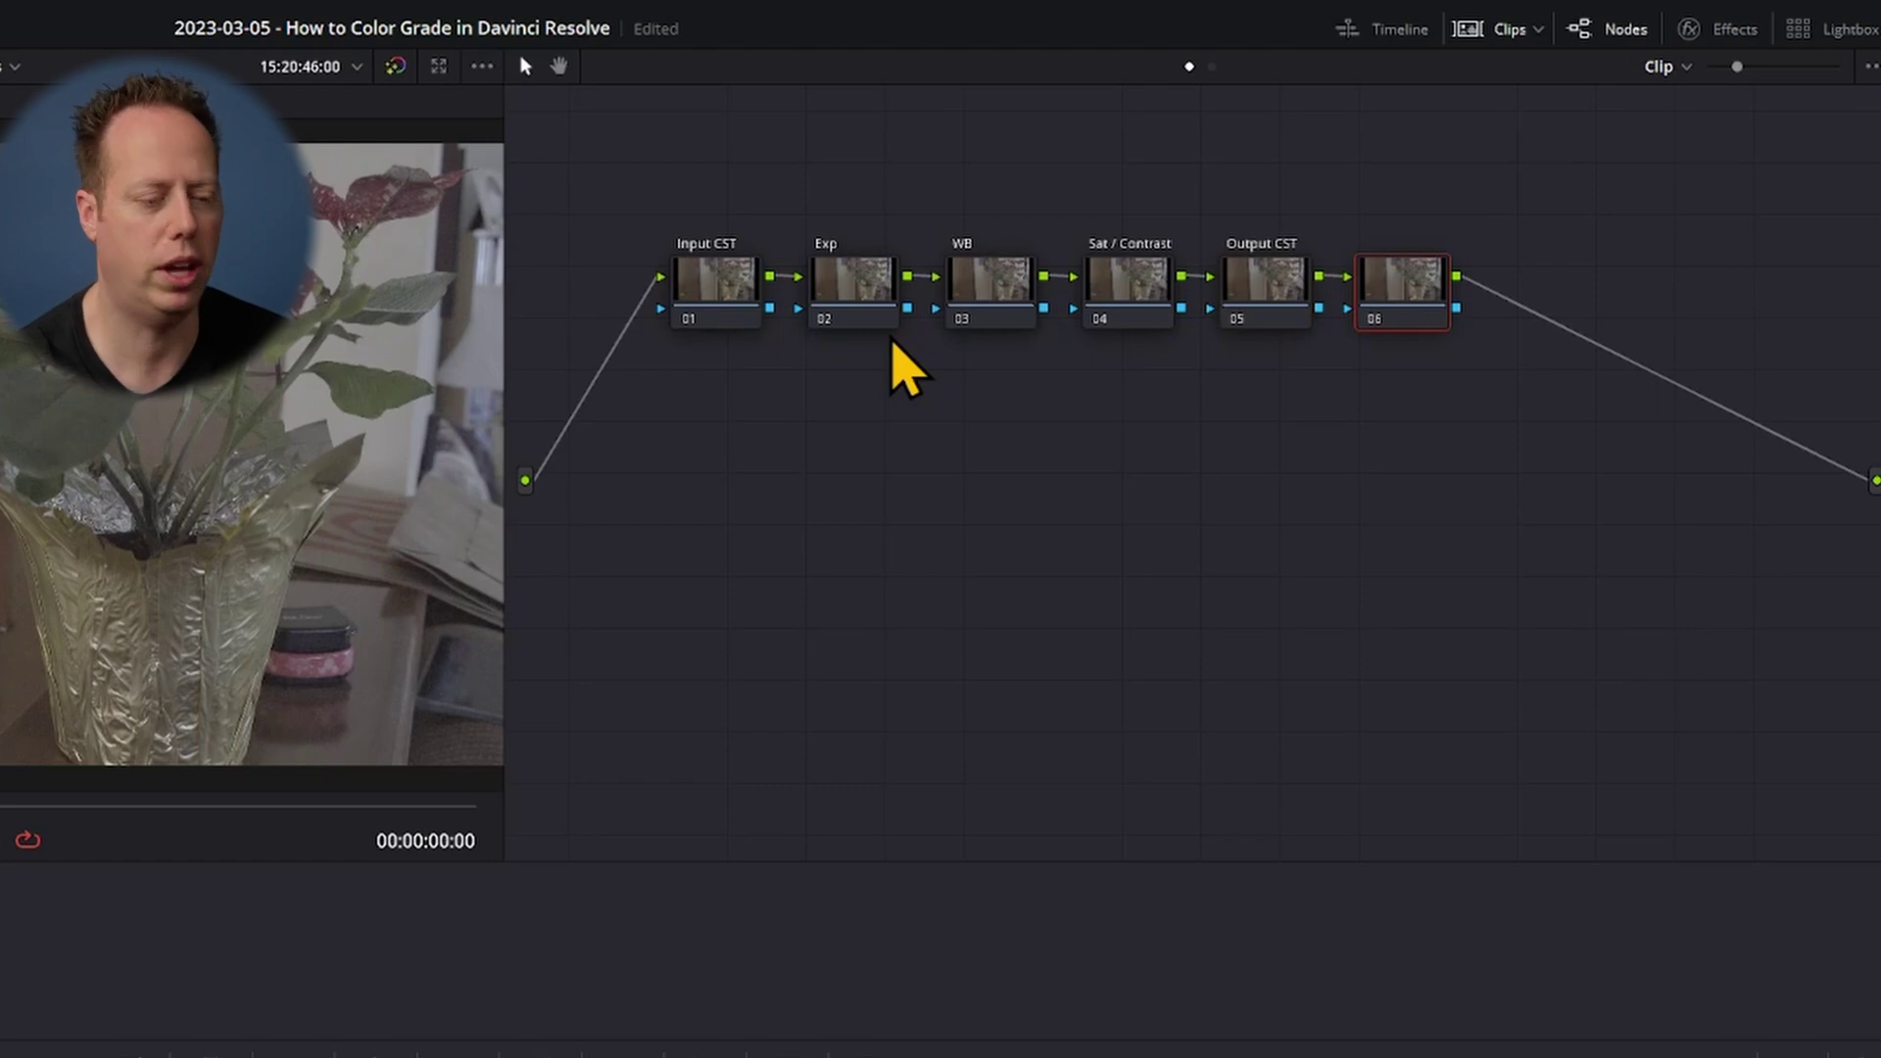
pyautogui.rightClick(1425, 286)
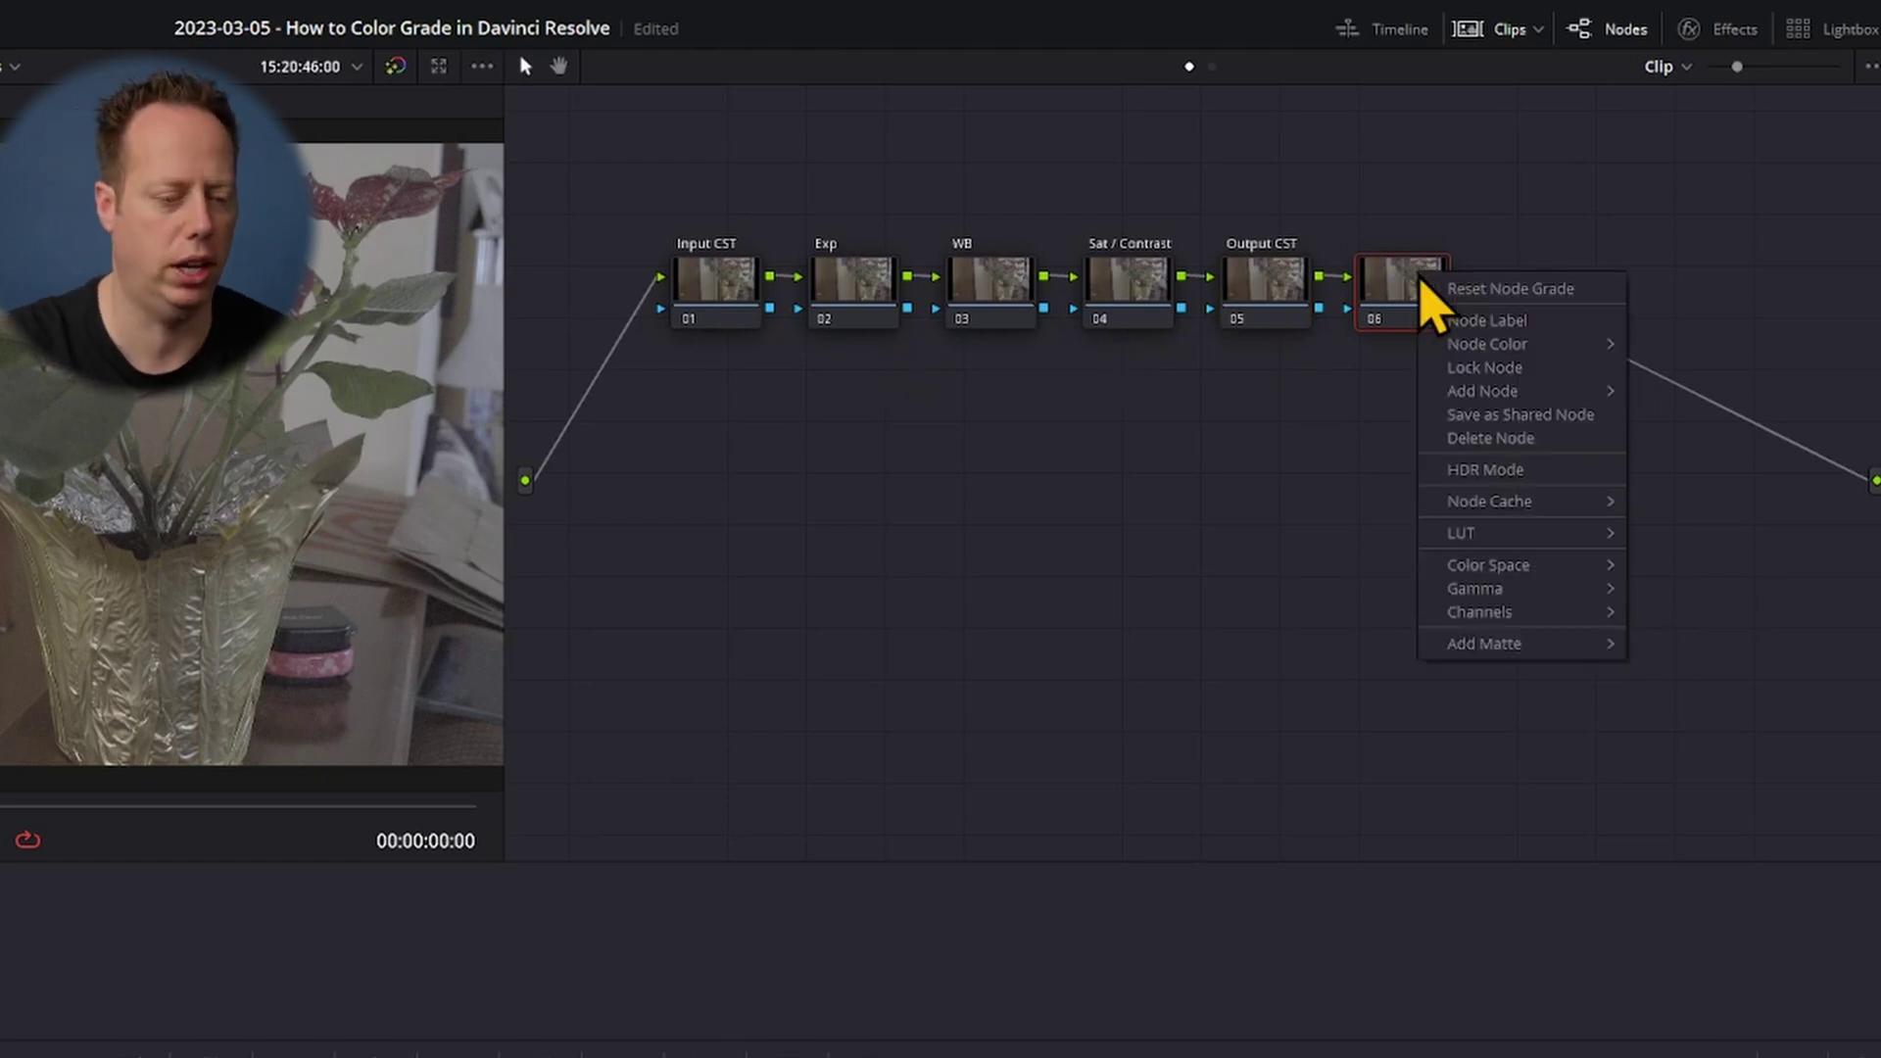
pyautogui.moveTo(1520, 397)
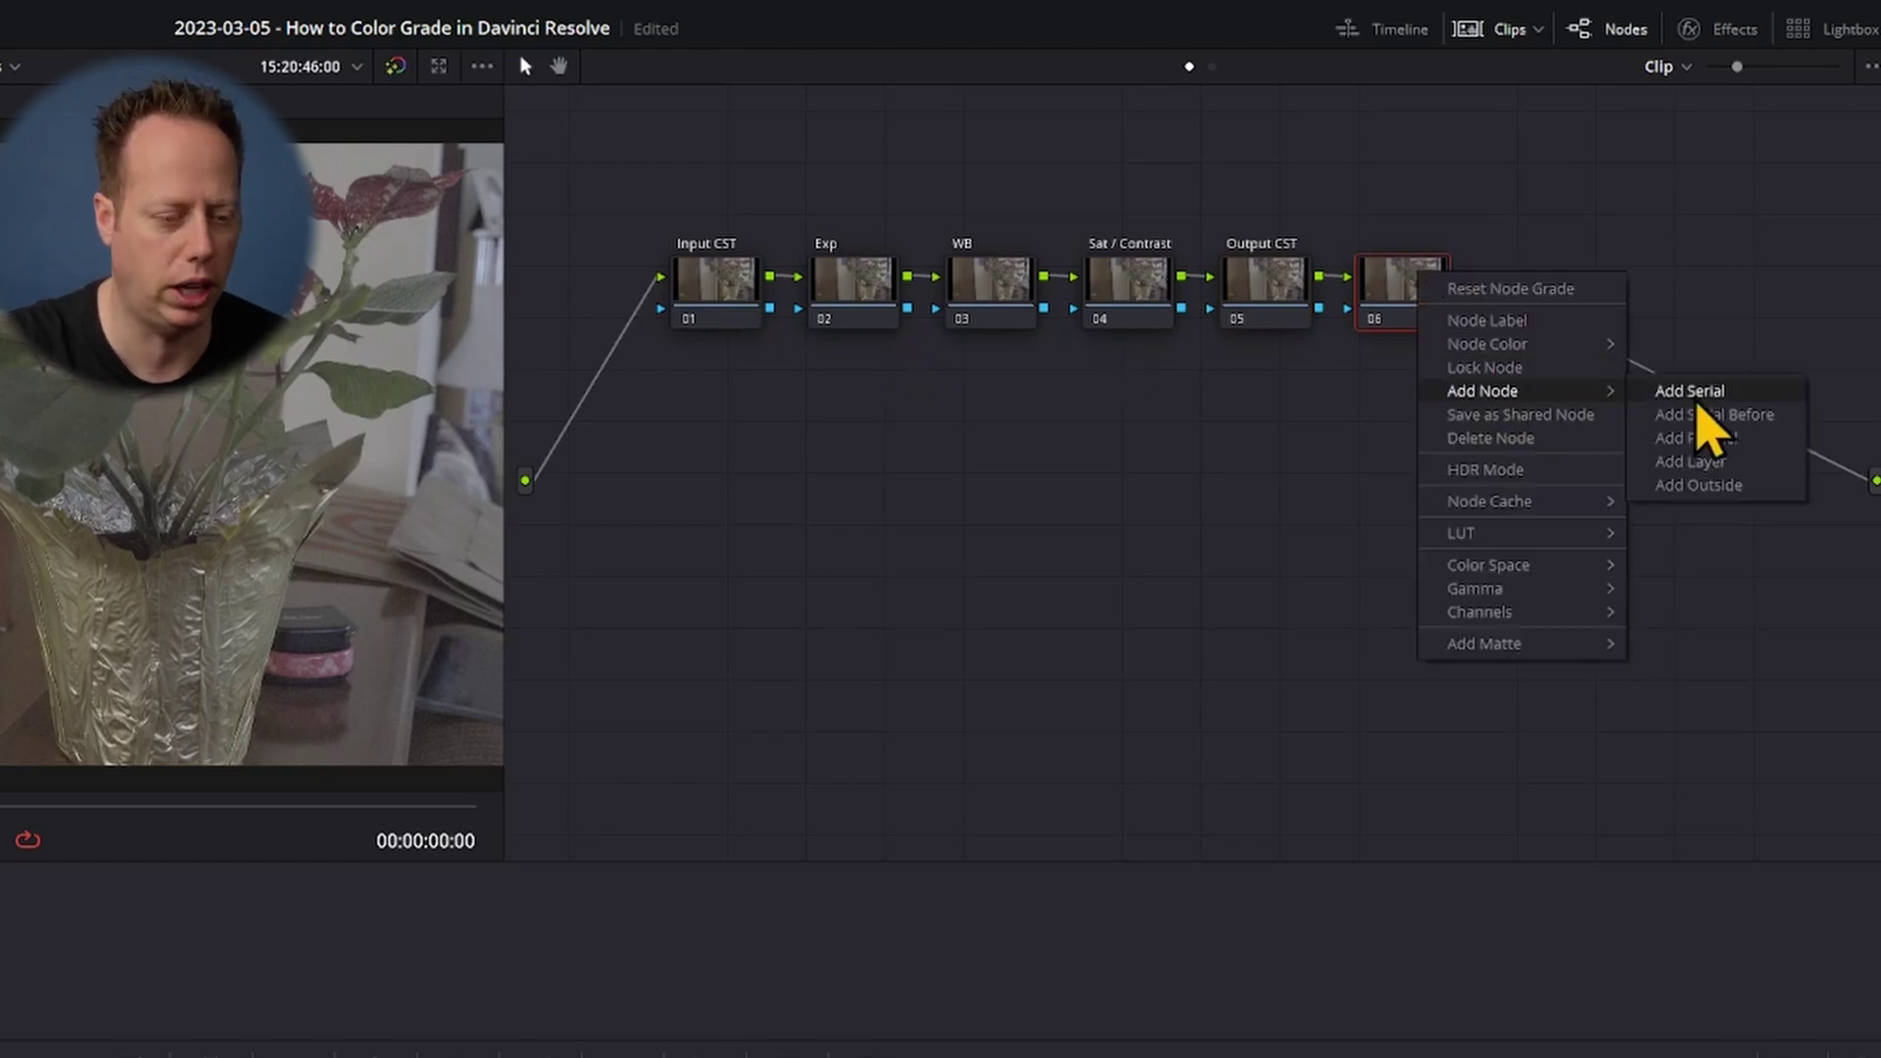
pyautogui.click(1418, 312)
pyautogui.hotkey('alt', 'l')
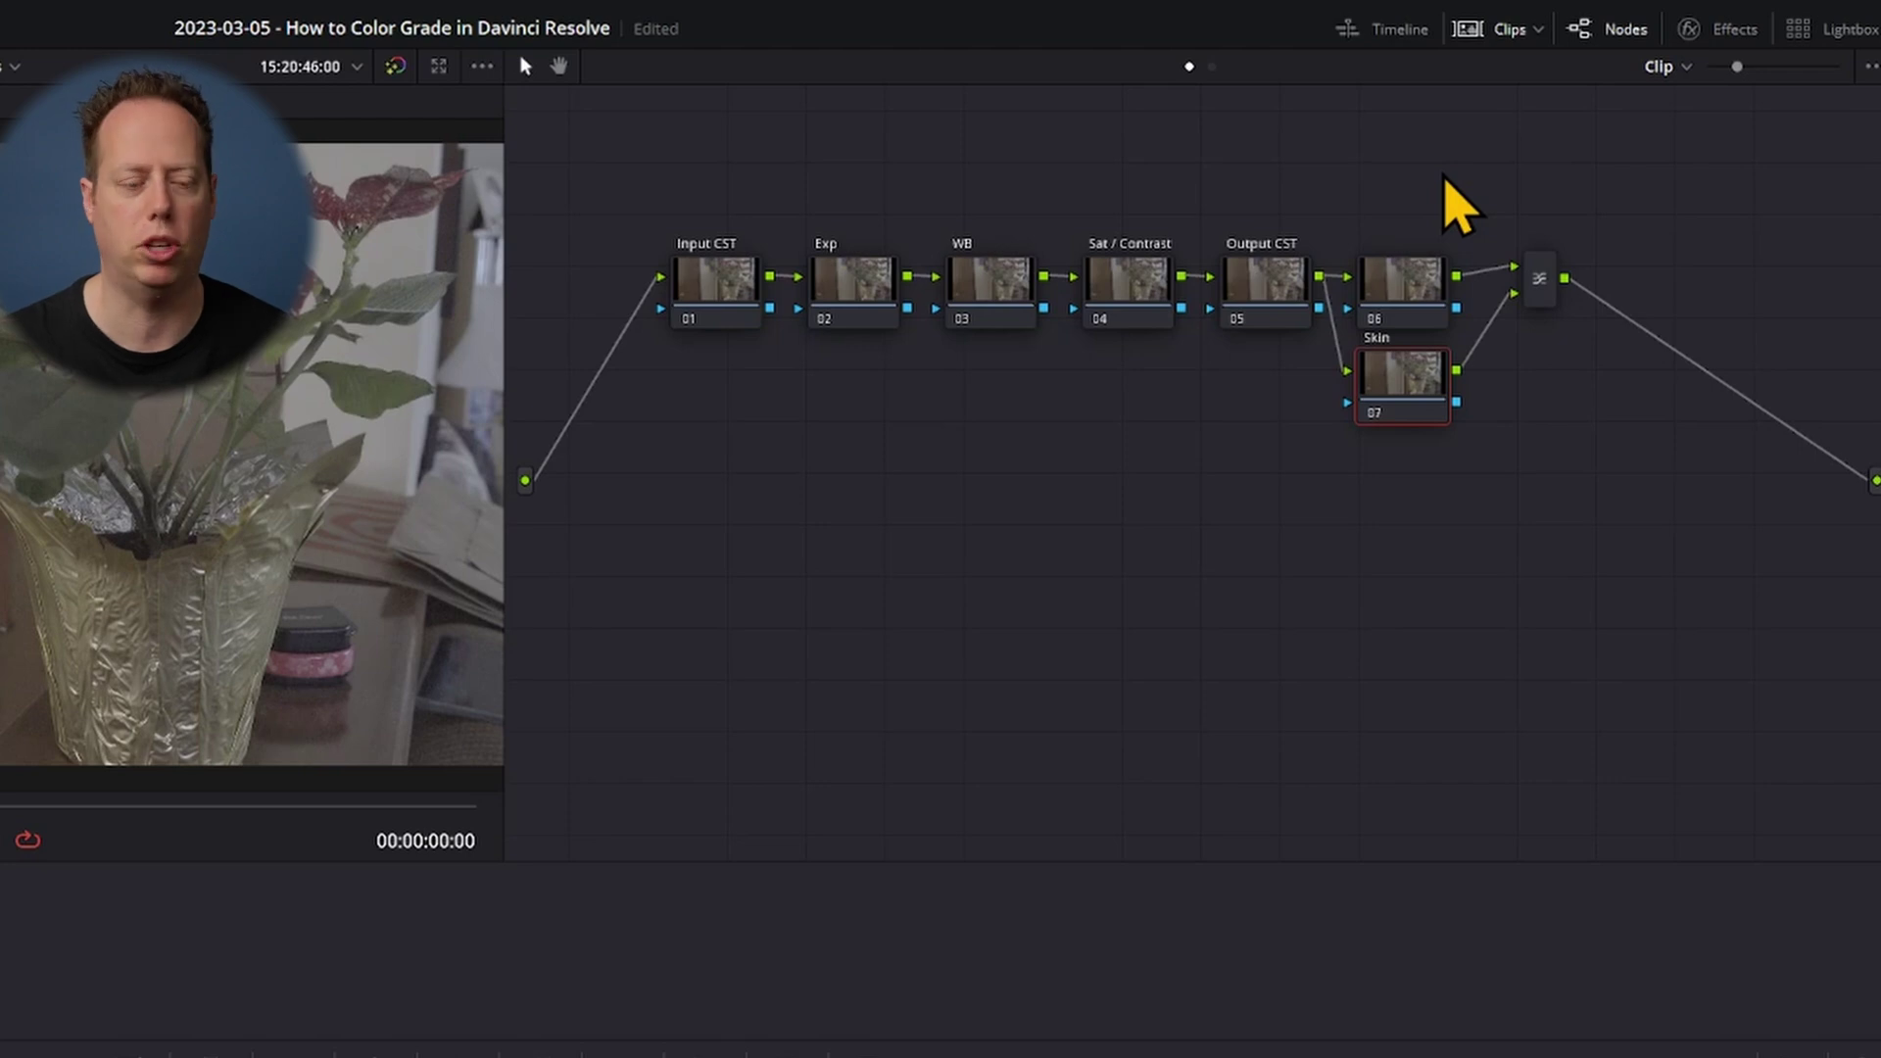
# - Search the effects library for "color" and apply the Color Space Transform effect to the Input CST node
pyautogui.click(726, 293)
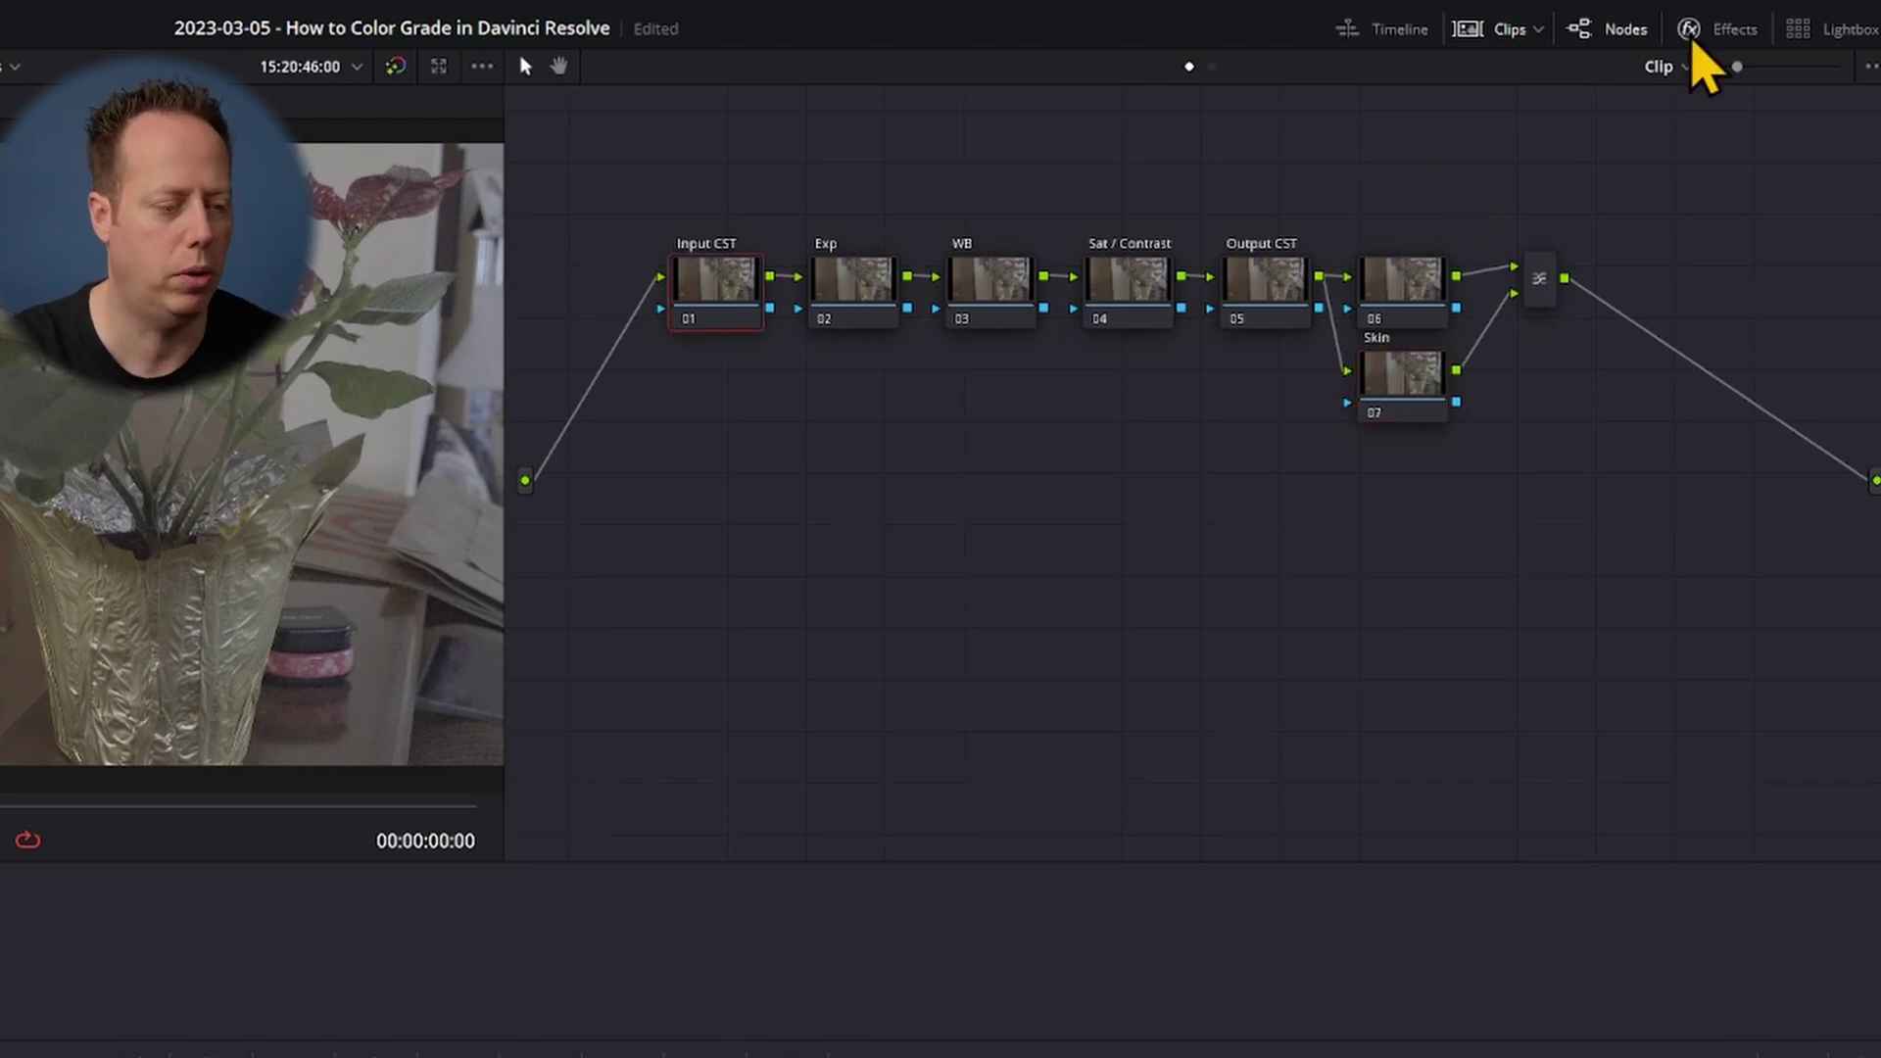
pyautogui.click(1692, 33)
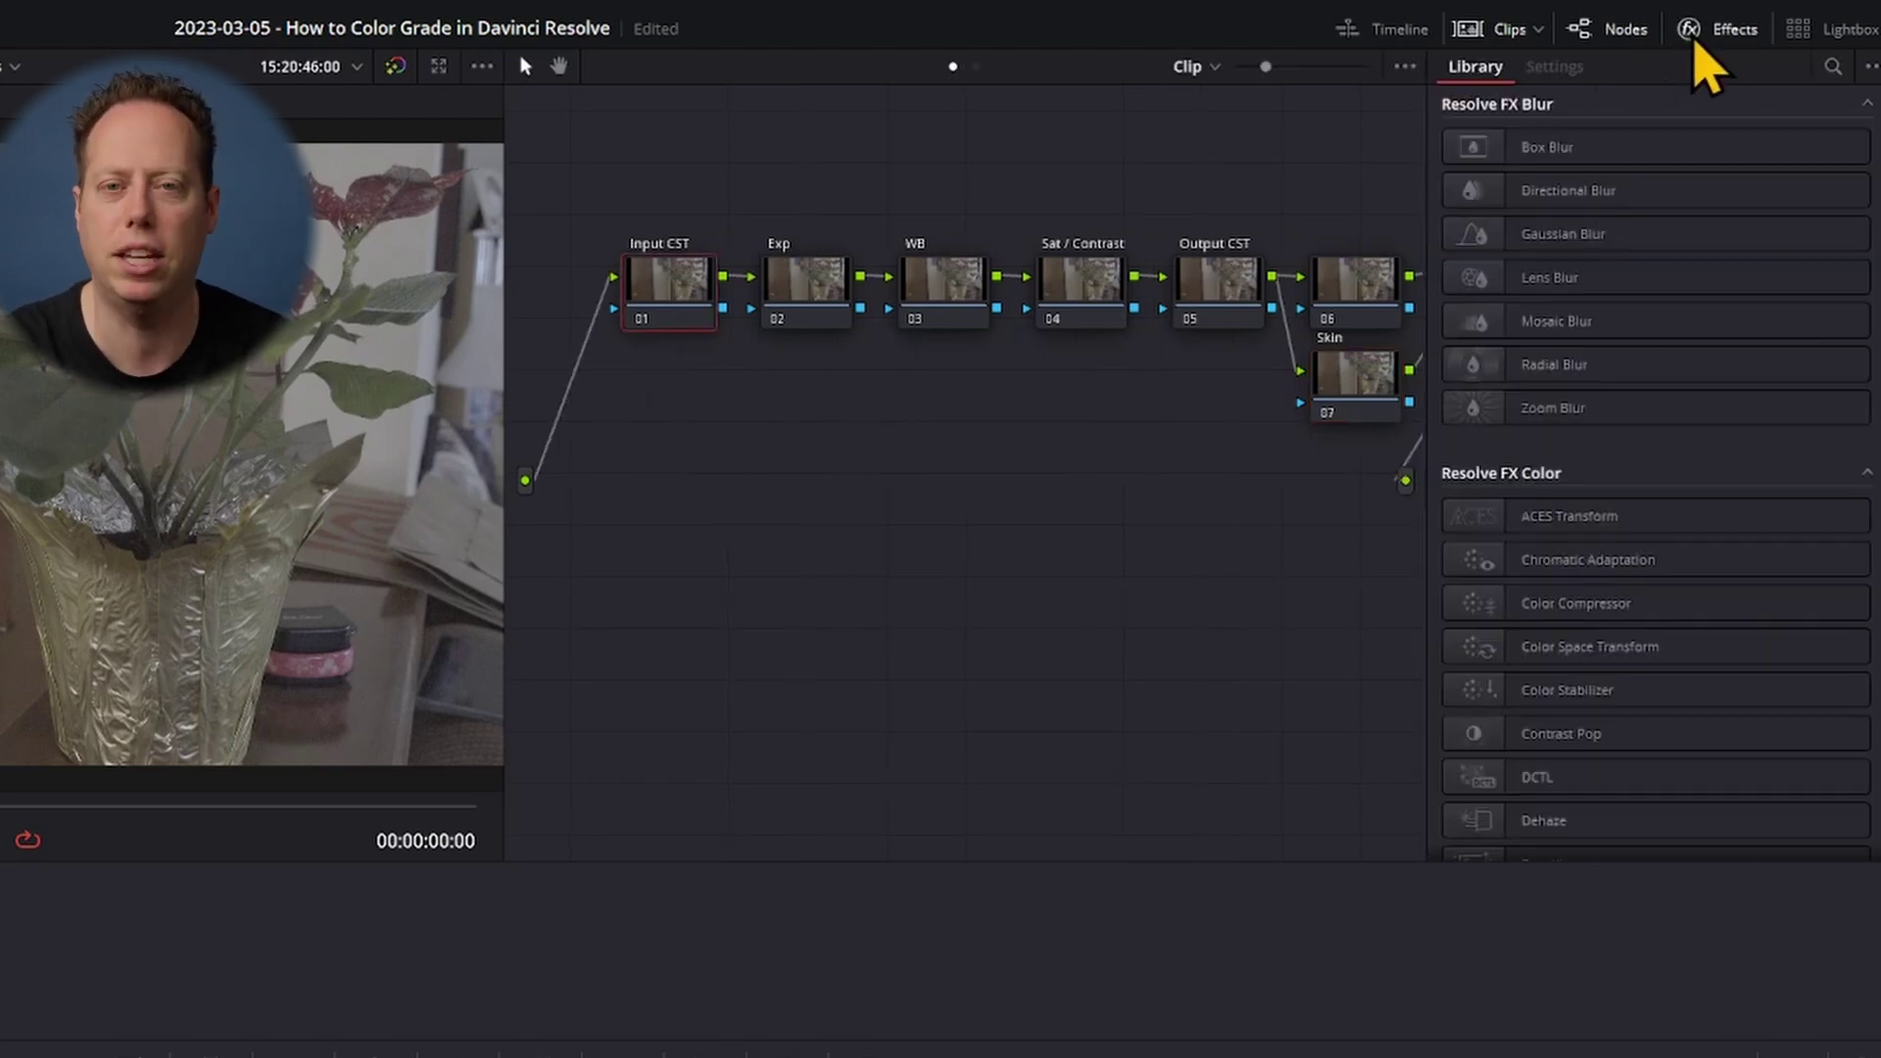
pyautogui.click(1833, 71)
pyautogui.write('color')
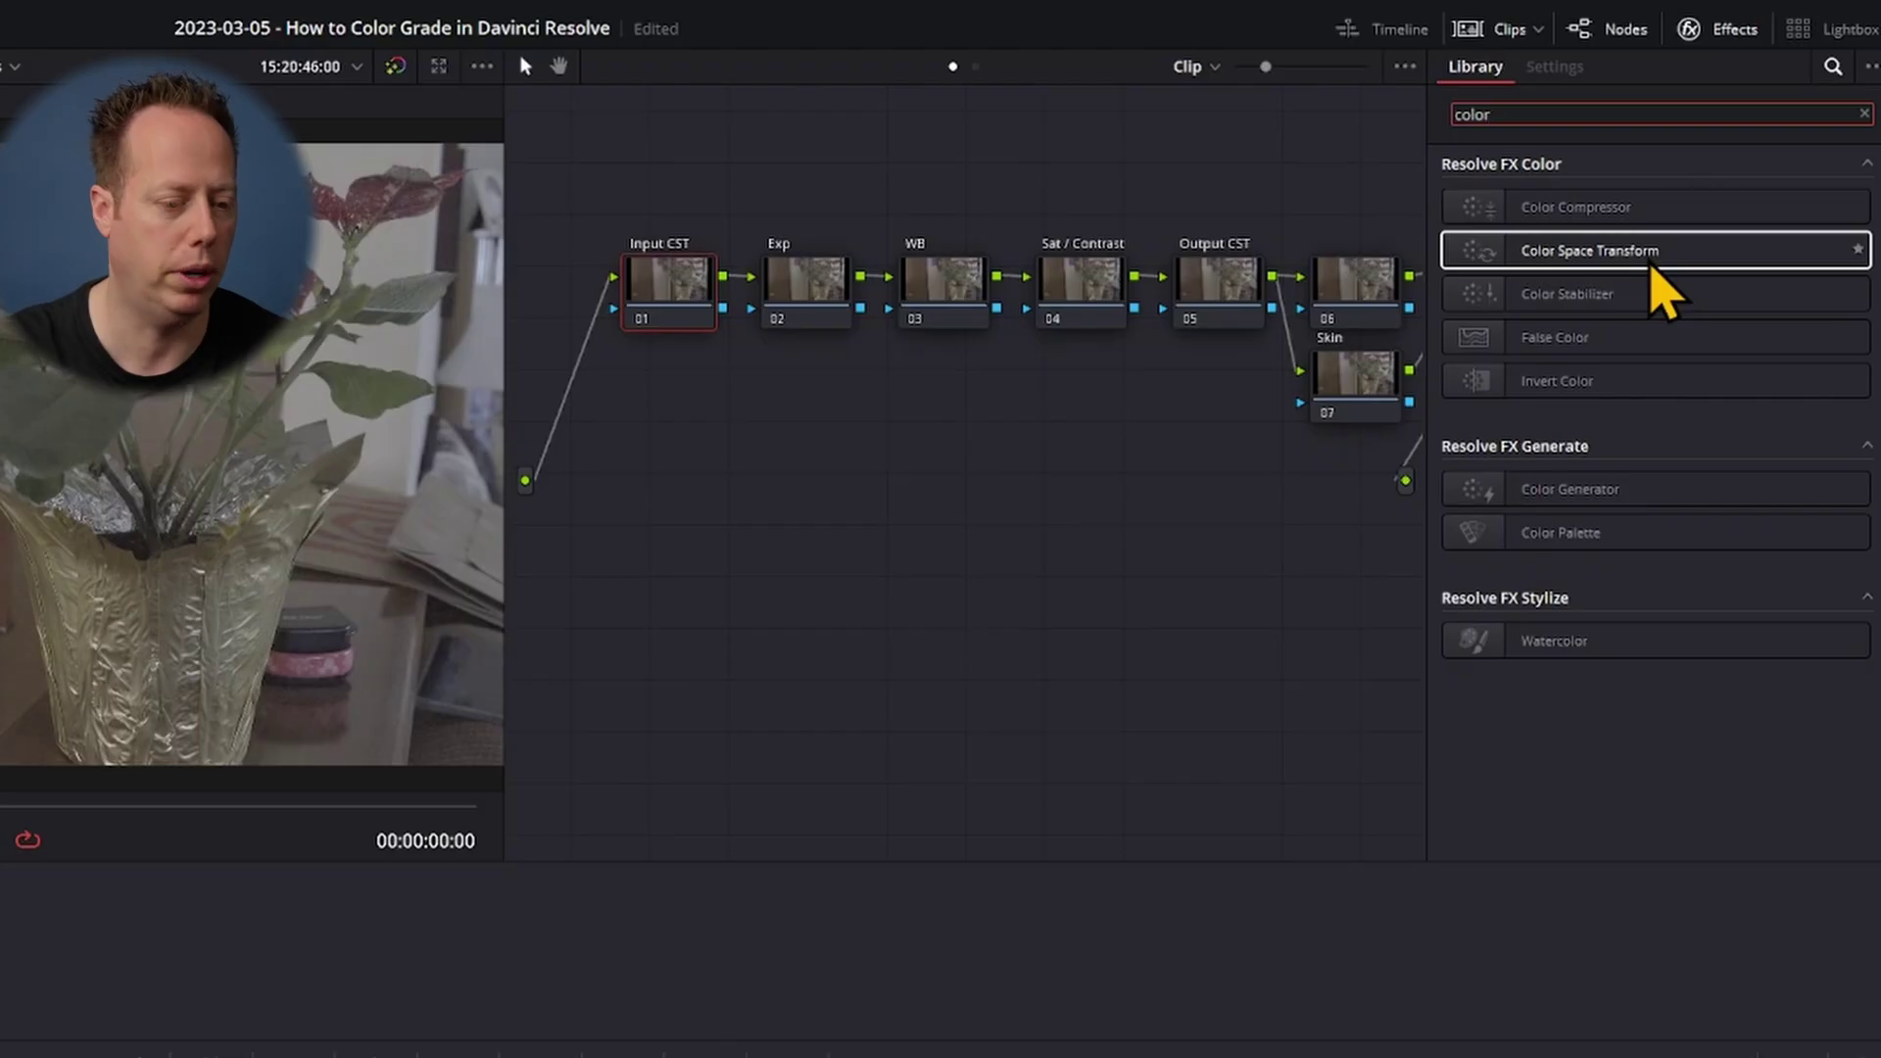
pyautogui.moveTo(1646, 256); pyautogui.dragTo(656, 293)
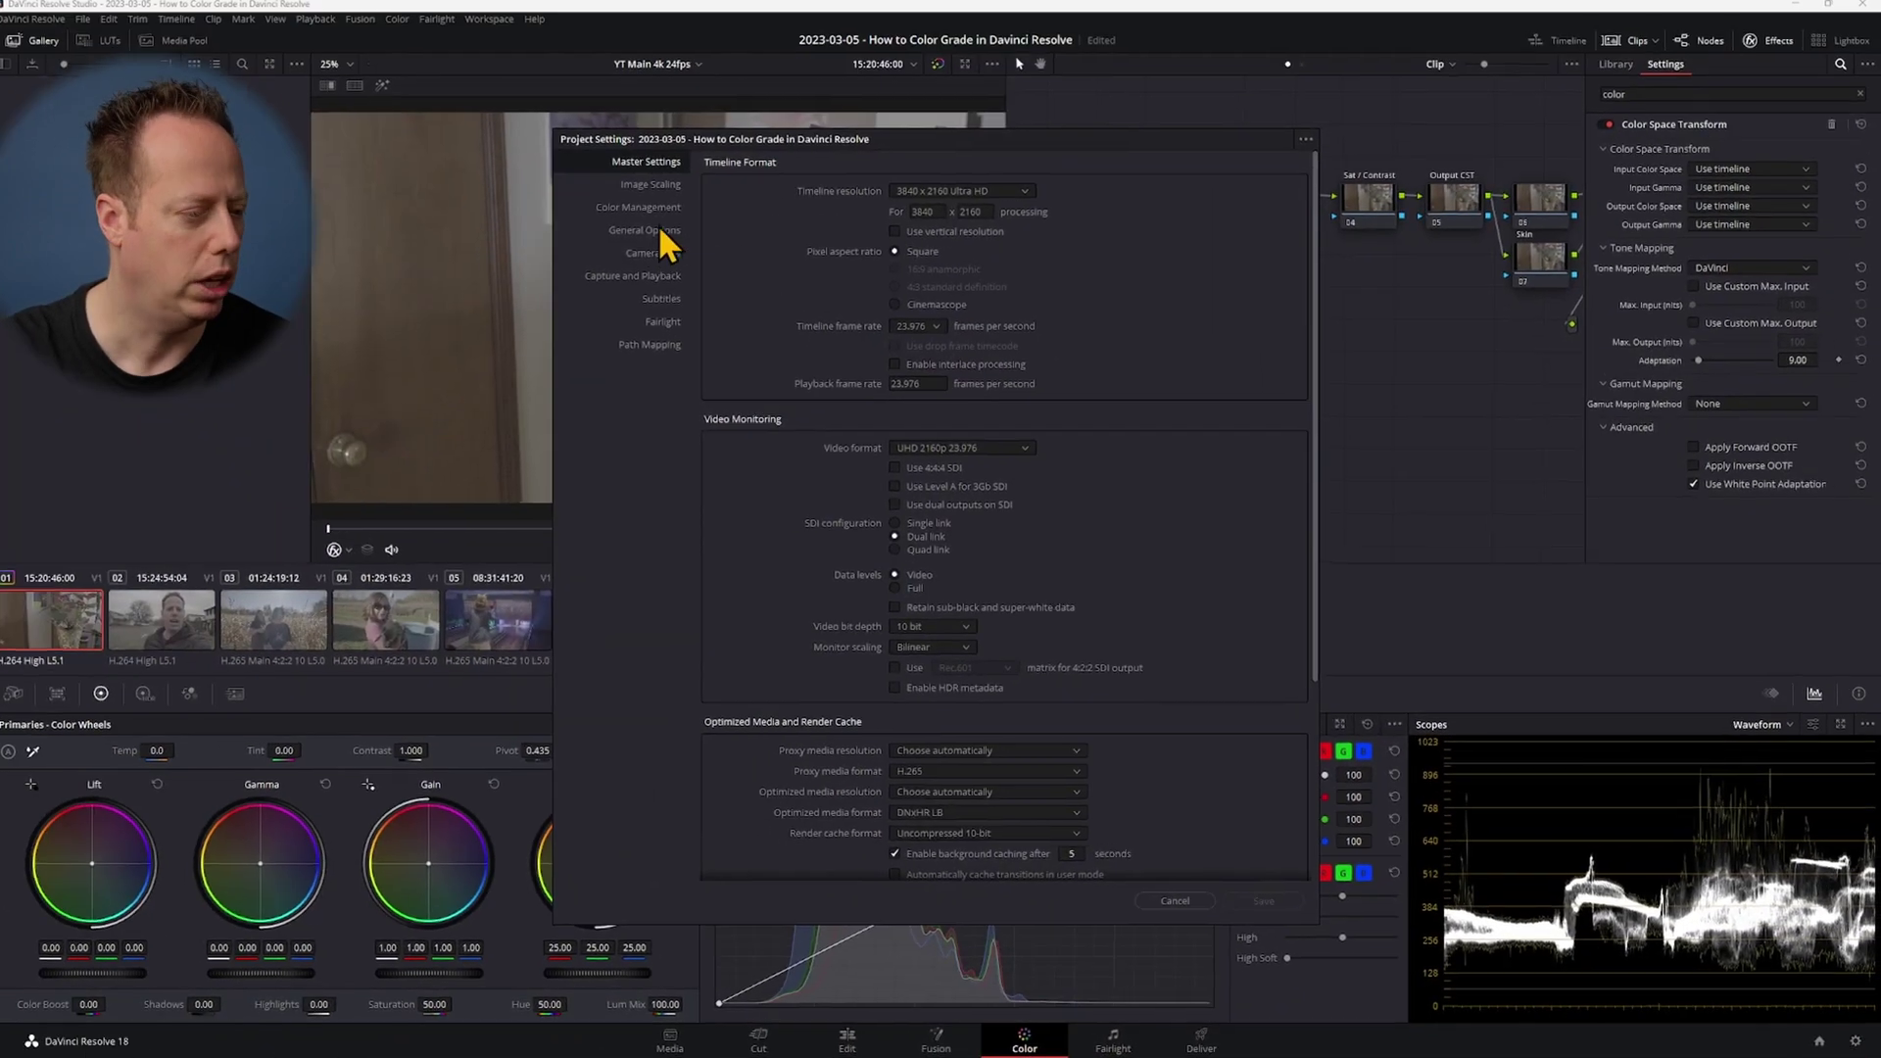
# - Check the project's Color Management settings and set the Input CST node's input color space to Sony S-Gamut3.Cine
pyautogui.click(646, 211)
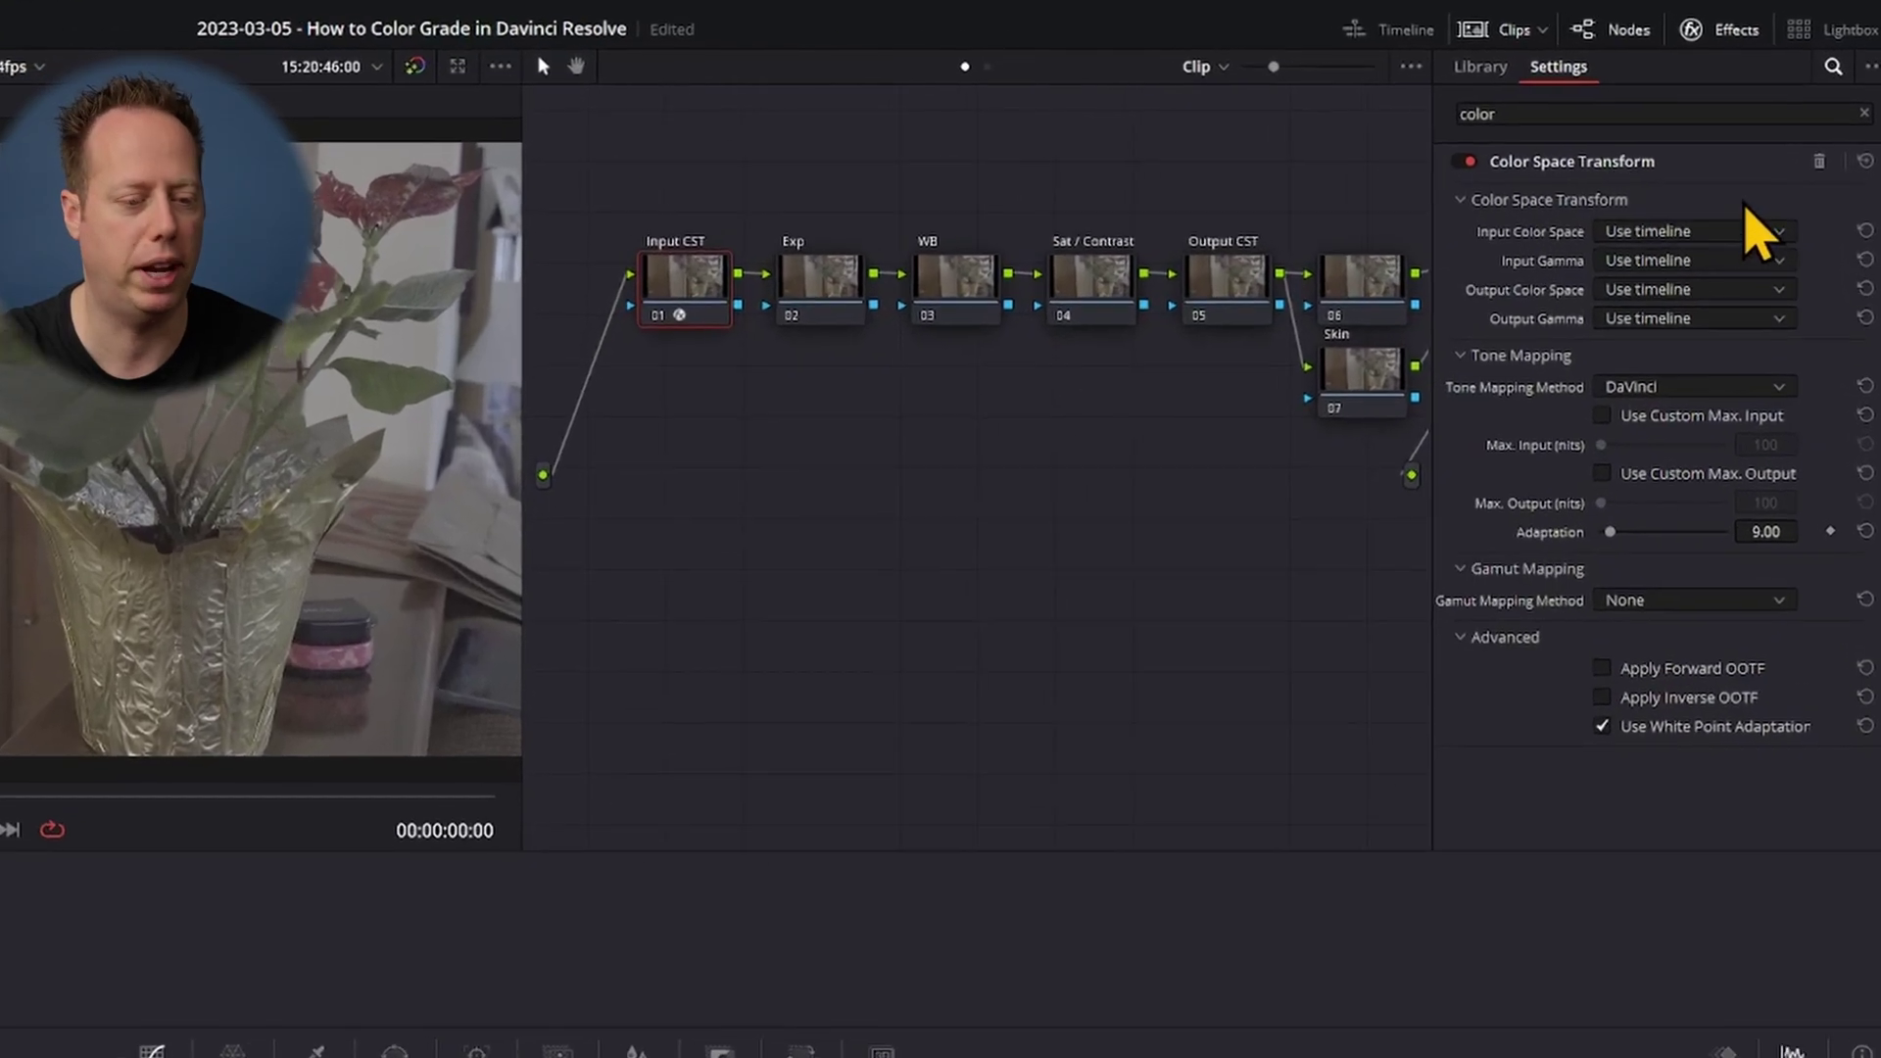
pyautogui.click(1745, 180)
pyautogui.scroll(-10, 1709, 263)
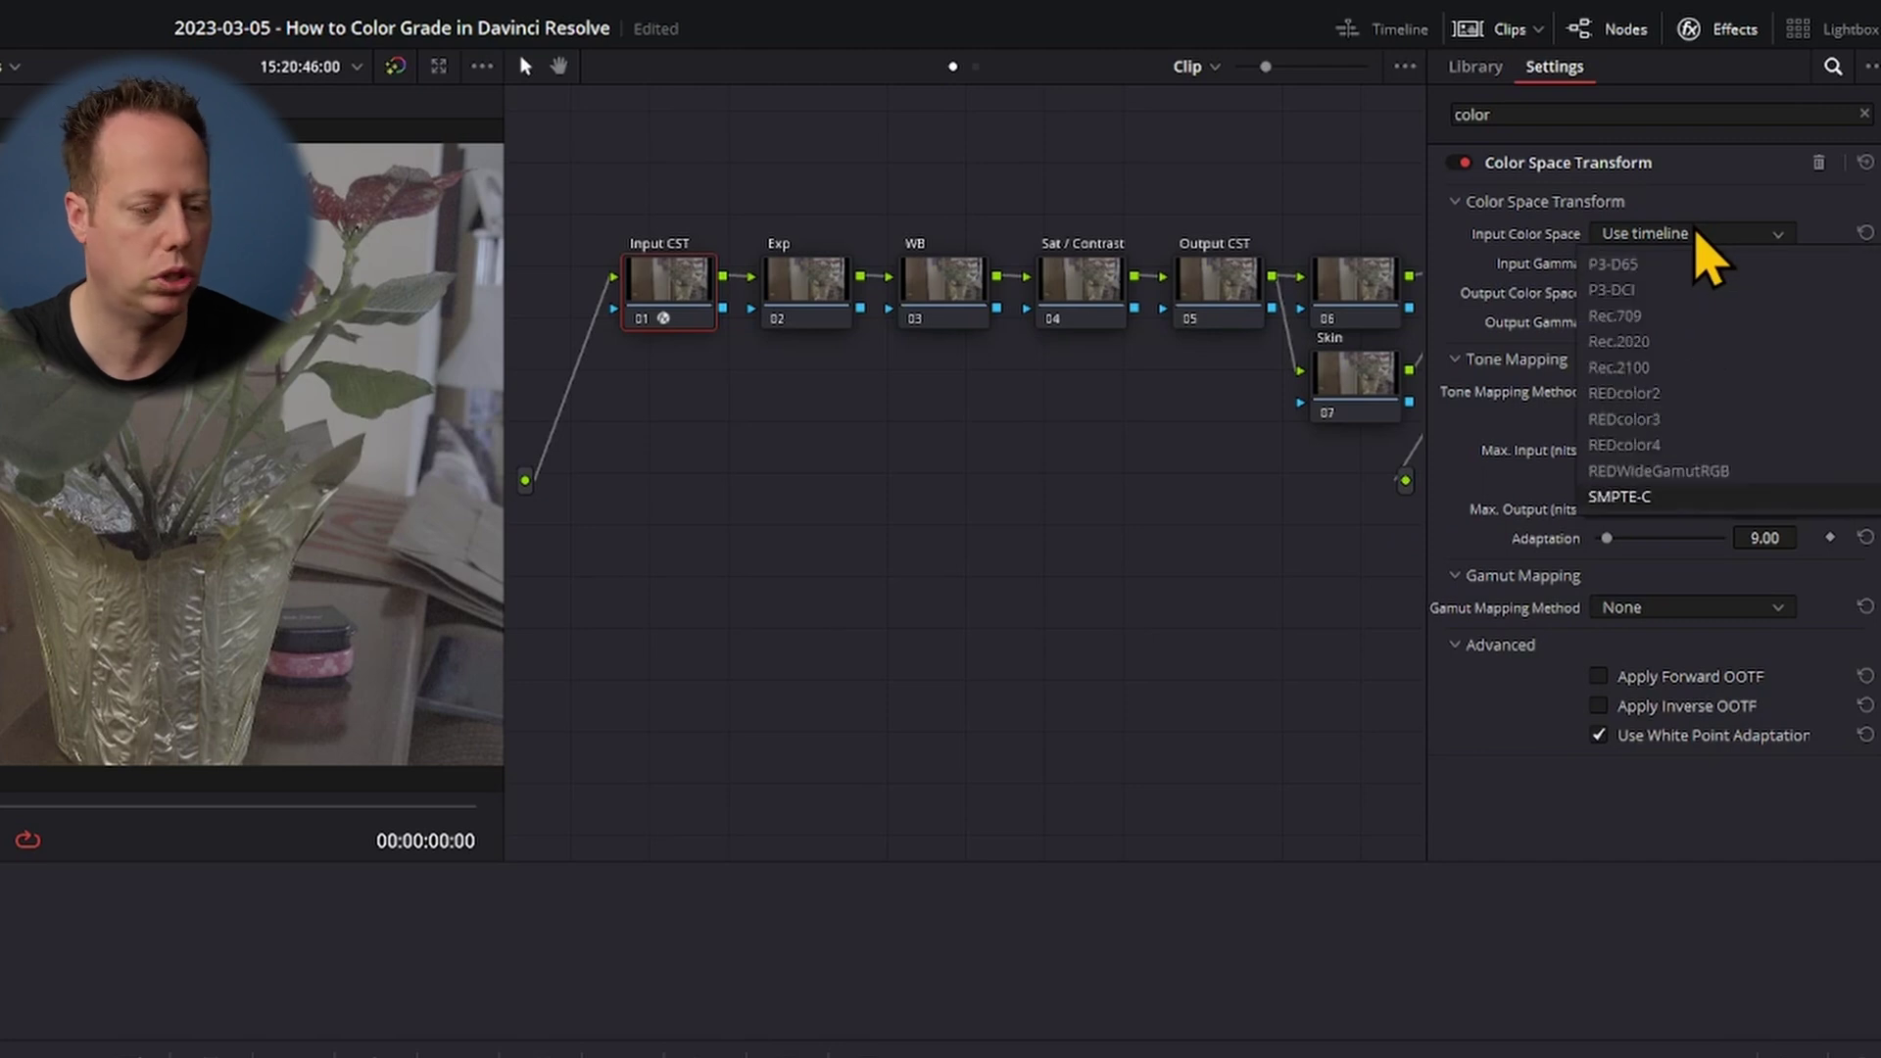
pyautogui.scroll(-2, 1704, 269)
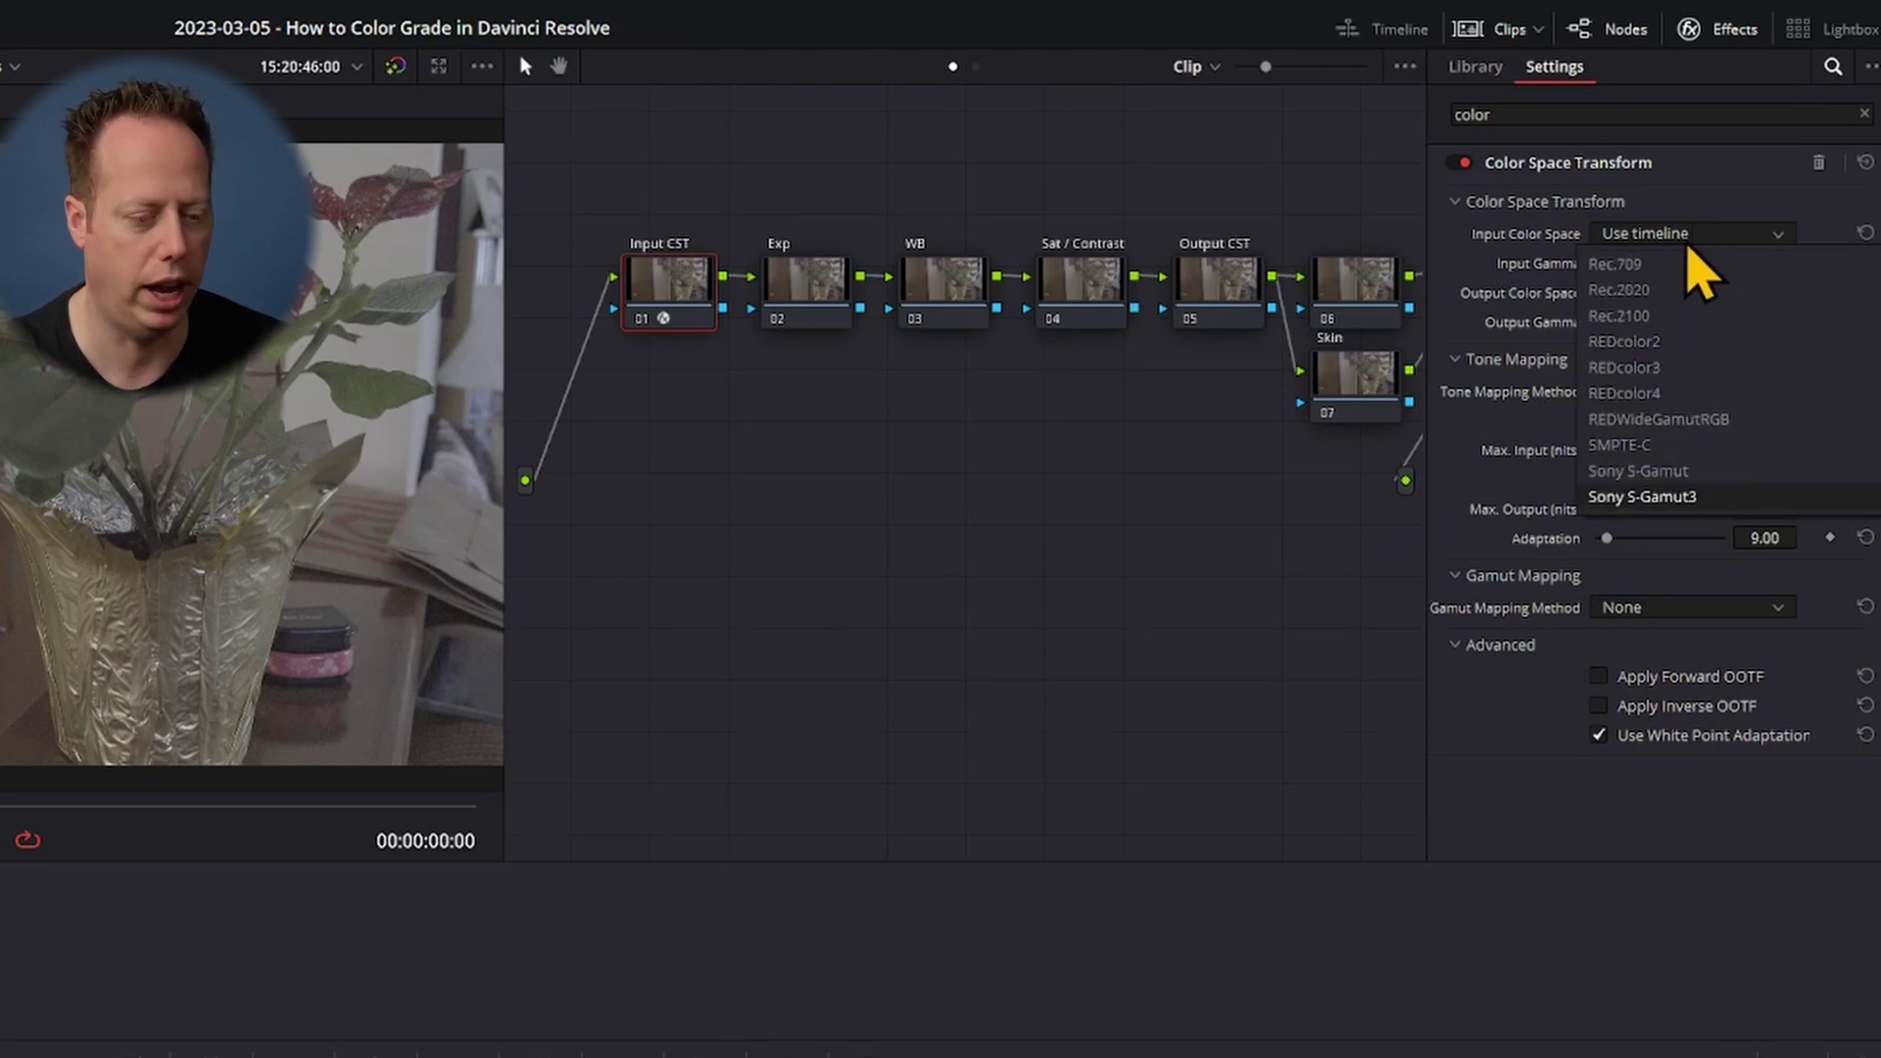
pyautogui.scroll(-1, 1702, 276)
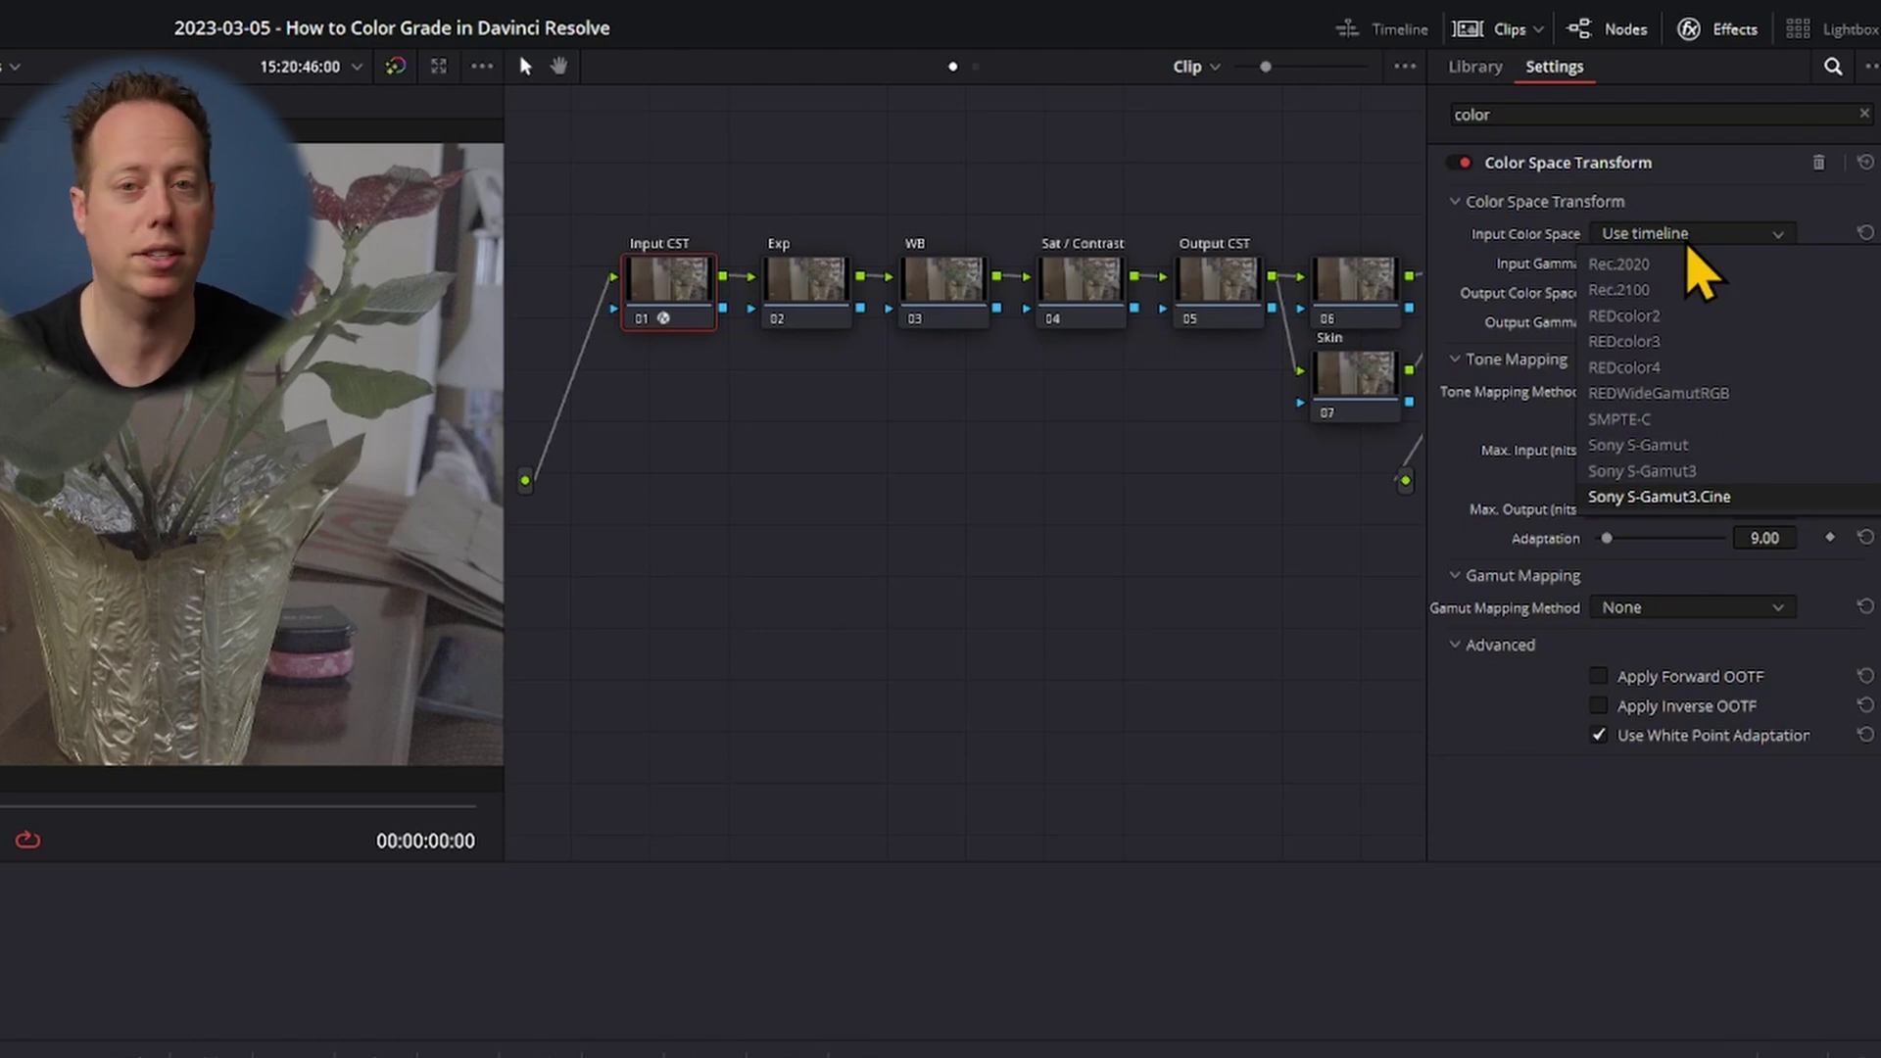
pyautogui.press('Return')
# - Set the input gamma of the Input CST node's Color Space Transform to Sony S-Log2
pyautogui.click(1658, 264)
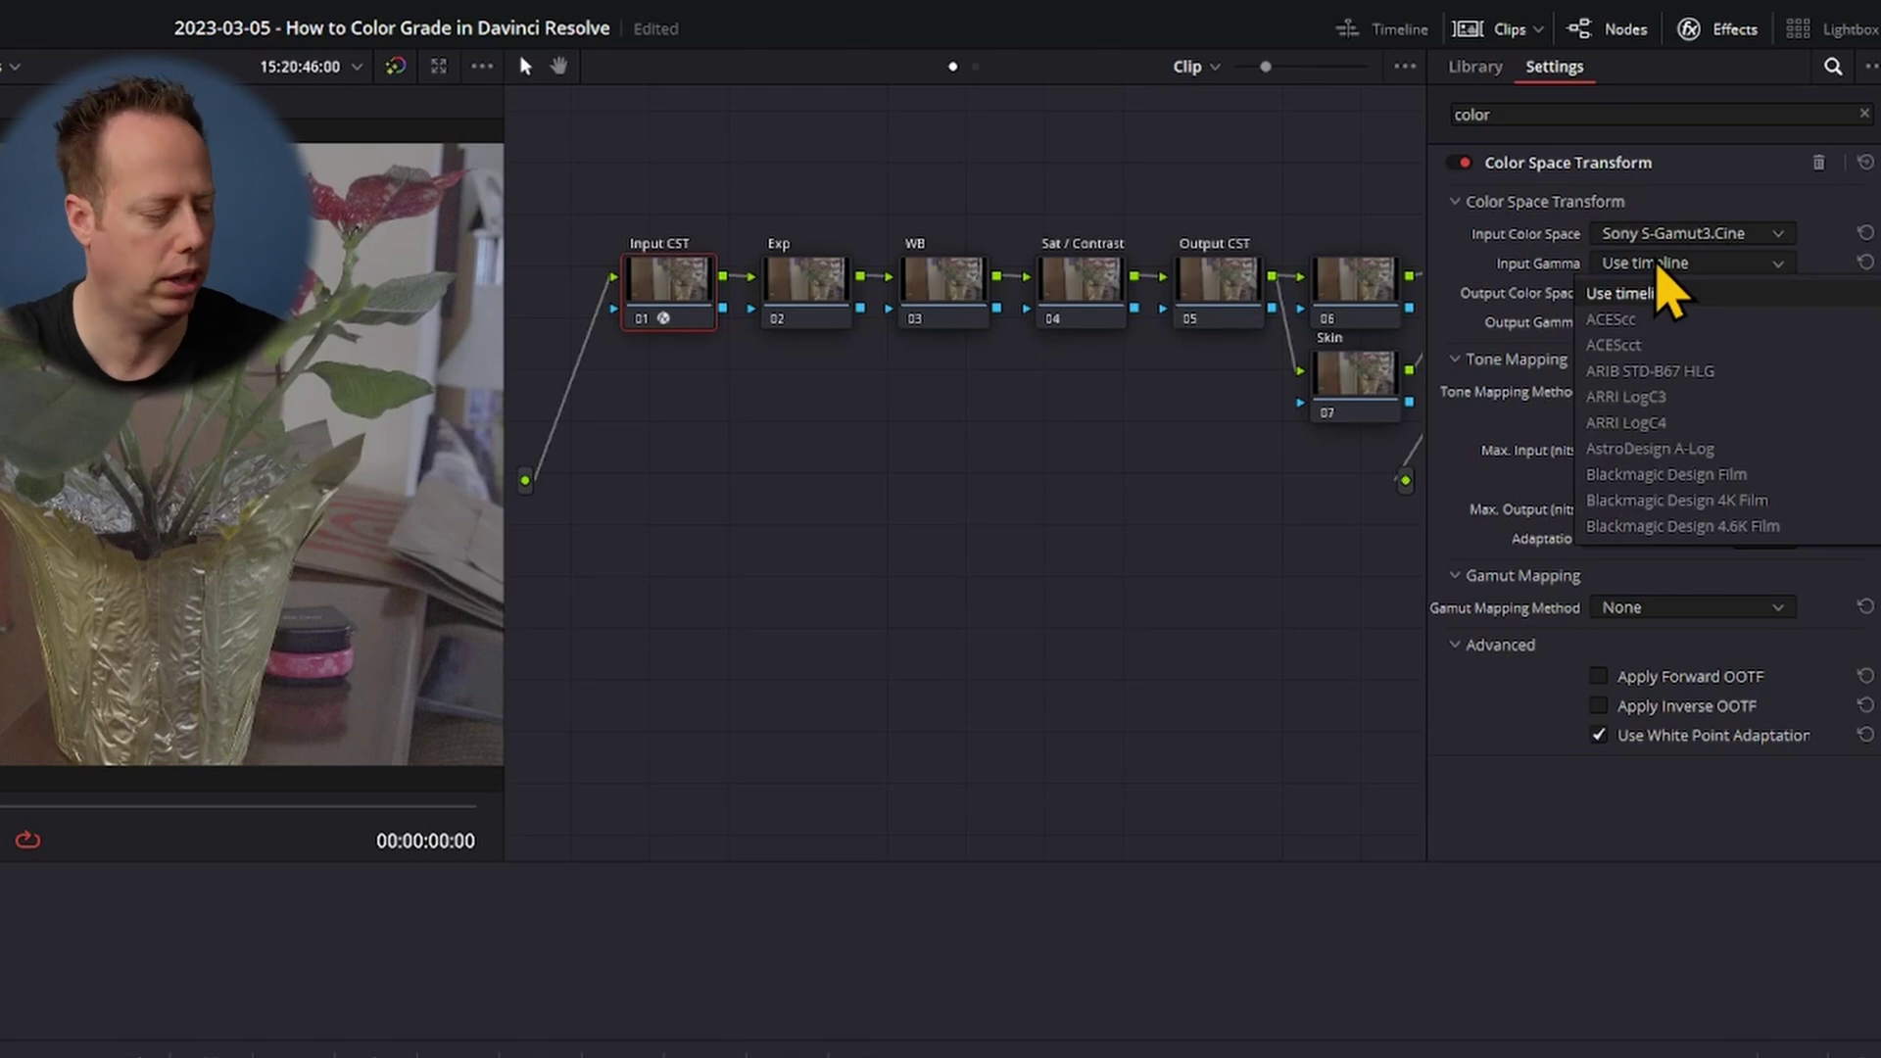
pyautogui.press('s')
pyautogui.press('s')
pyautogui.press('s')
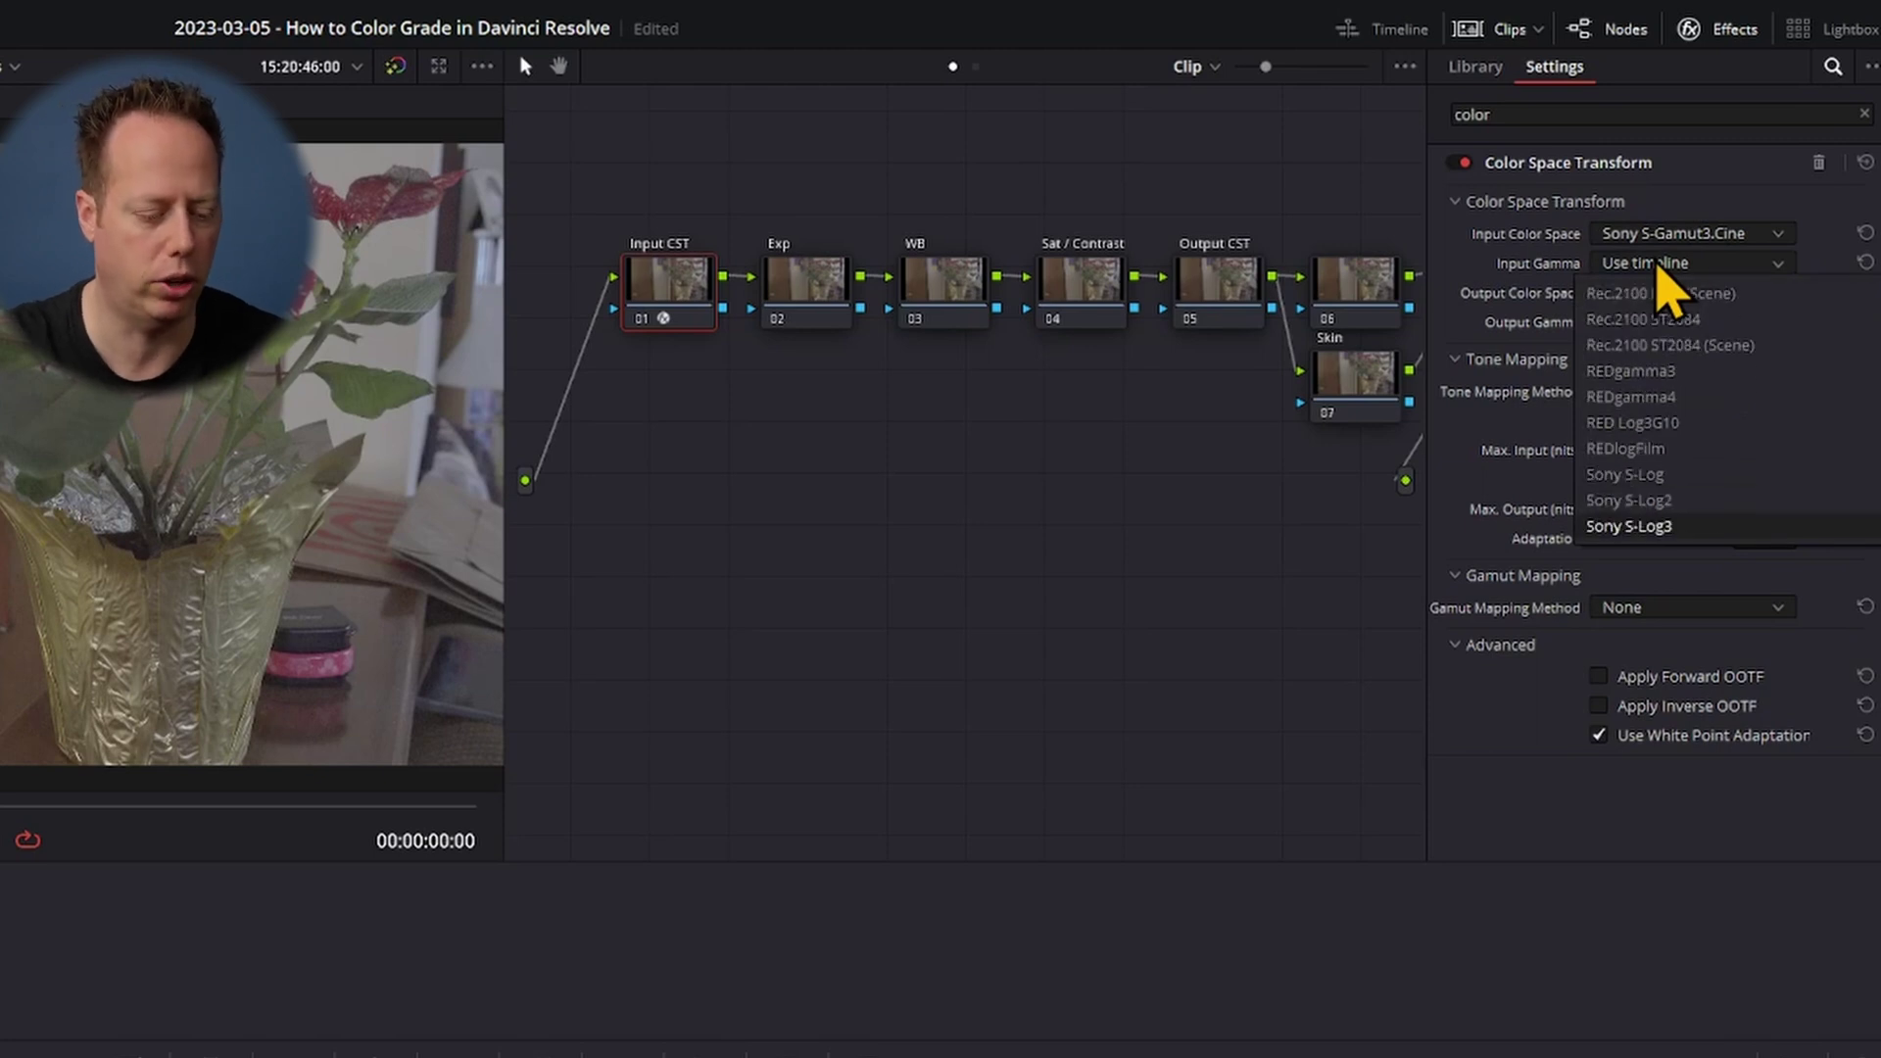
pyautogui.press('Return')
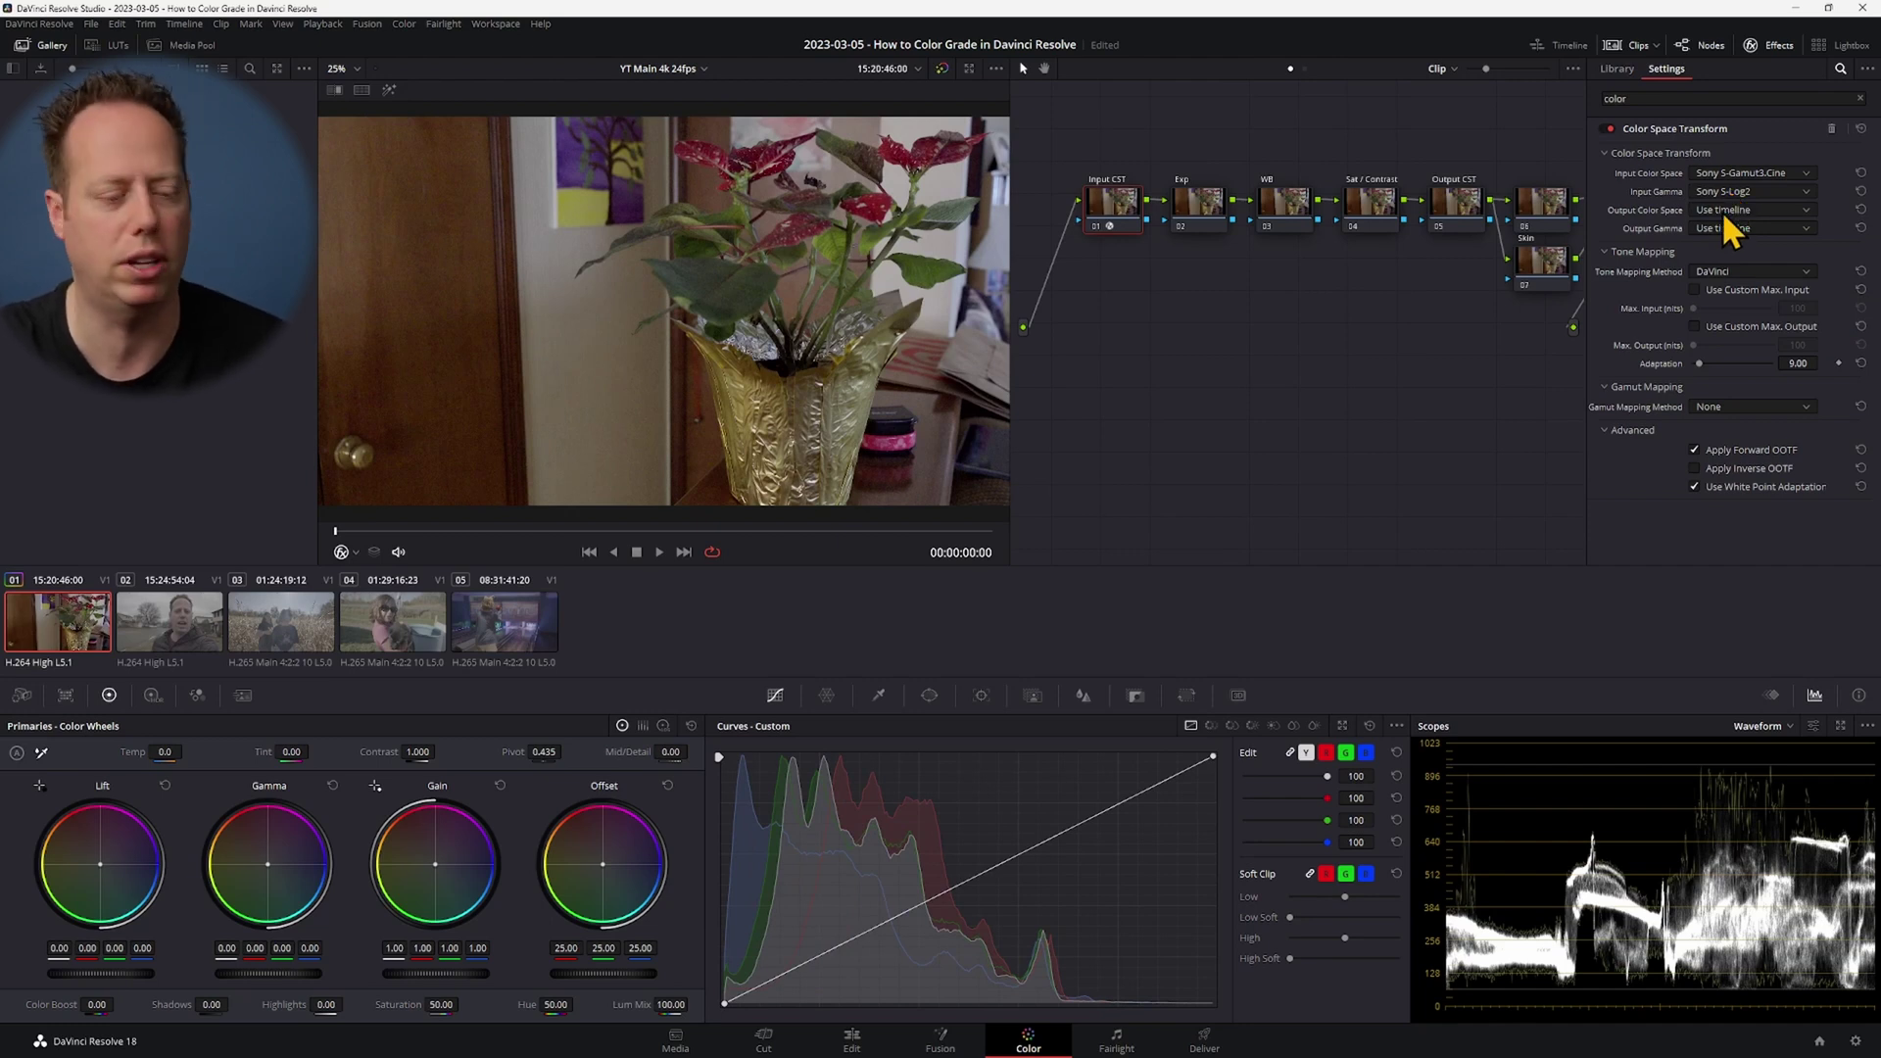
# - Set the Input CST node's output color space to DaVinci Wide Gamut and its output gamma to DaVinci Intermediate
pyautogui.click(1724, 213)
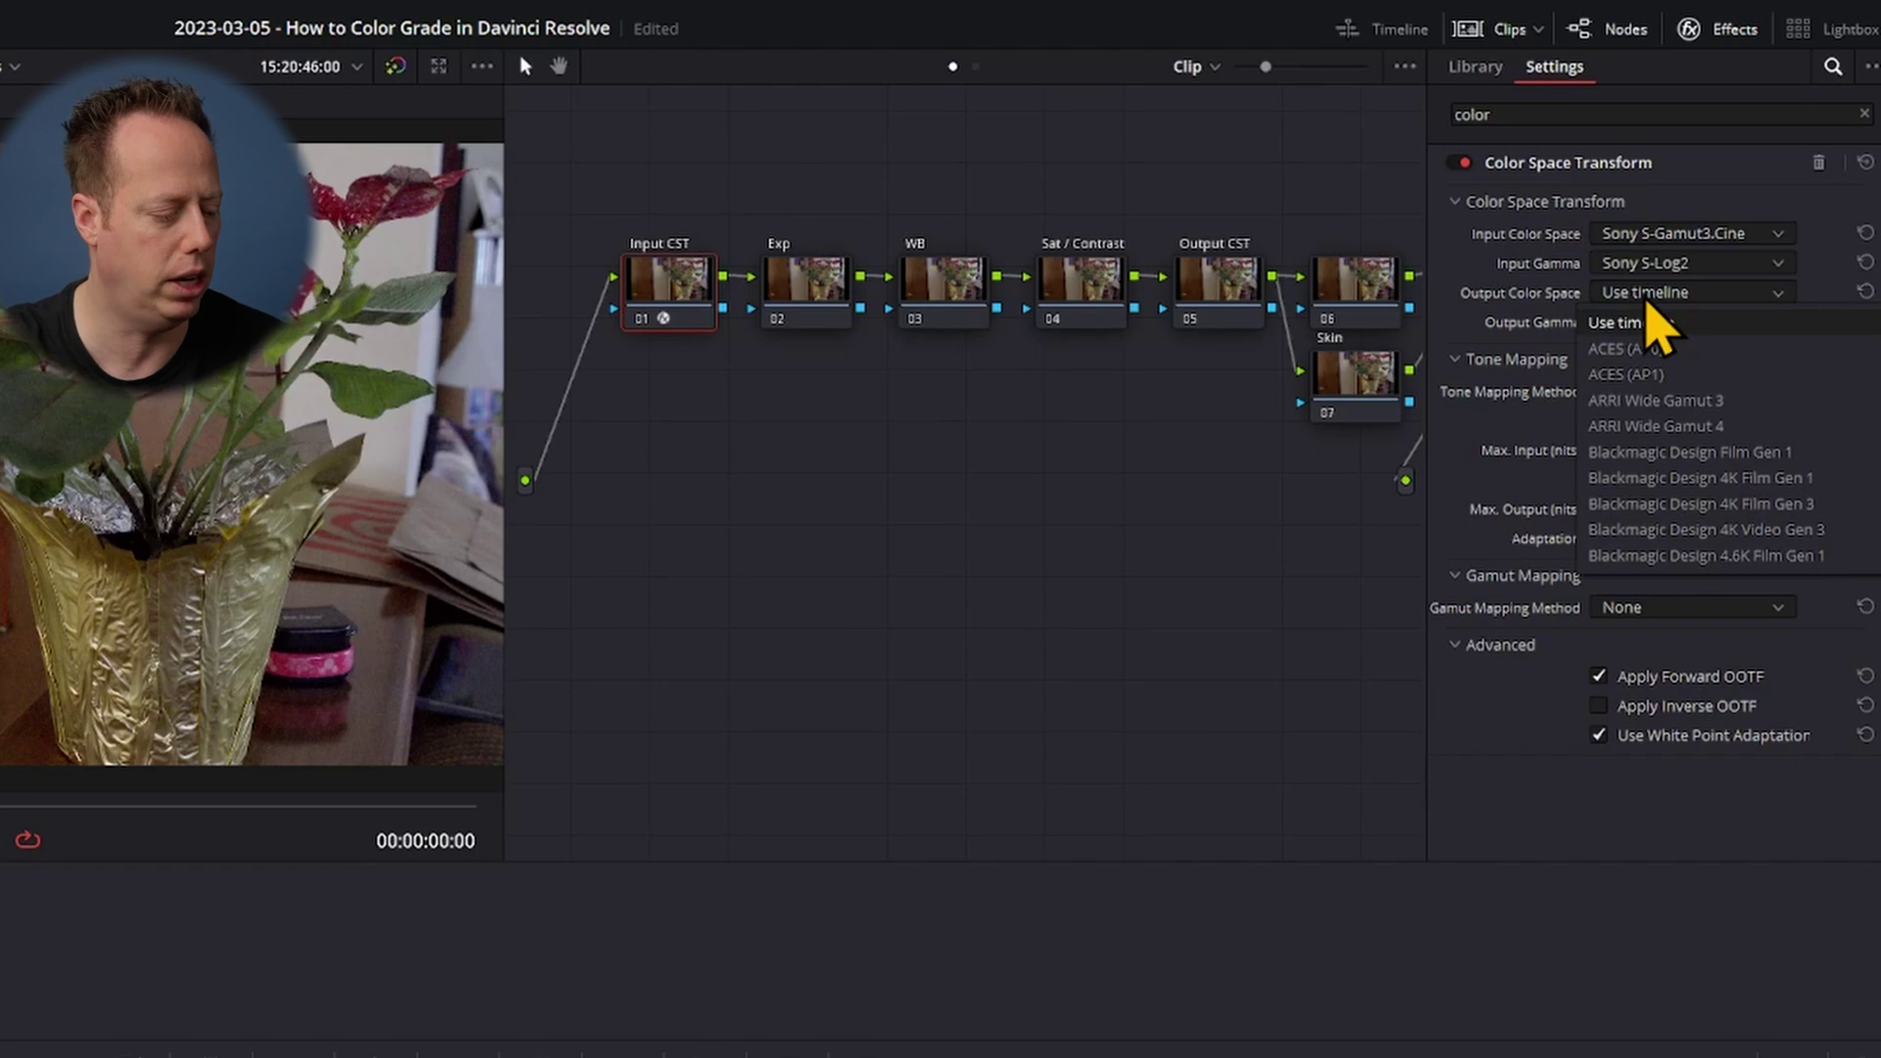
pyautogui.press('d')
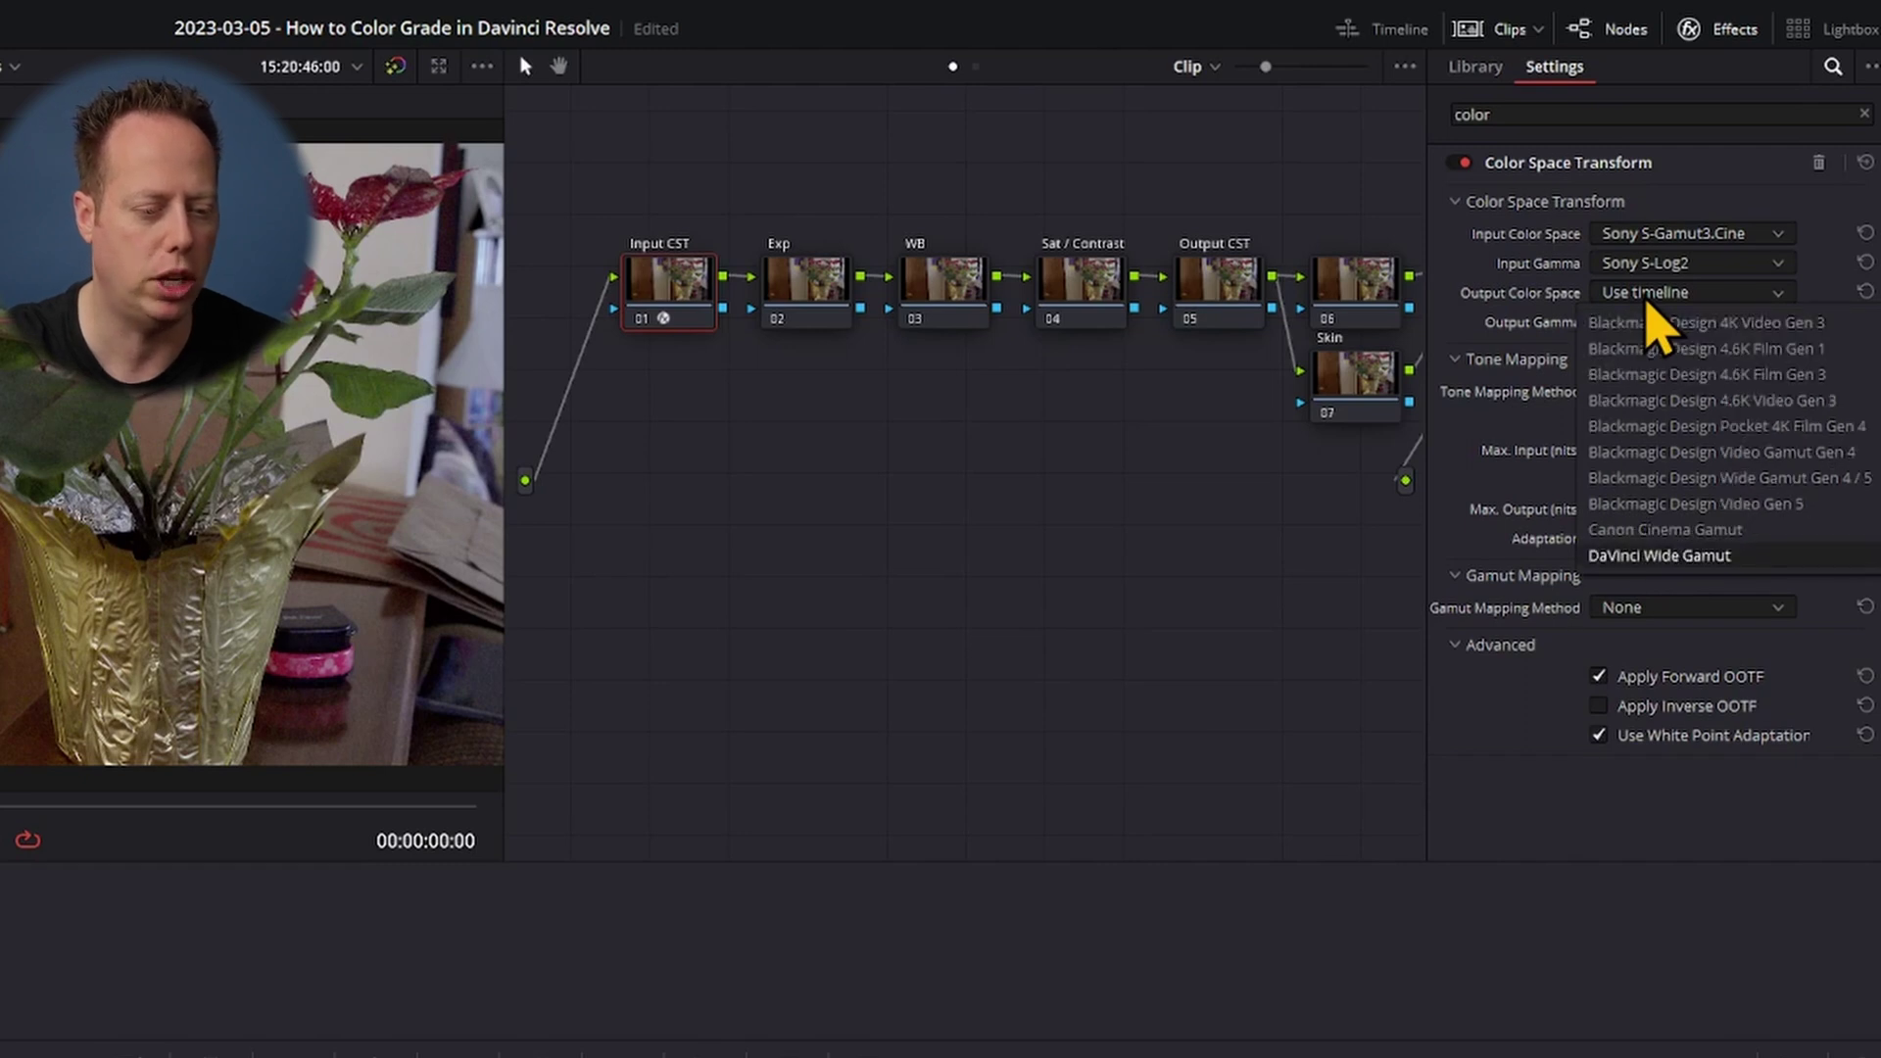
pyautogui.press('Return')
pyautogui.click(1647, 321)
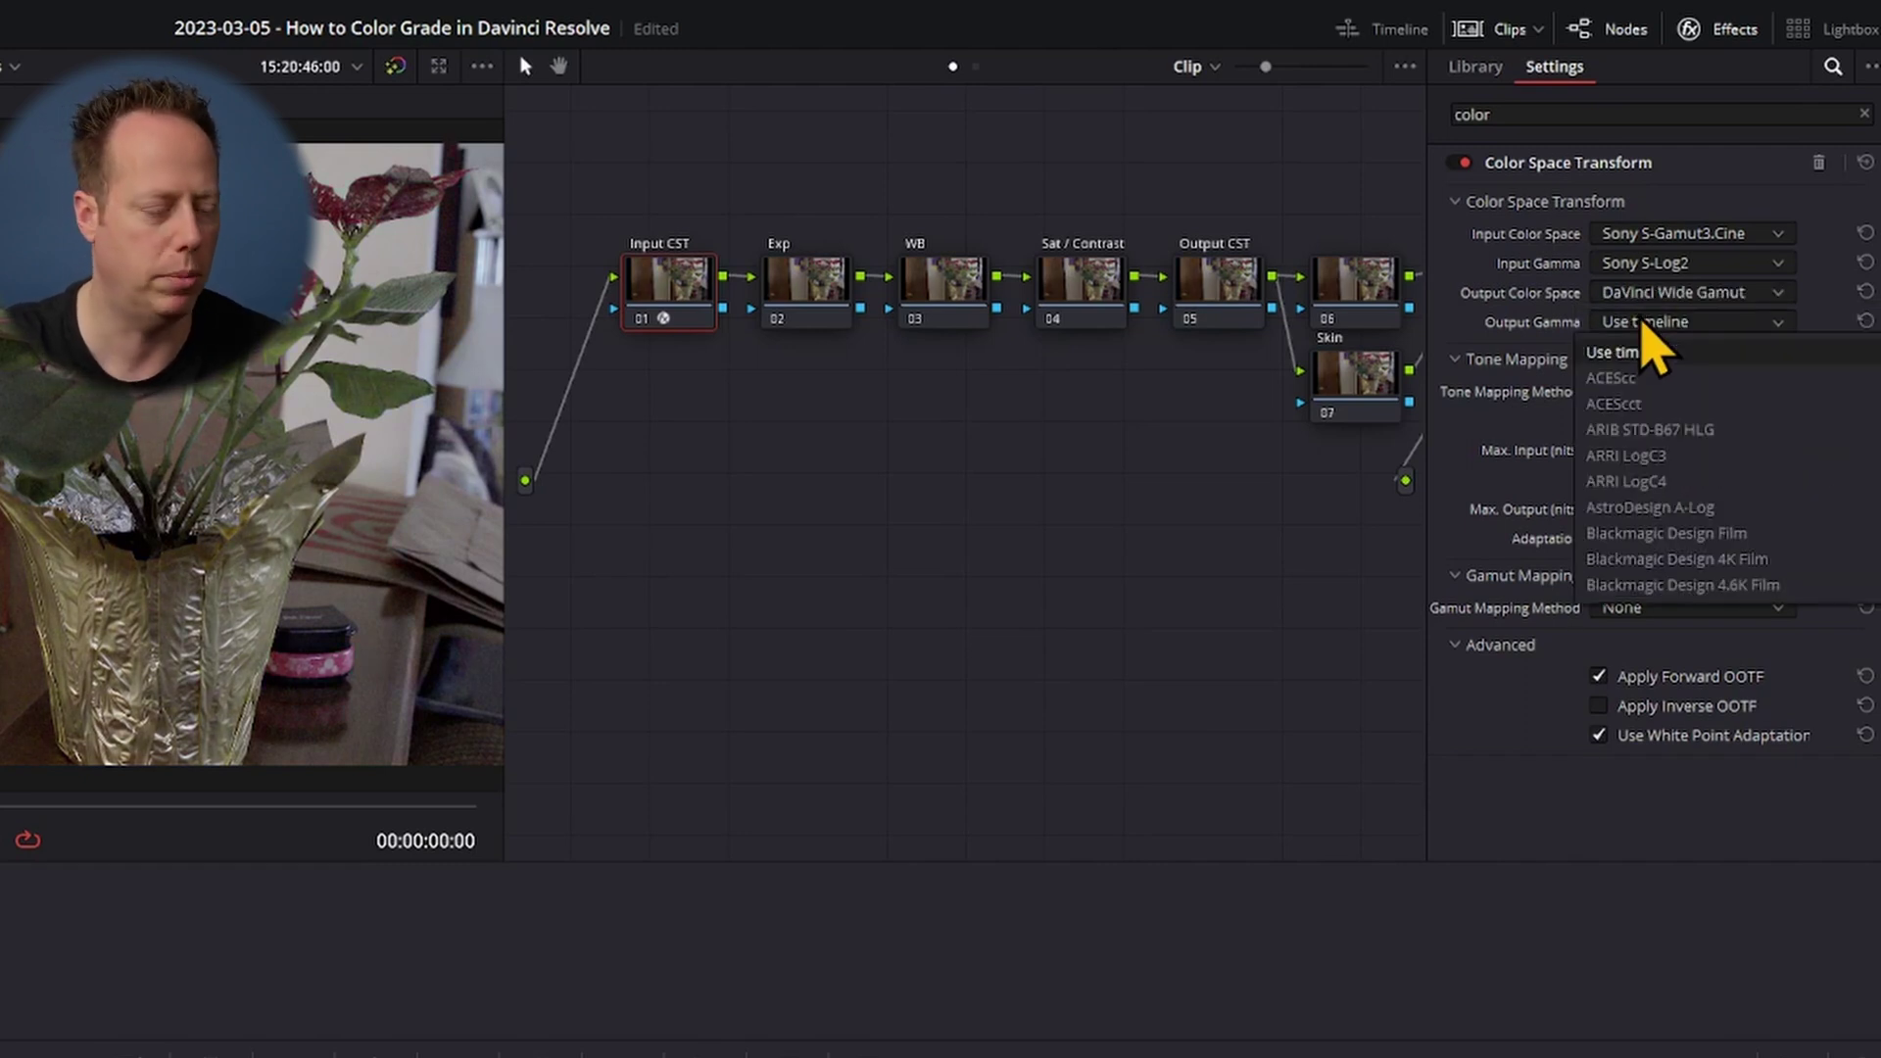
pyautogui.press('d')
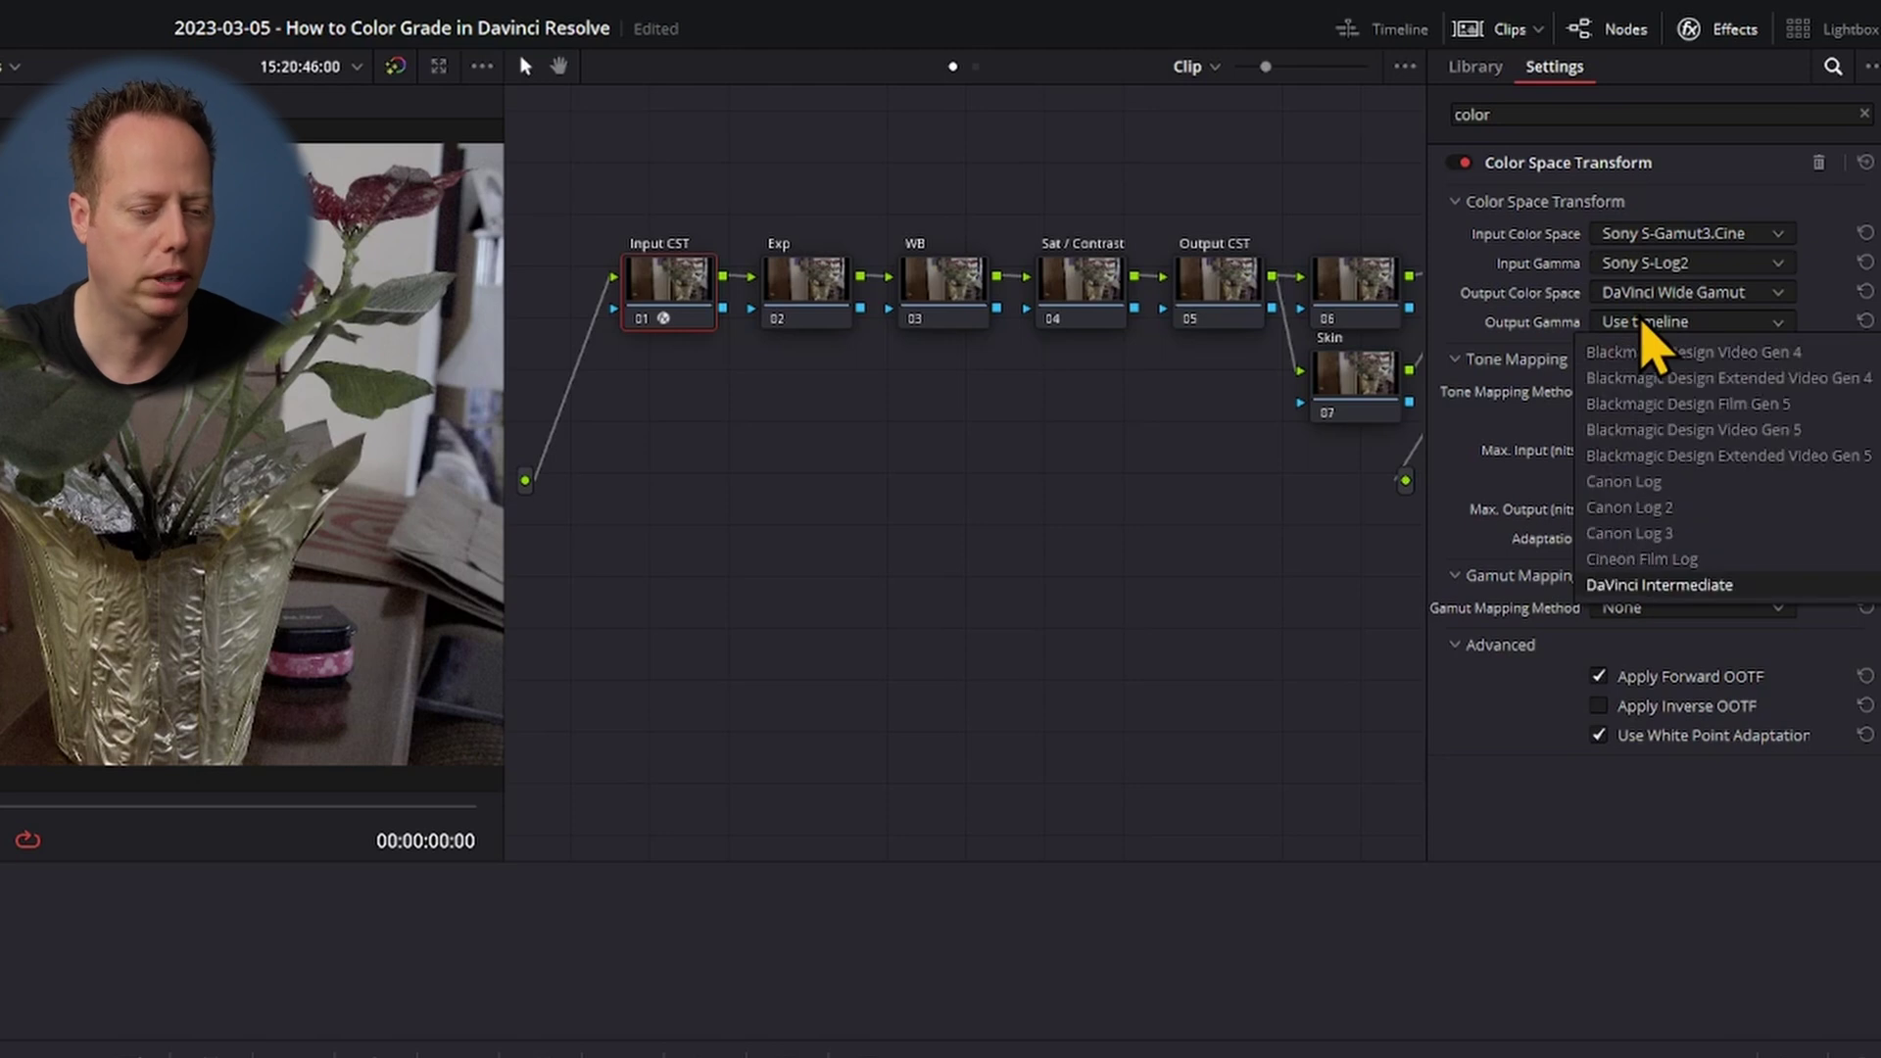
pyautogui.click(1665, 586)
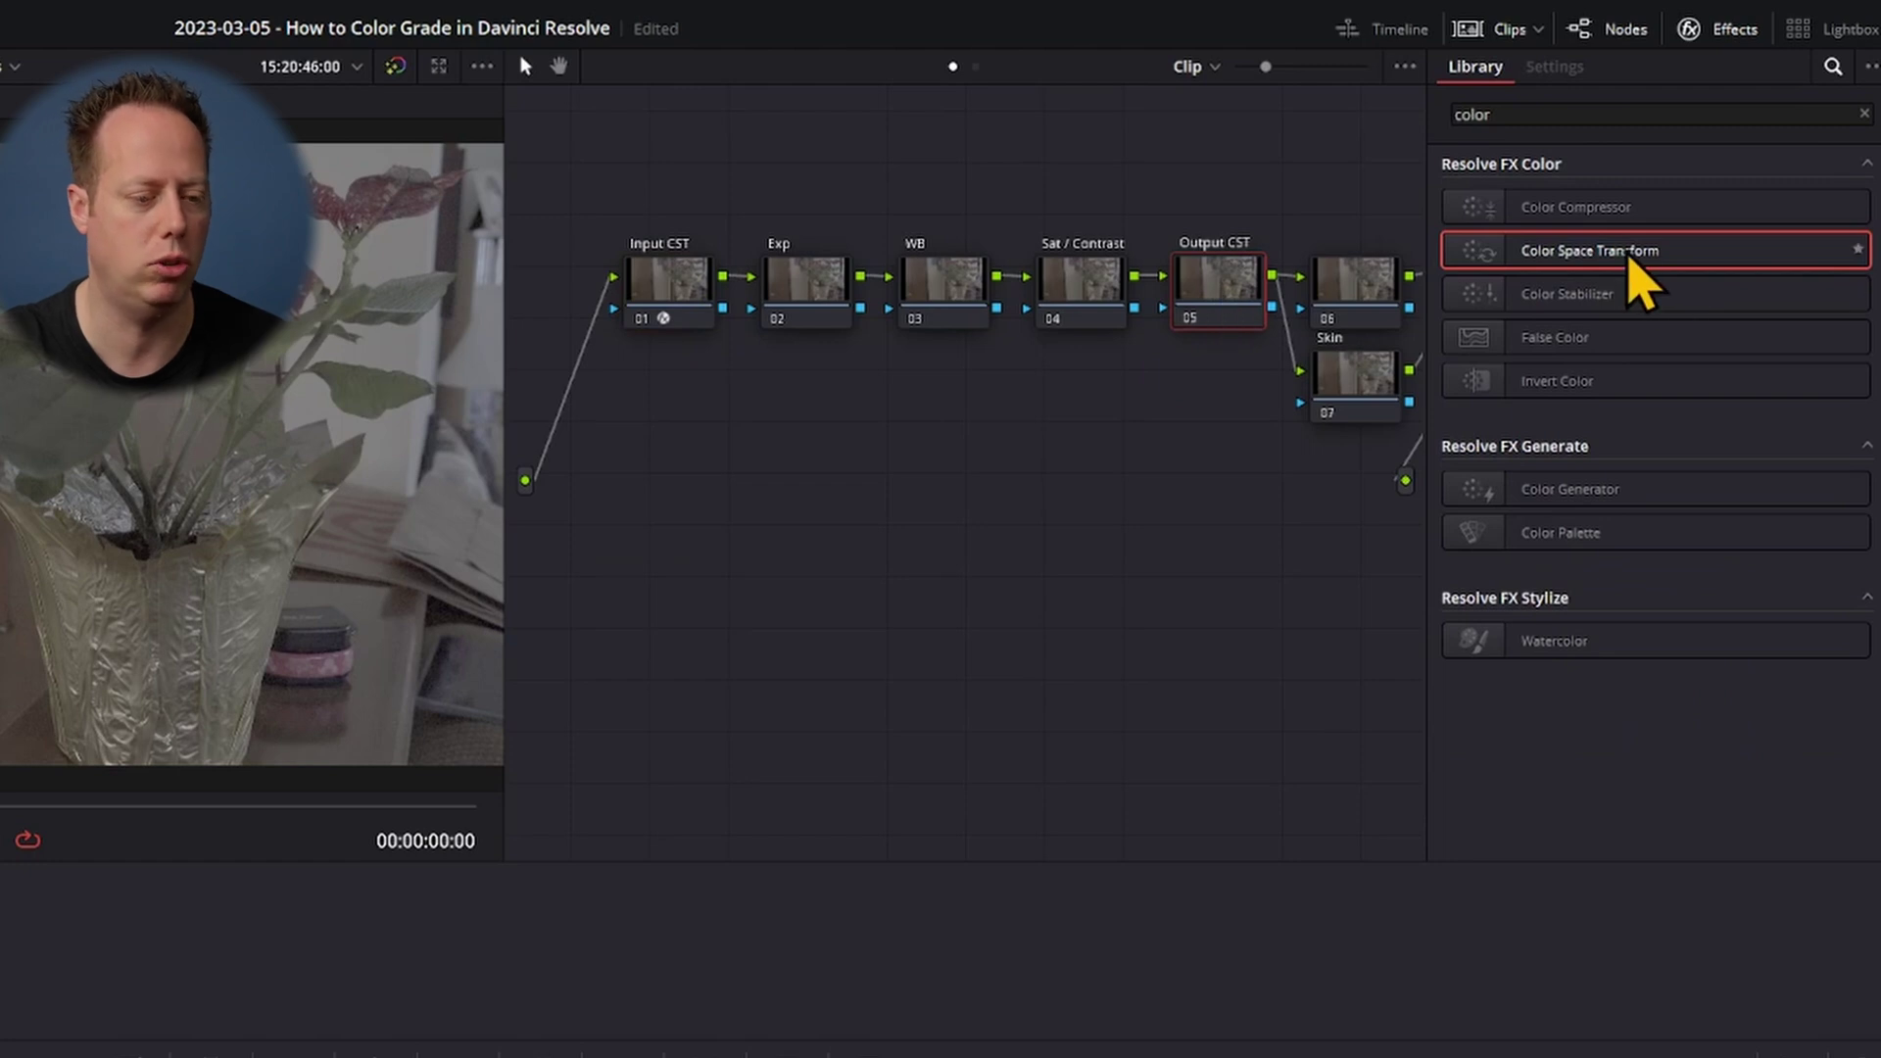
# - Apply Color Space Transform to the Output CST node and set its input color space to DaVinci Wide Gamut
pyautogui.moveTo(1582, 257); pyautogui.dragTo(1221, 276)
pyautogui.click(1681, 235)
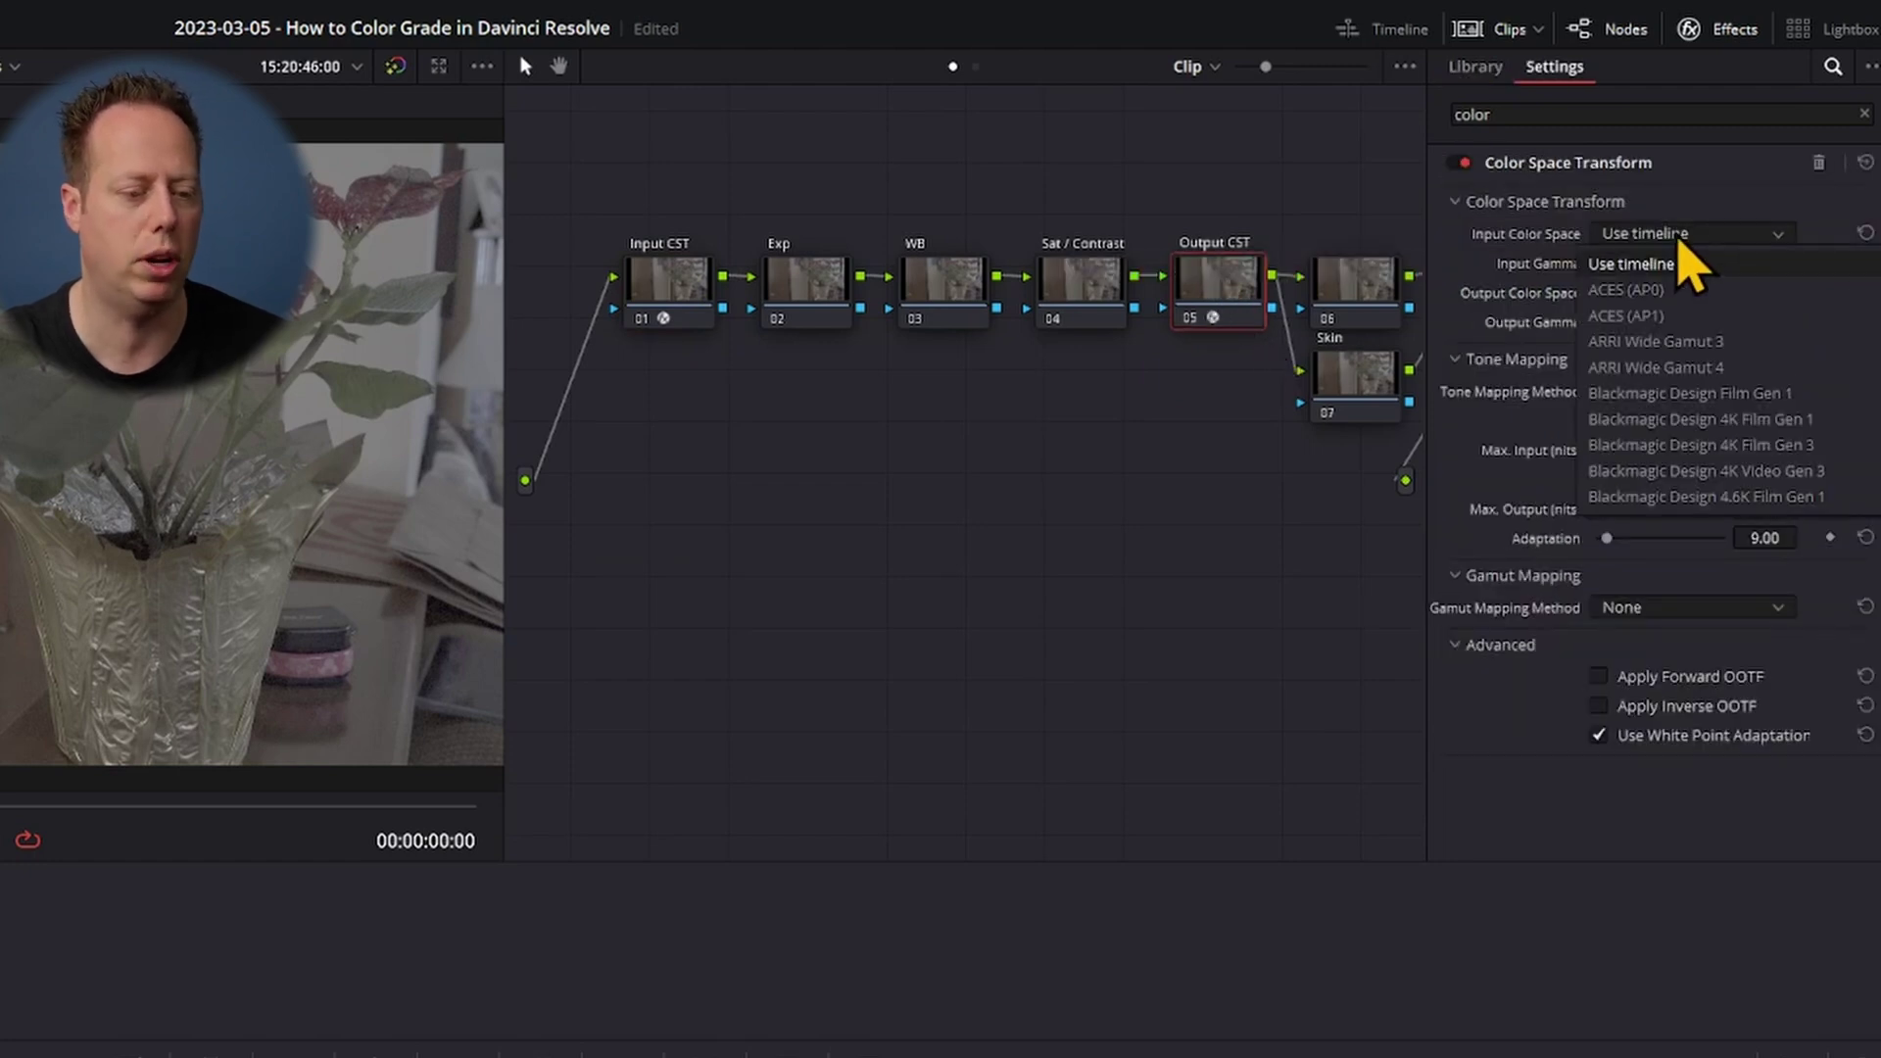
pyautogui.scroll(-5, 1681, 243)
pyautogui.click(1659, 496)
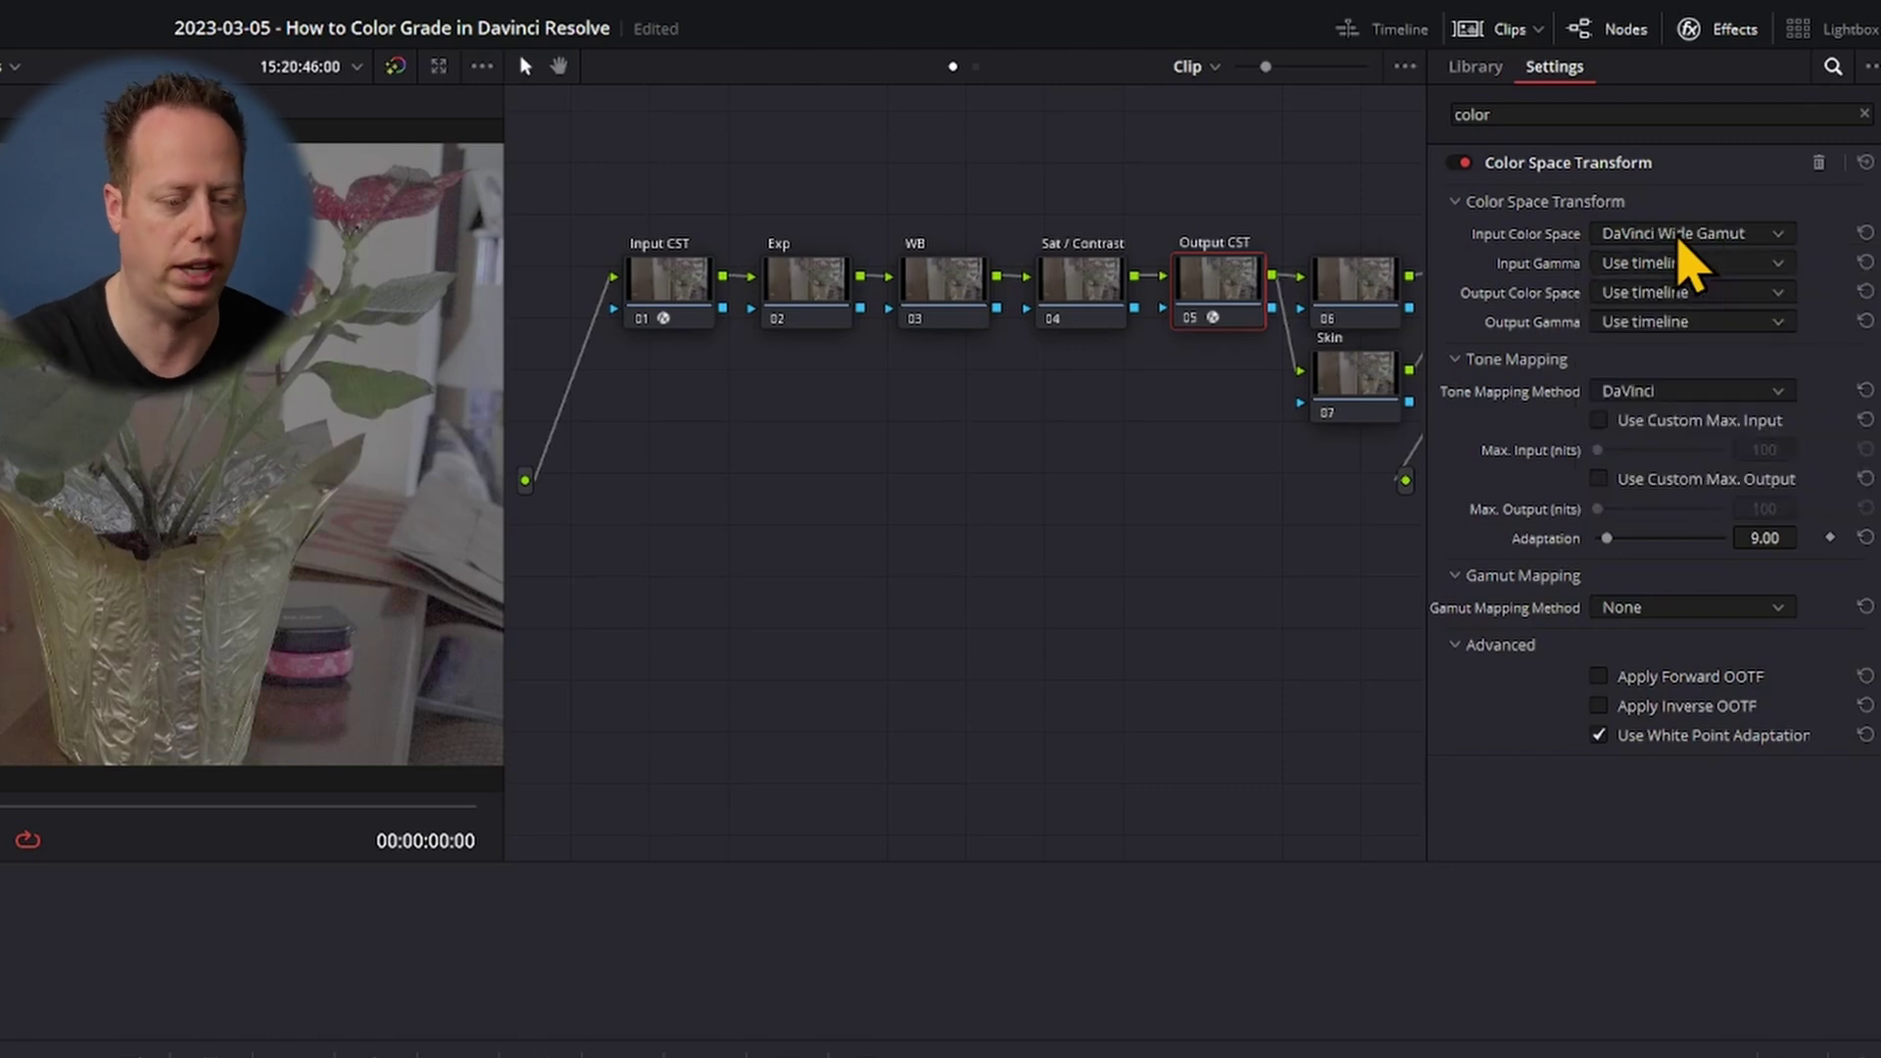
# - Set the input gamma of the Output CST node's Color Space Transform to DaVinci Intermediate
pyautogui.click(1626, 263)
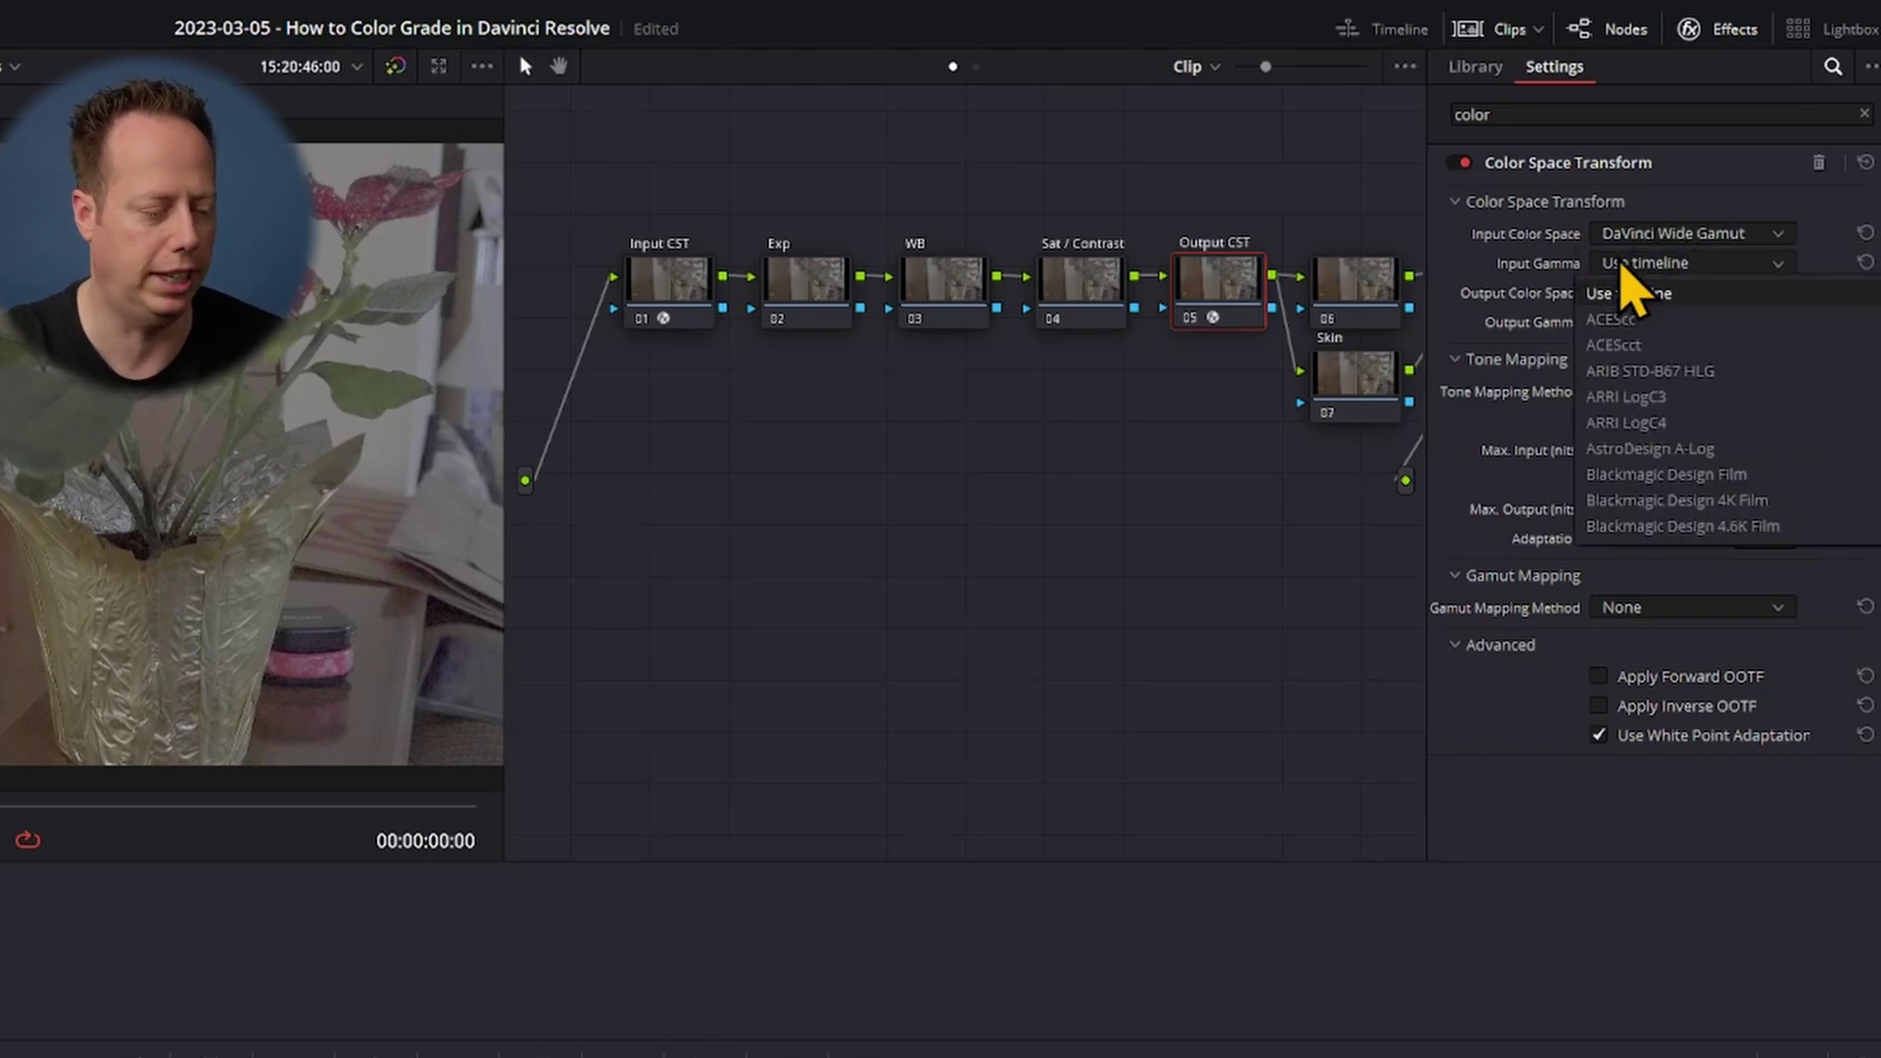
pyautogui.scroll(-5, 1621, 267)
# - Set the Output CST node's output color space to Rec.709 and its output gamma to Gamma 2.4, closing the effect settings
pyautogui.click(1626, 289)
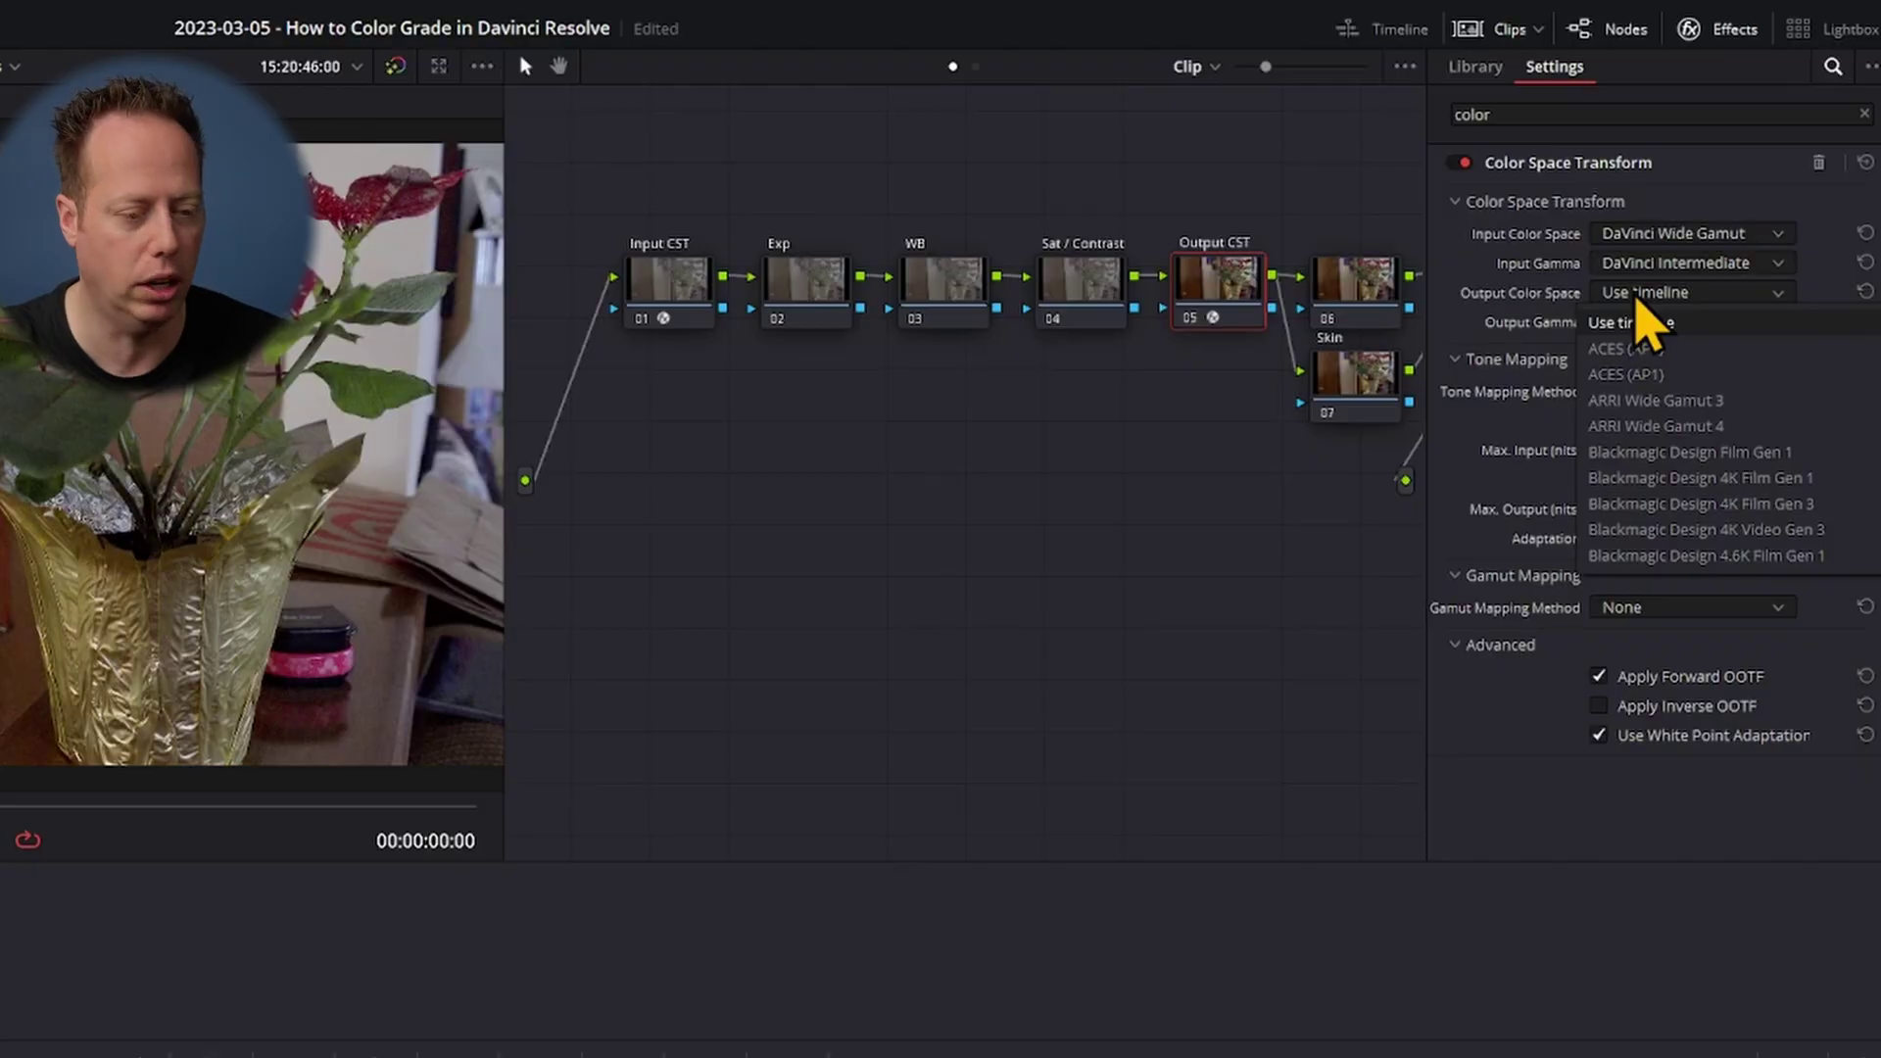
pyautogui.press('r')
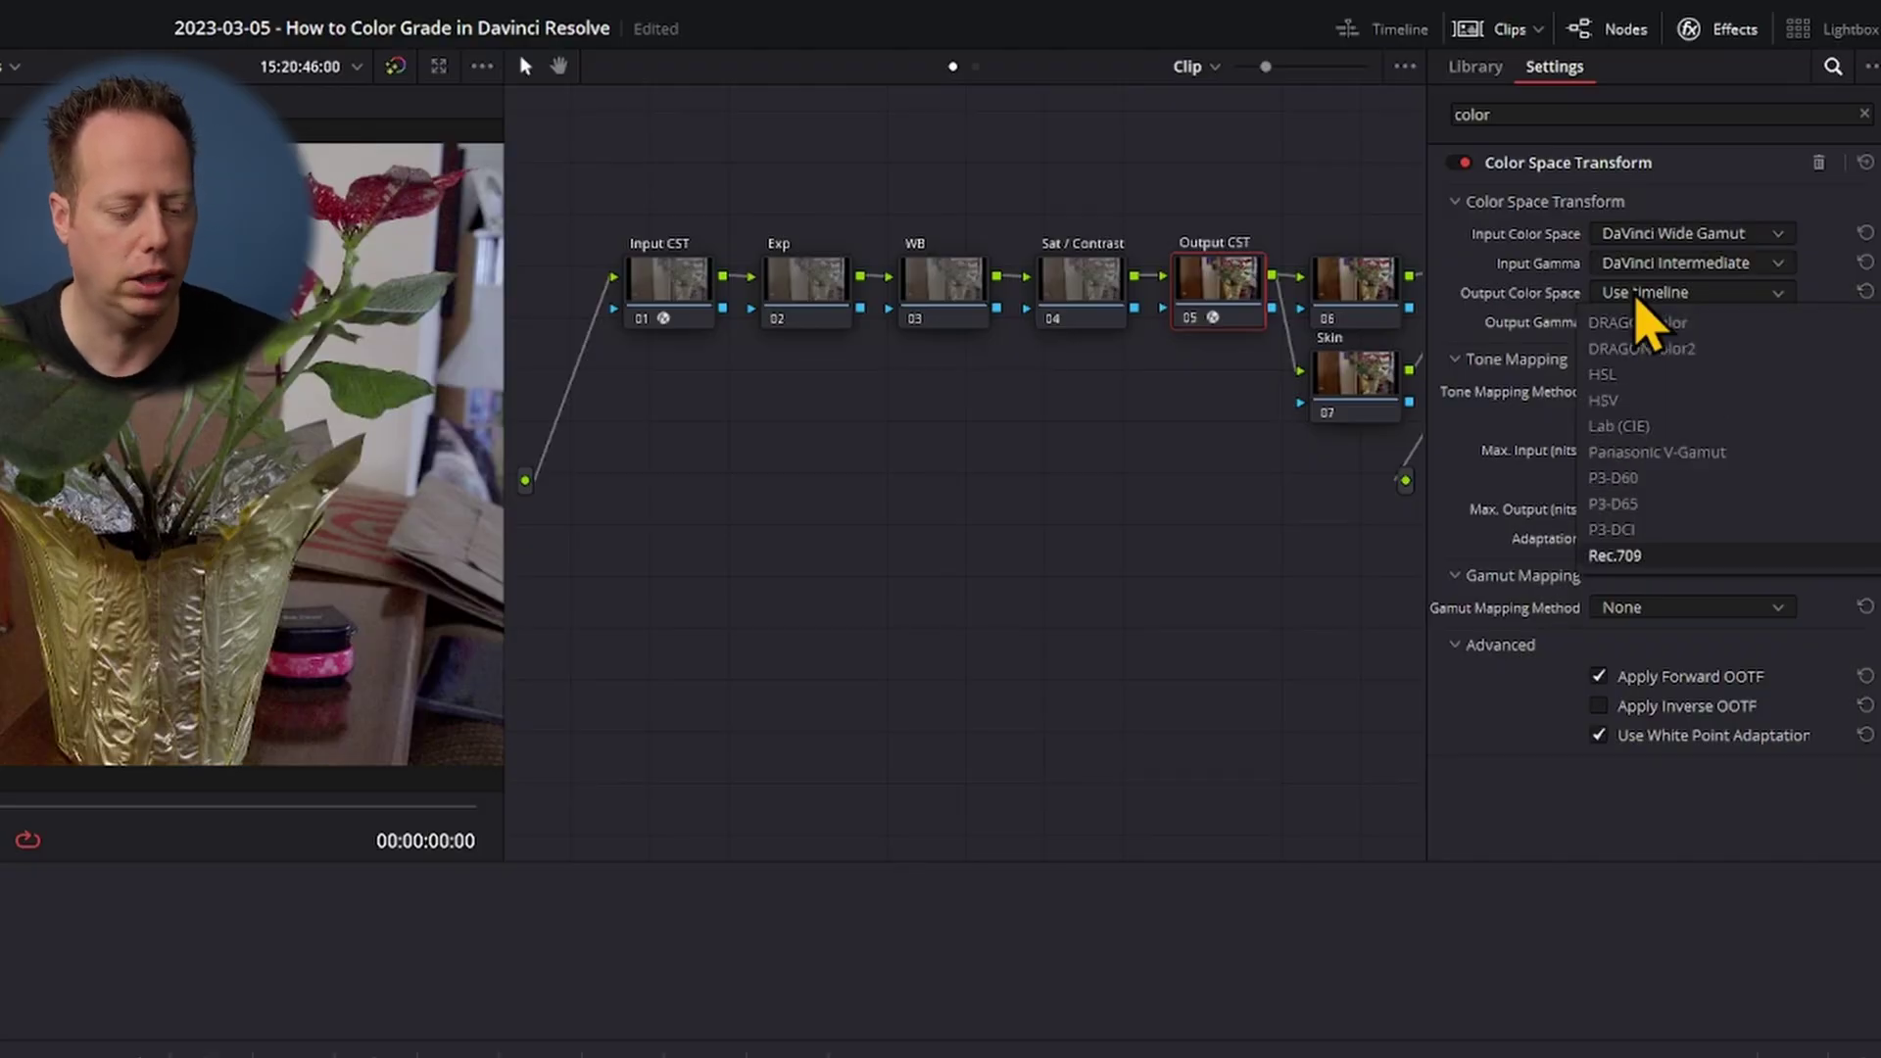
pyautogui.press('Return')
pyautogui.click(1654, 323)
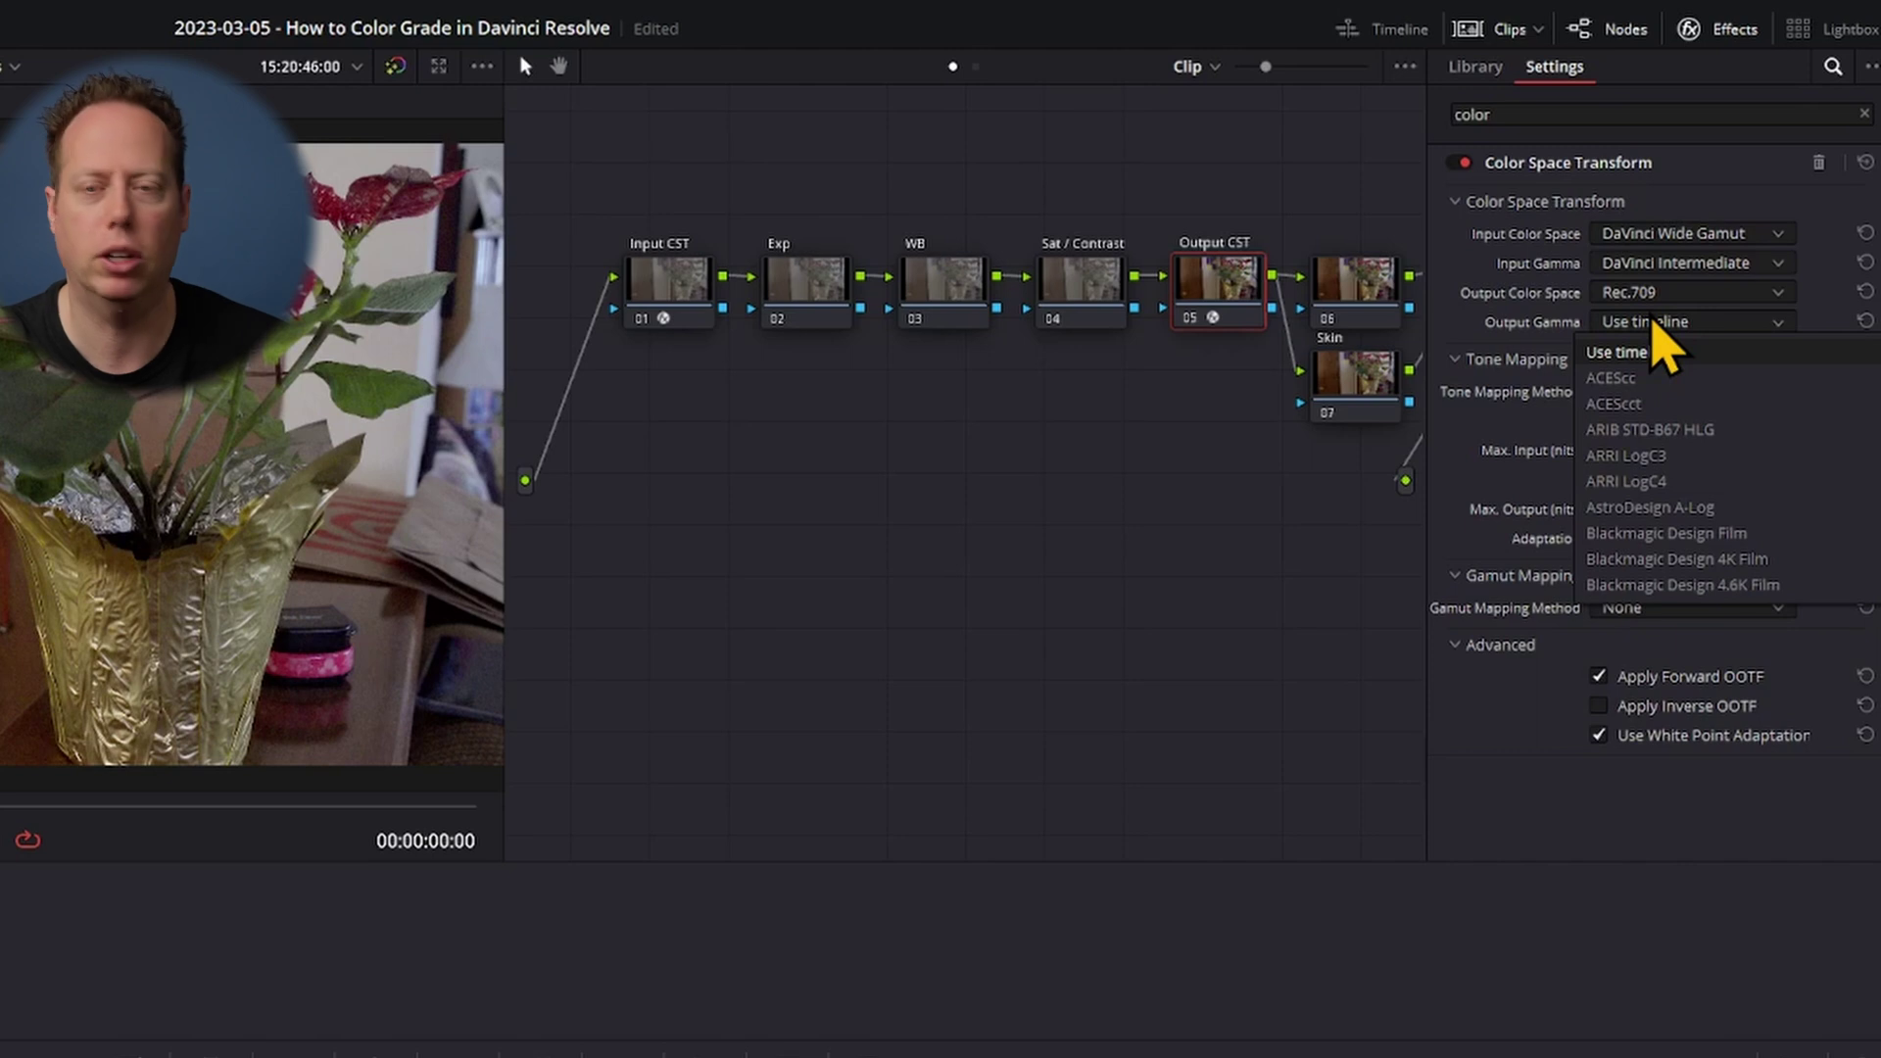
pyautogui.press('g')
pyautogui.press('Down')
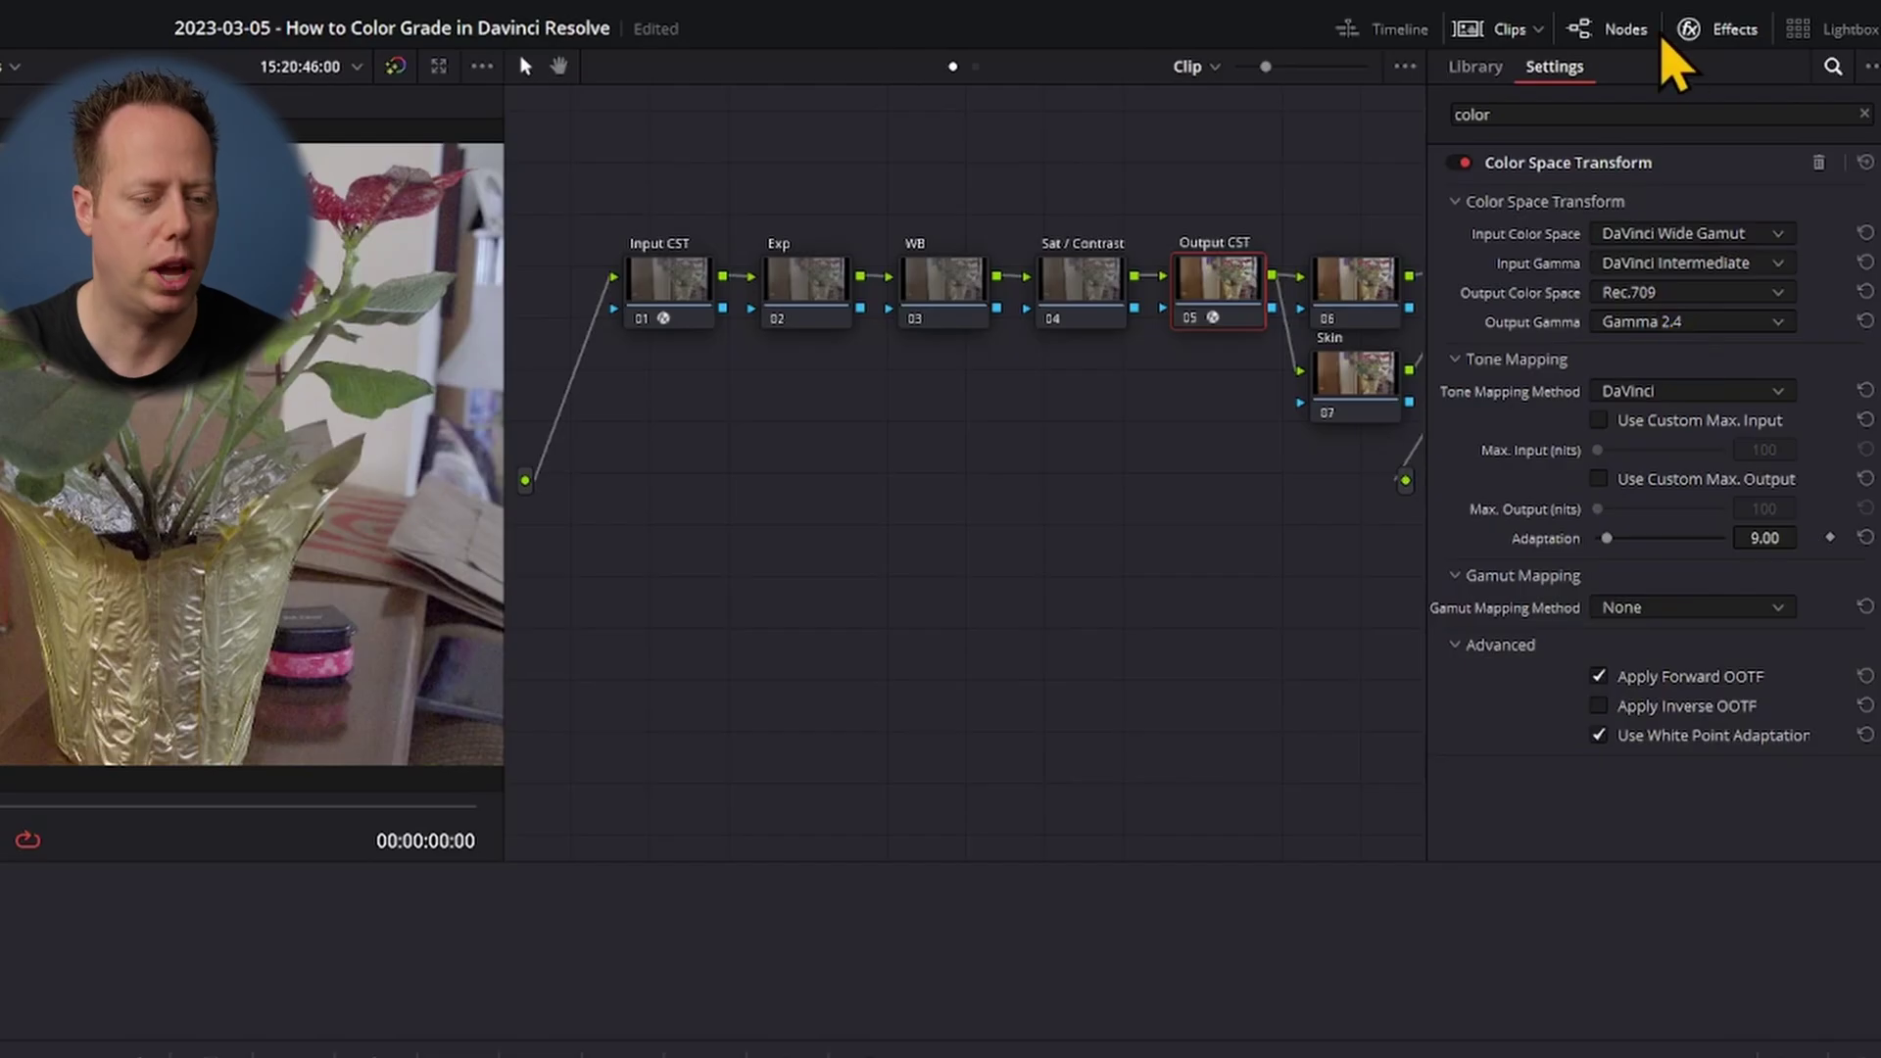
pyautogui.click(1714, 31)
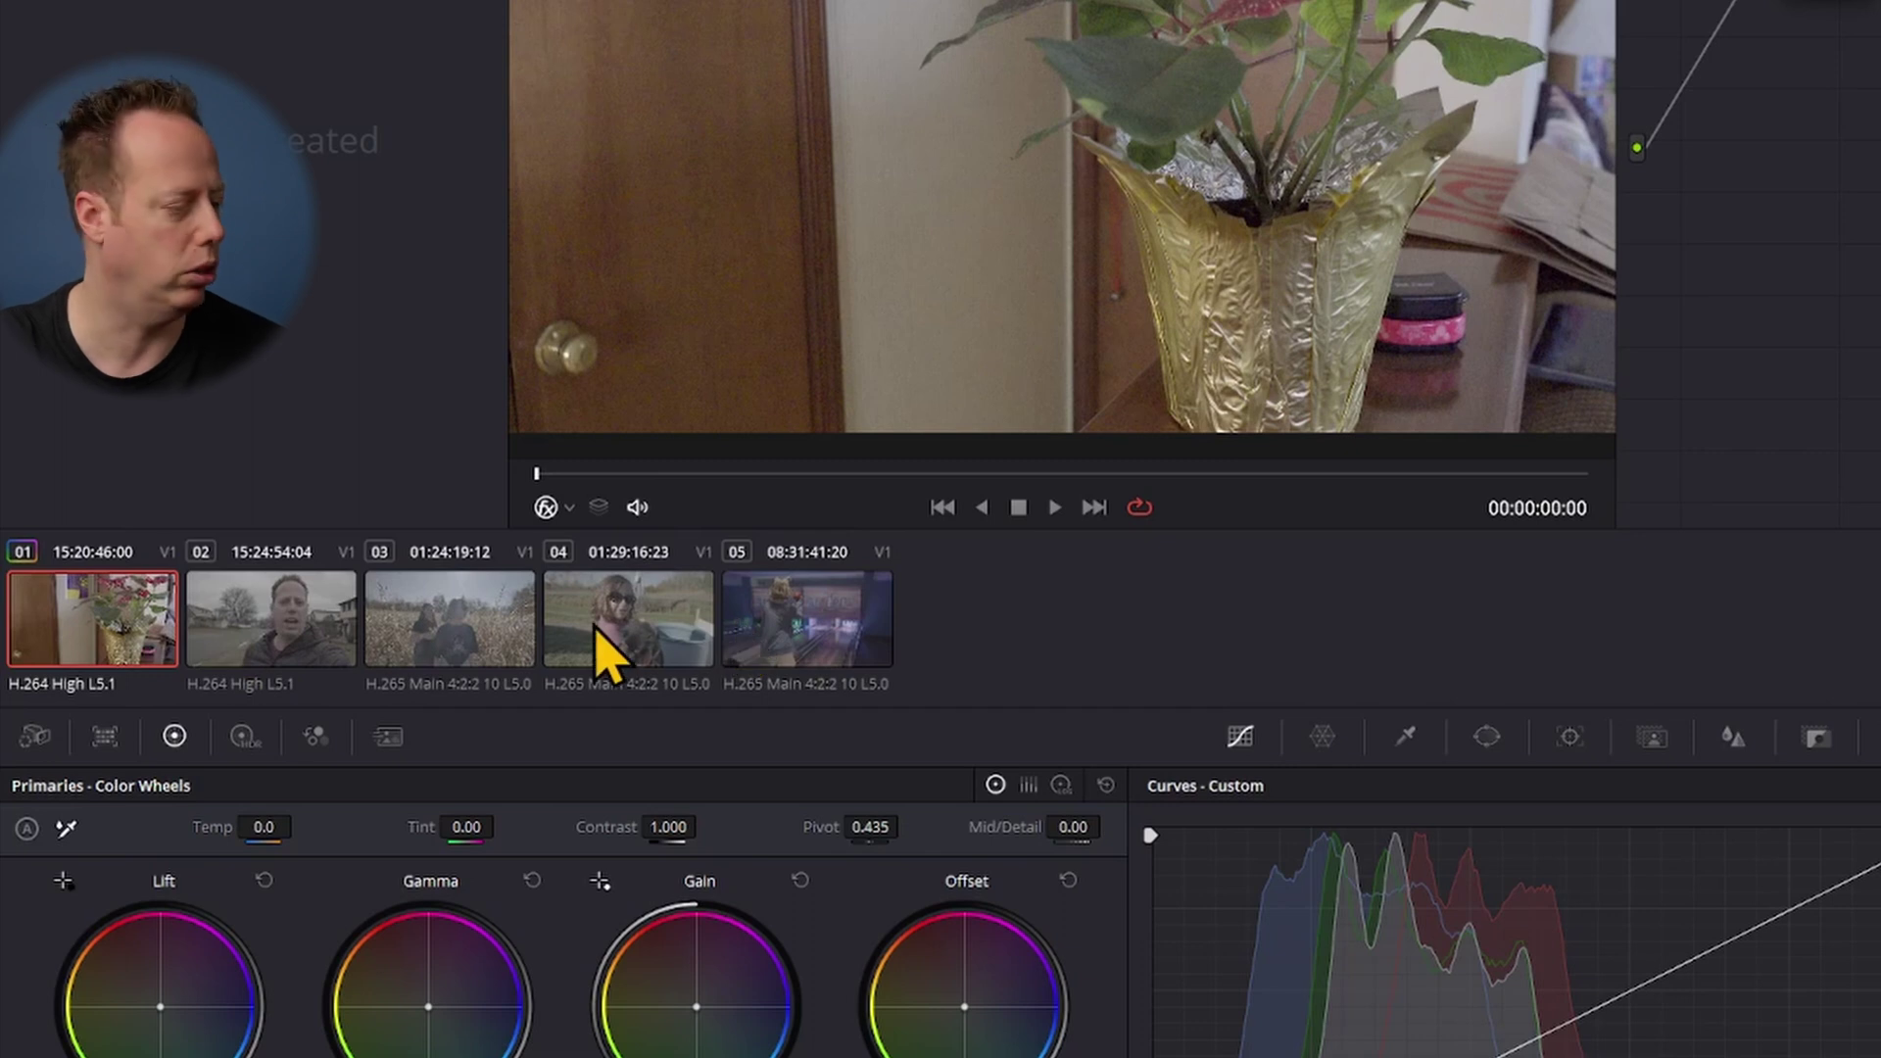
# - Copy the node tree from clip 01 to clips 02 and 03
pyautogui.click(260, 622)
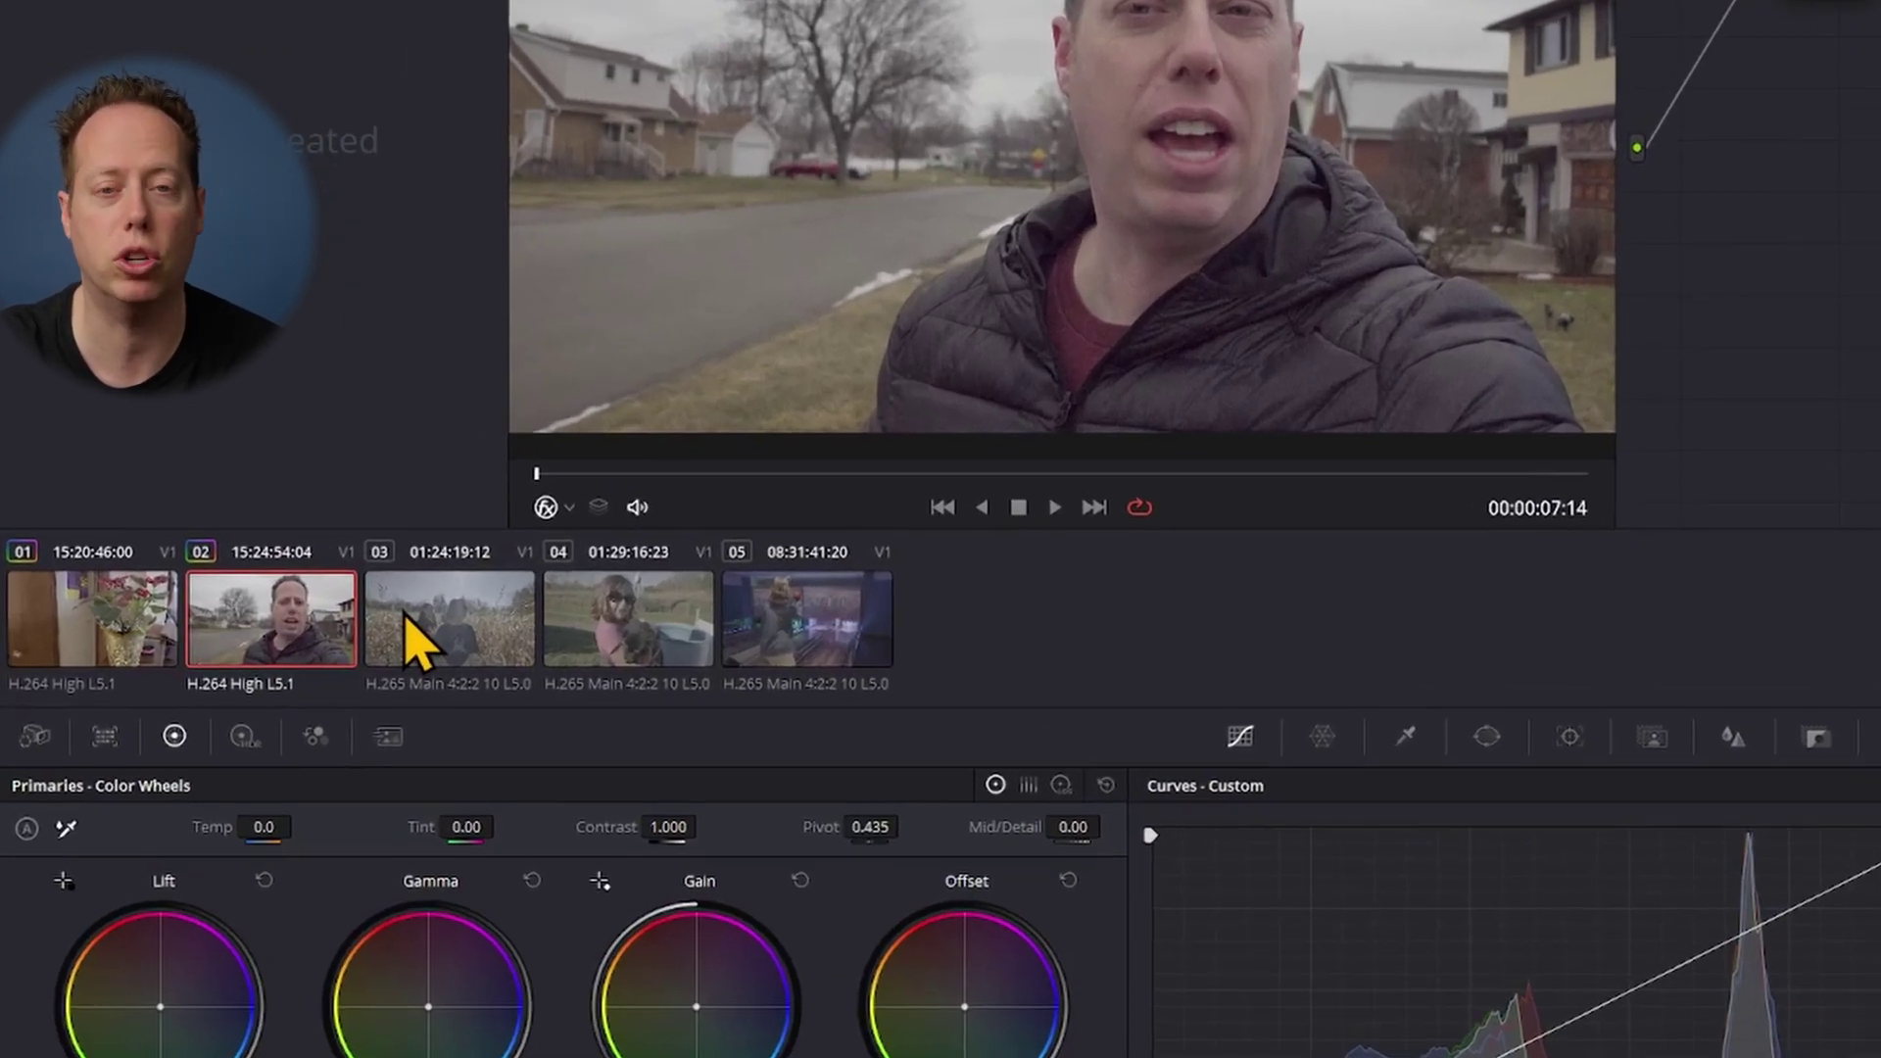
pyautogui.click(257, 633)
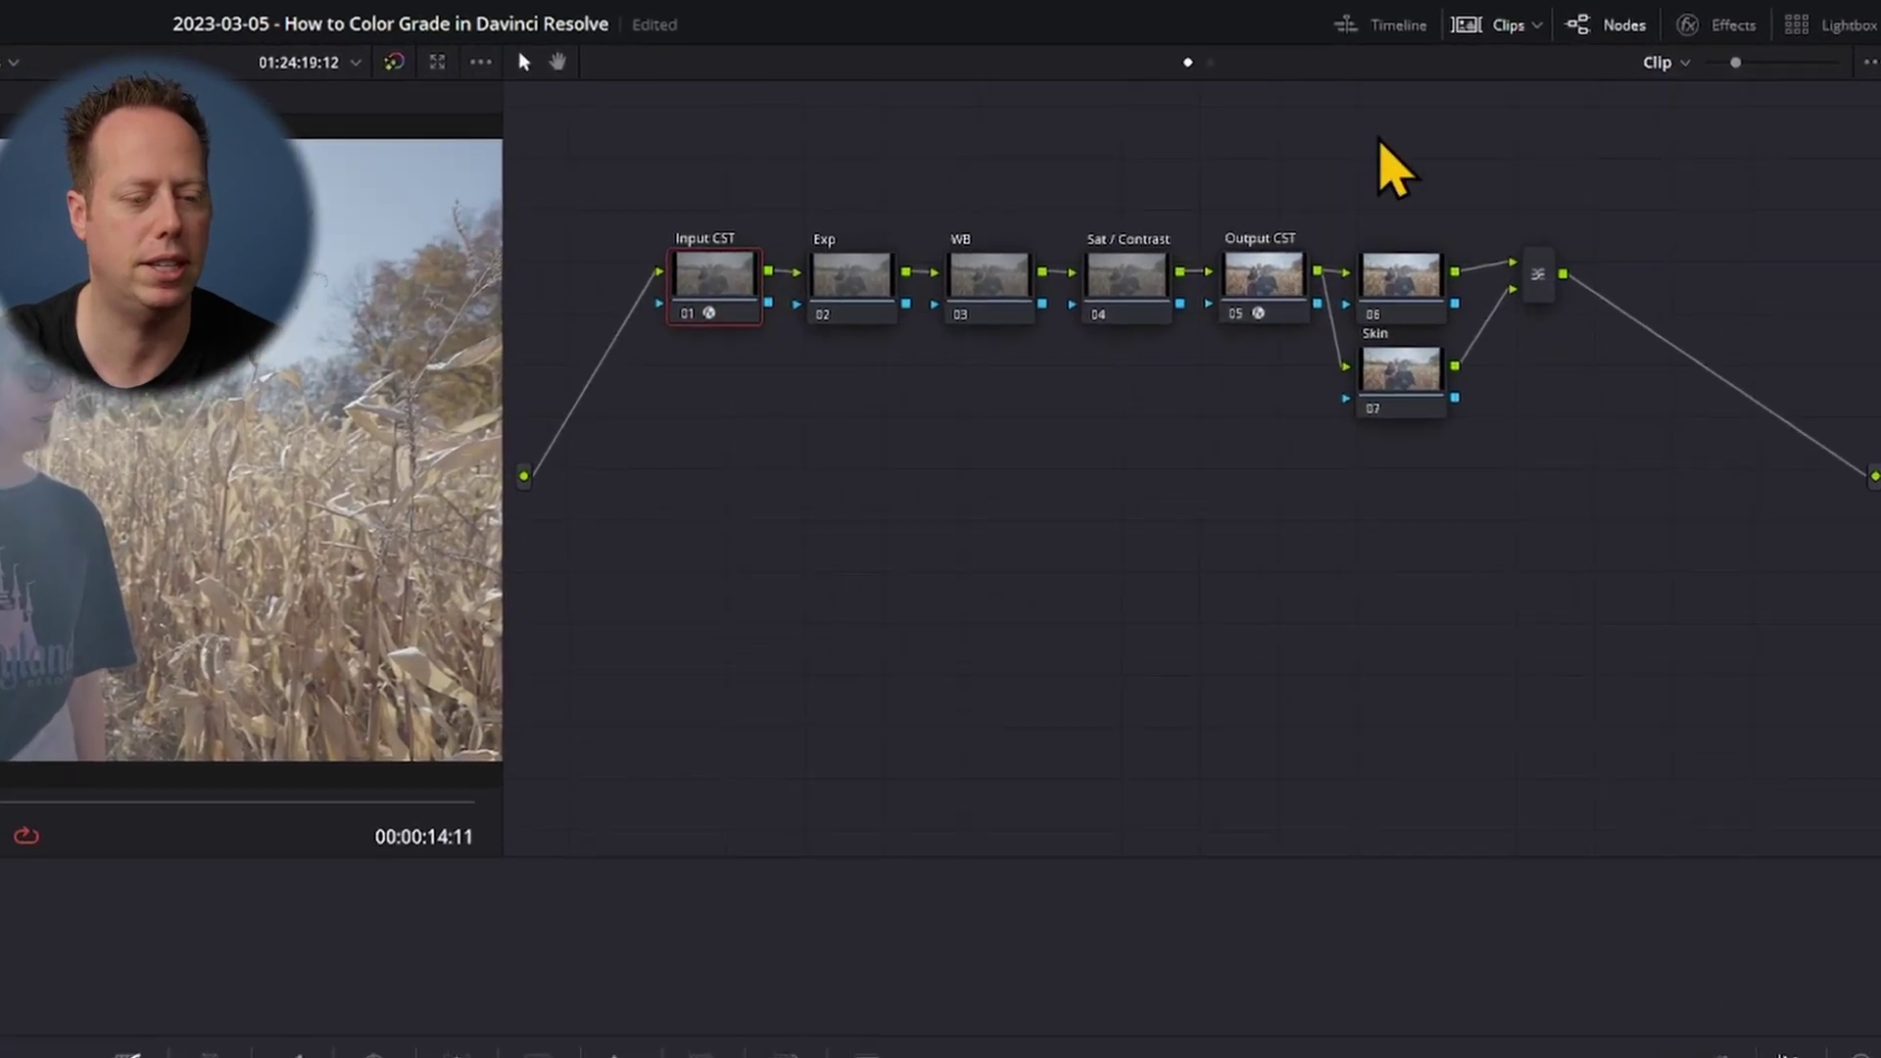
# - Set the input gamma of clip 03's Input CST node to Sony S-Log3 and close the effect settings
pyautogui.click(1764, 44)
pyautogui.click(1687, 259)
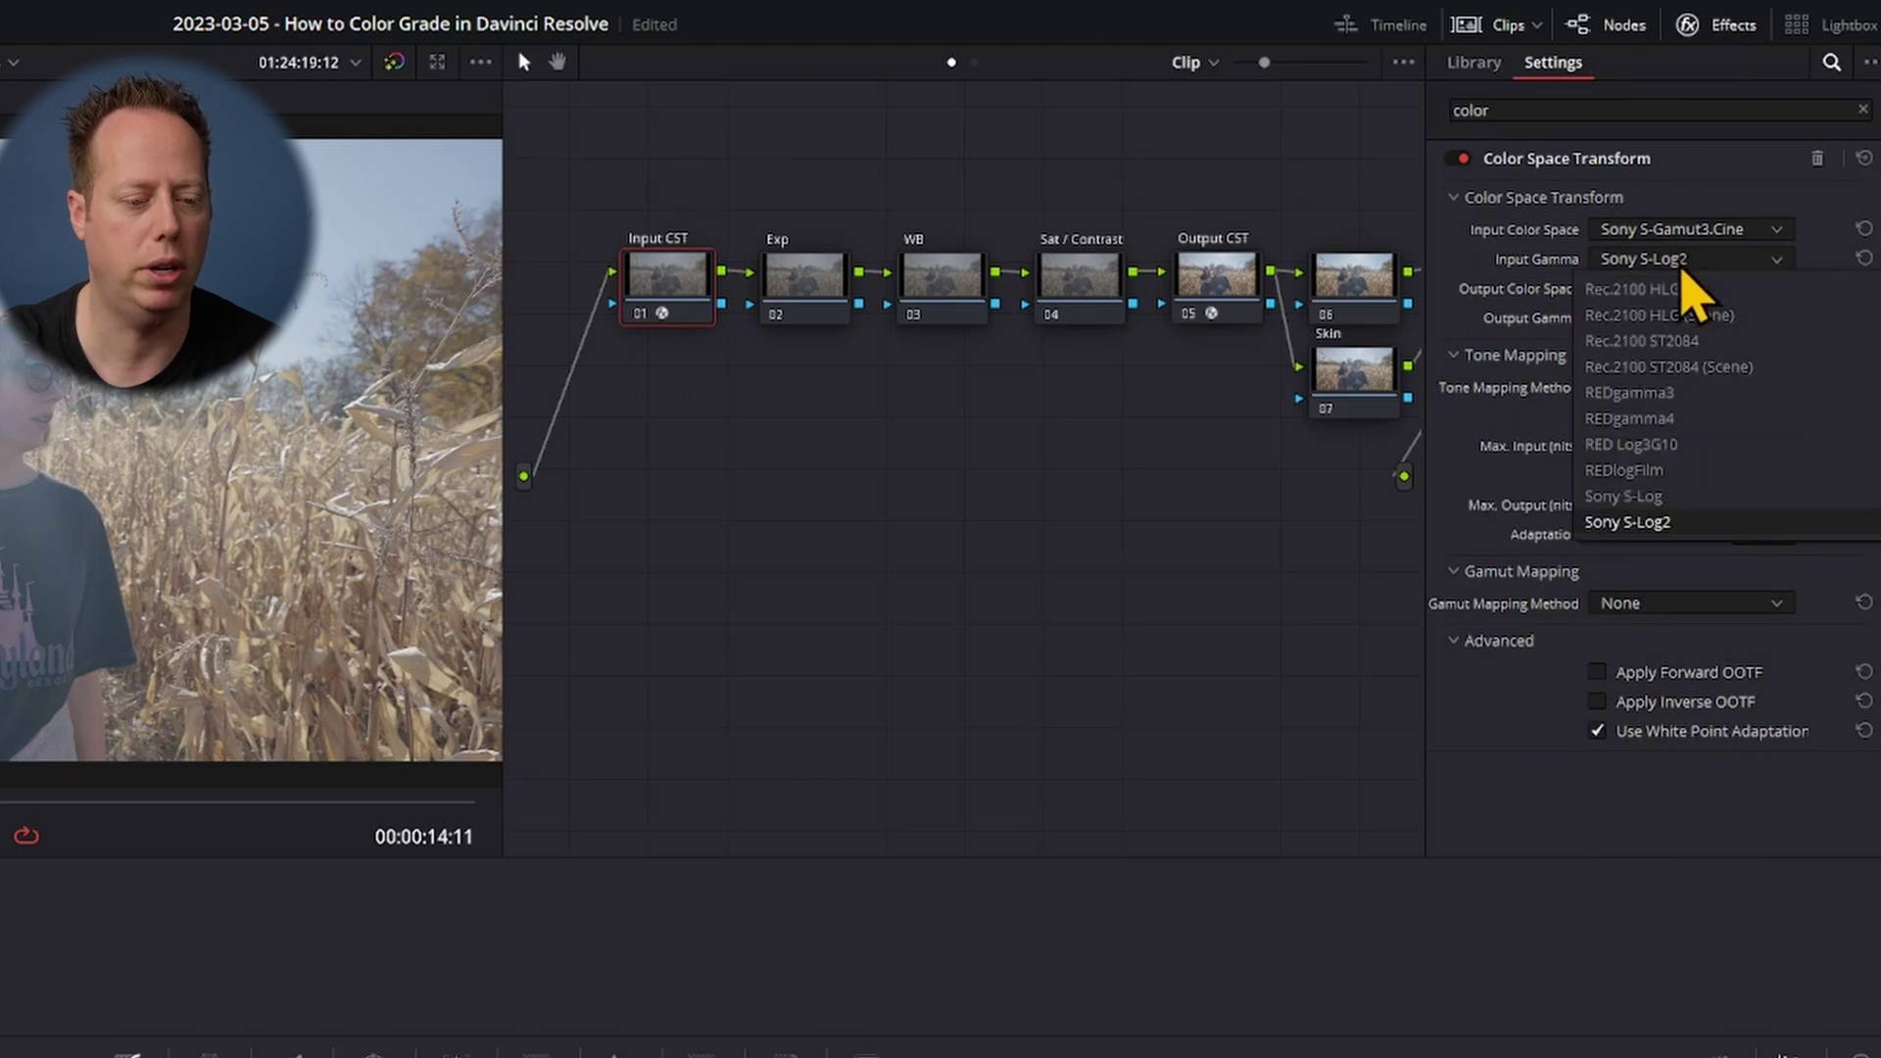
pyautogui.click(1692, 538)
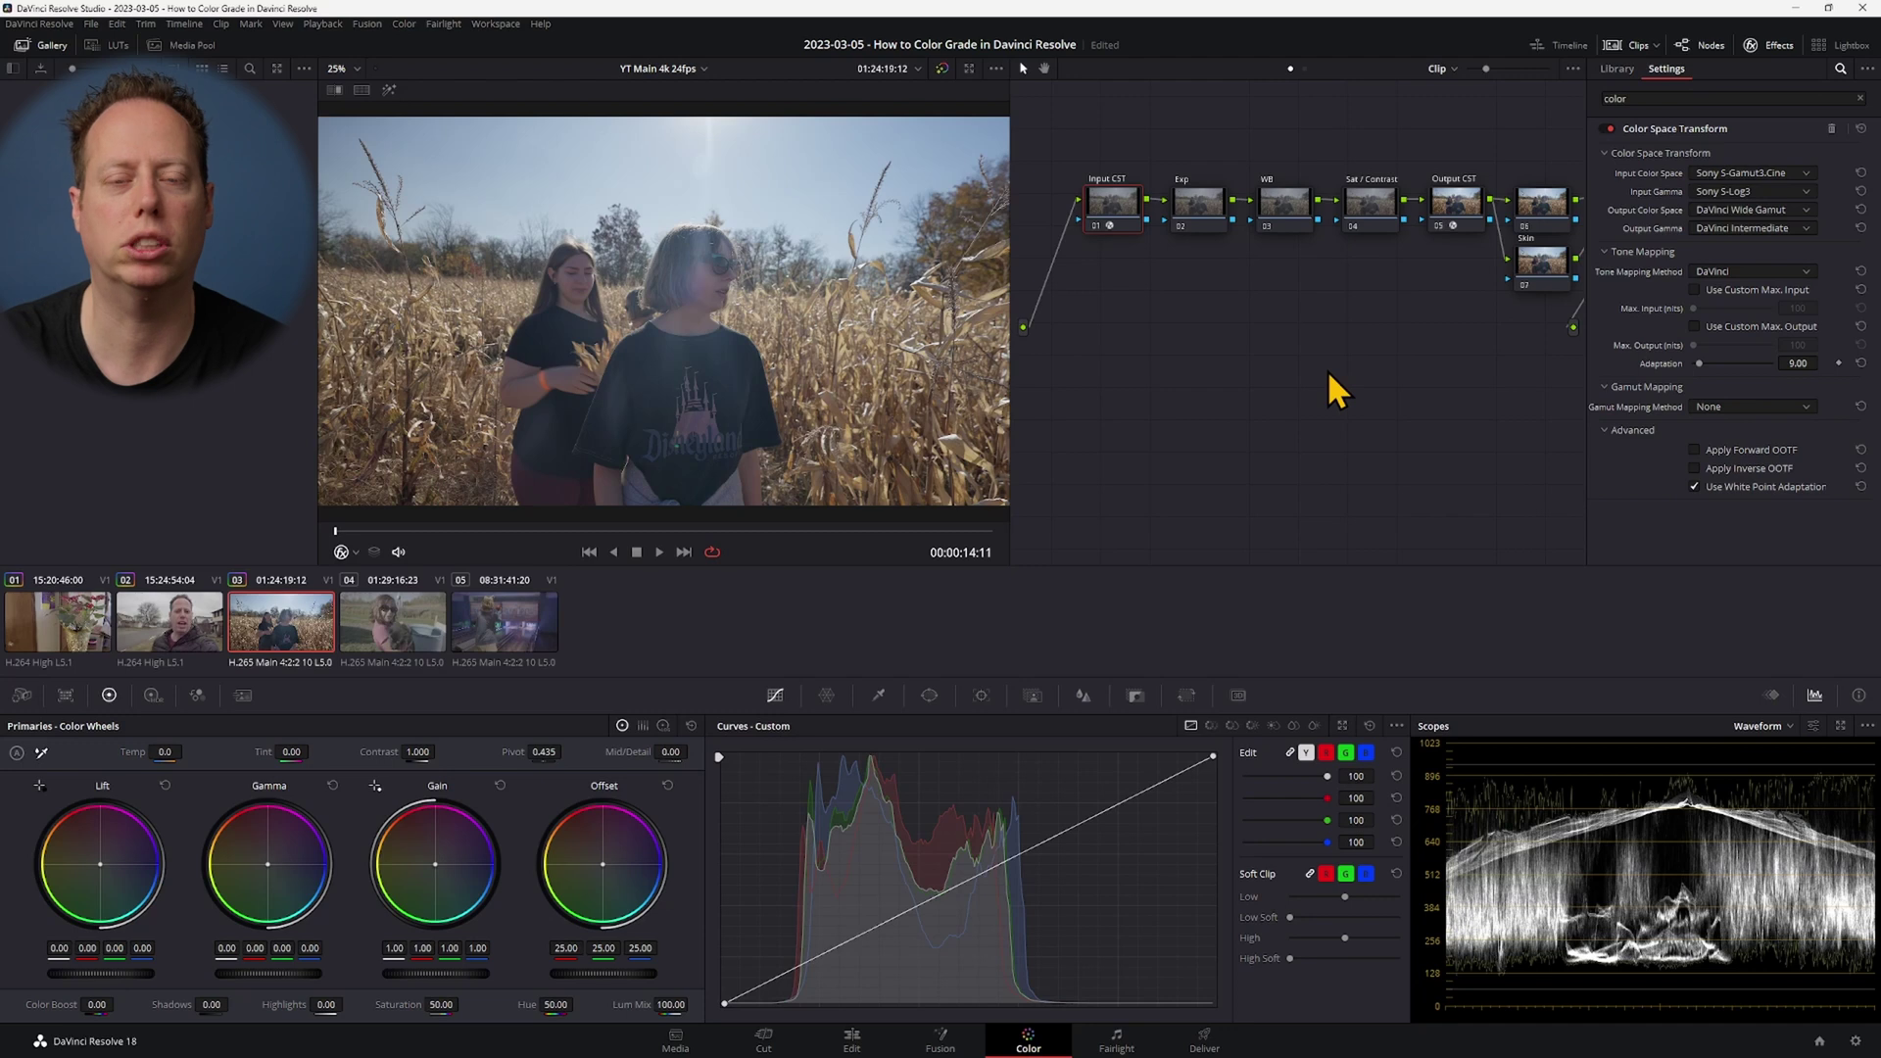
pyautogui.click(1769, 46)
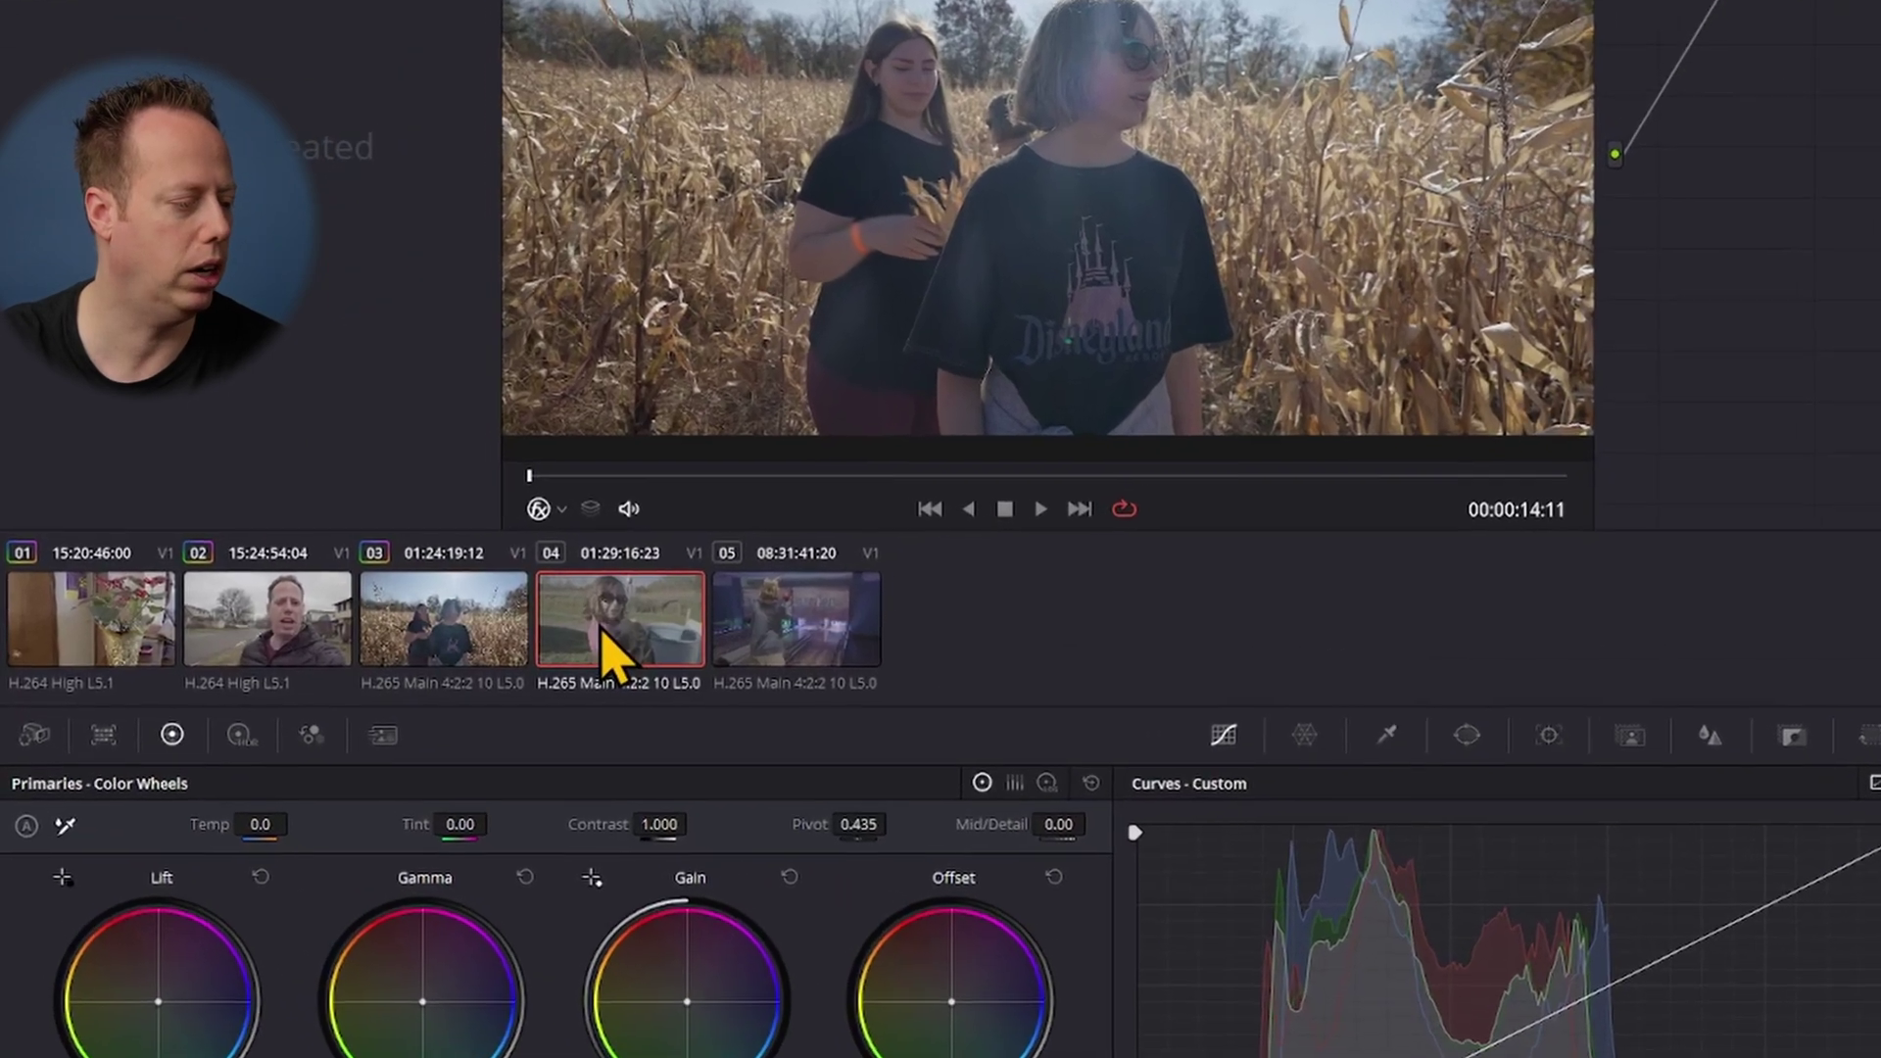
# - Select clips 04 and 05 together and copy clip 03's node tree onto both
pyautogui.click(410, 627)
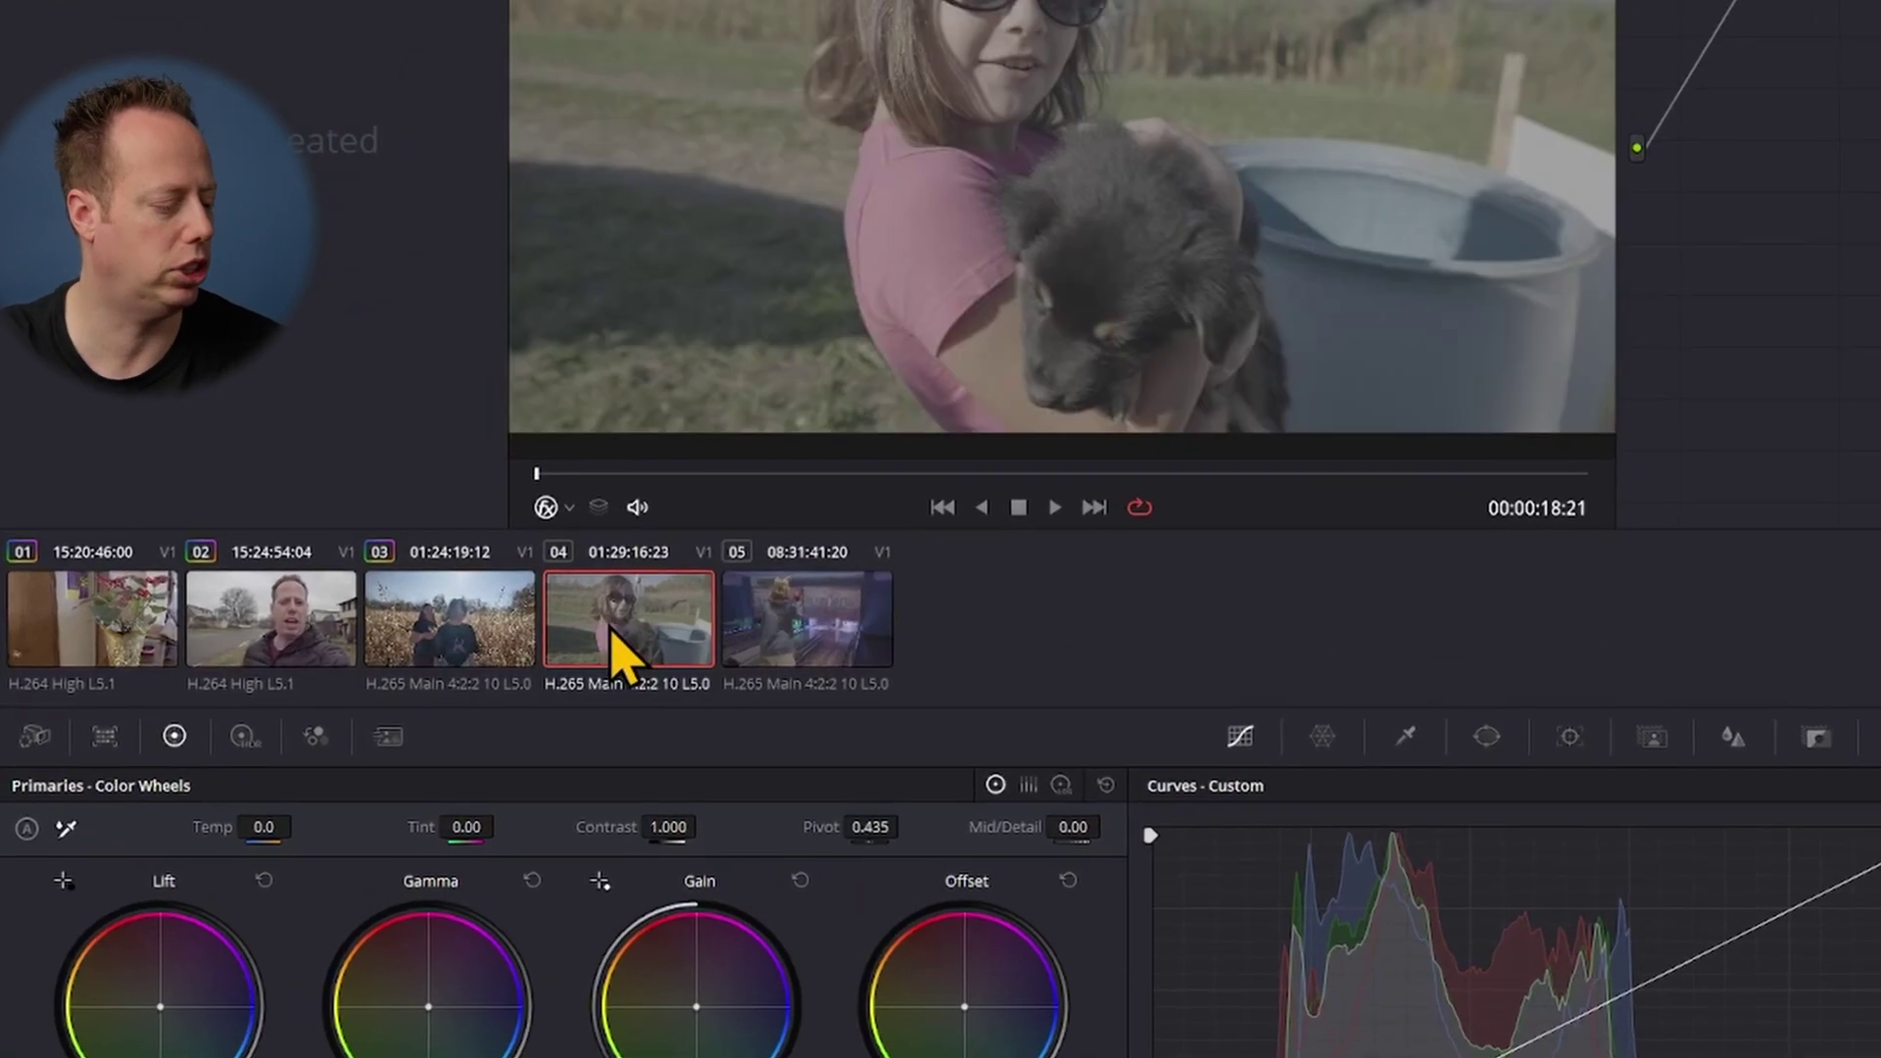
pyautogui.keyDown('ctrl'); pyautogui.click(828, 615); pyautogui.keyUp('ctrl')
pyautogui.middleClick(410, 612)
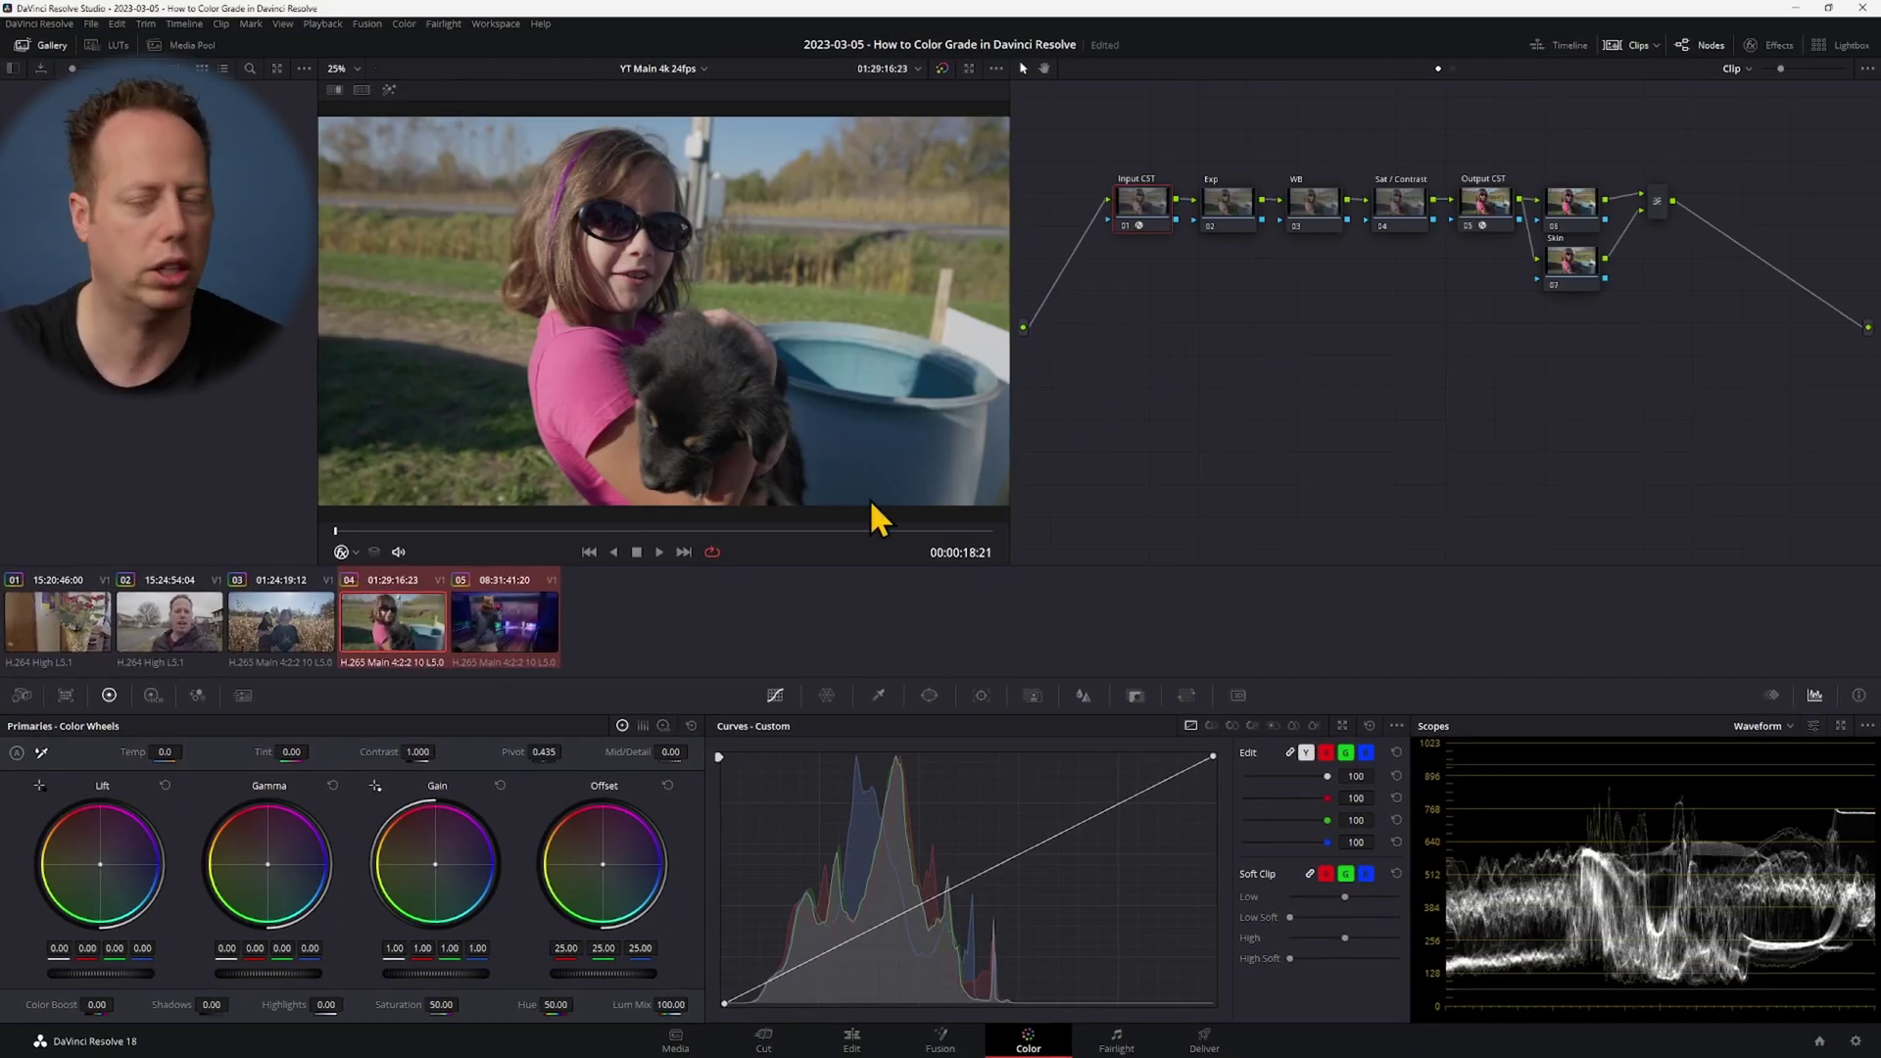
# - On clip 01's Exp node, lower the offset to 19.05 and raise the gain to 1.08, comparing the image with the node disabled
pyautogui.click(35, 627)
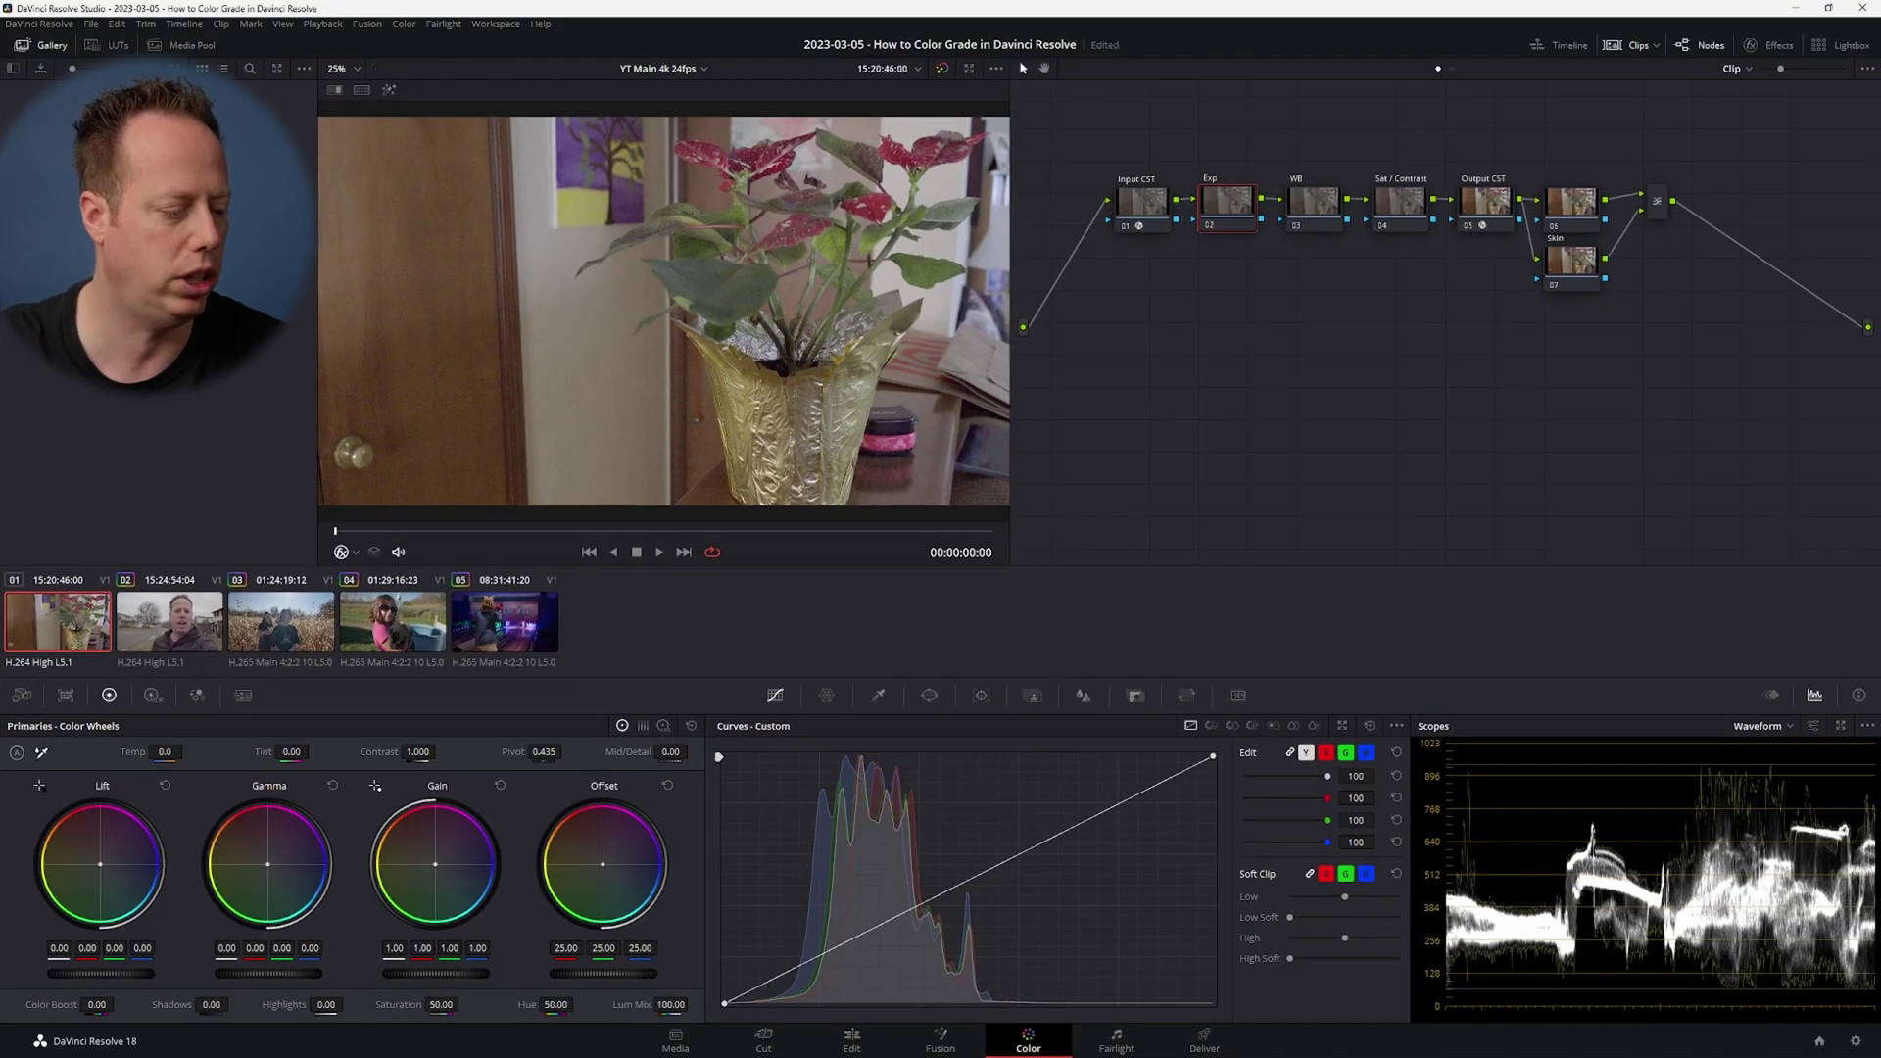
pyautogui.moveTo(604, 973); pyautogui.dragTo(580, 973)
pyautogui.moveTo(726, 992); pyautogui.dragTo(708, 992)
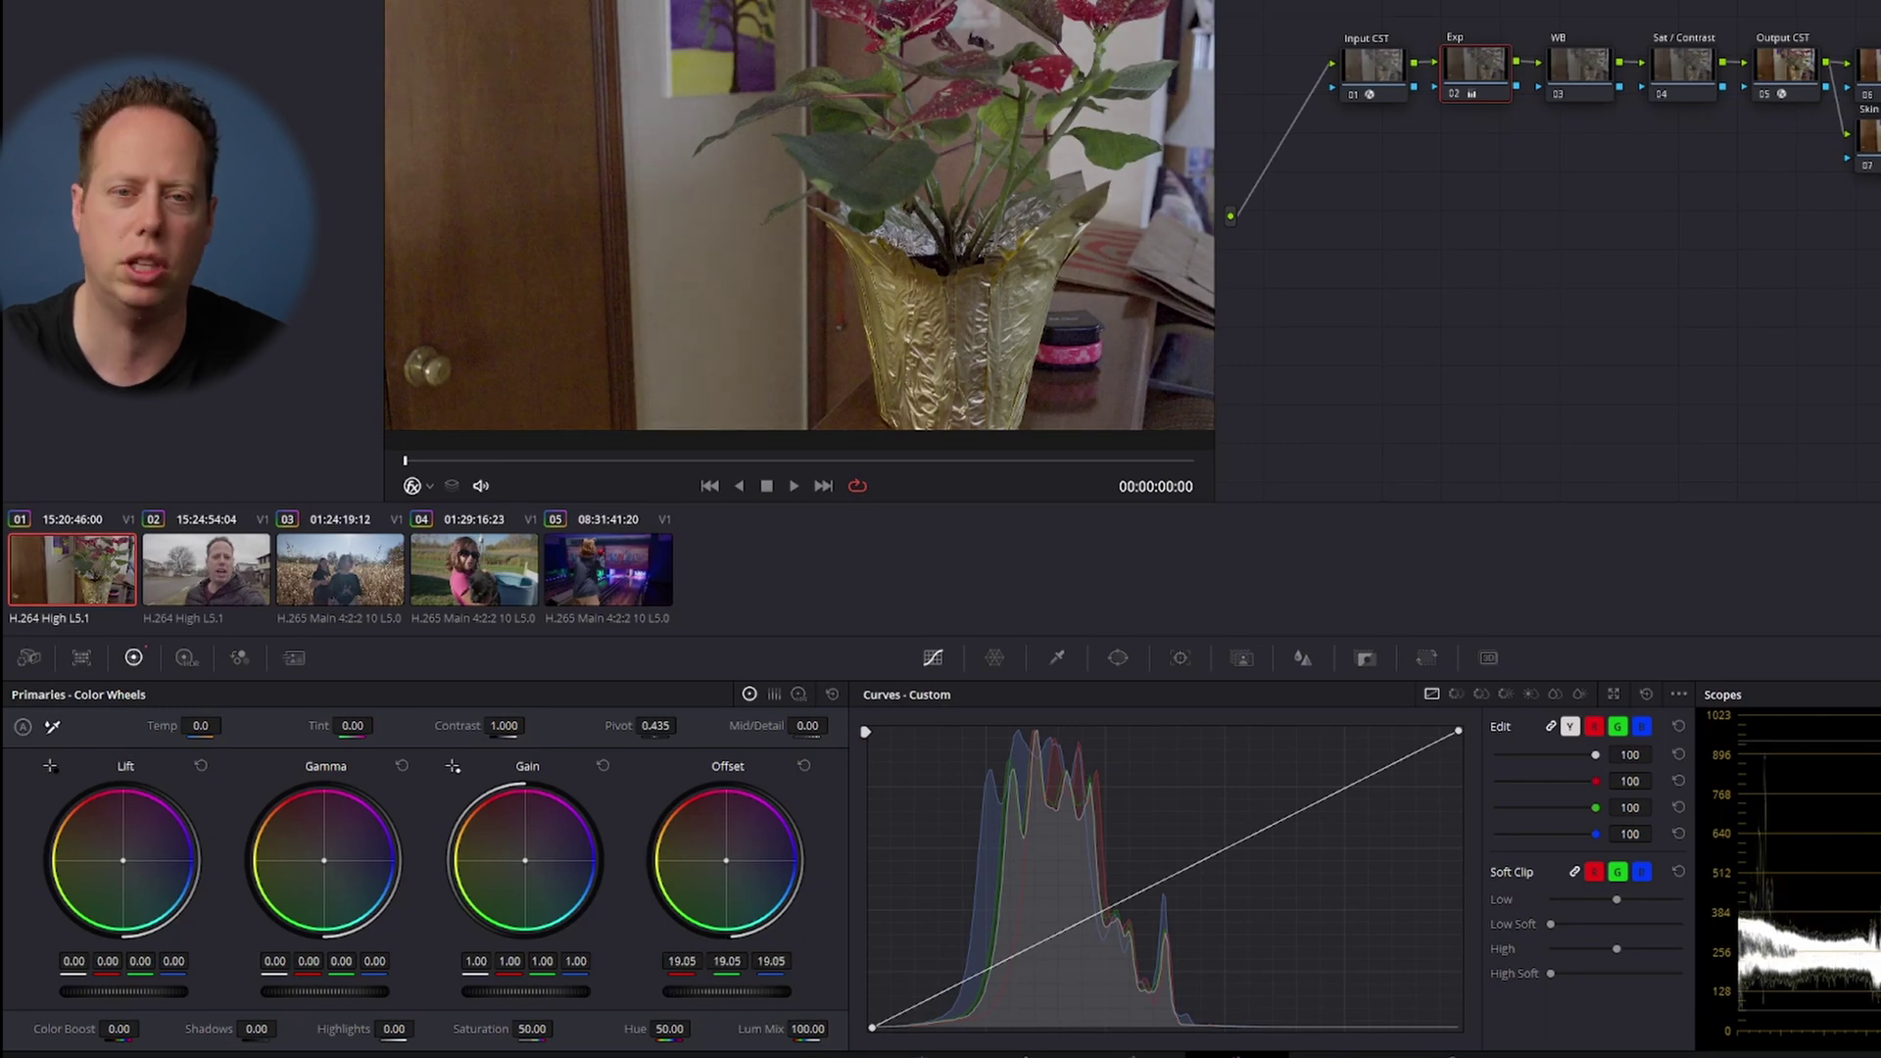
pyautogui.moveTo(509, 993); pyautogui.dragTo(574, 995)
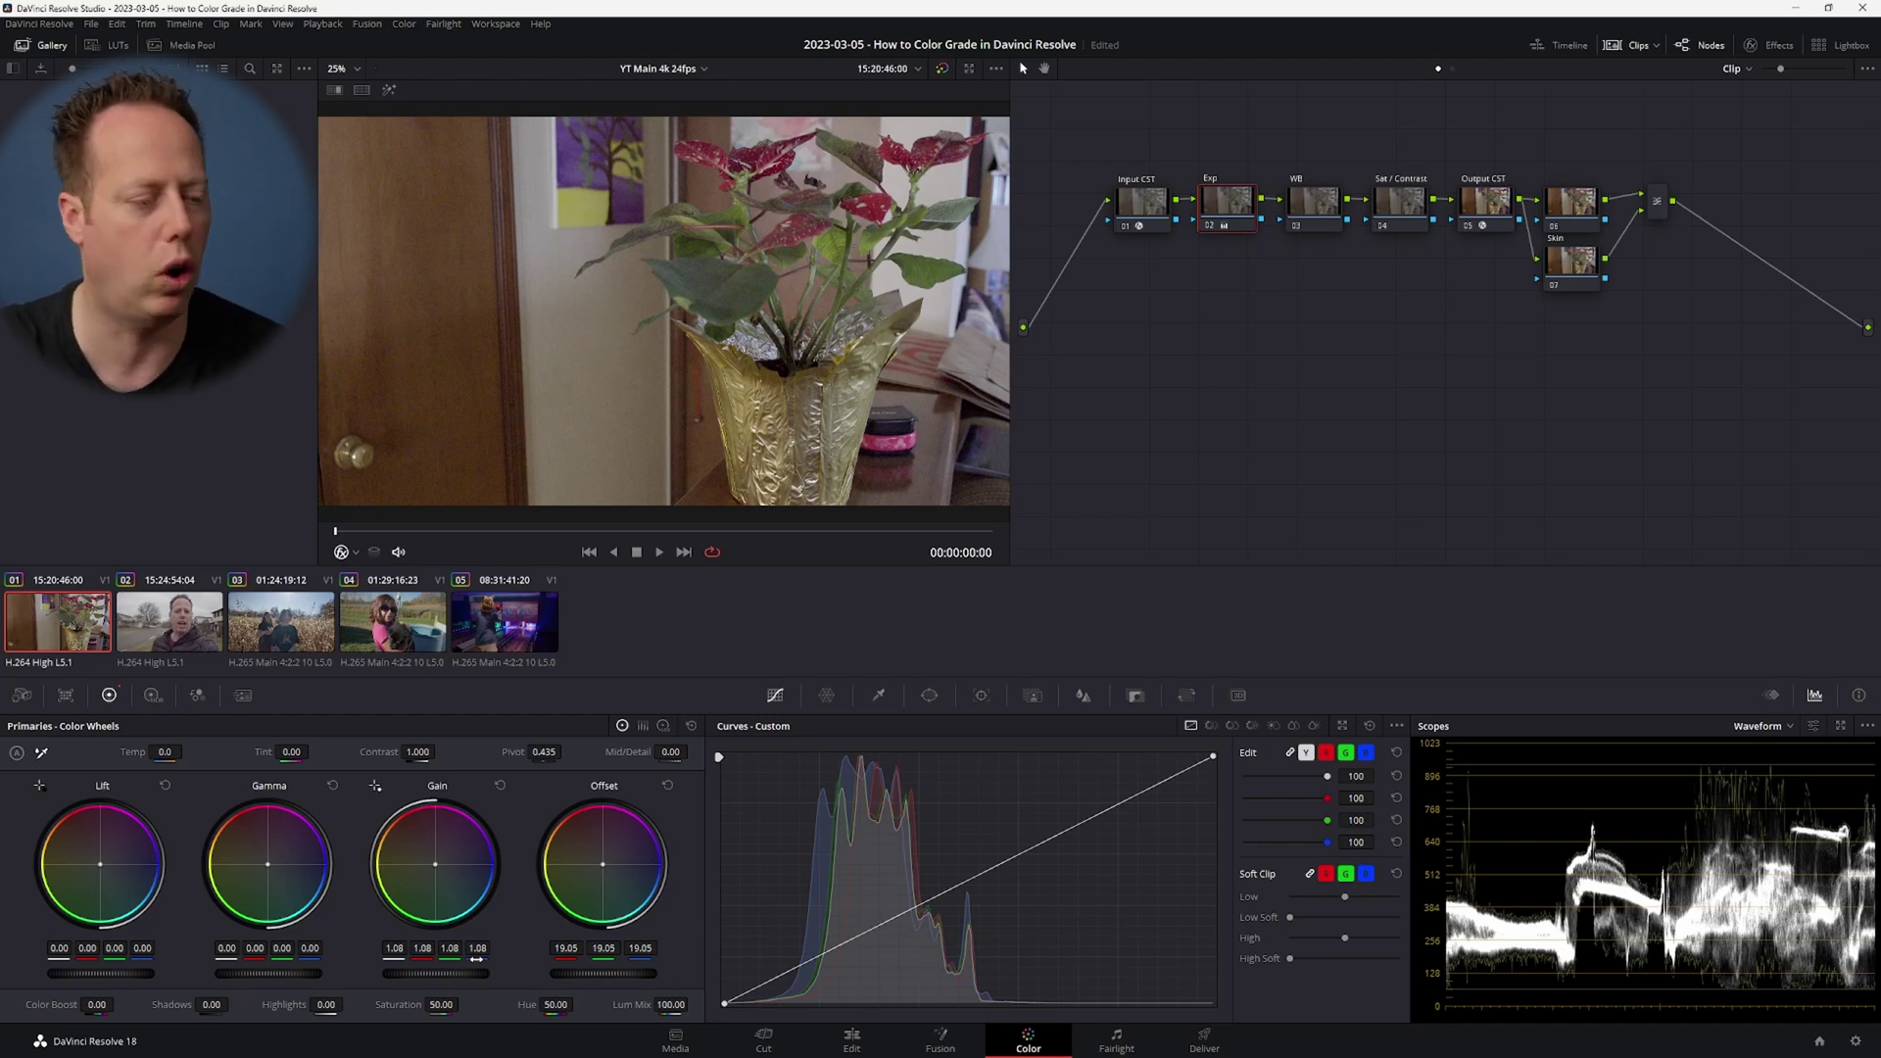
pyautogui.hotkey('ctrl', 'd')
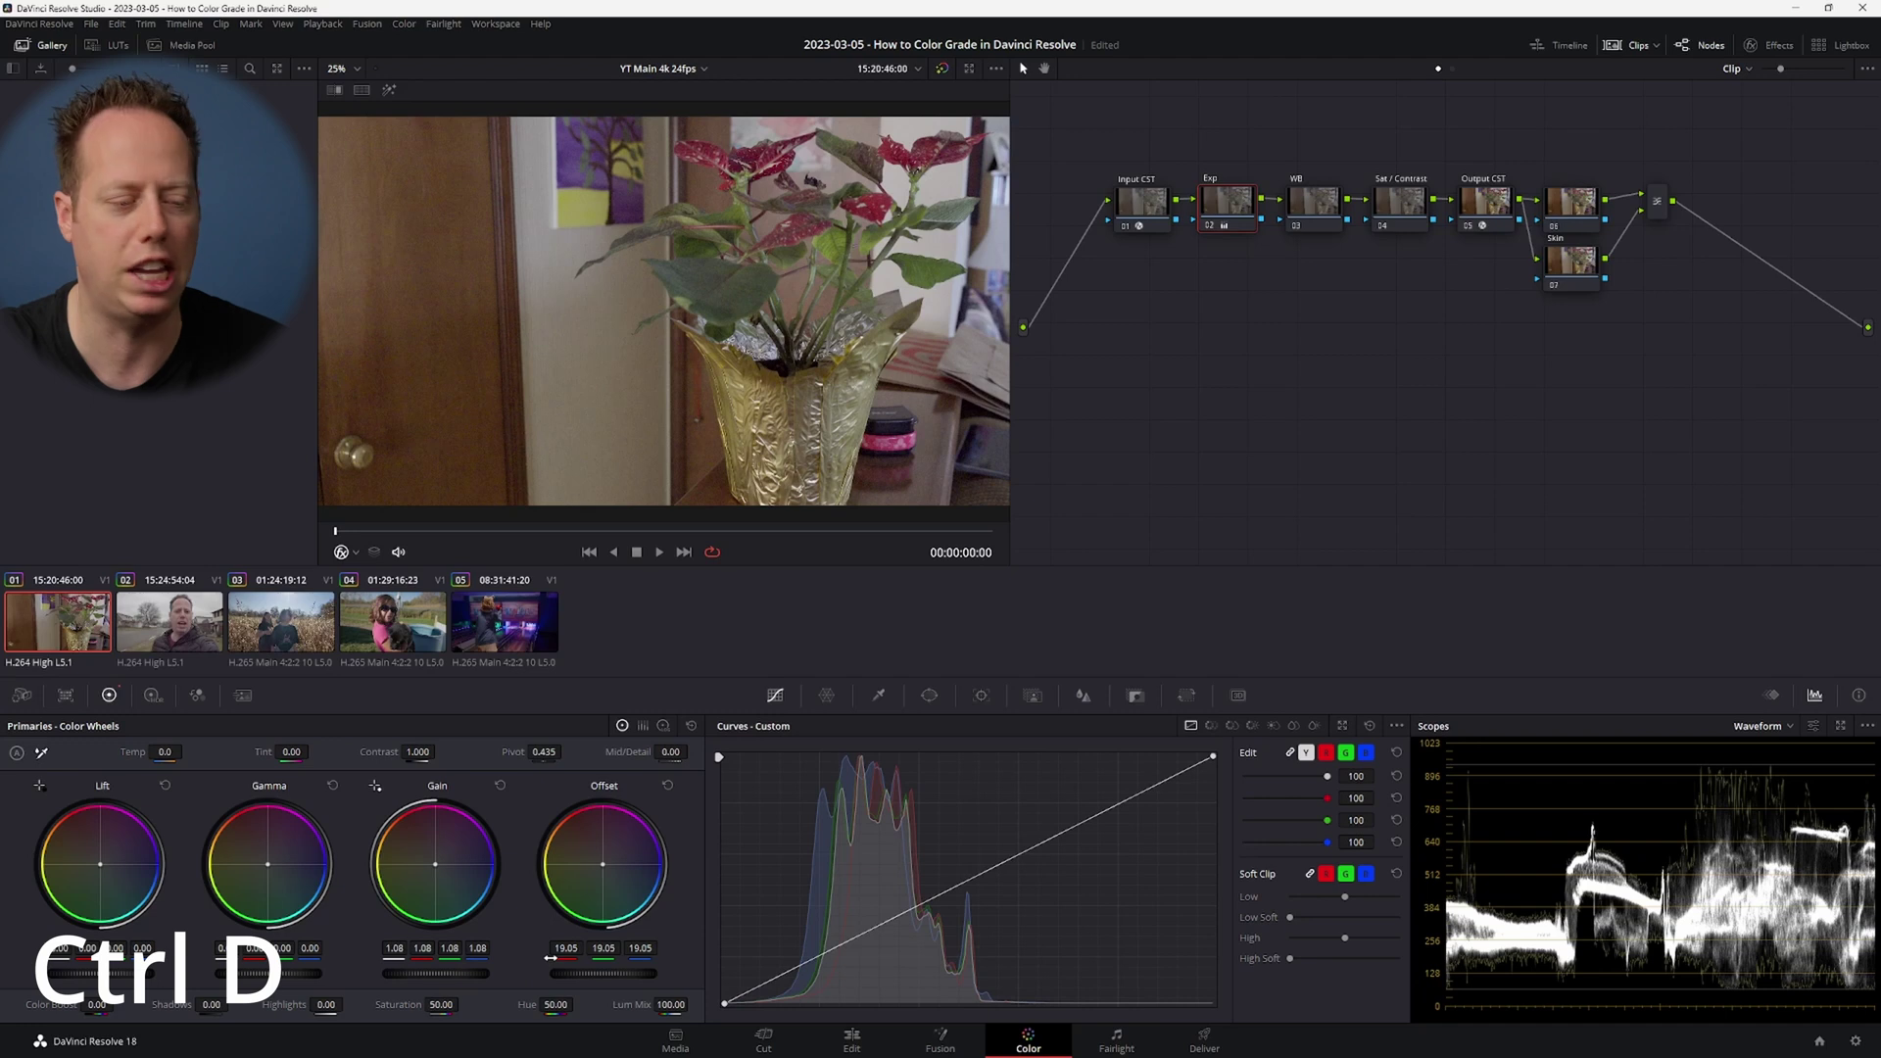
pyautogui.hotkey('ctrl', 'd')
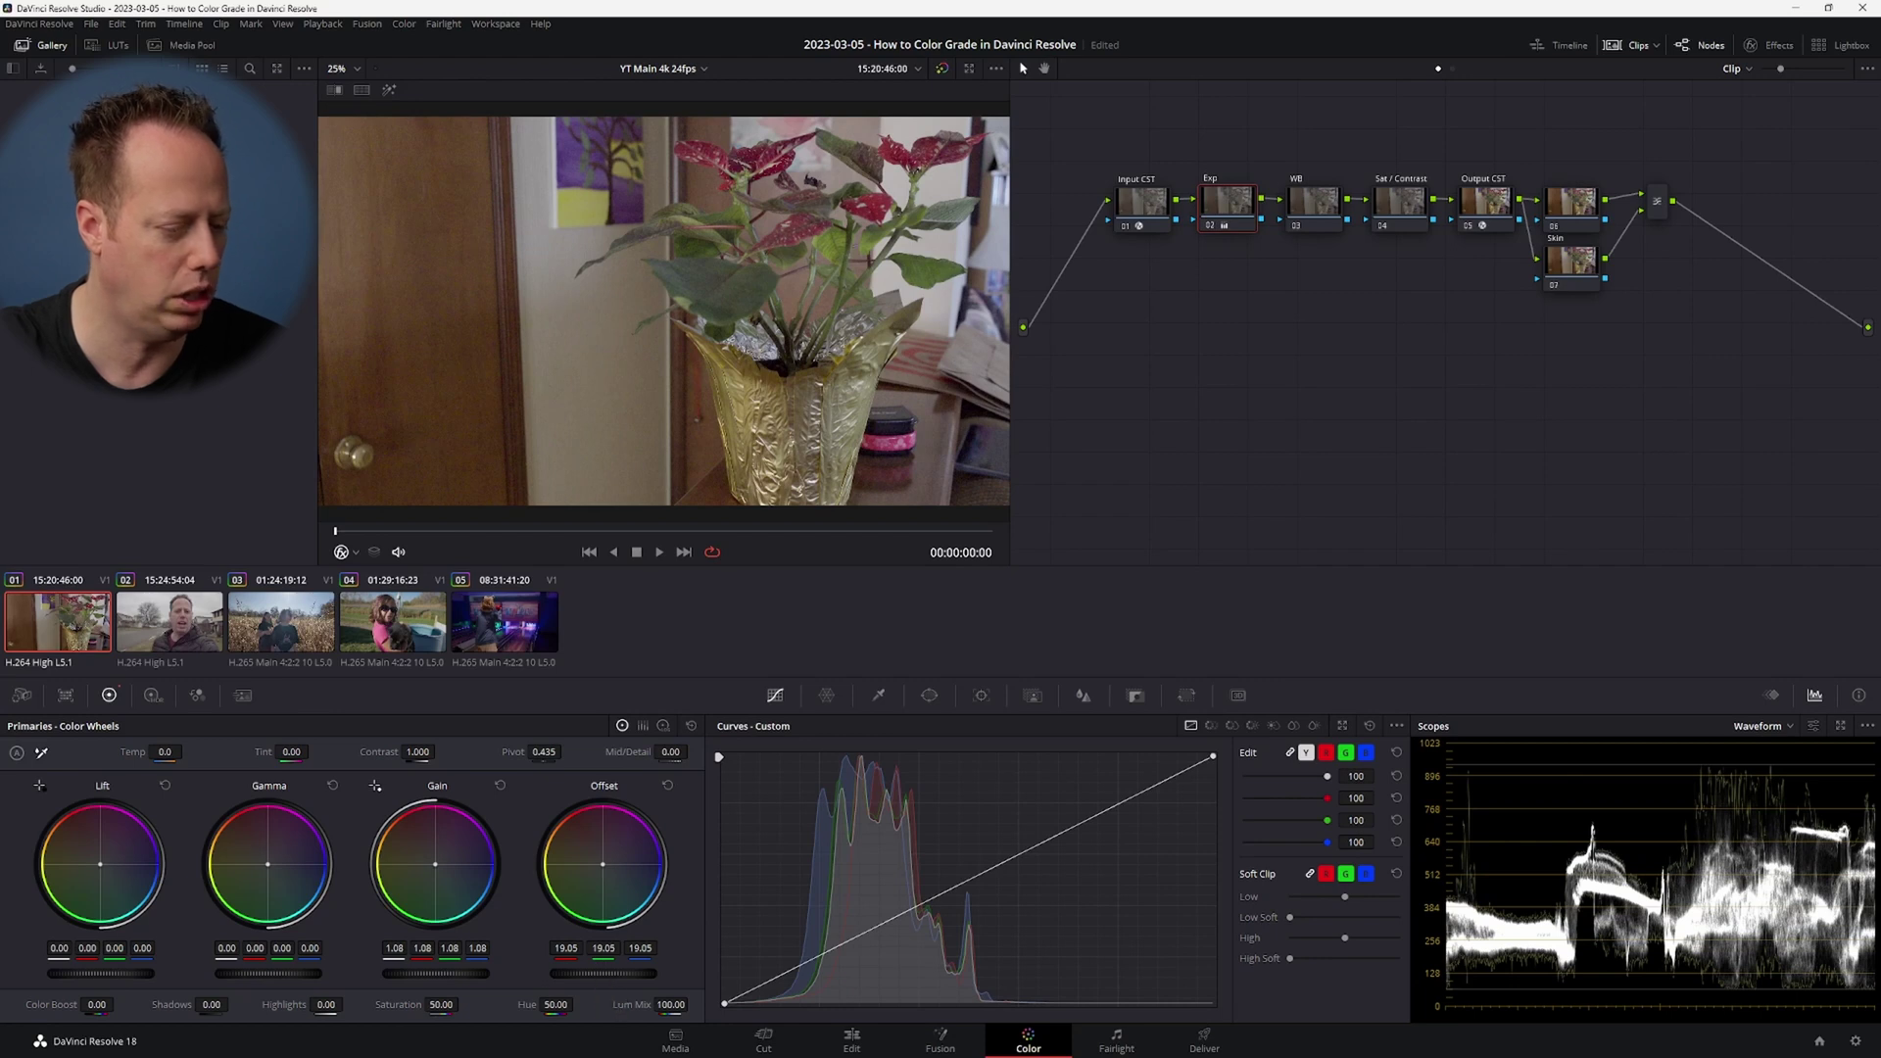
# - Refine the Exp node's exposure with offset 17.30 and gain 1.10, compare it against the disabled node, and save the project
pyautogui.moveTo(603, 972); pyautogui.dragTo(566, 972)
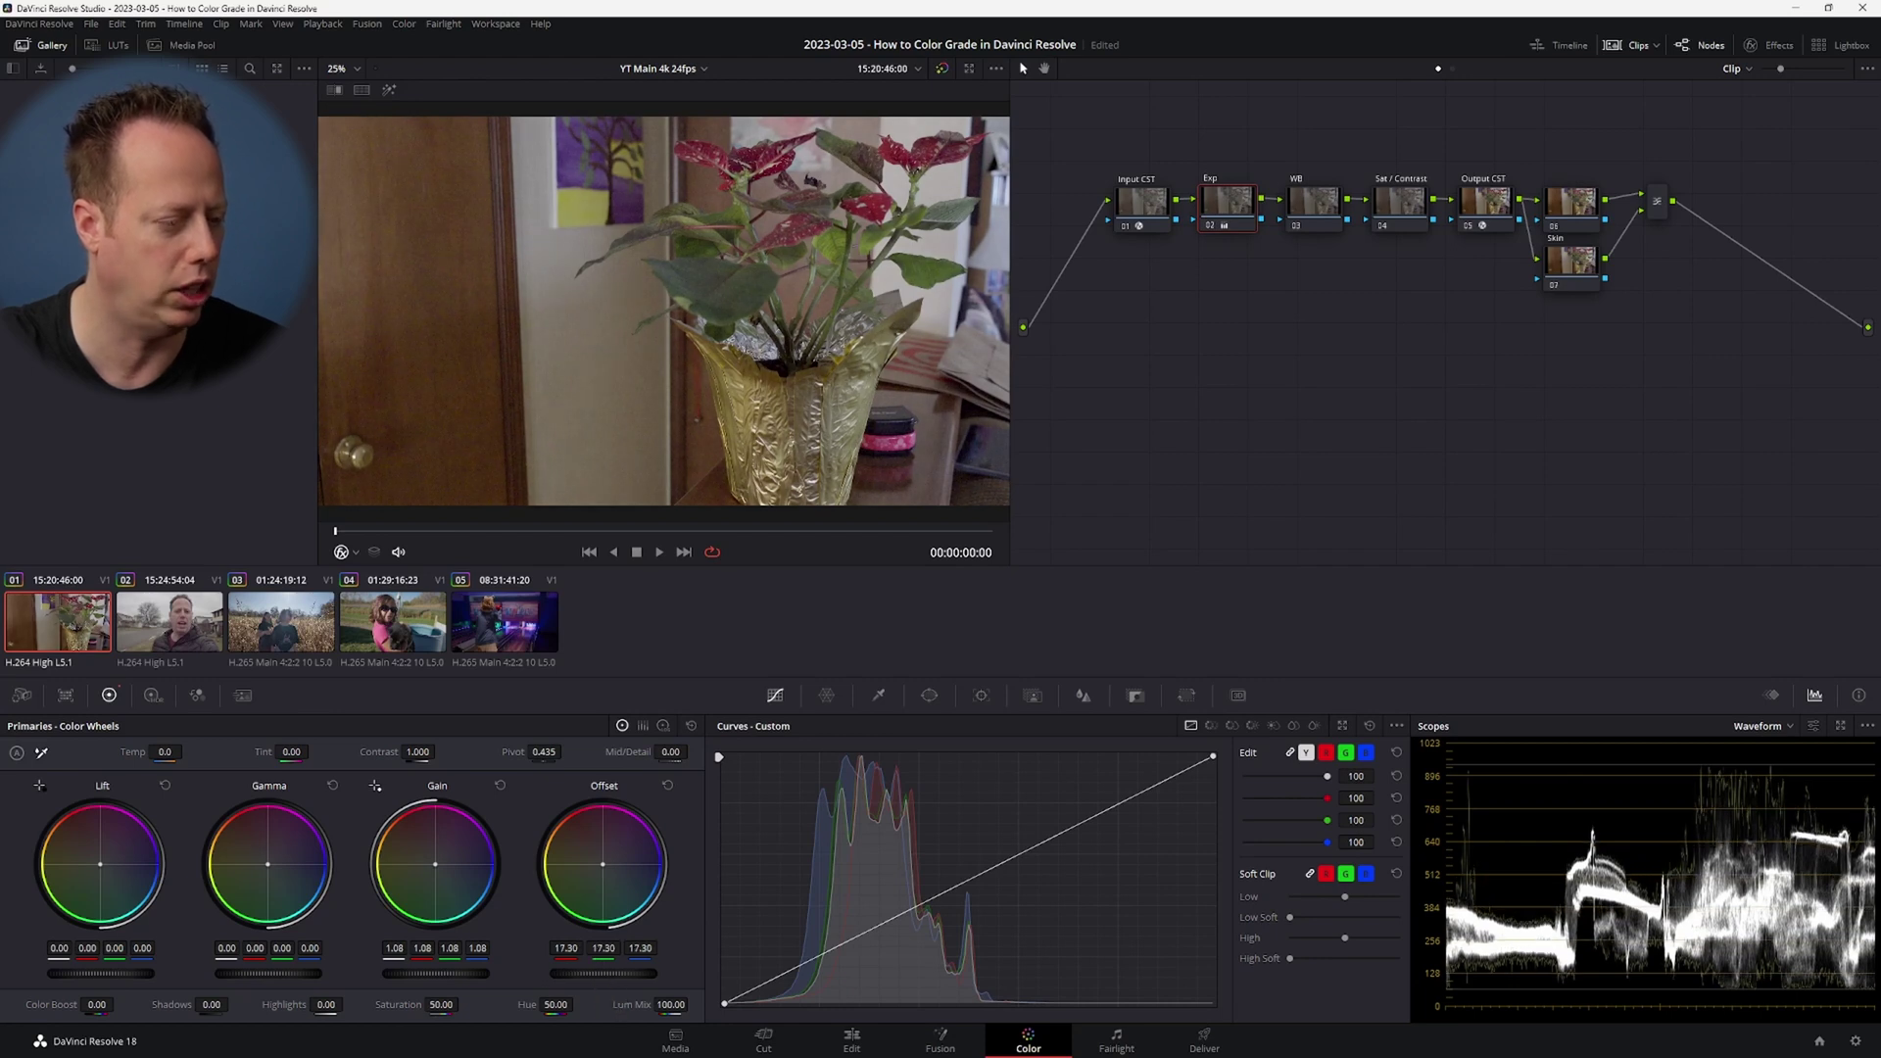
pyautogui.moveTo(435, 972); pyautogui.dragTo(447, 973)
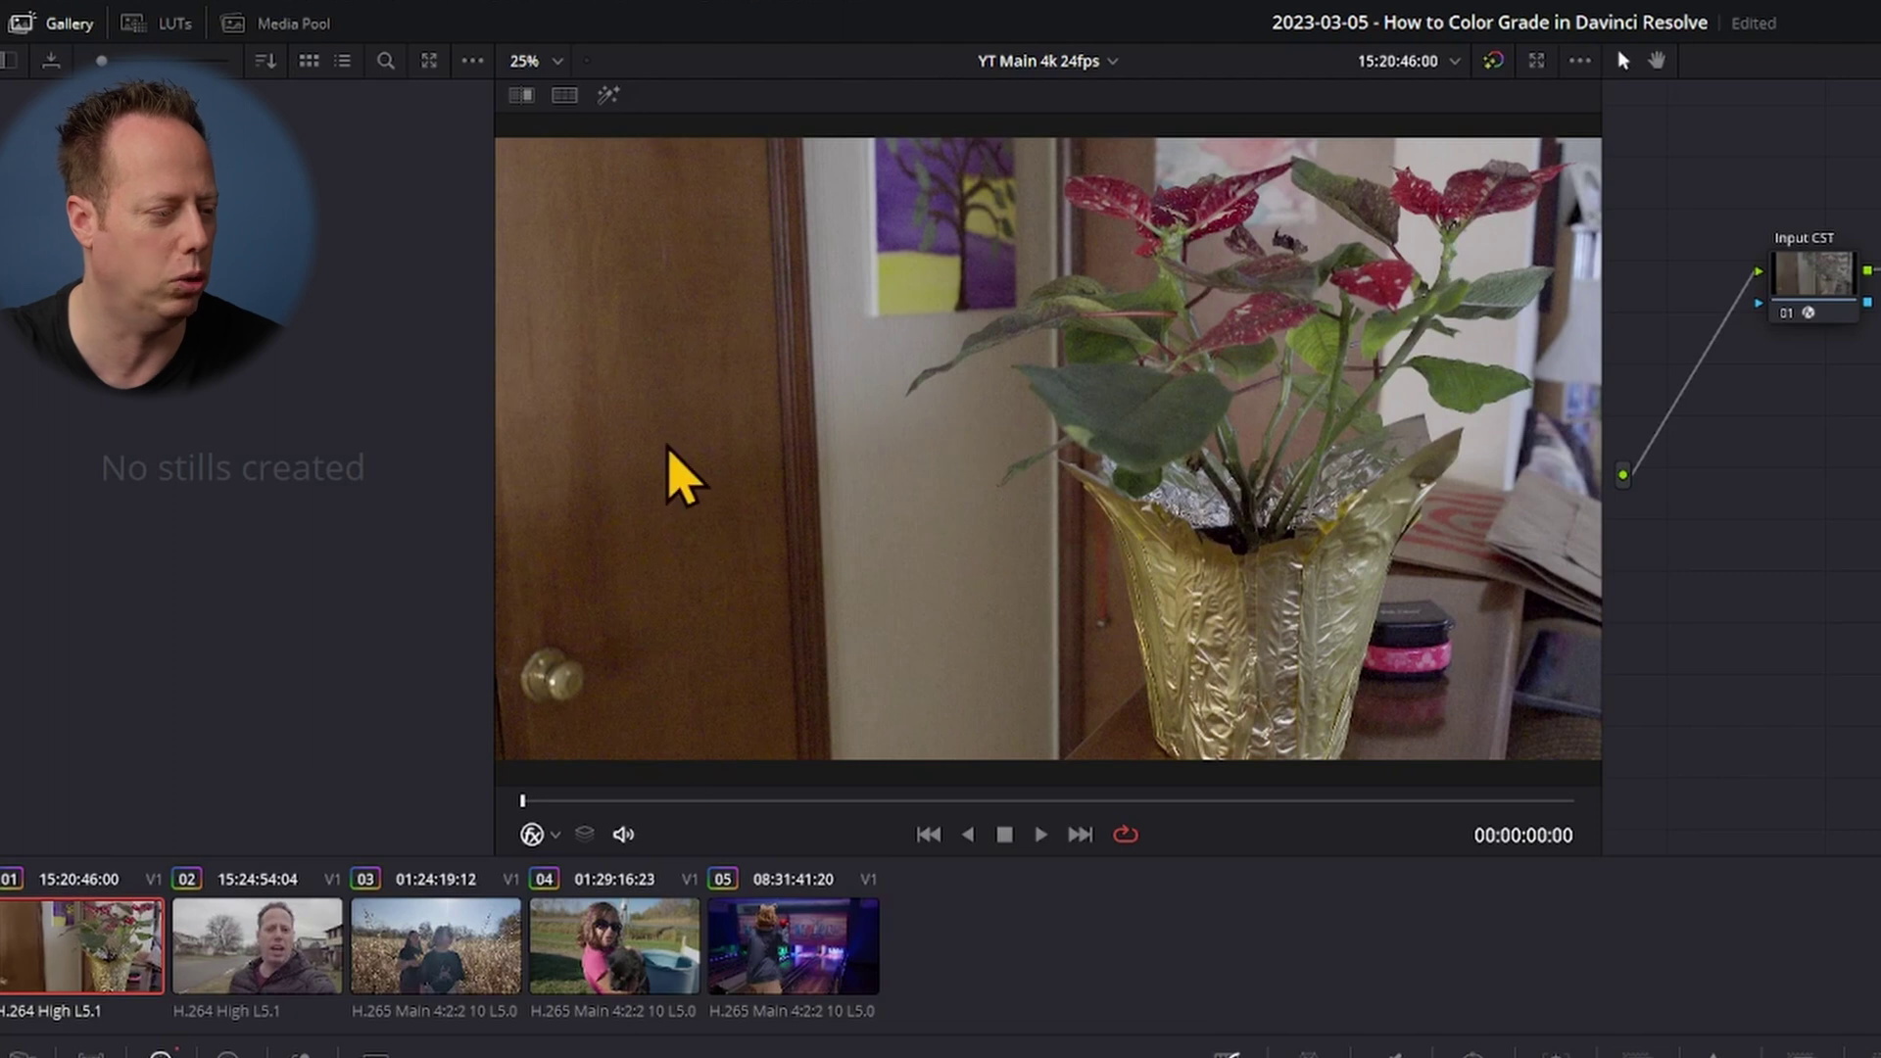
pyautogui.hotkey('ctrl', 'd')
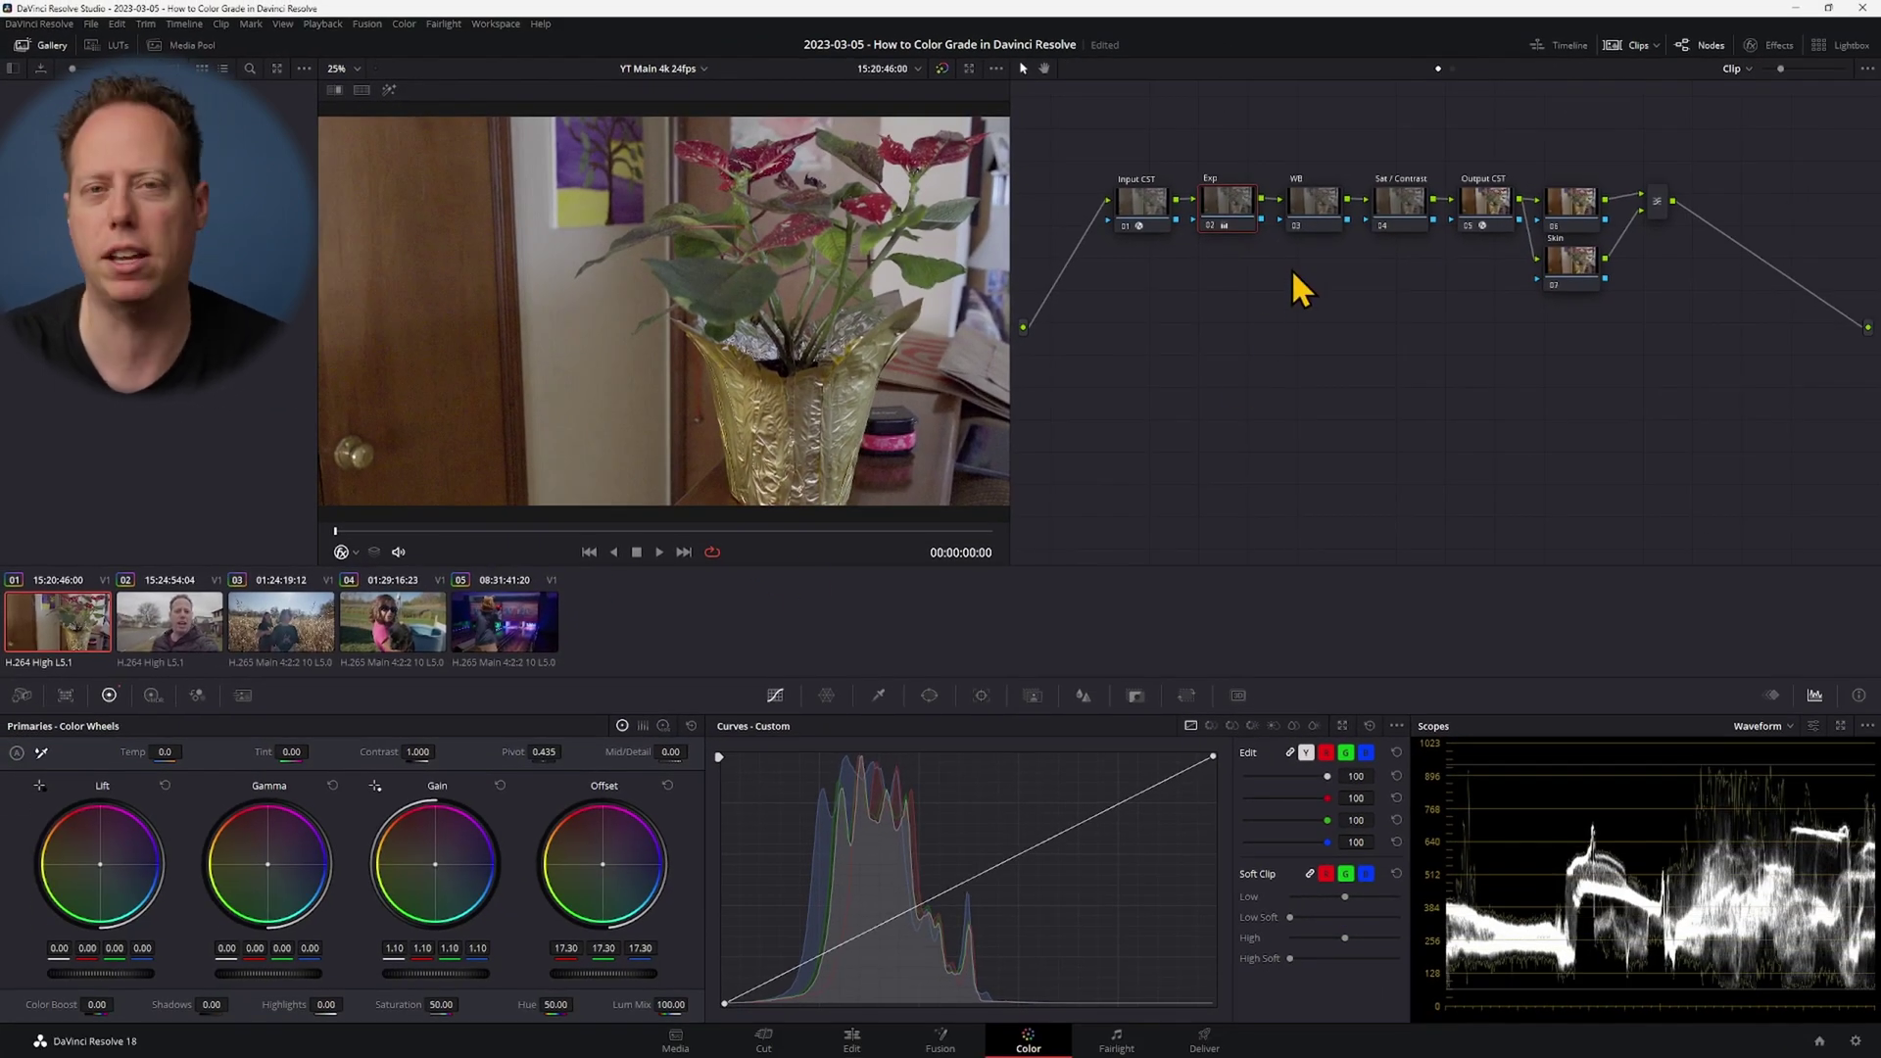
pyautogui.hotkey('ctrl', 's')
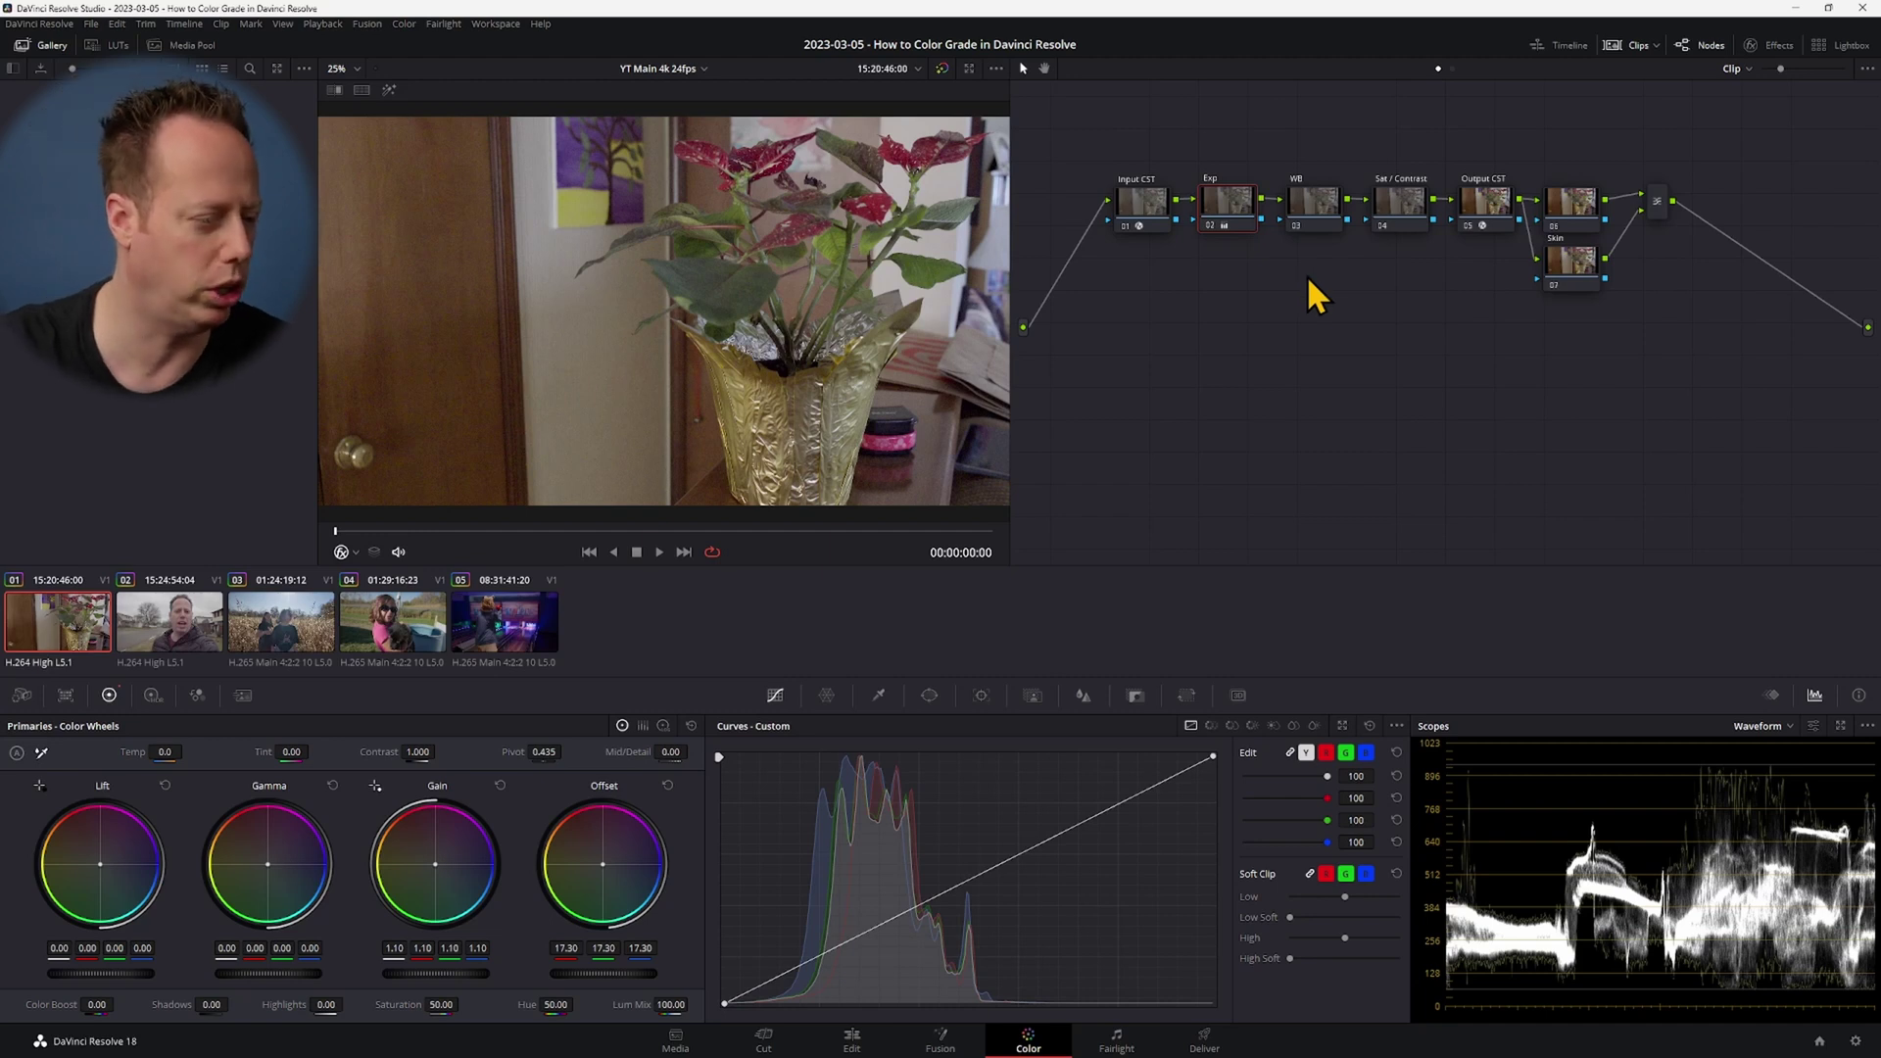
# - Raise the saturation of clip 01's Sat / Contrast node to 55 and compare the image with the node disabled
pyautogui.click(1400, 199)
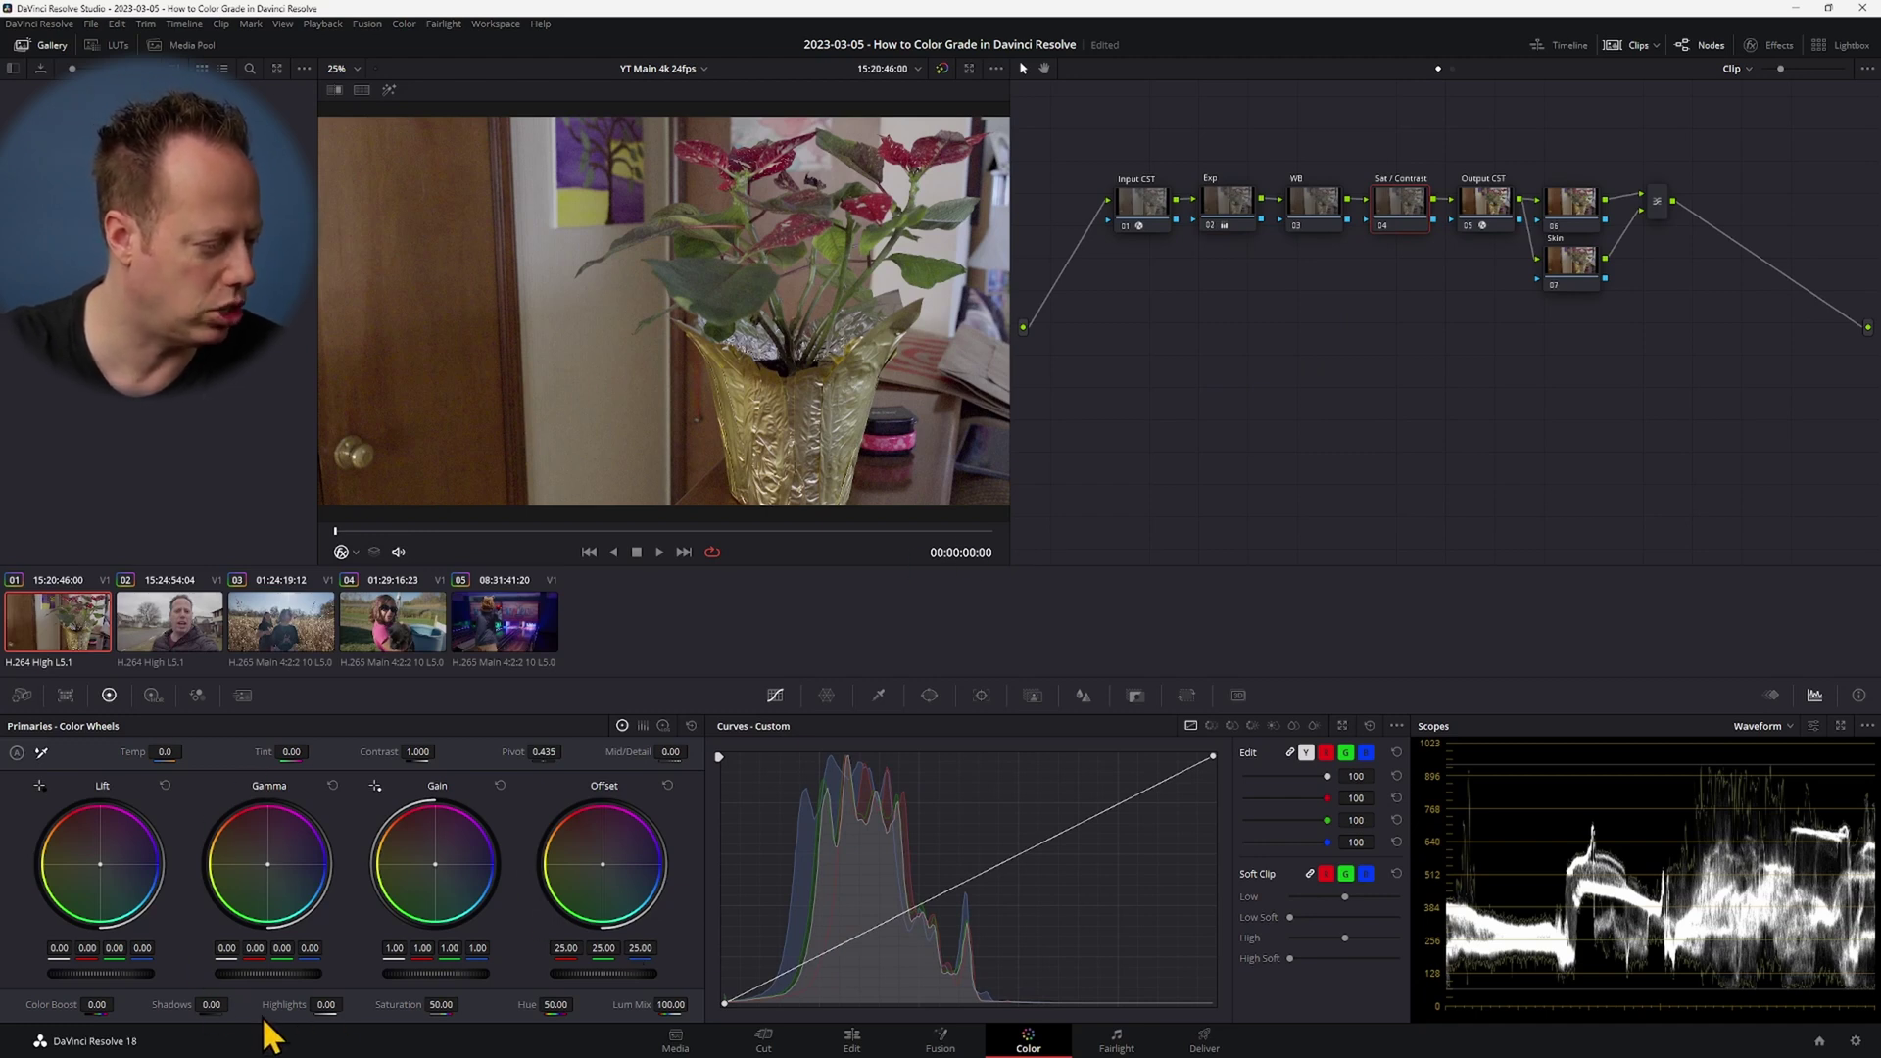
pyautogui.moveTo(440, 1004); pyautogui.dragTo(462, 1003)
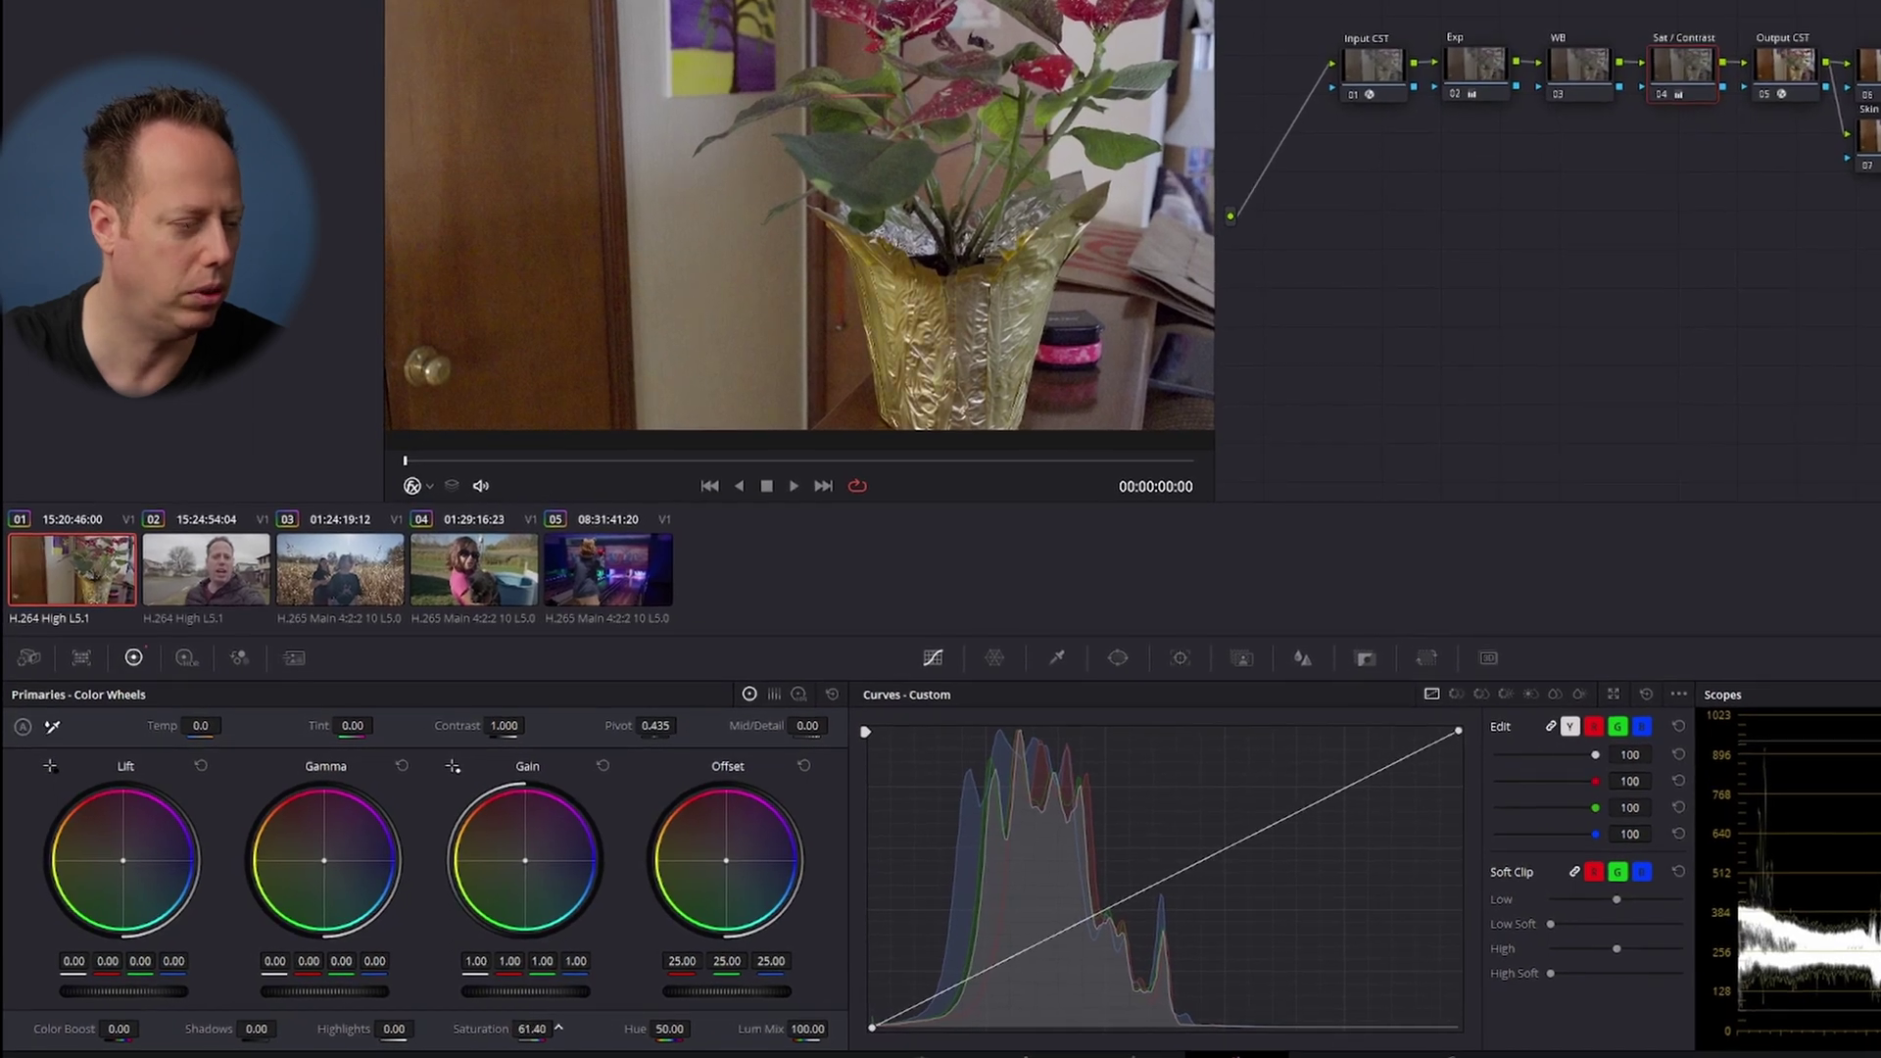
pyautogui.moveTo(558, 1027); pyautogui.dragTo(559, 1026)
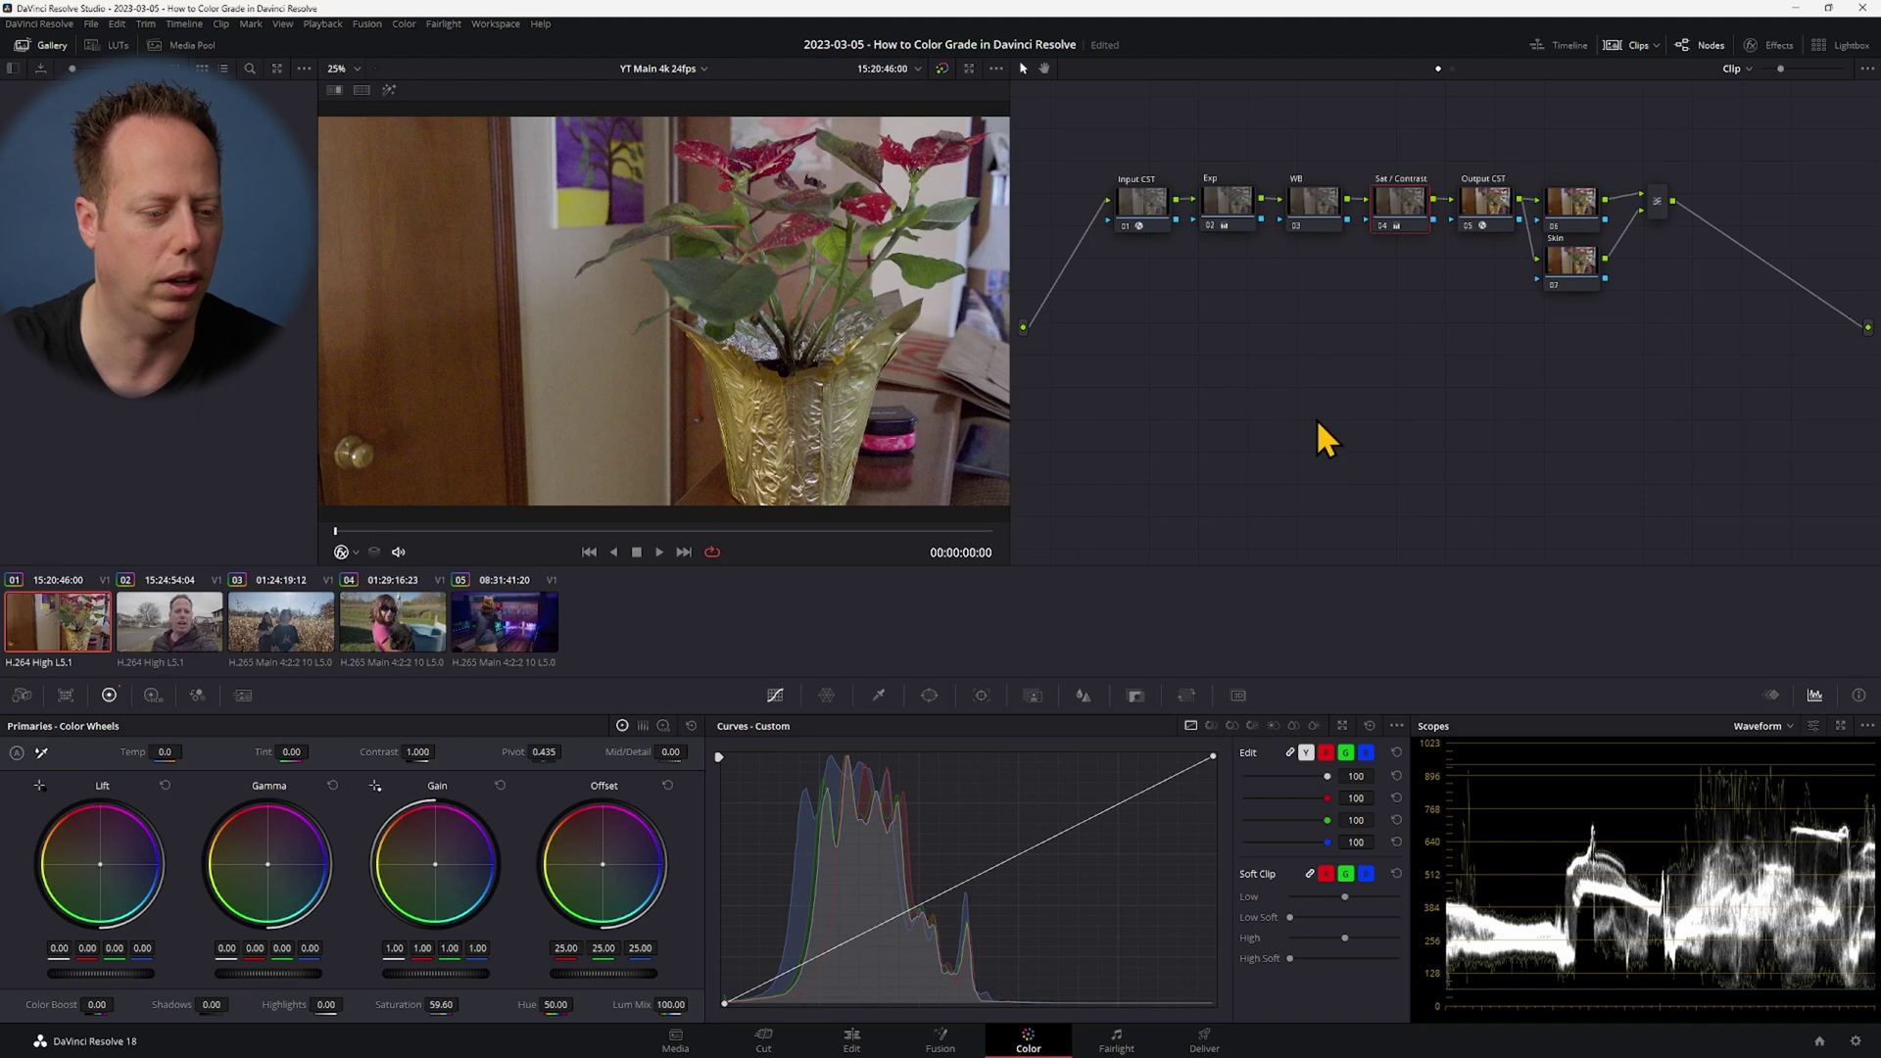
pyautogui.hotkey('ctrl', 'd')
pyautogui.hotkey('ctrl', 'd')
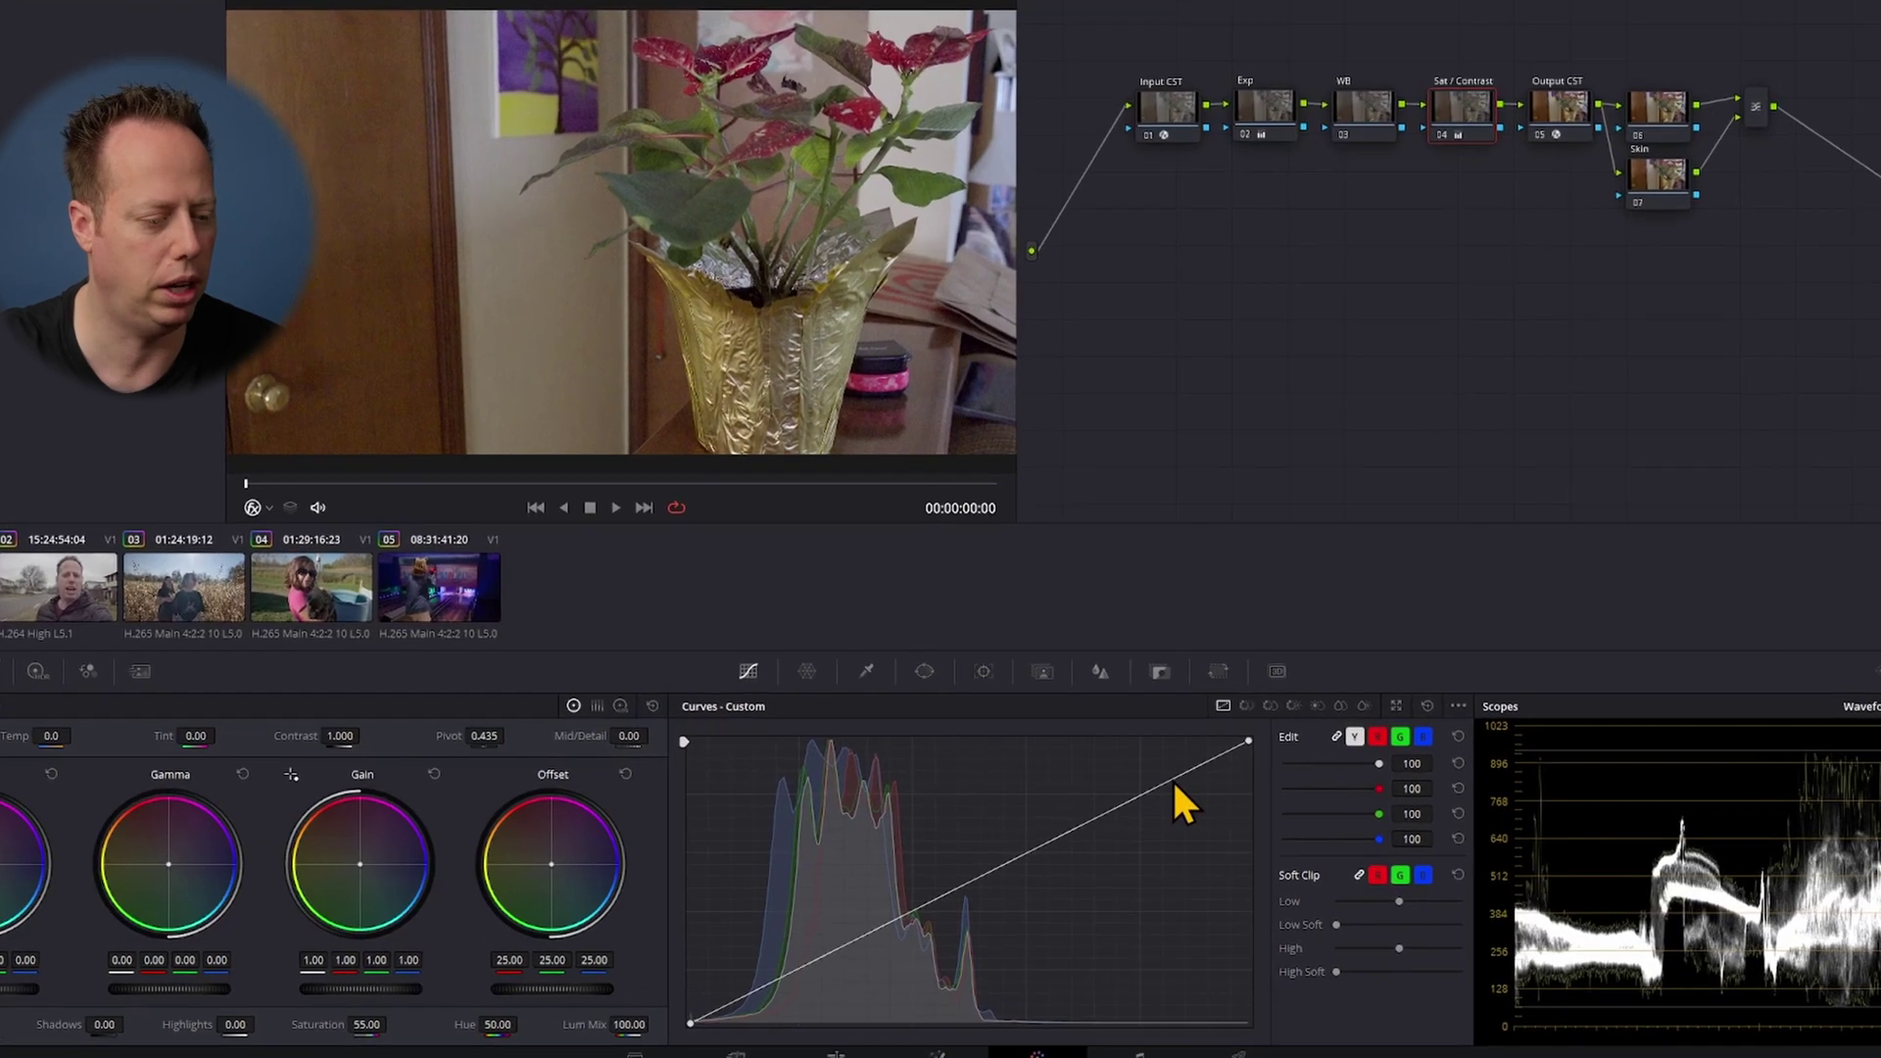
# - Shape a gentle S-curve on the Sat / Contrast node's custom curve with one point in the highlights and one in the shadows
pyautogui.click(1146, 789)
pyautogui.moveTo(1183, 775); pyautogui.dragTo(1167, 775)
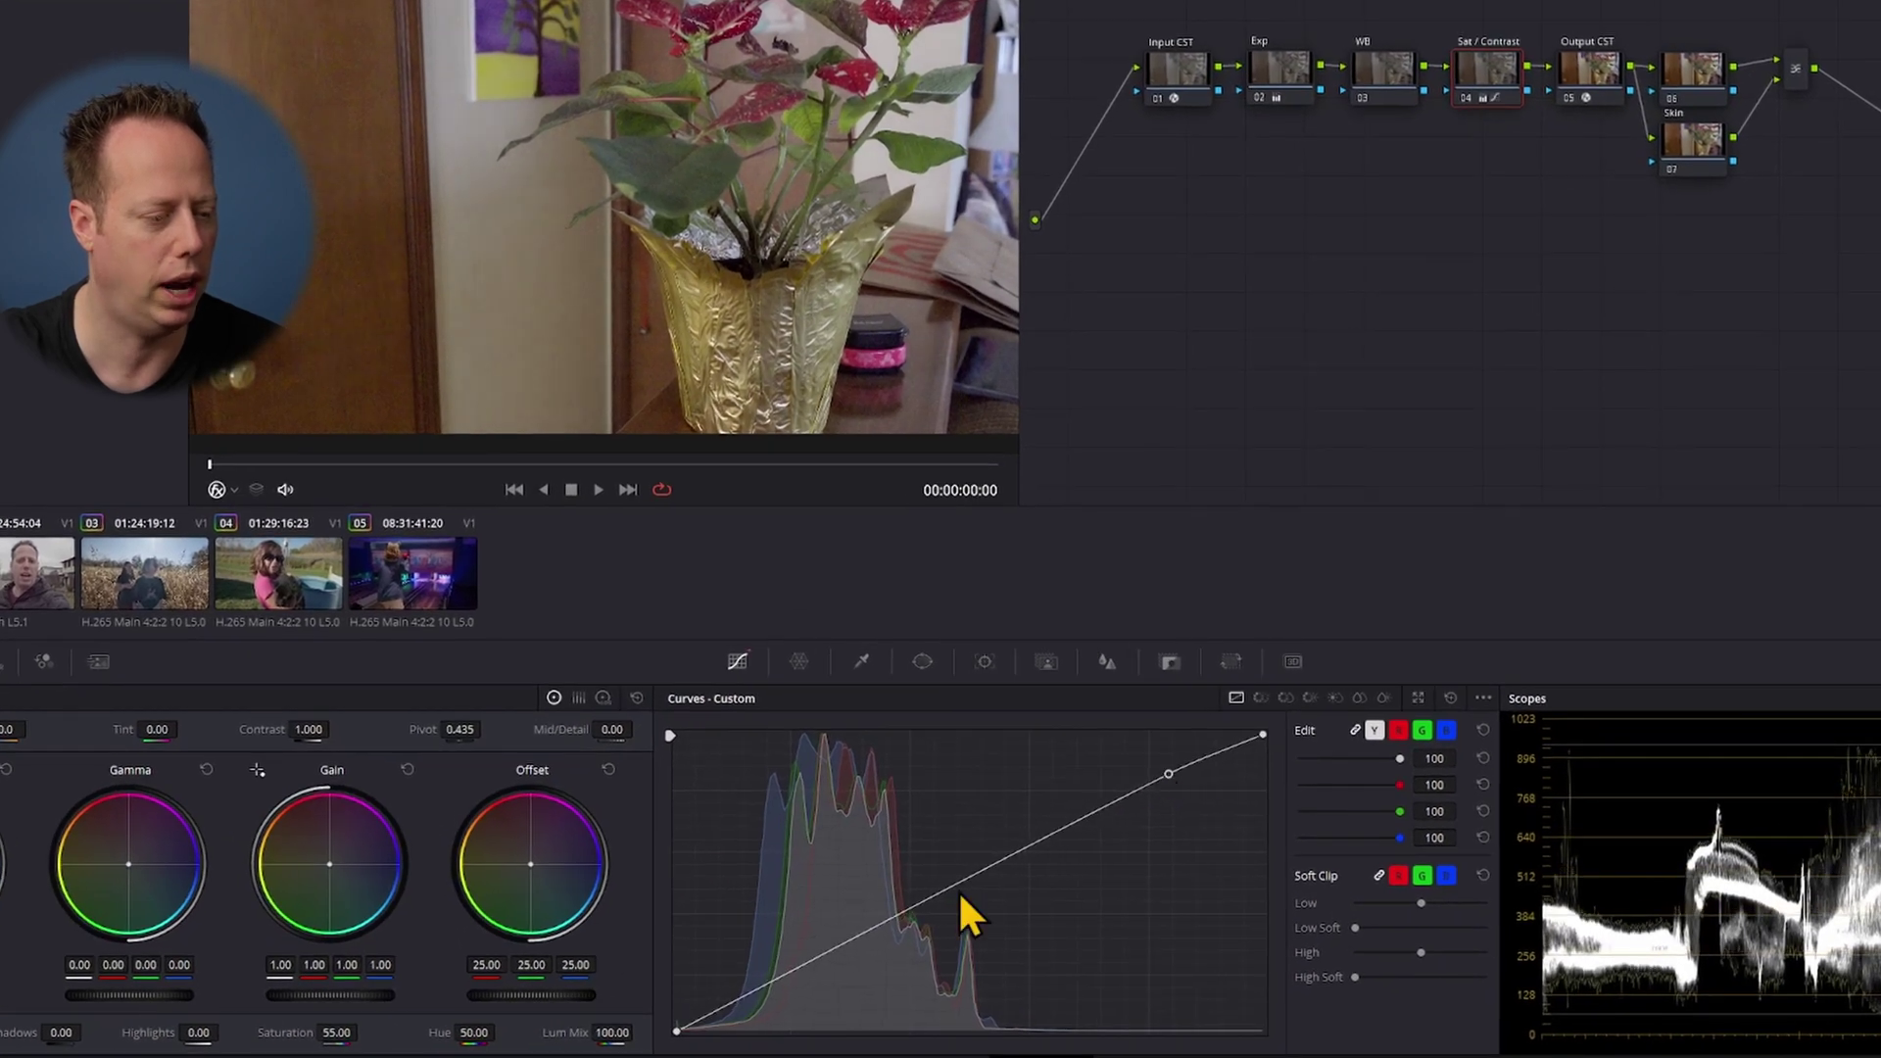
pyautogui.click(768, 991)
pyautogui.moveTo(767, 996); pyautogui.dragTo(766, 995)
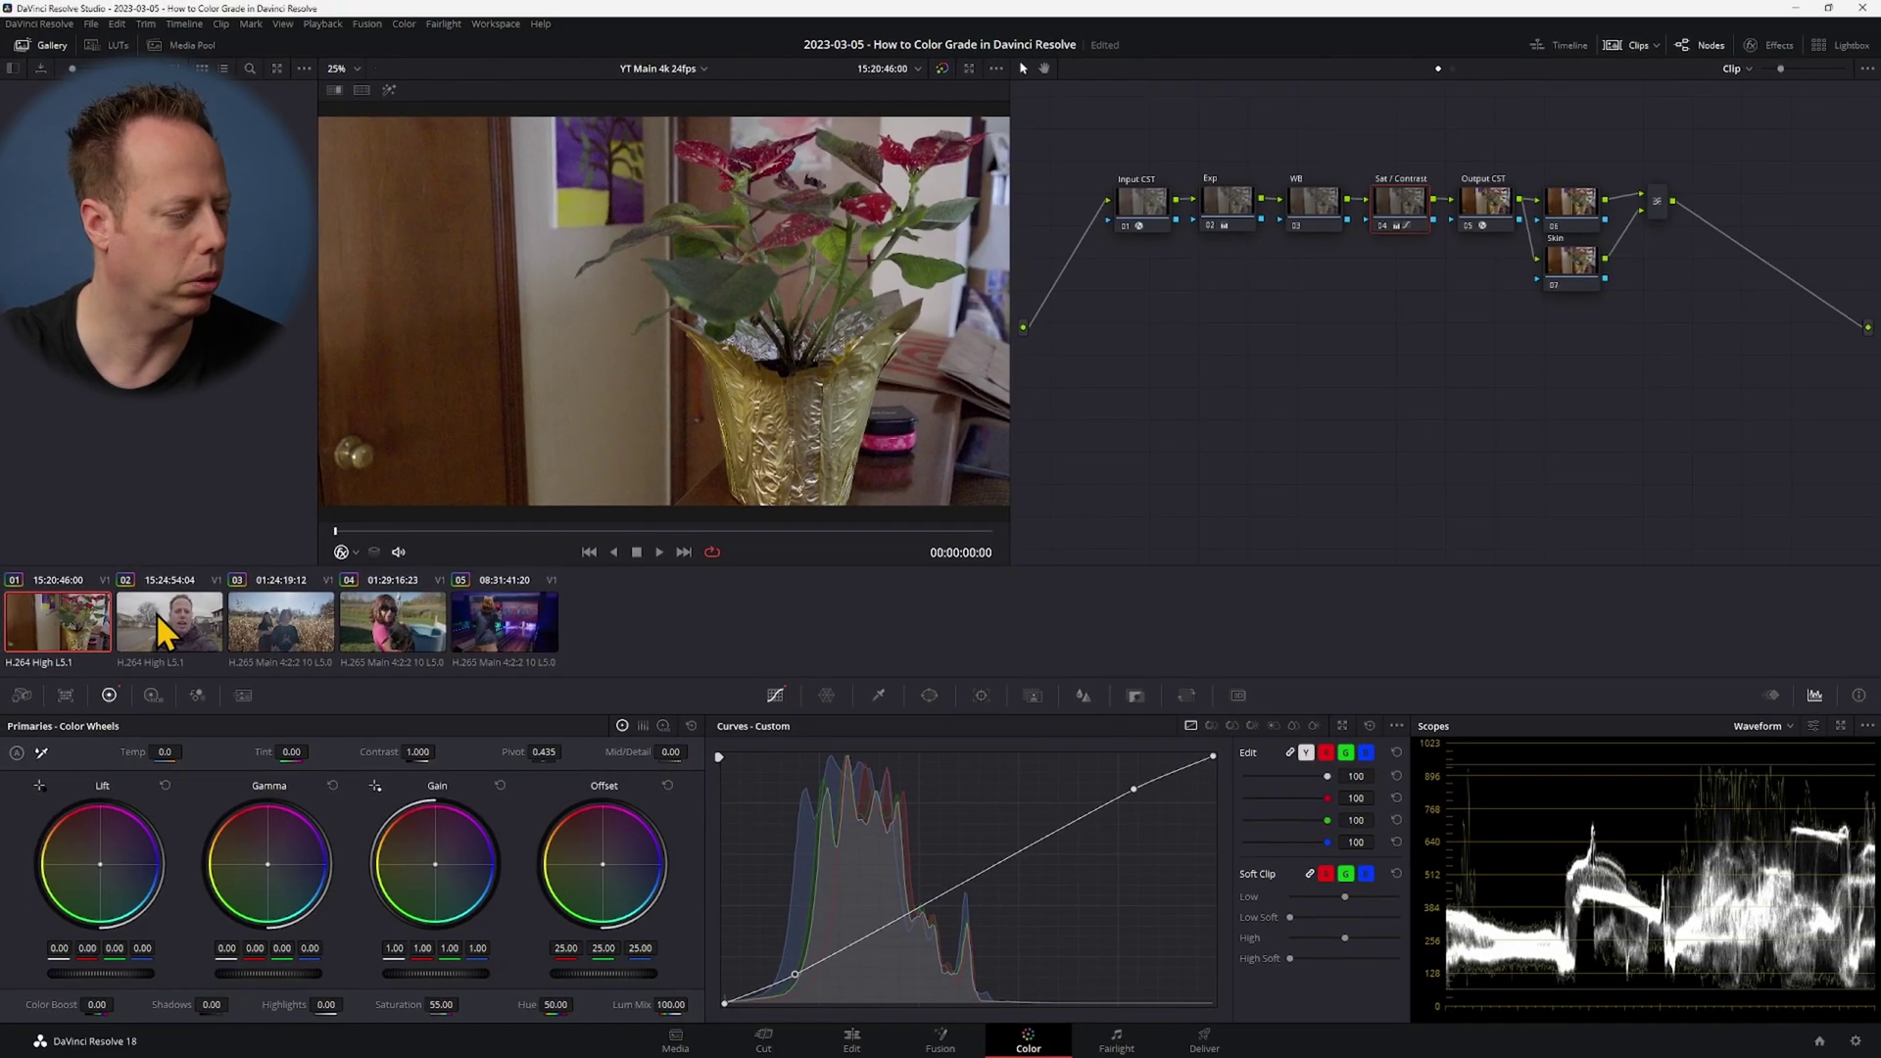
# - Lower the offset of clip 02's Exp node to 18.05
pyautogui.click(234, 933)
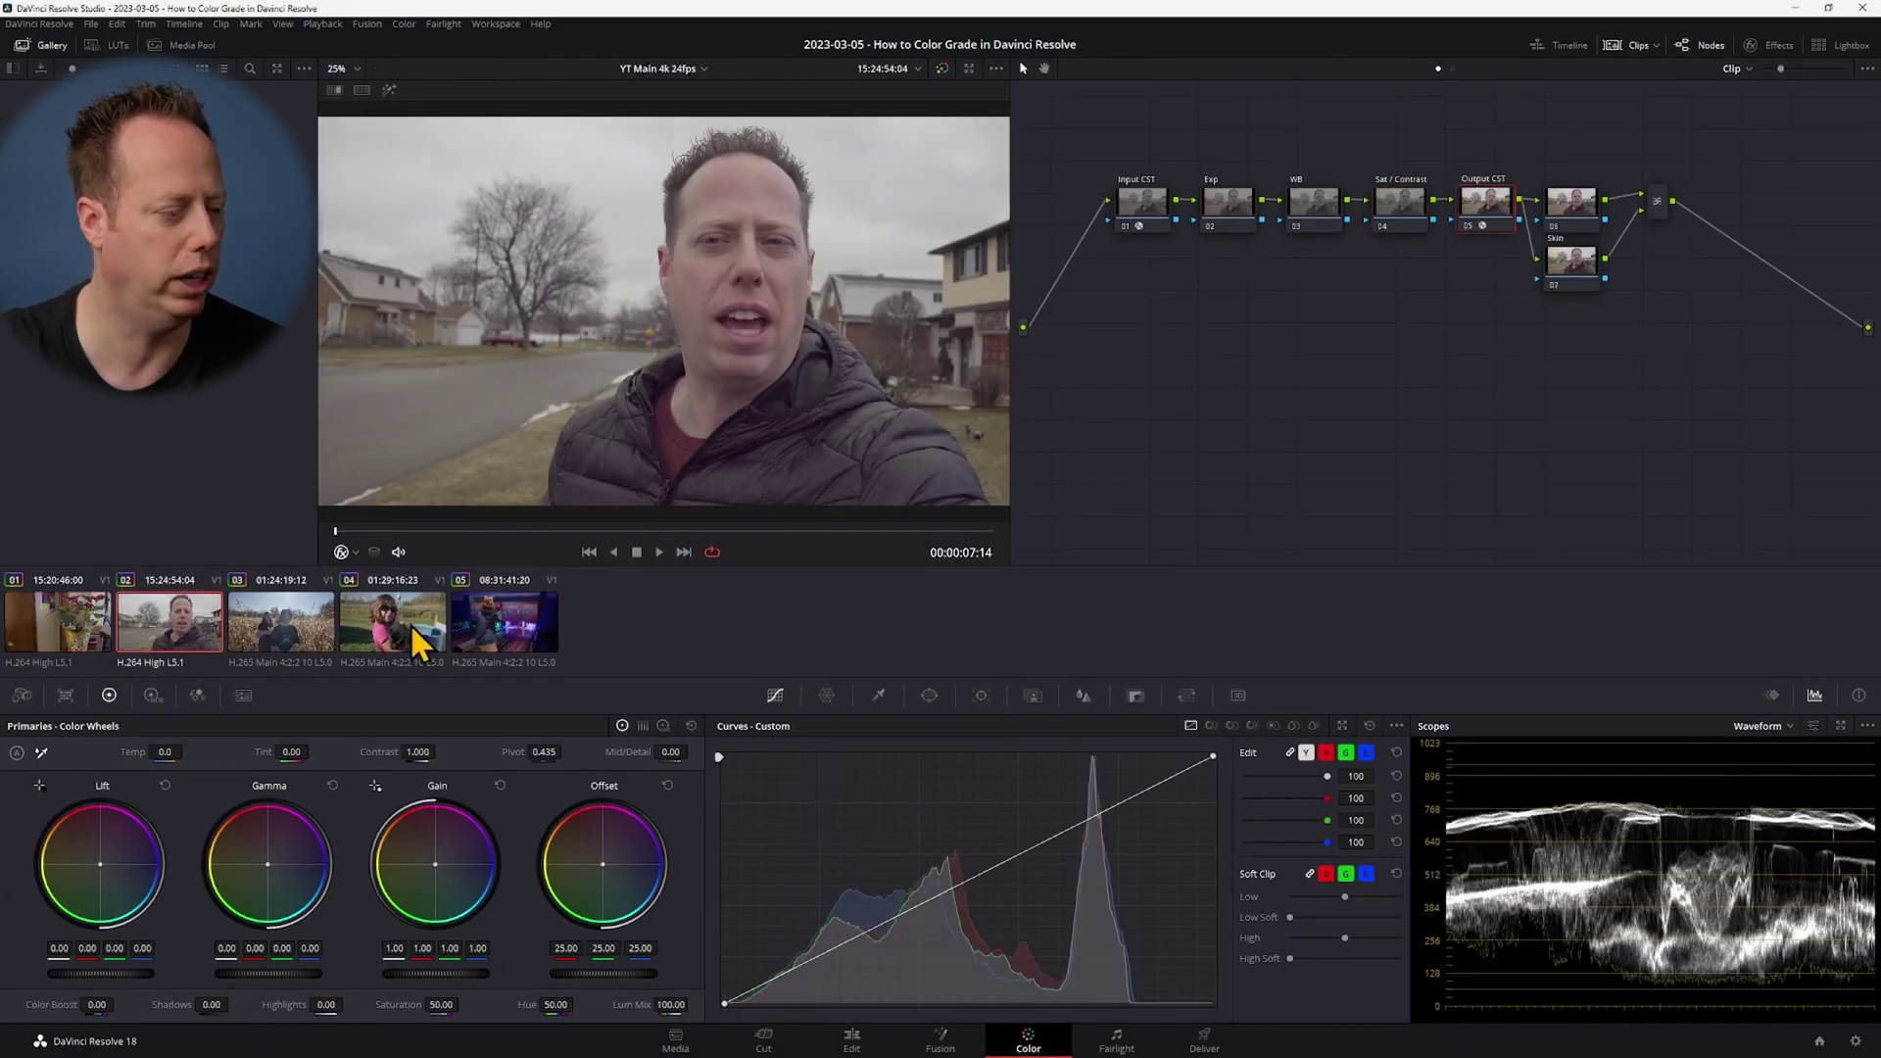
pyautogui.click(1226, 203)
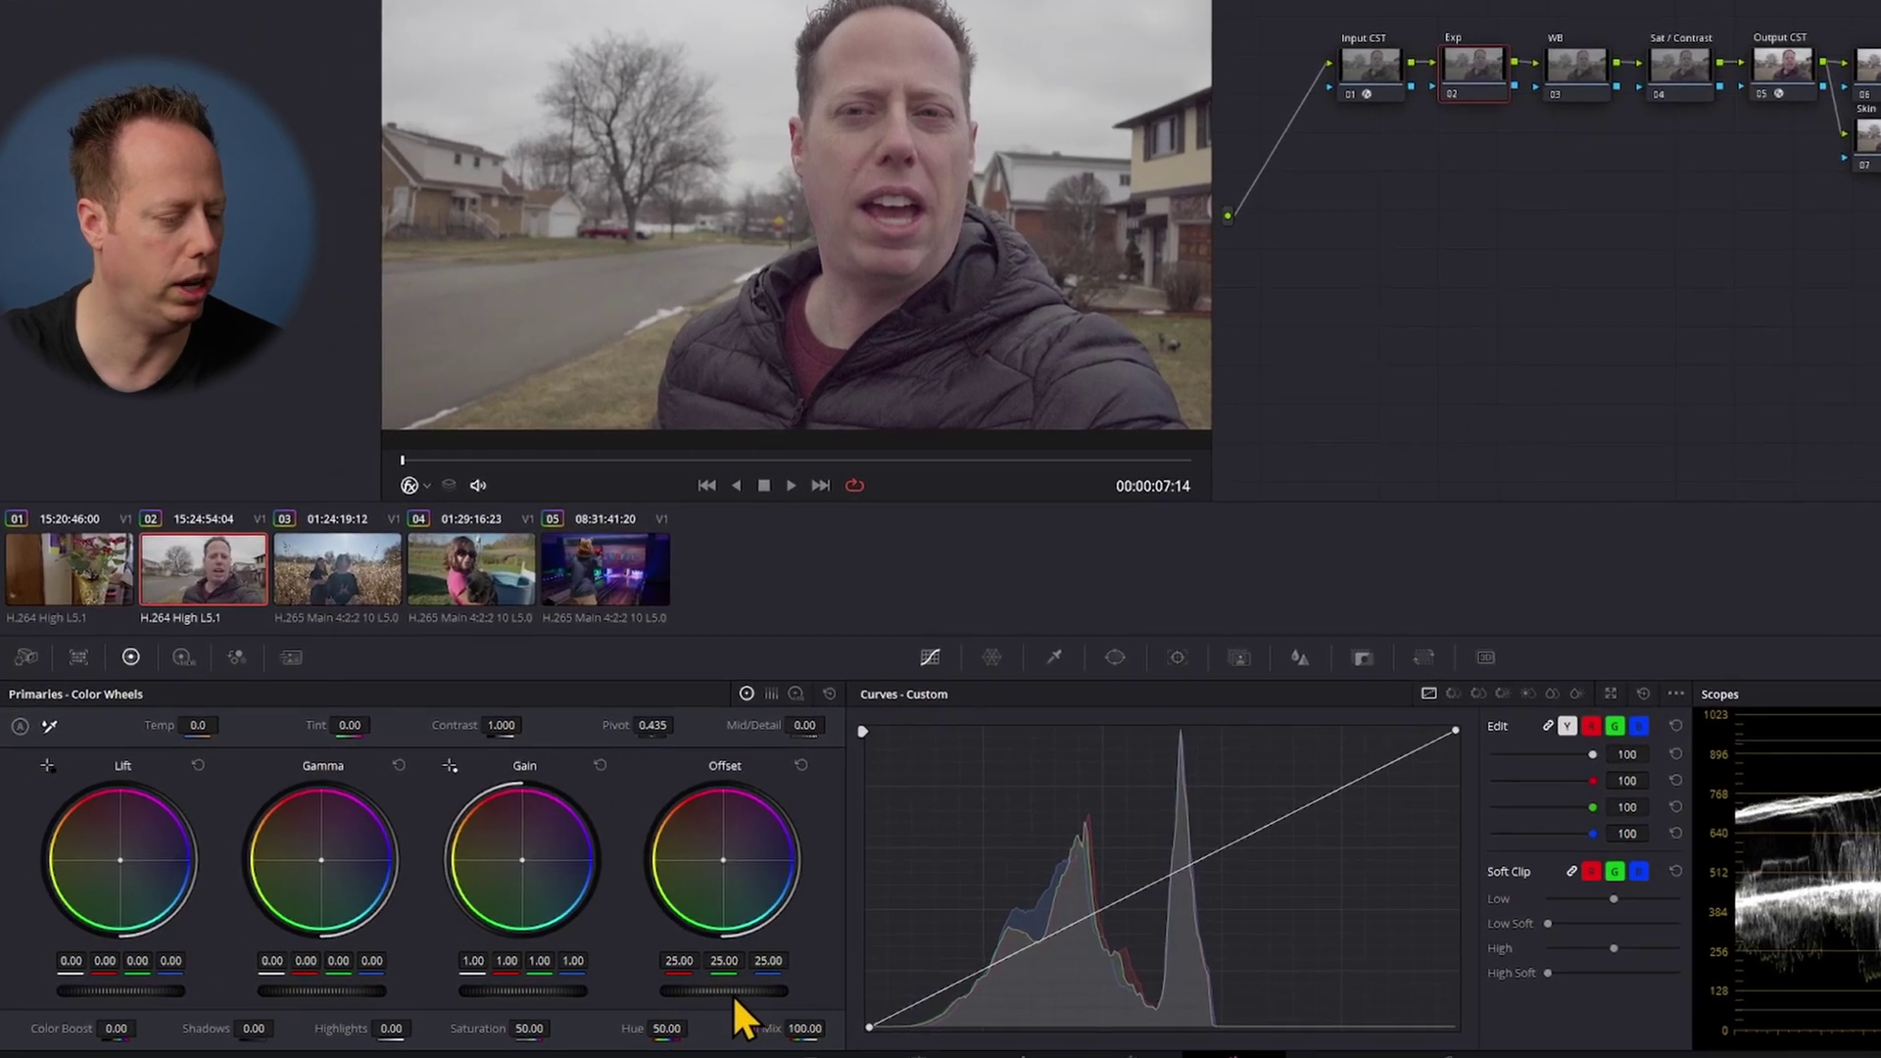
pyautogui.moveTo(733, 995); pyautogui.dragTo(676, 995)
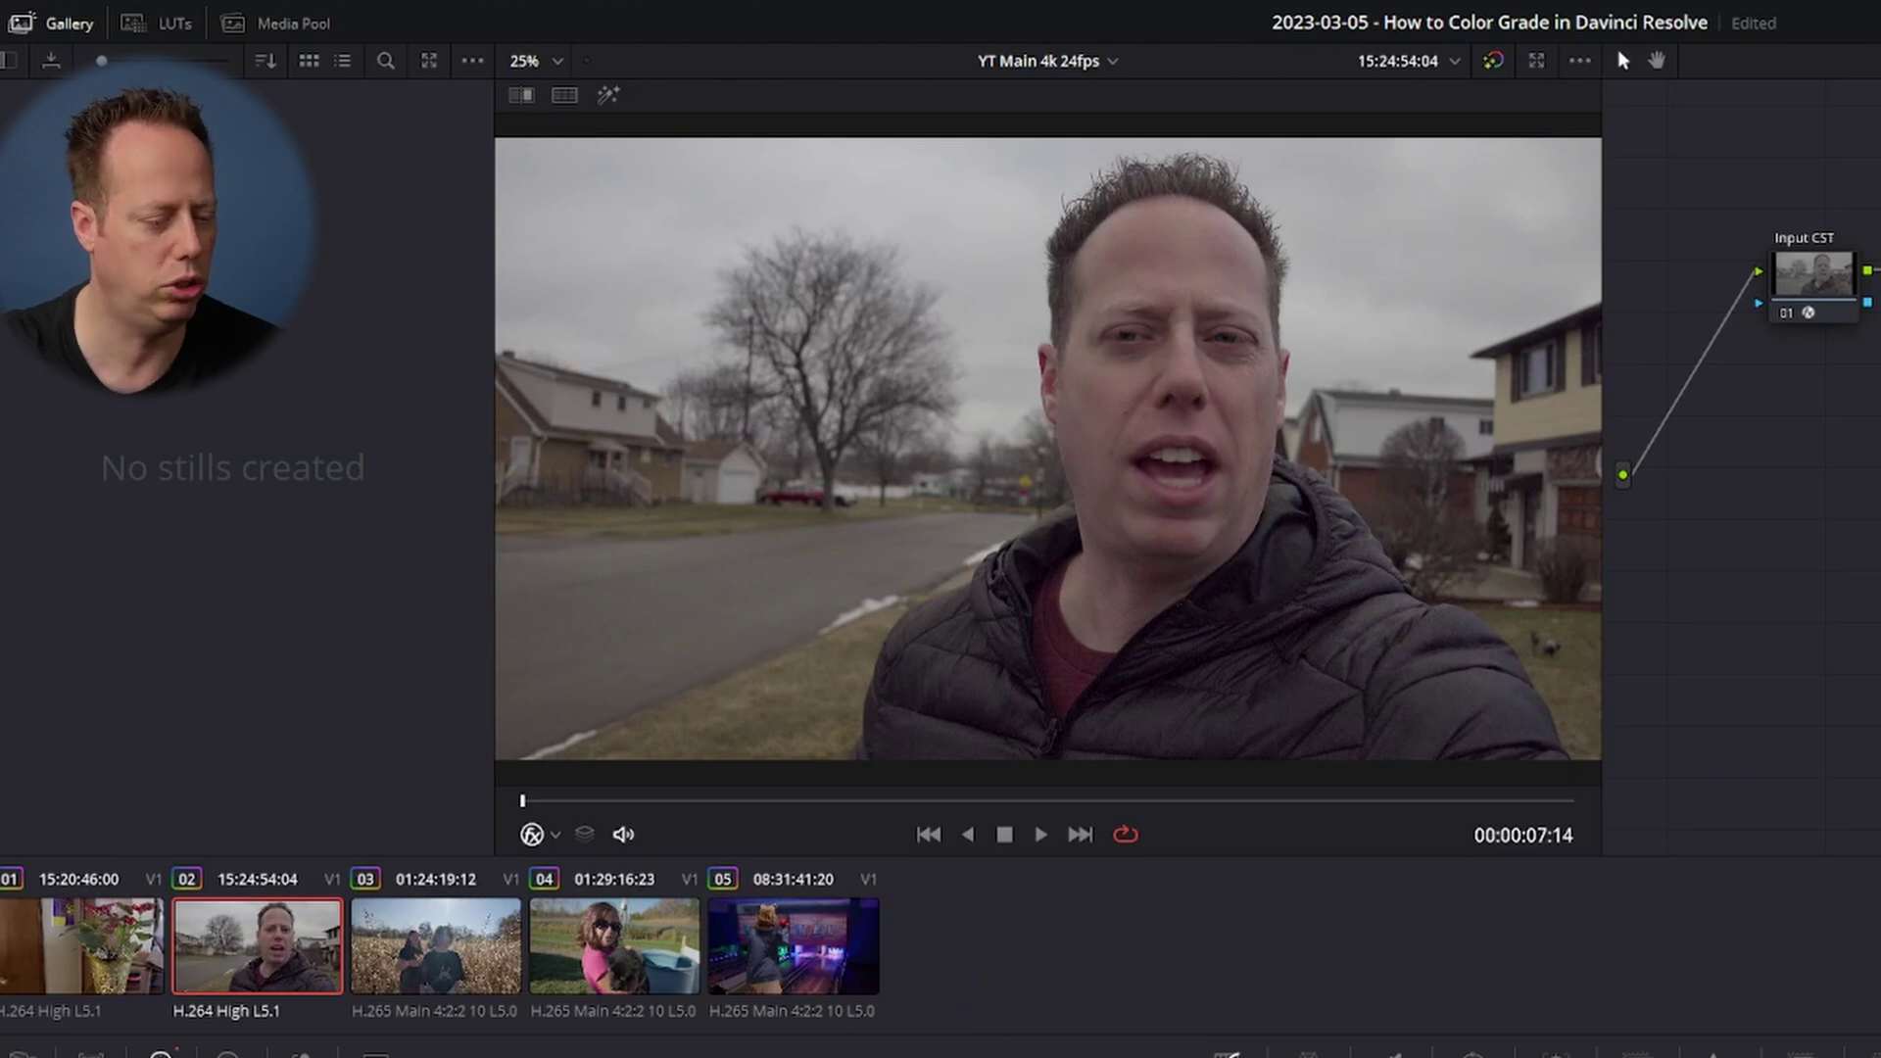
# - Switch the viewer's on-screen control to Qualifier and check the Display Qualifier Focus option of the waveform scope
pyautogui.click(553, 834)
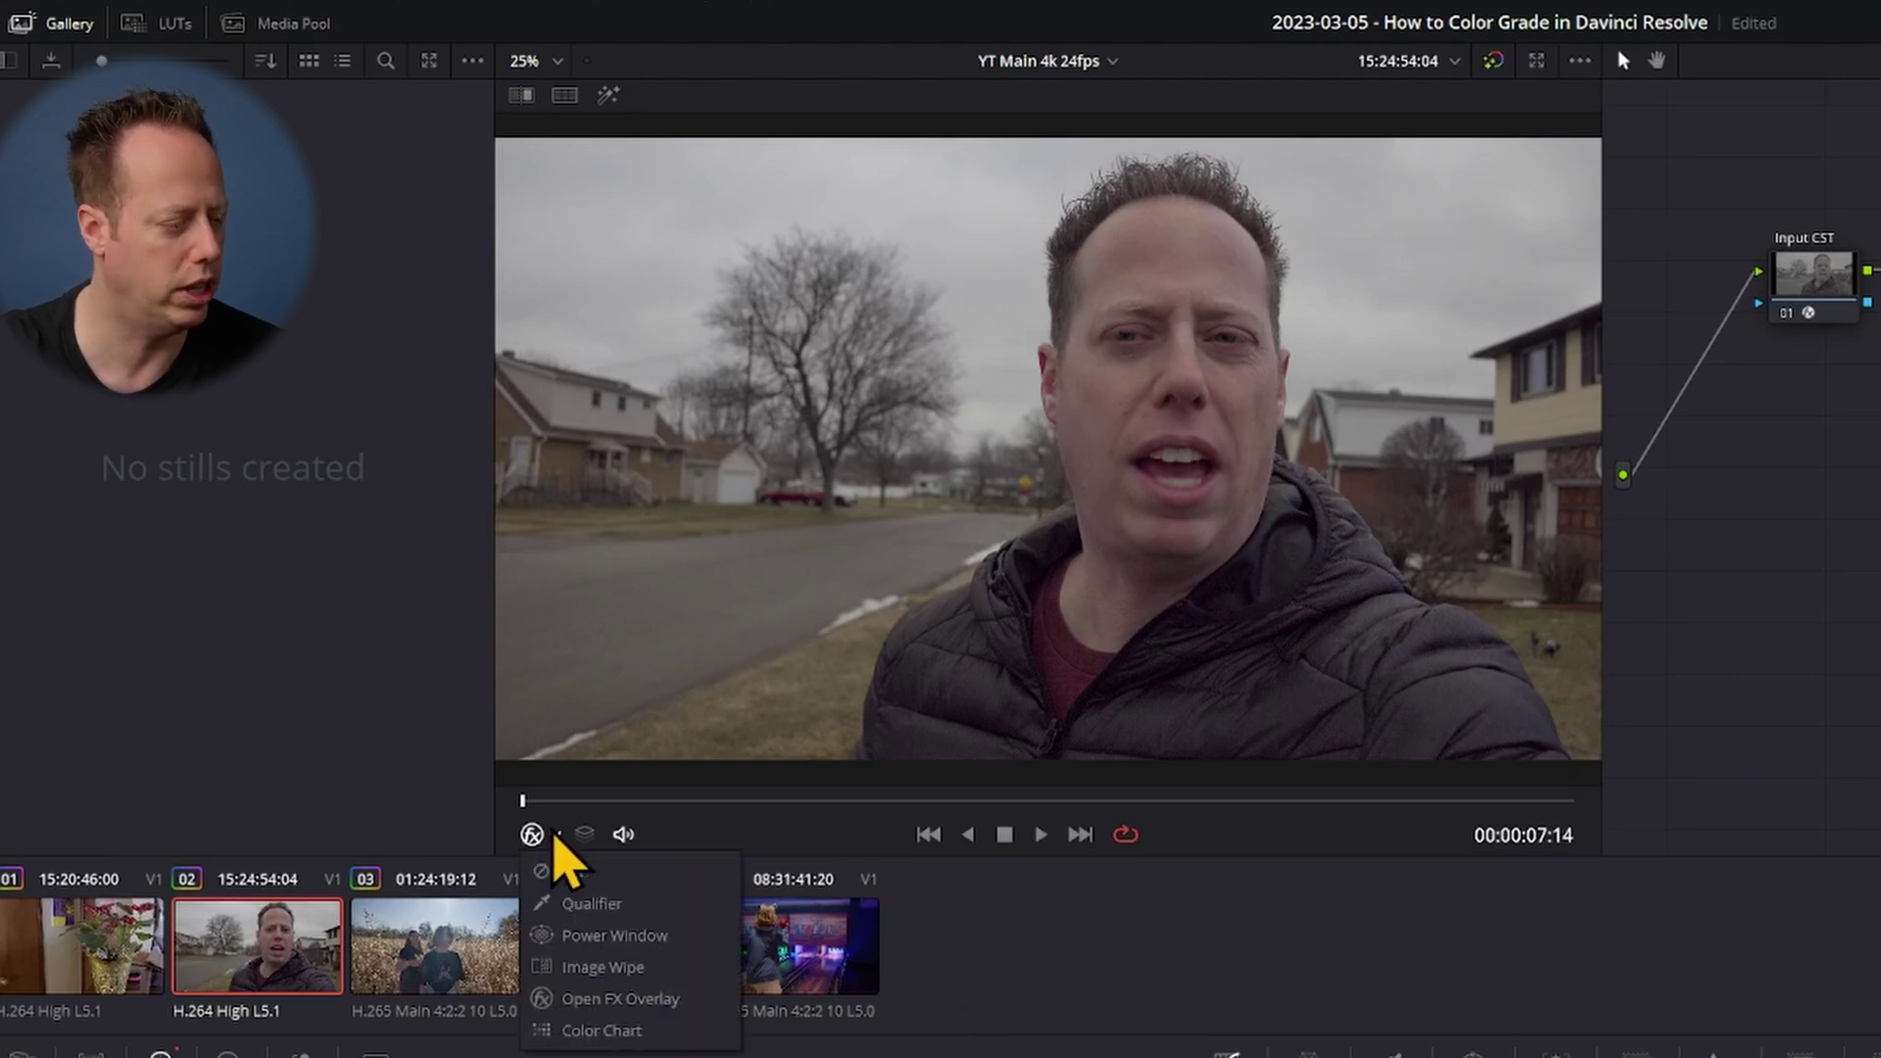
pyautogui.click(596, 899)
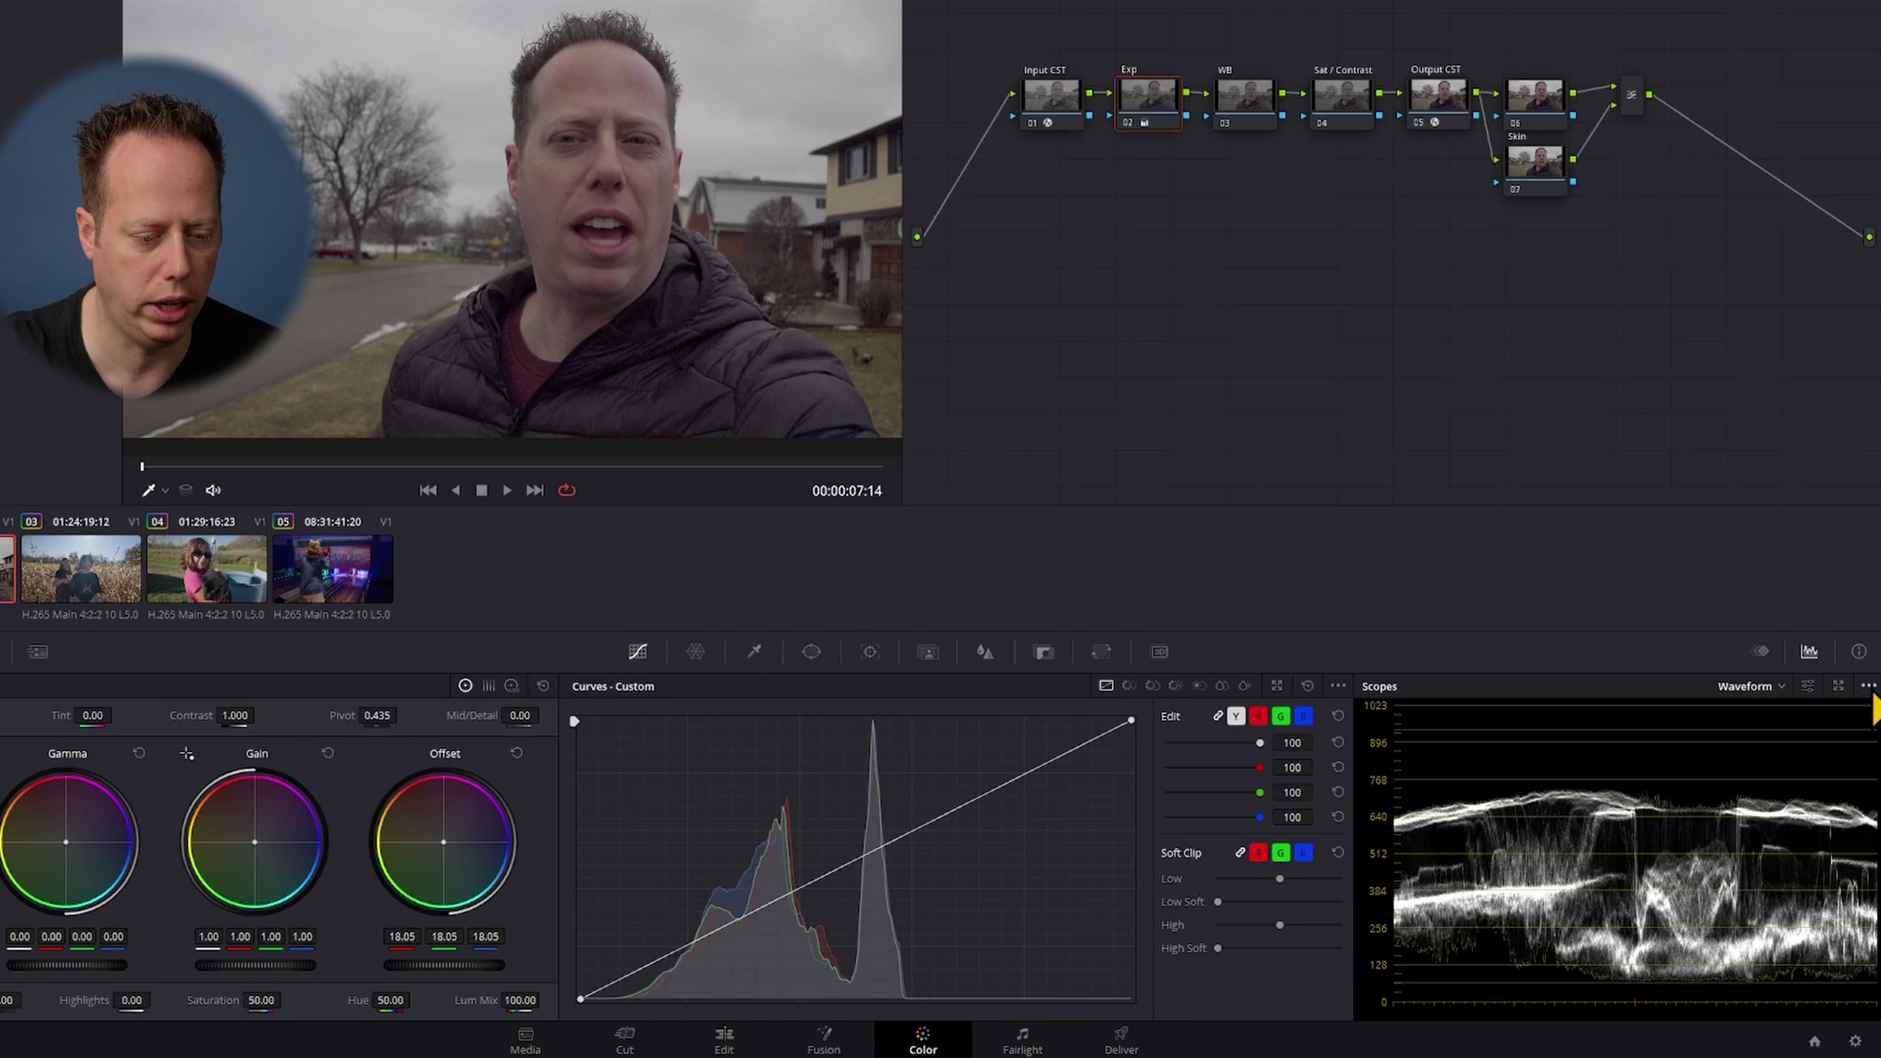
pyautogui.click(1867, 726)
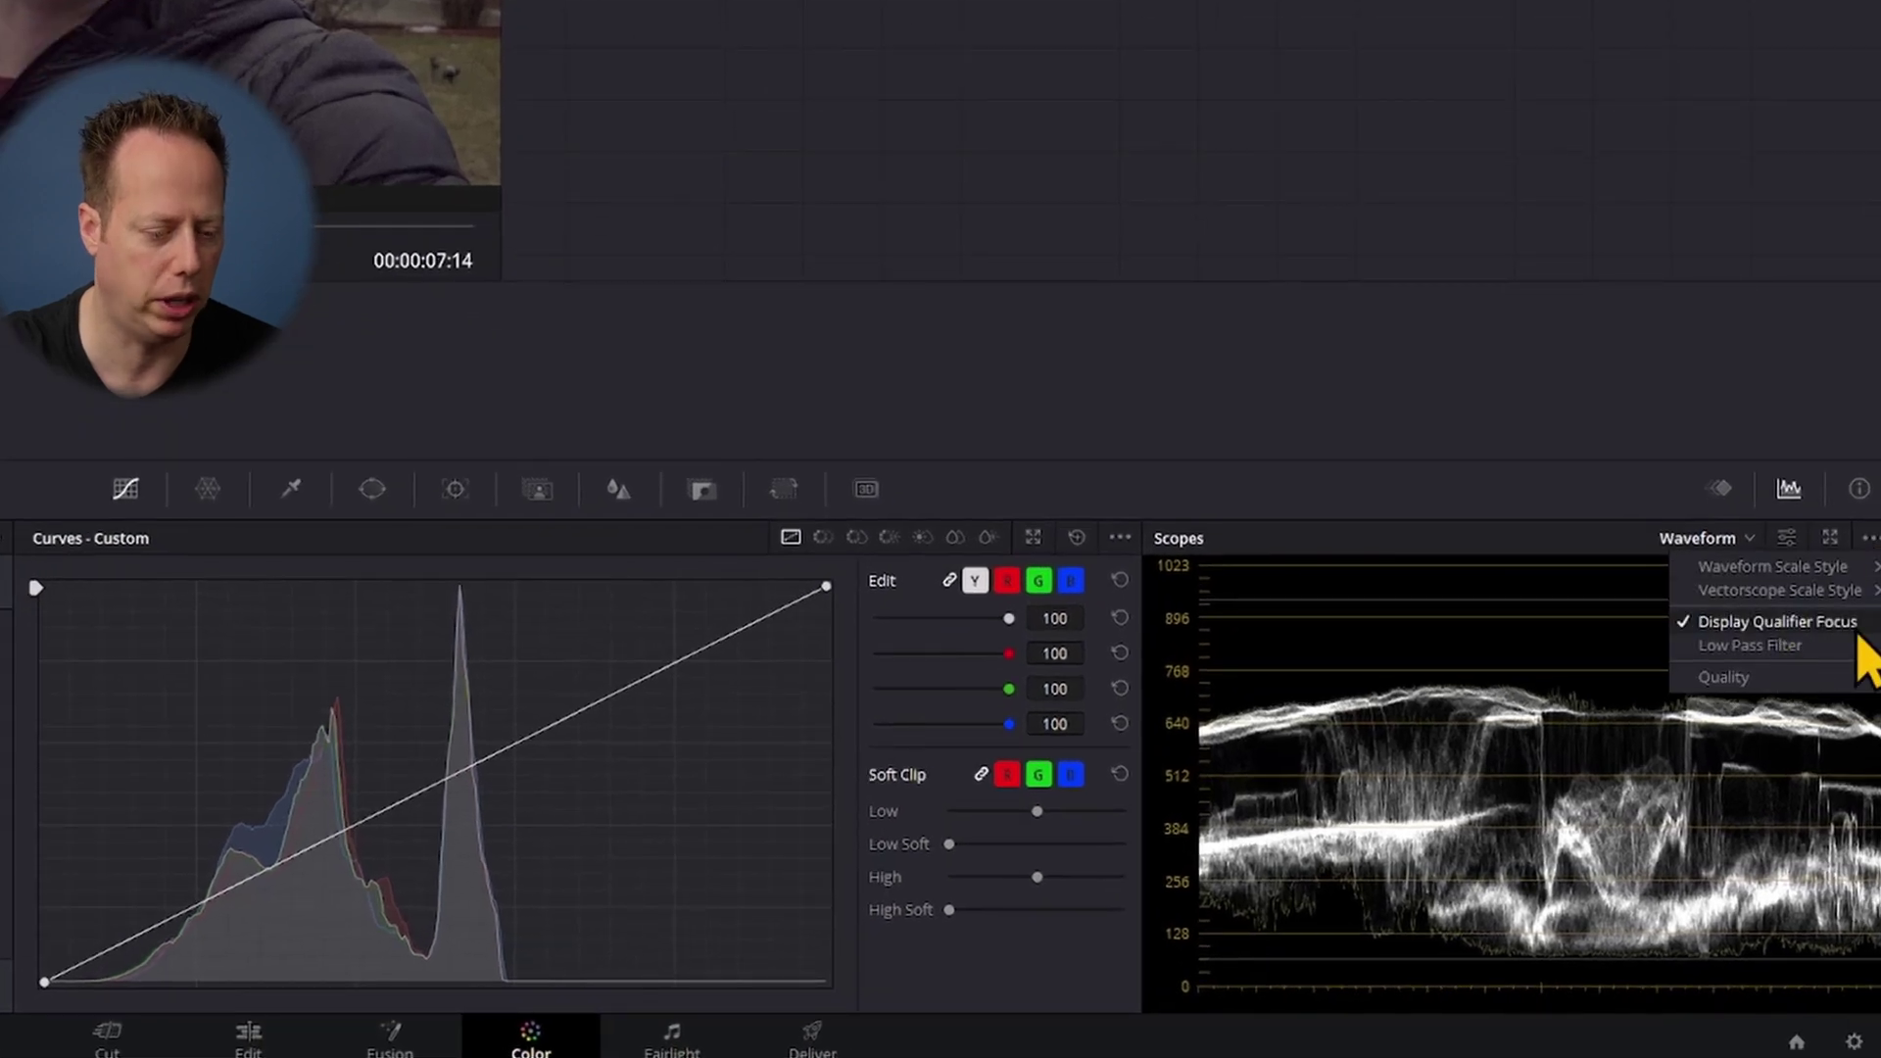
pyautogui.click(1101, 466)
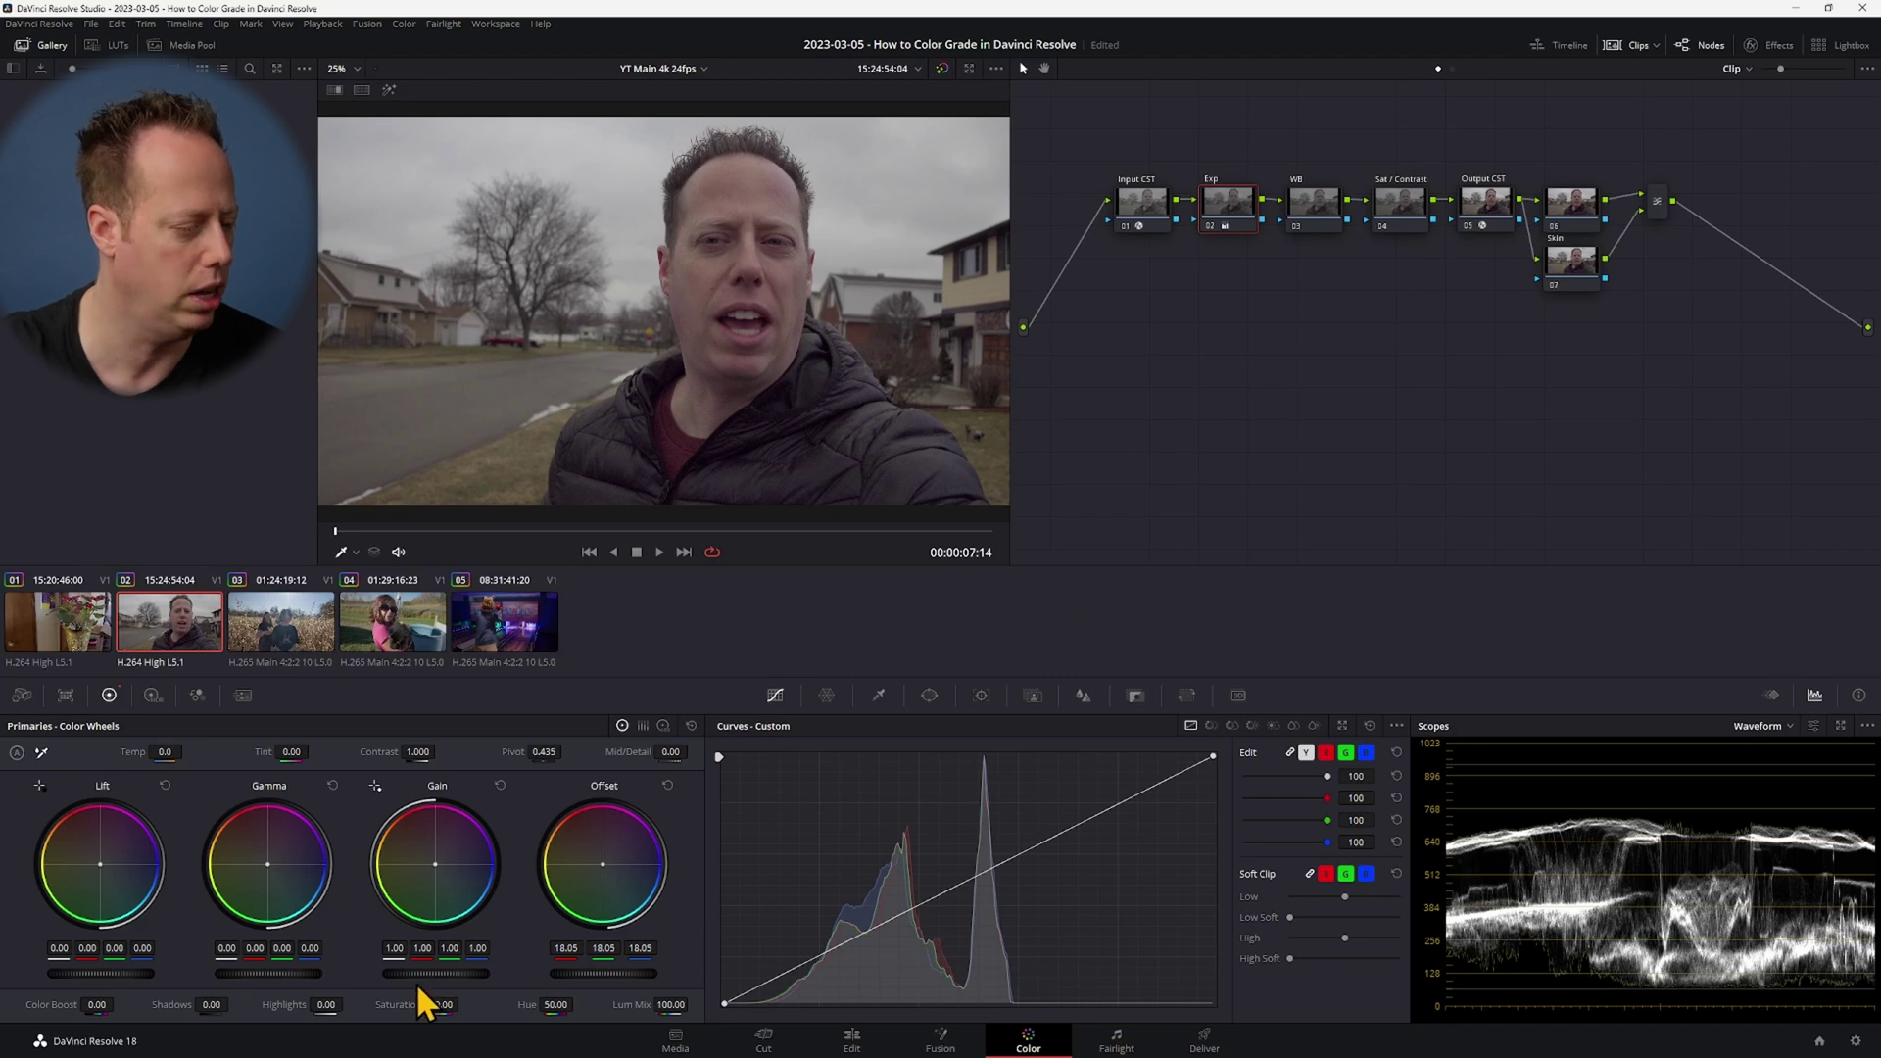
# - Raise clip 02's Exp node gain to 1.05 and gamma to 0.02, and trim the gain back slightly
pyautogui.moveTo(435, 973); pyautogui.dragTo(460, 973)
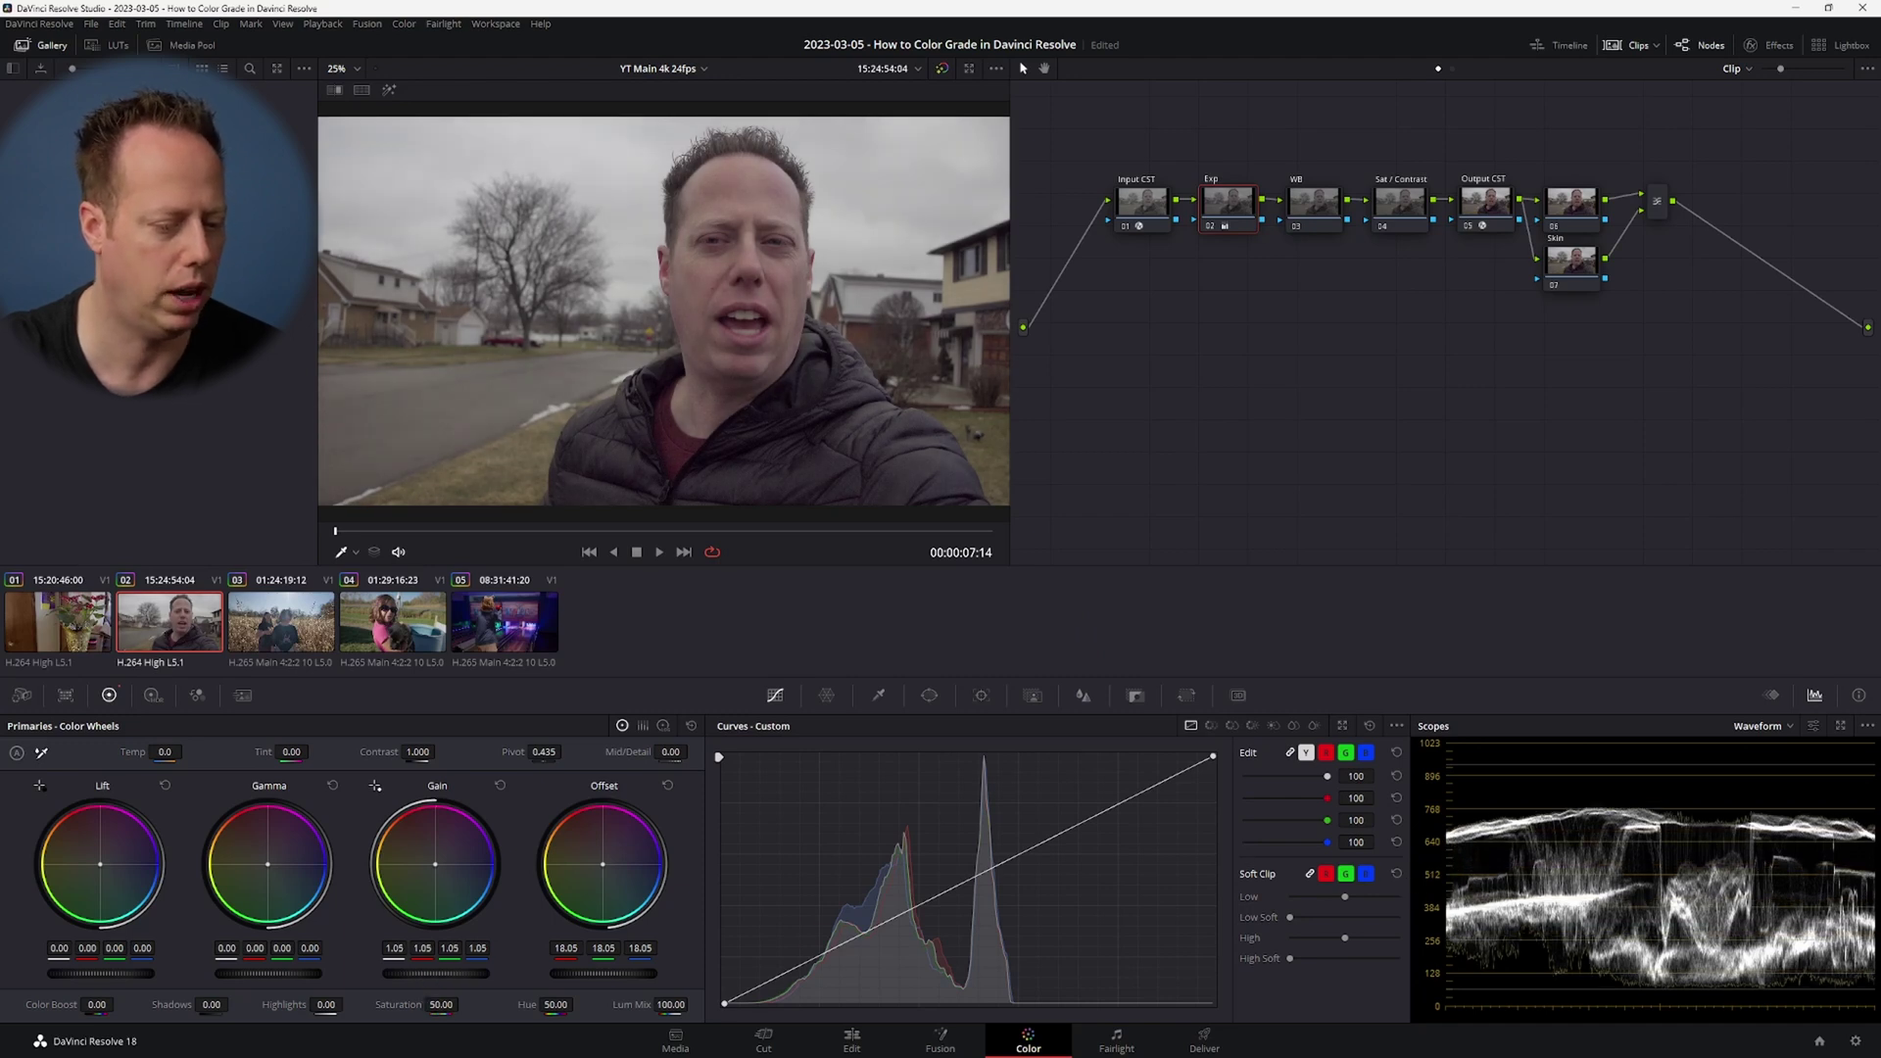
pyautogui.moveTo(267, 972); pyautogui.dragTo(280, 973)
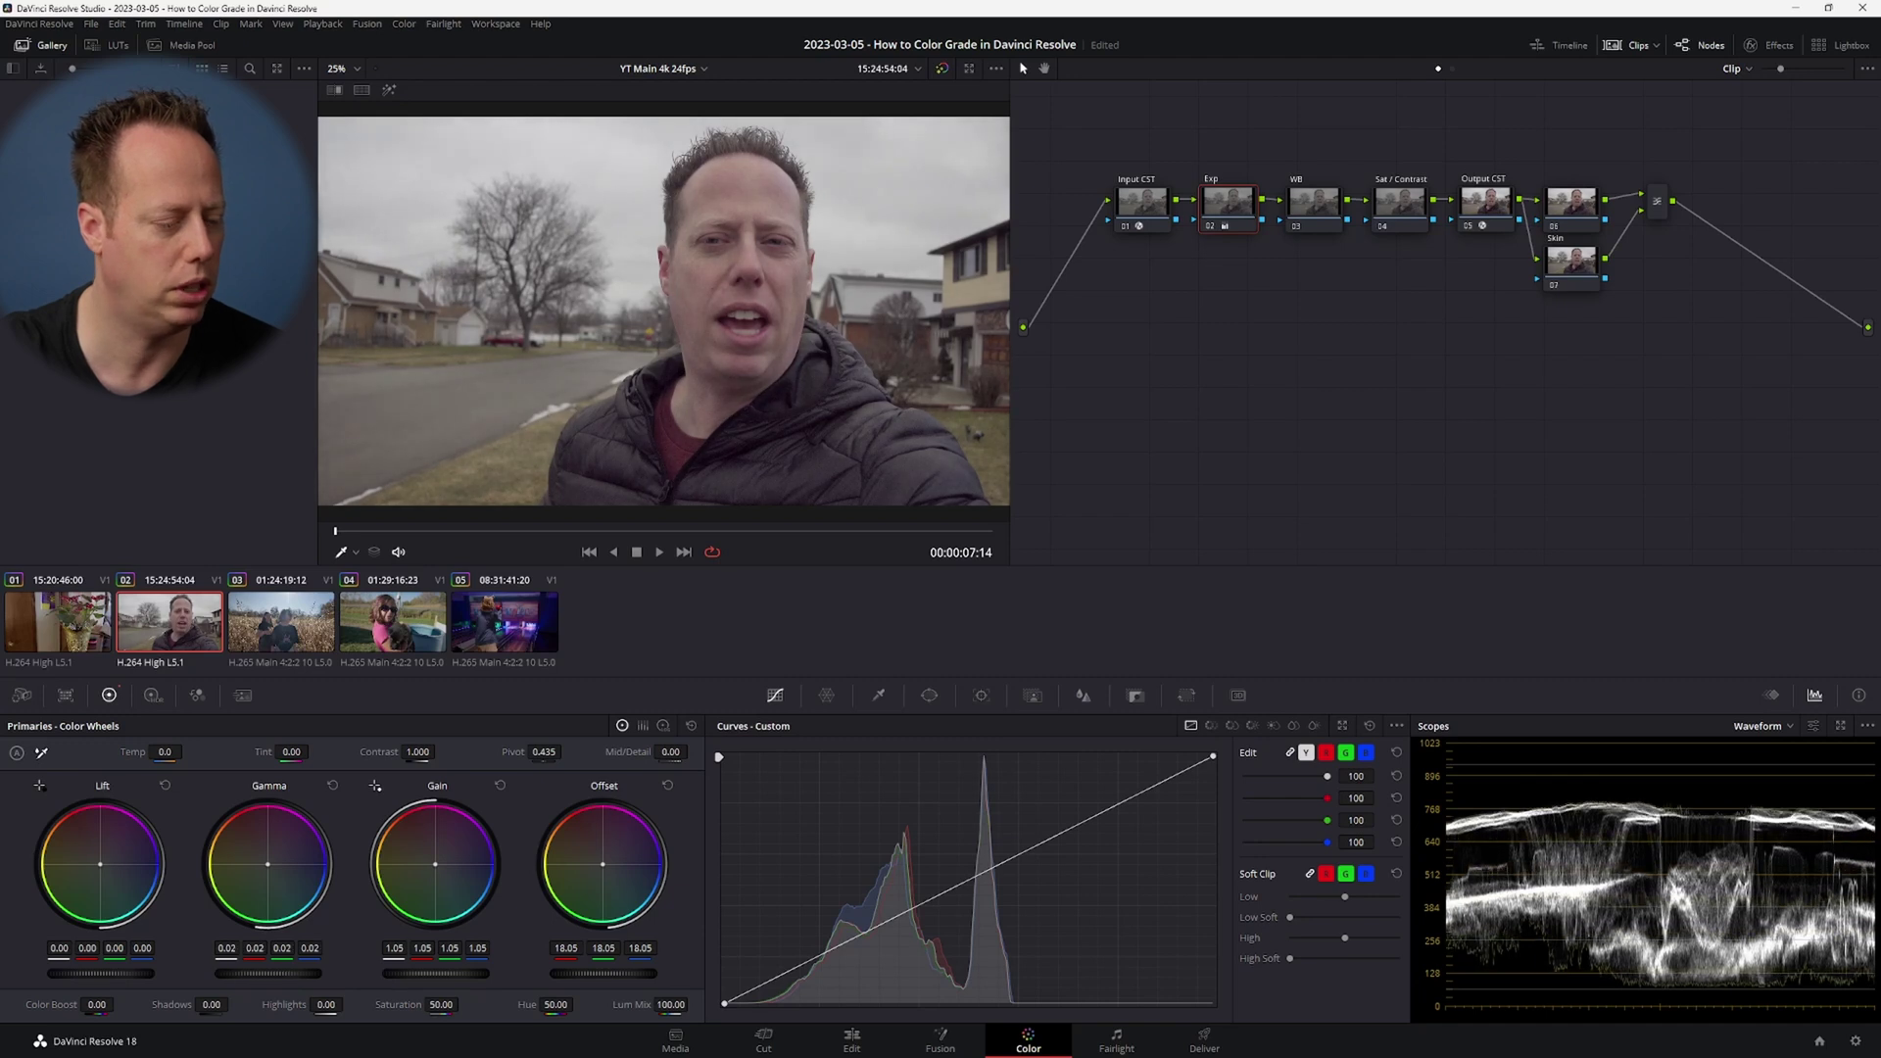
pyautogui.moveTo(435, 972); pyautogui.dragTo(428, 972)
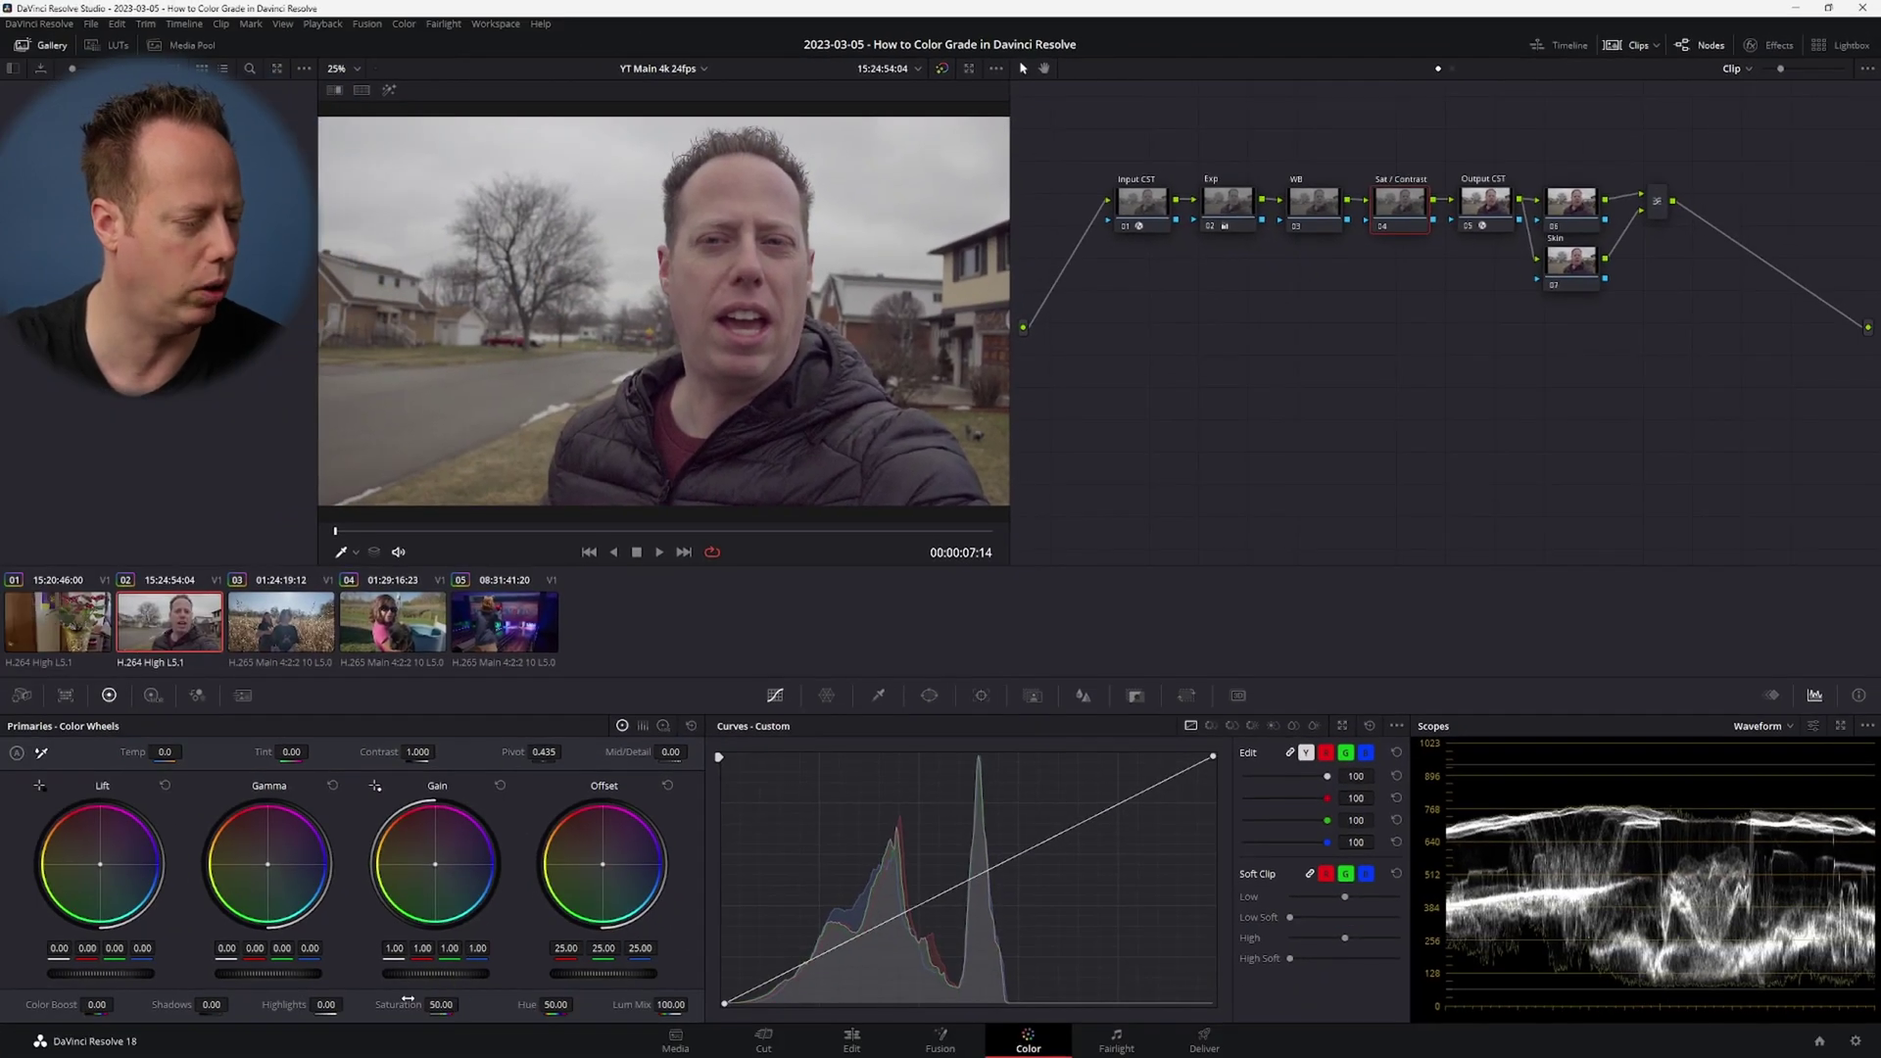
# - Set the saturation of clip 02's Sat / Contrast node to 60.40 and shape a gentle S-curve with one highlight and one shadow point
pyautogui.moveTo(408, 998); pyautogui.dragTo(552, 1028)
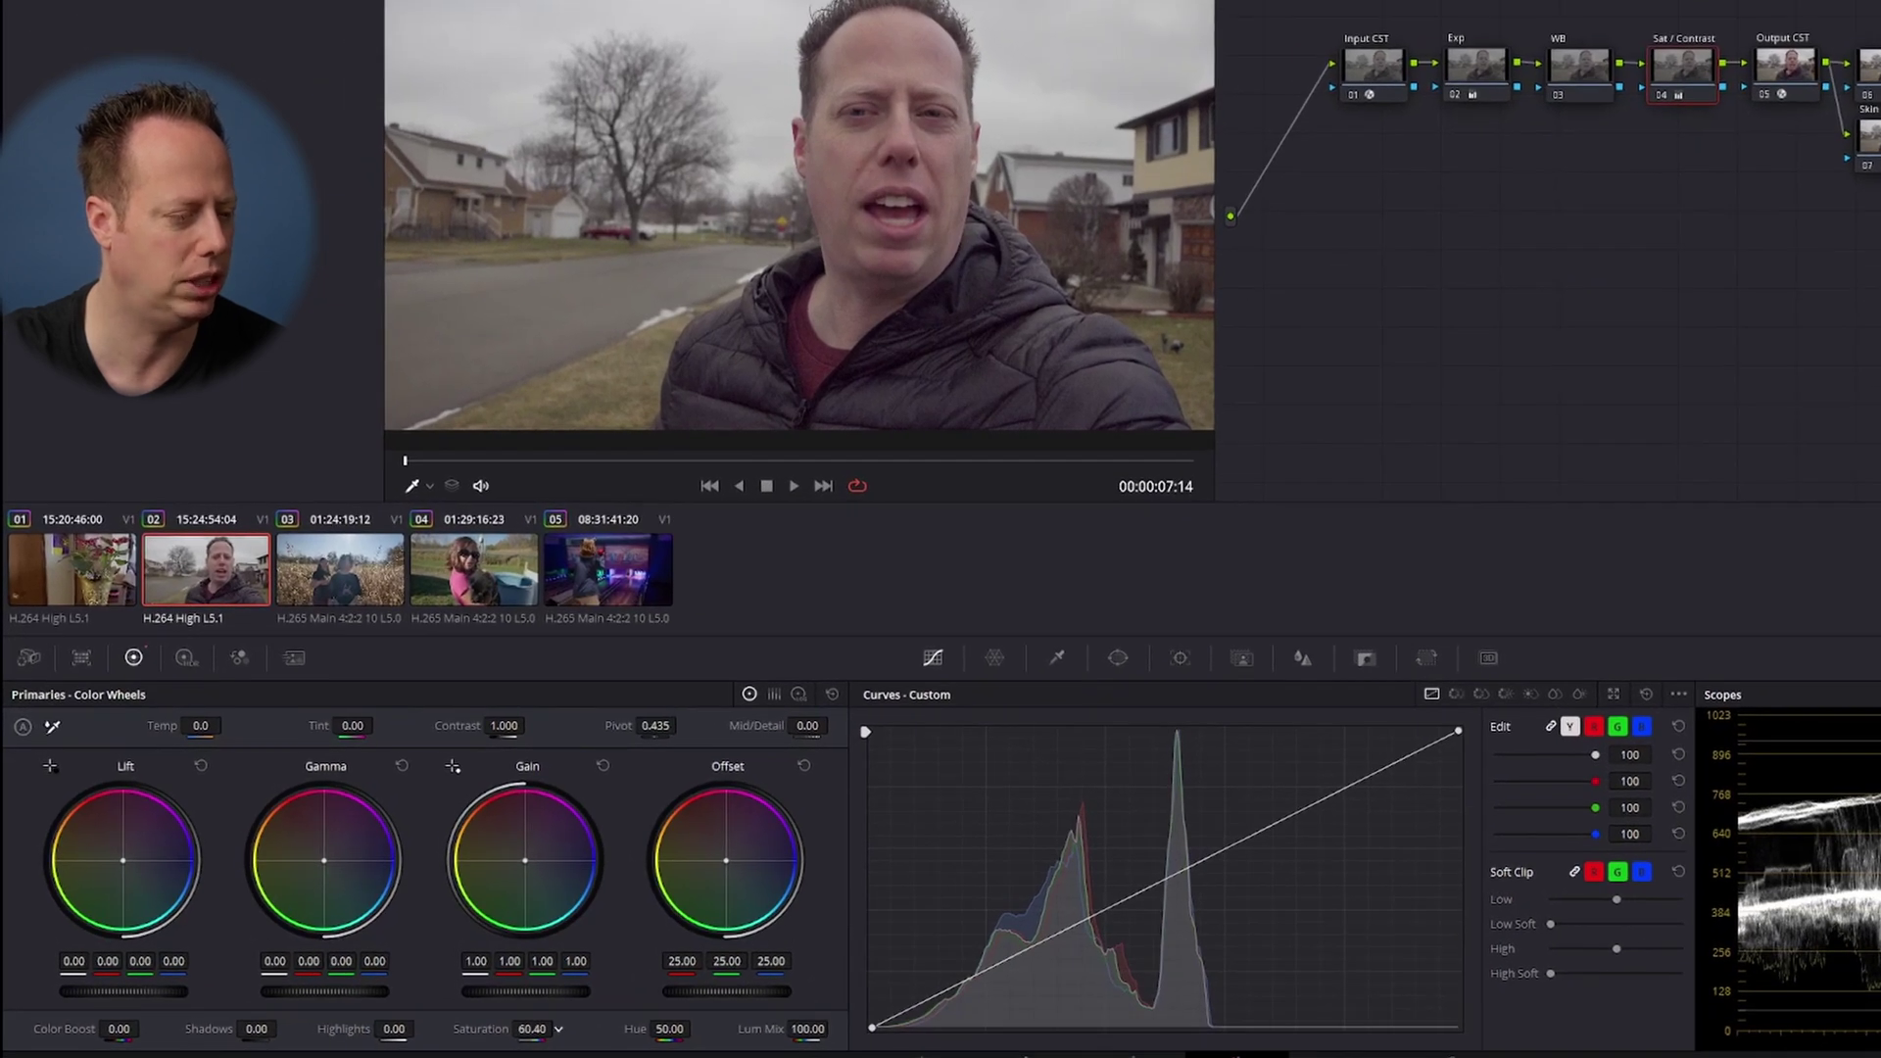
pyautogui.moveTo(1372, 774); pyautogui.dragTo(1366, 774)
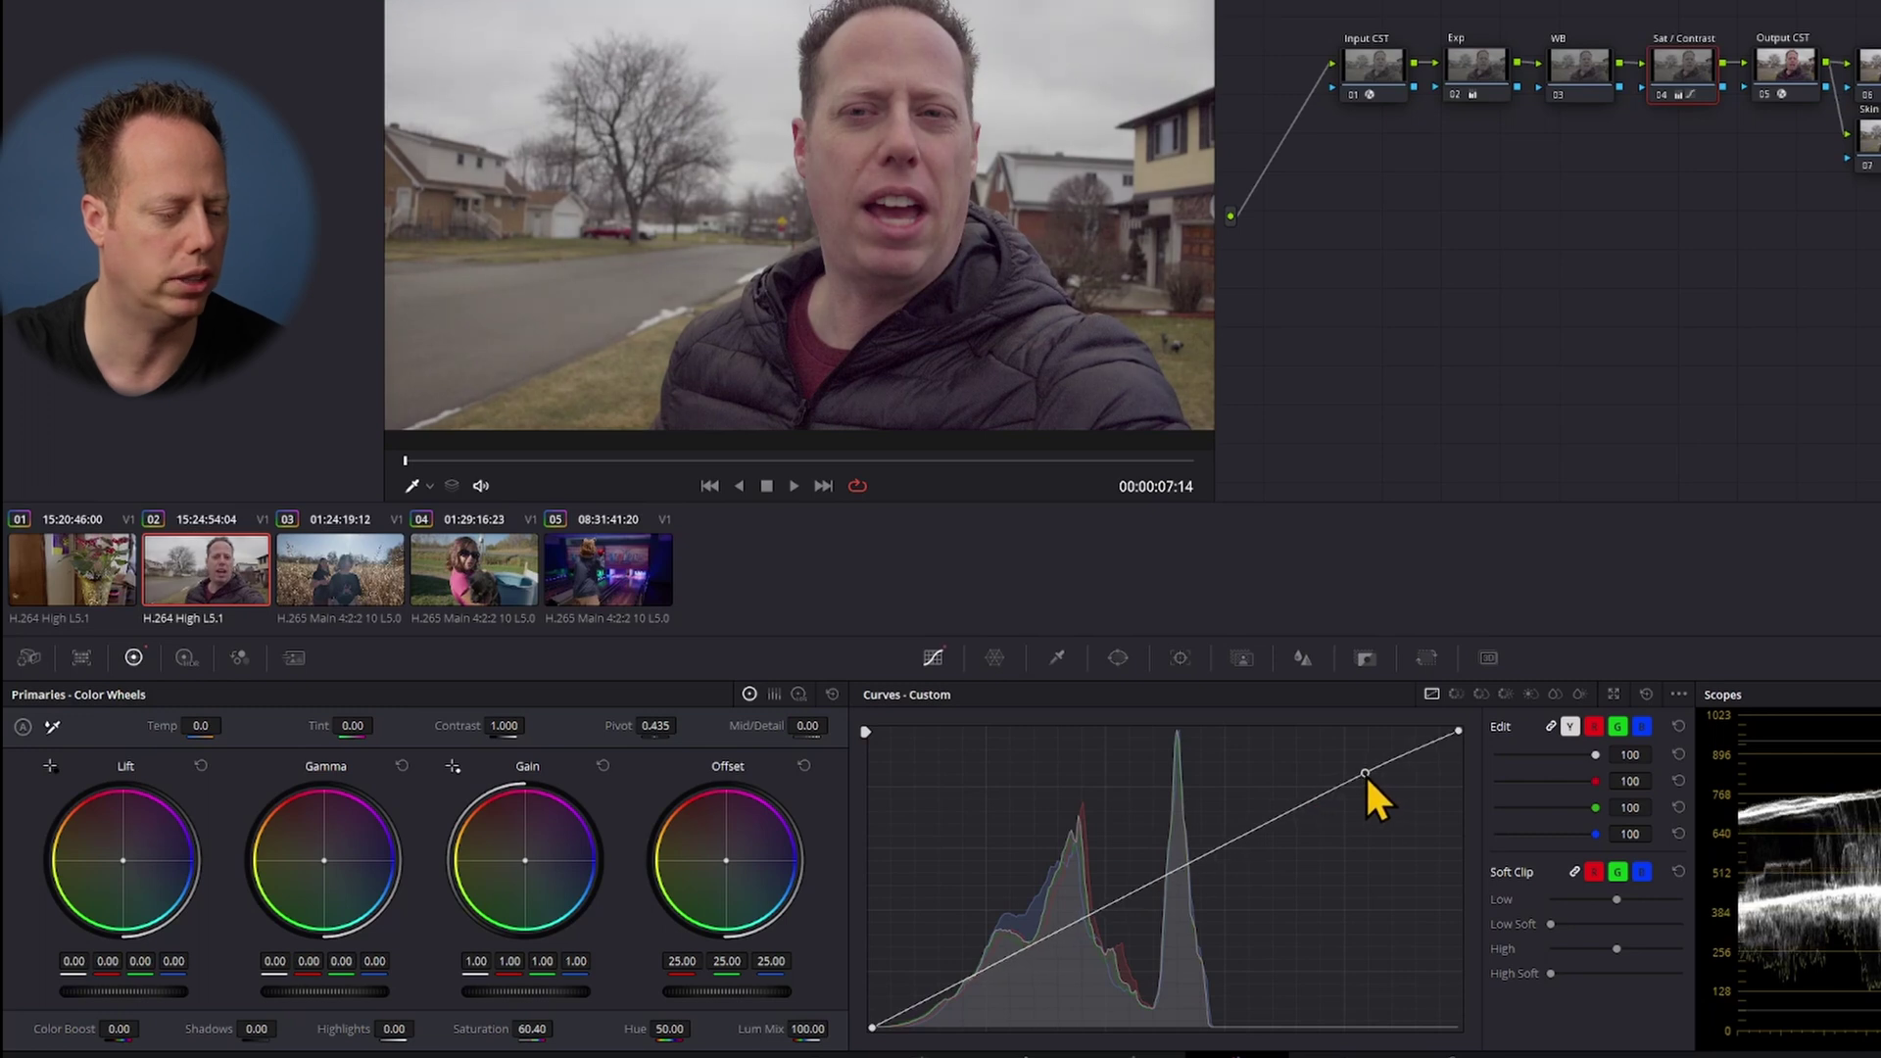
pyautogui.moveTo(950, 986); pyautogui.dragTo(957, 990)
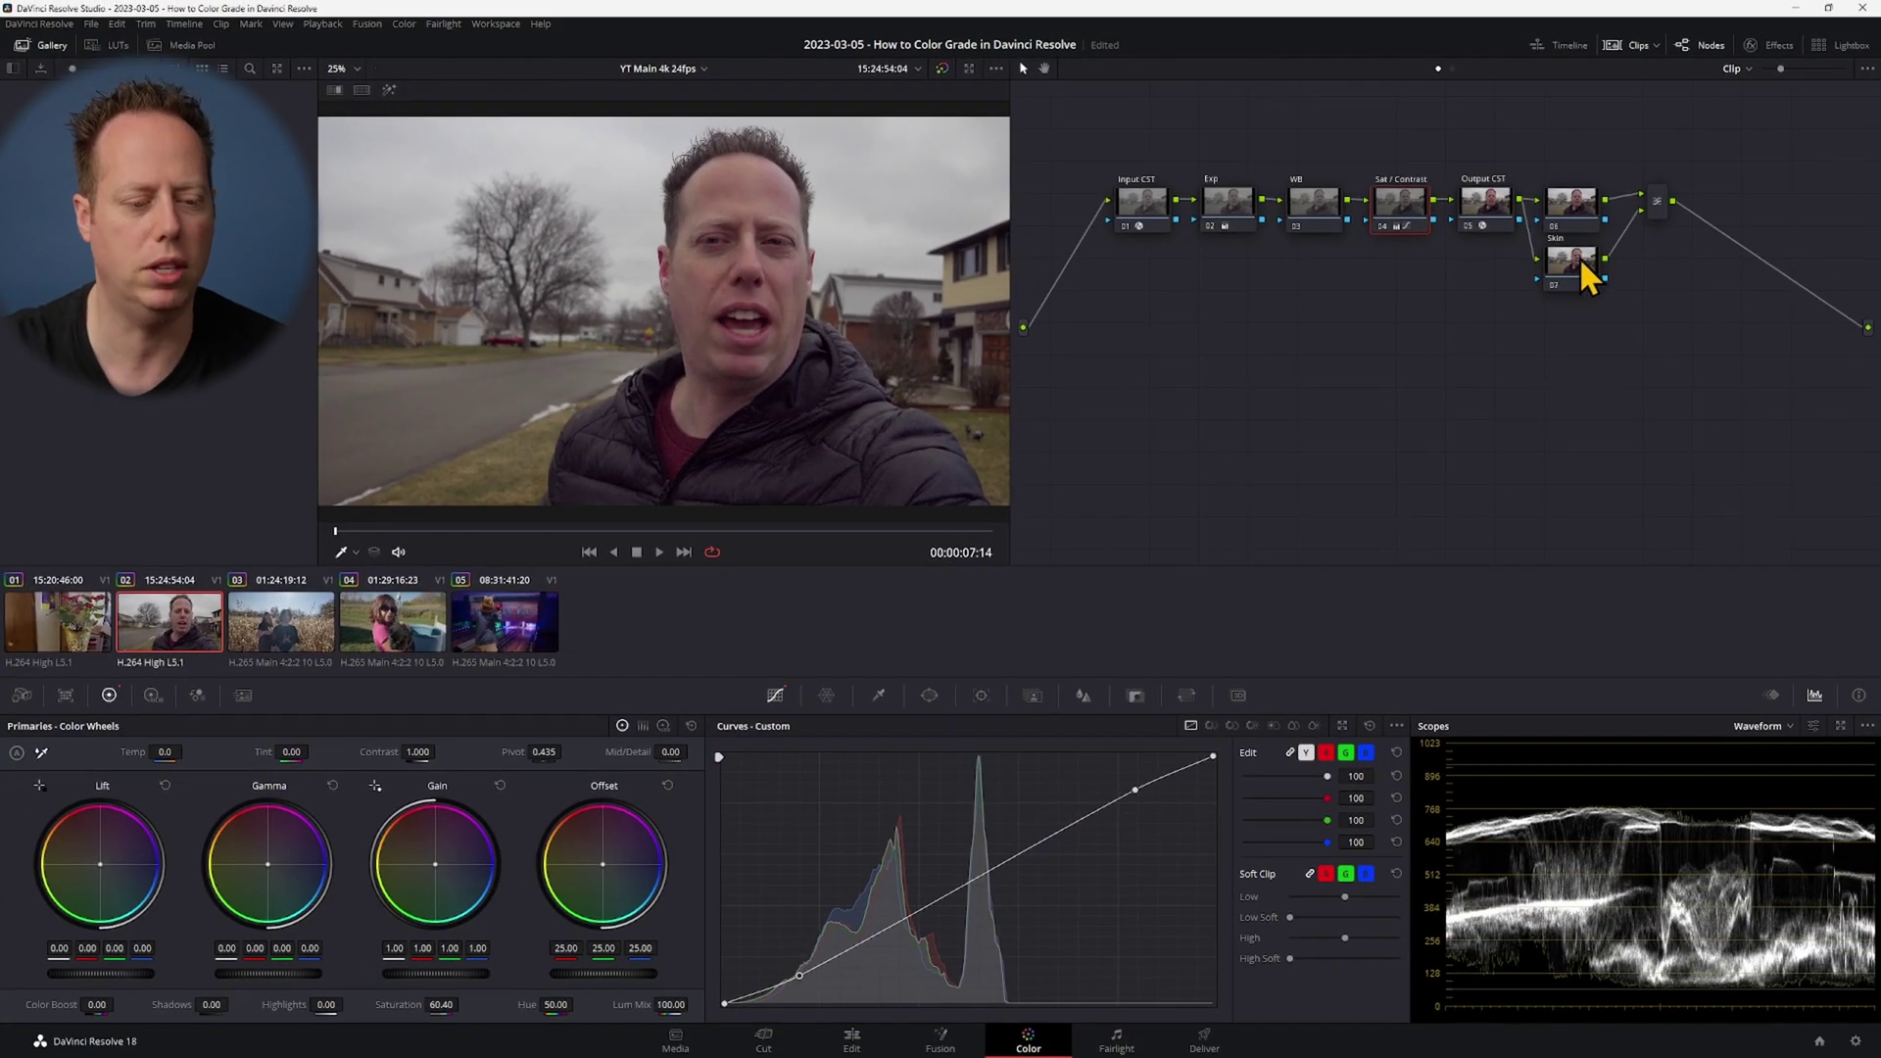
# - Select clip 02's Skin node and switch the scope from Waveform to Vectorscope
pyautogui.click(1572, 263)
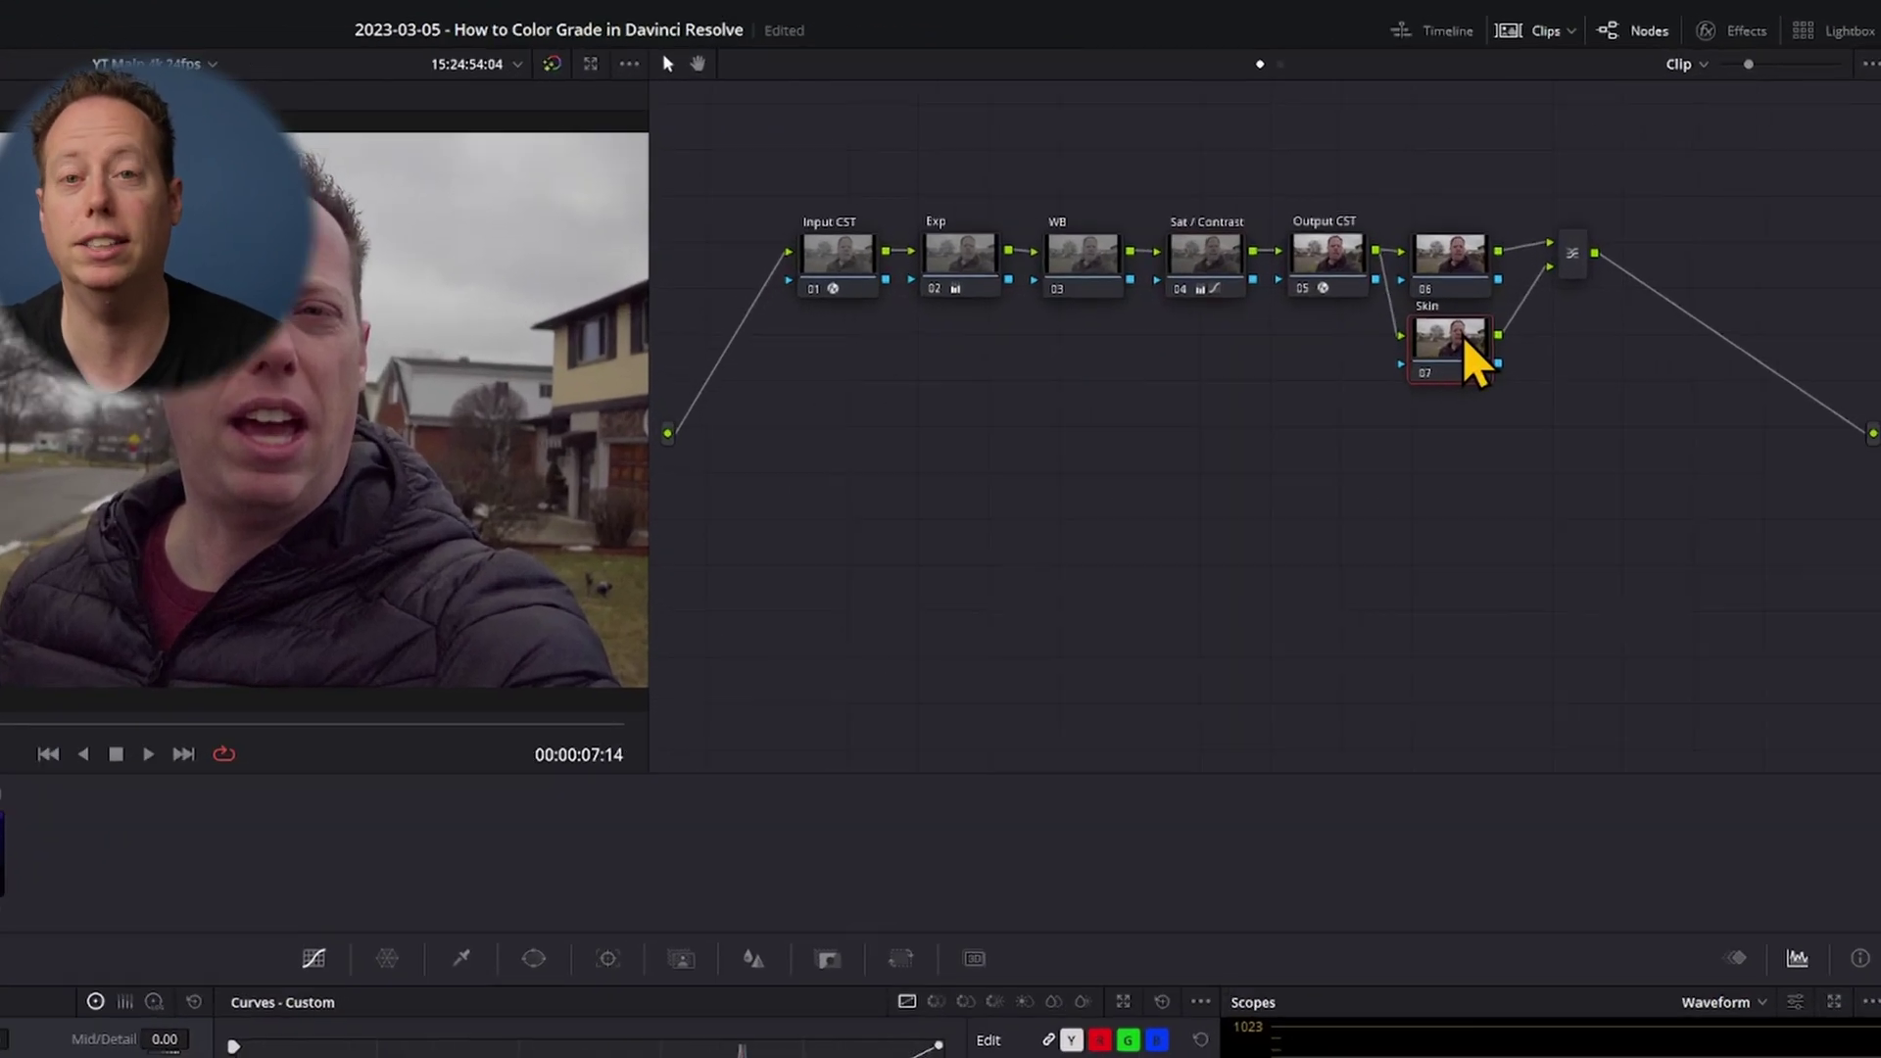
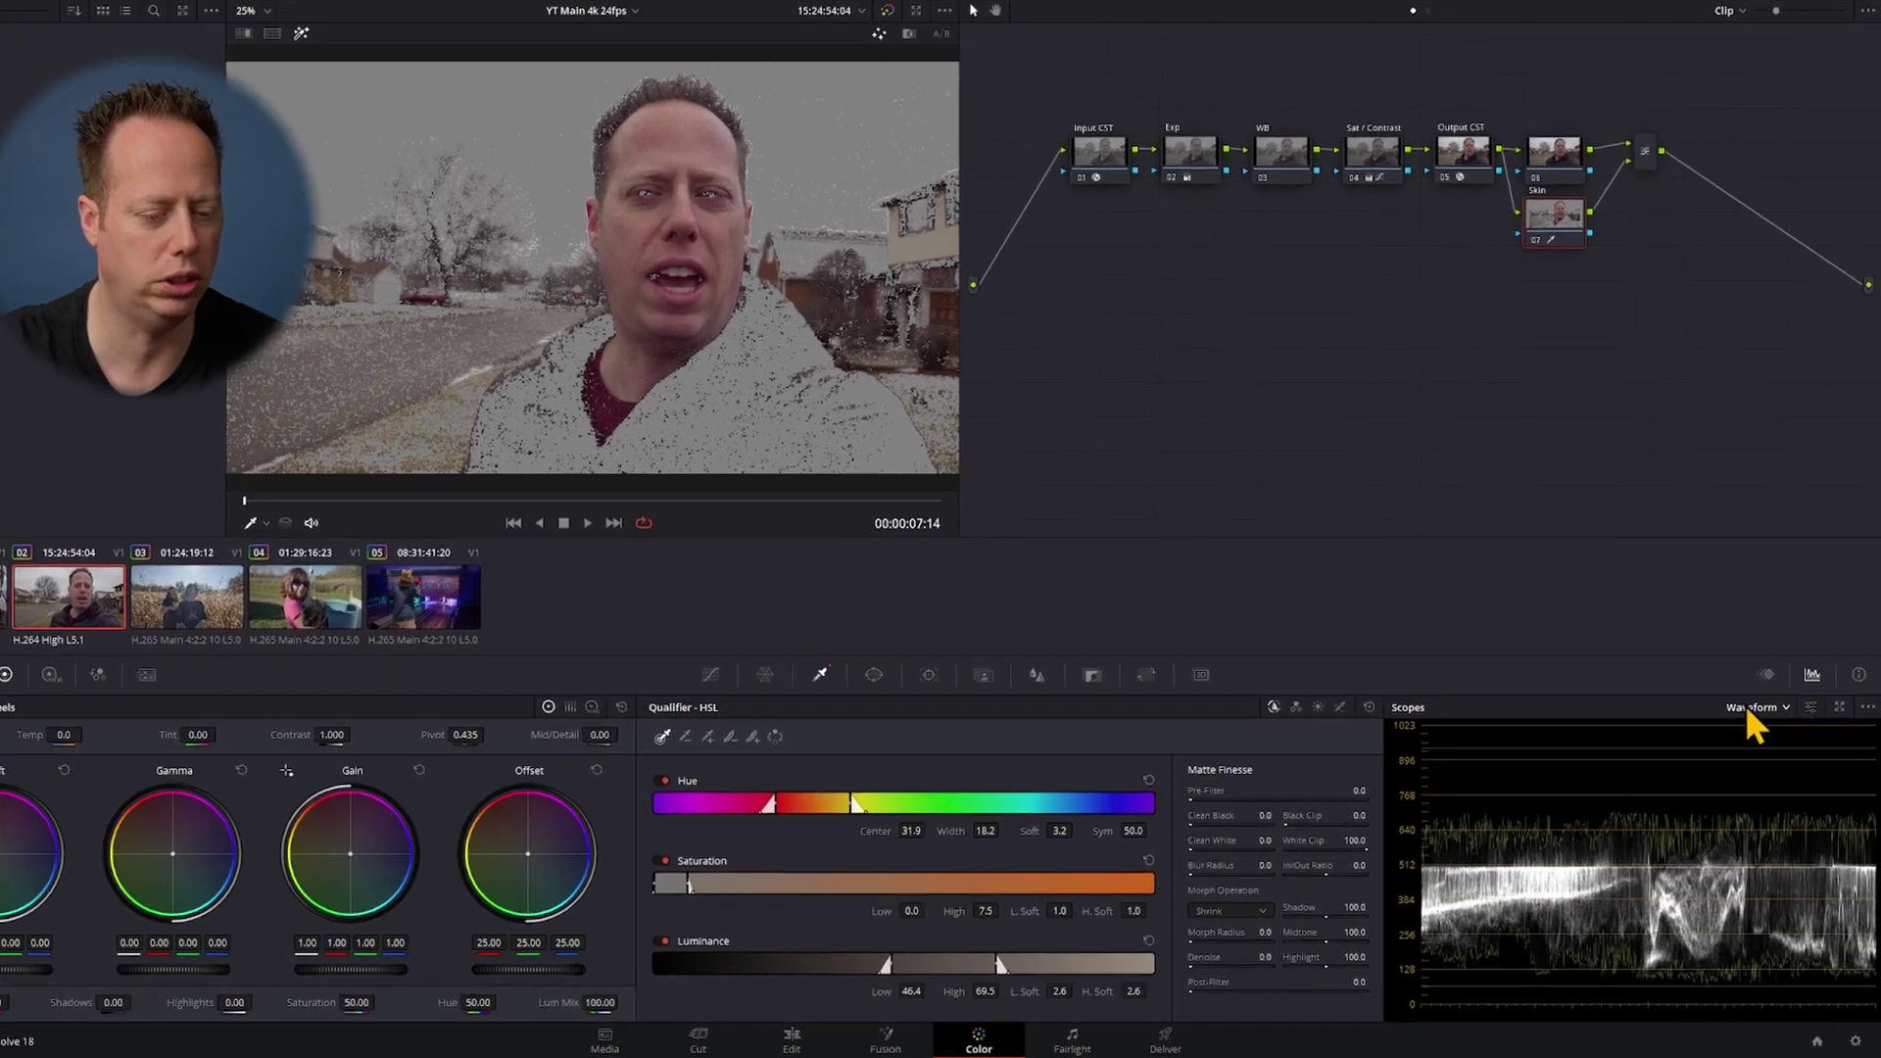
pyautogui.click(1753, 725)
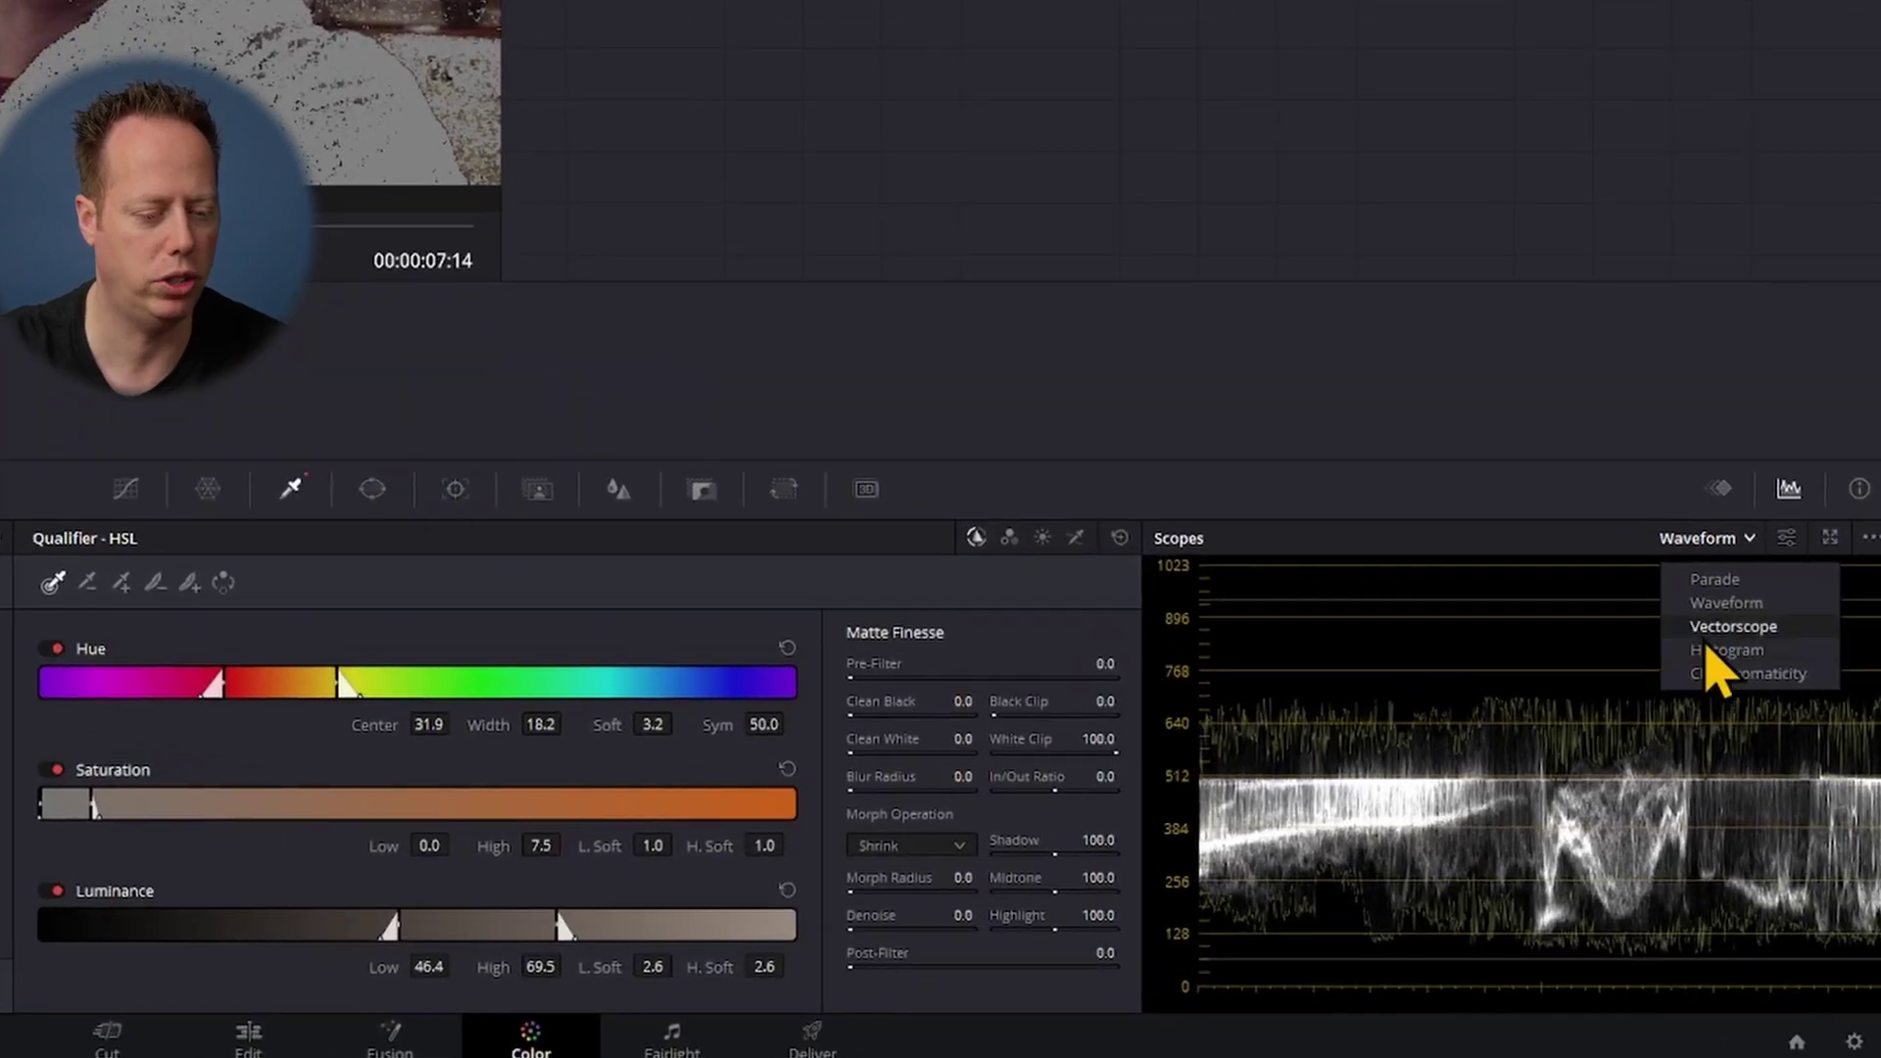
pyautogui.click(1719, 627)
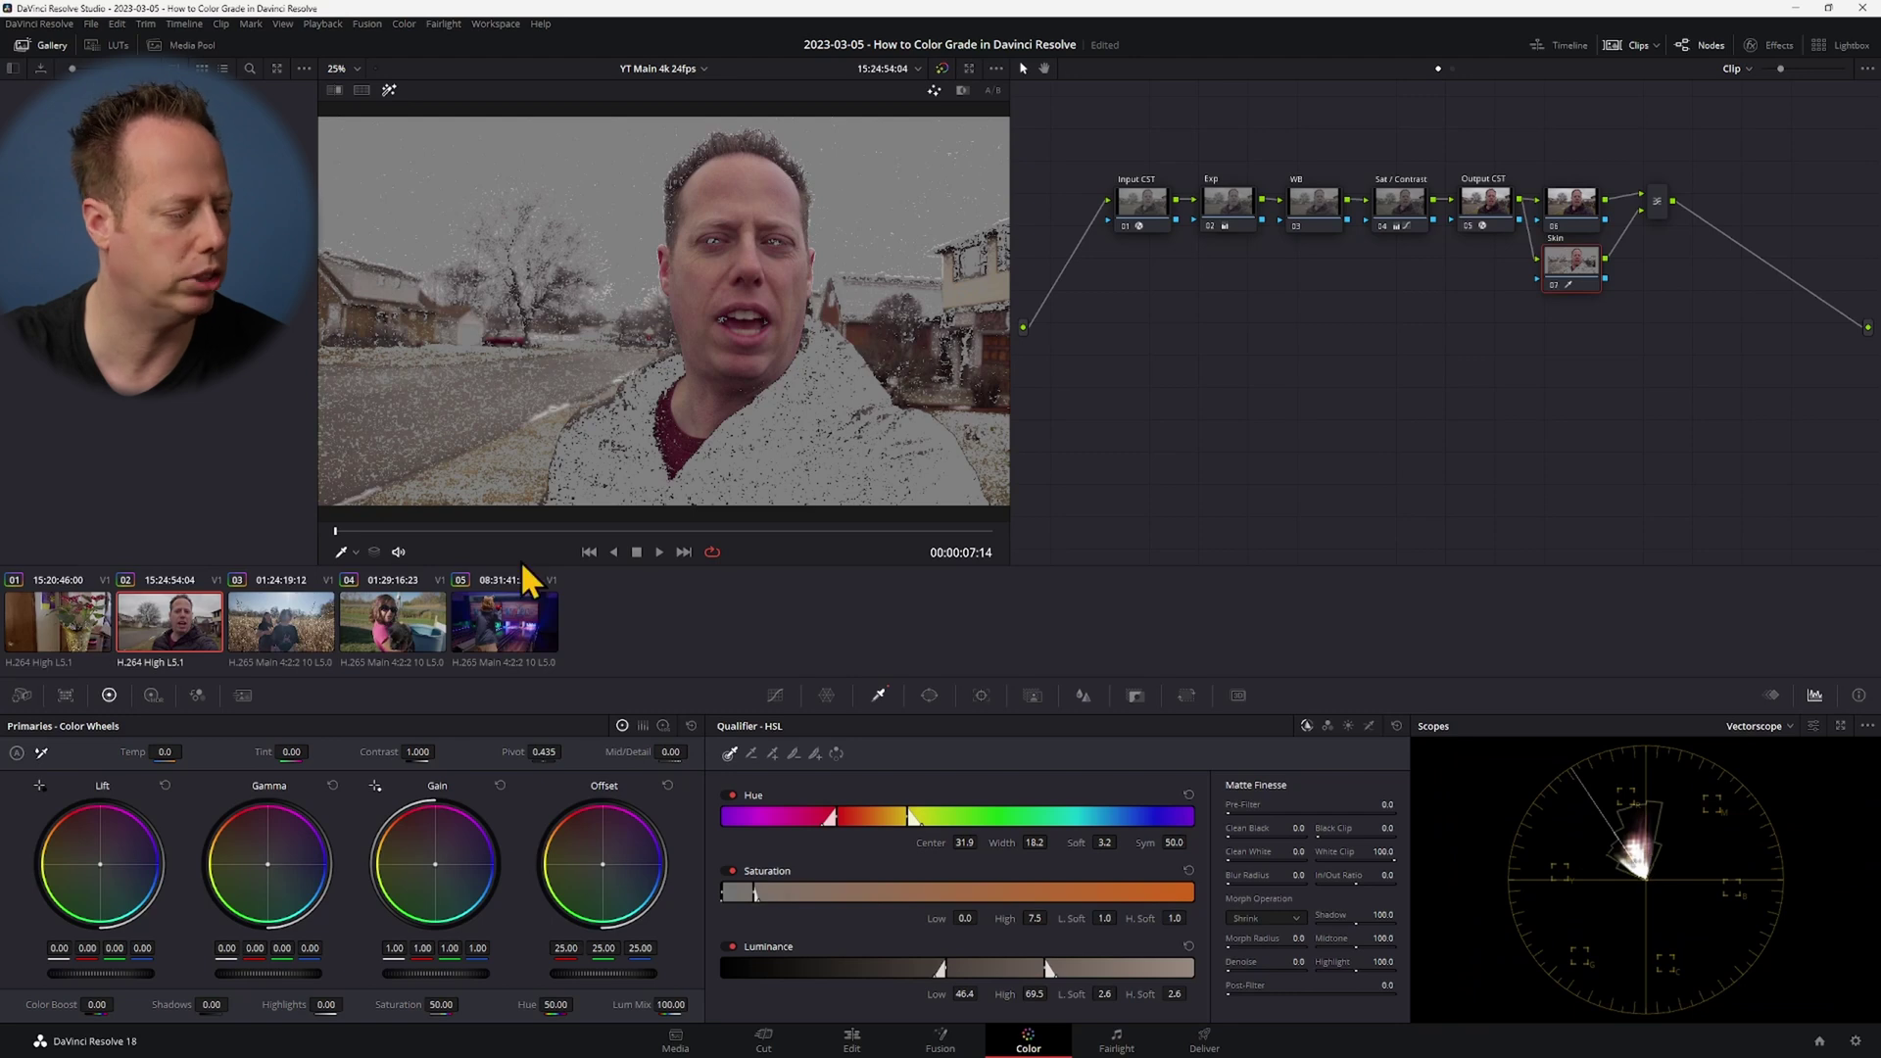
# - Draw a closed curve window around the forehead on the Skin node and check the vectorscope's Show 2x Zoom option
pyautogui.click(935, 698)
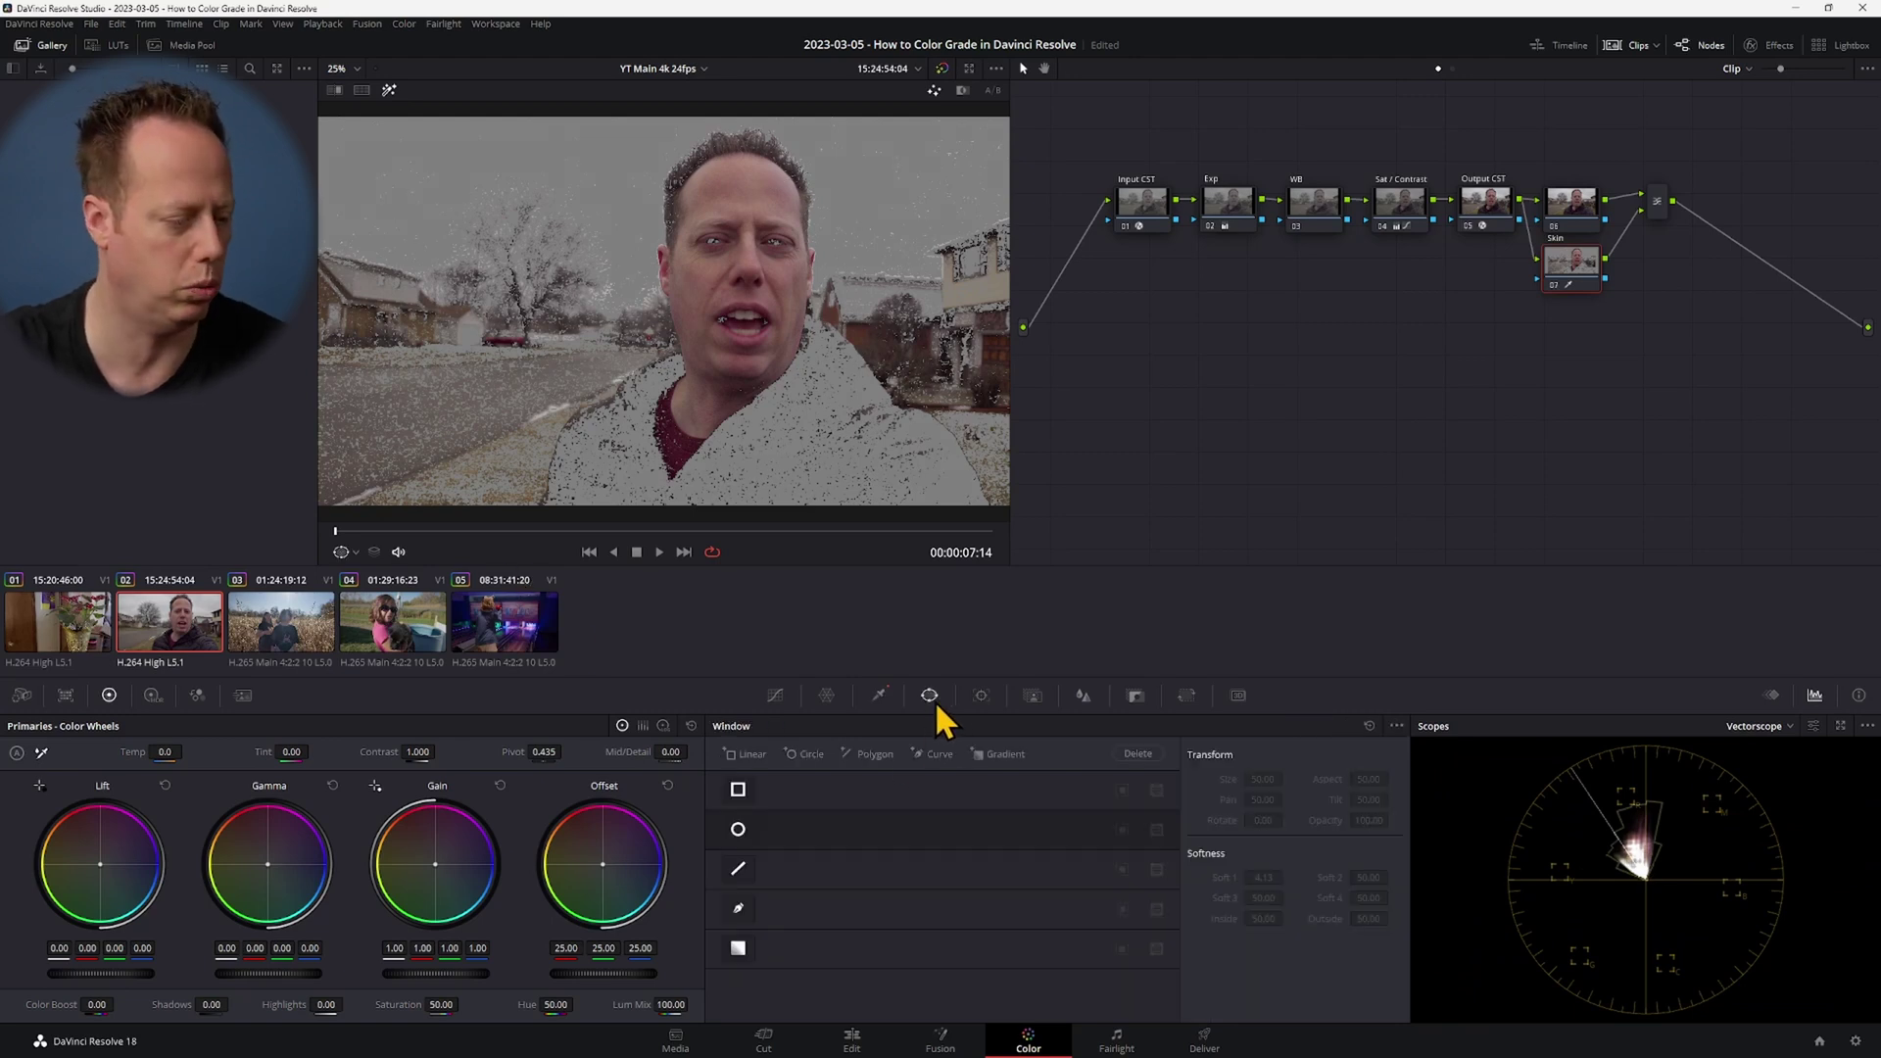
pyautogui.click(738, 909)
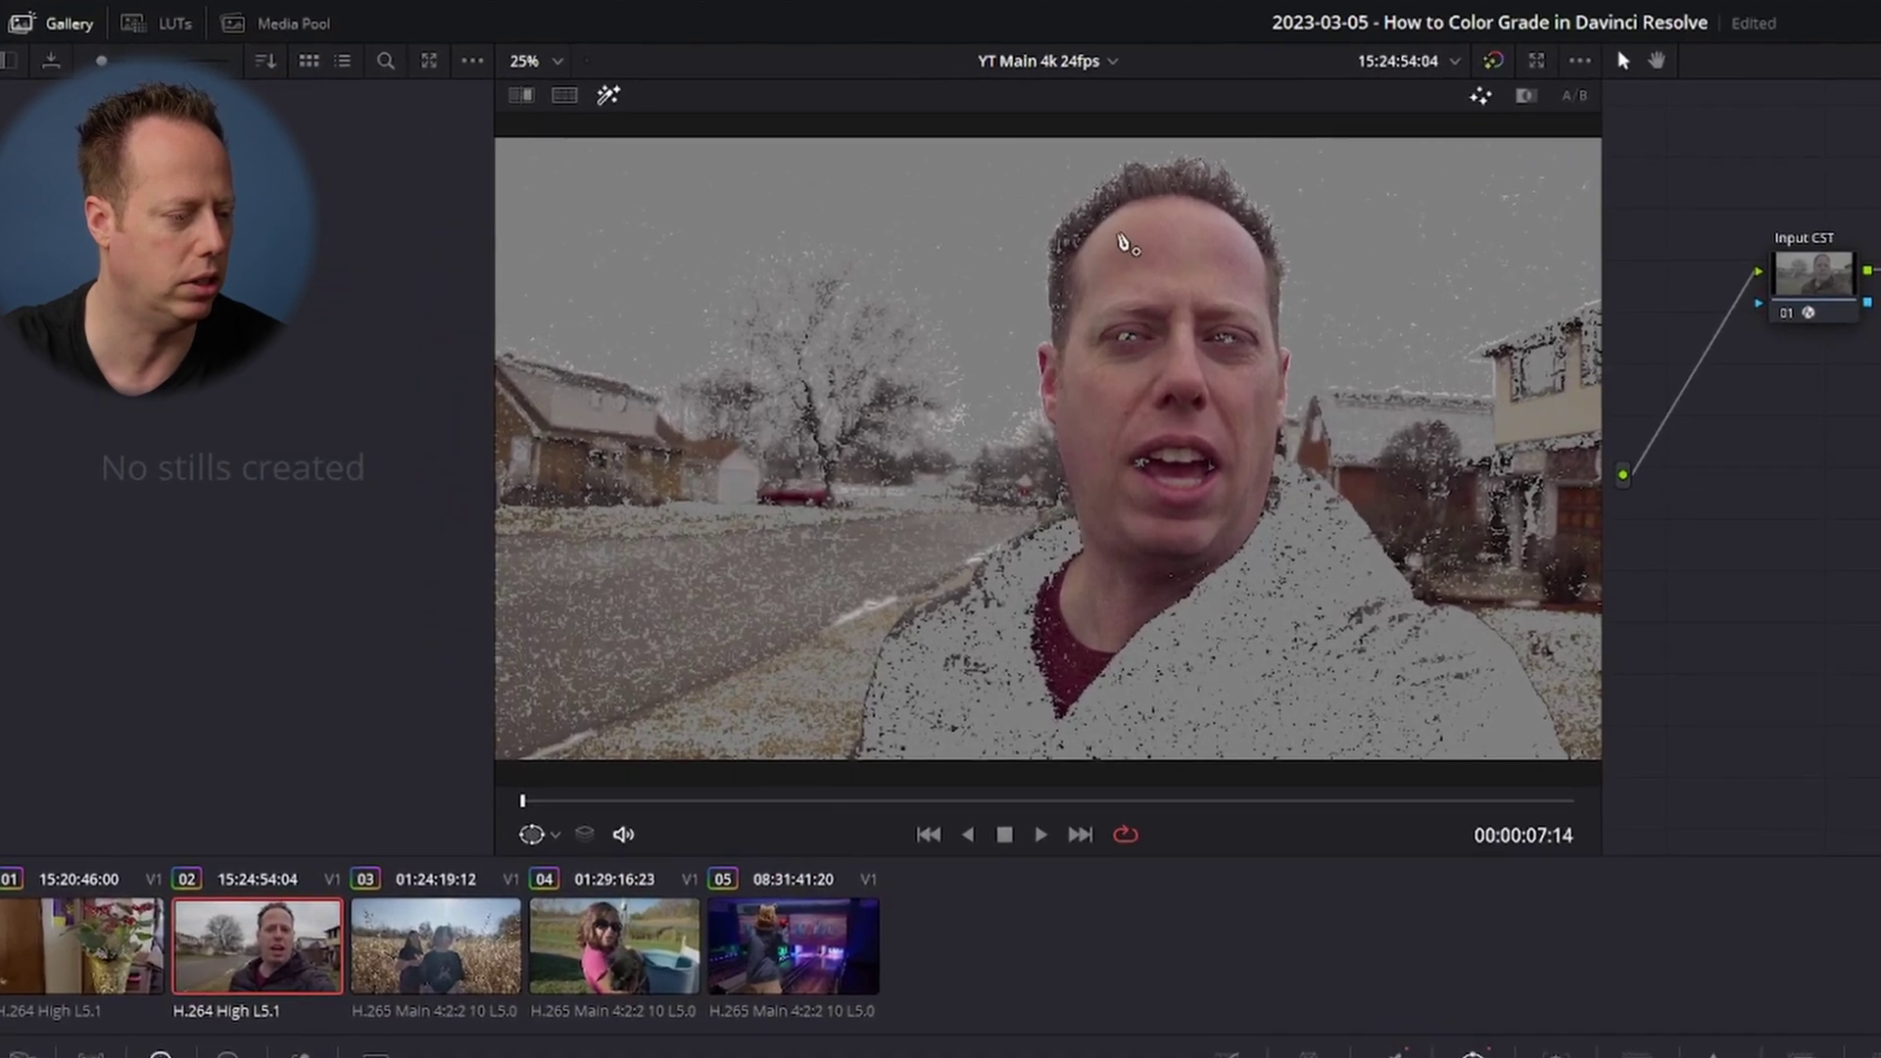
pyautogui.click(1113, 227)
pyautogui.click(1106, 291)
pyautogui.click(1248, 309)
pyautogui.click(1231, 235)
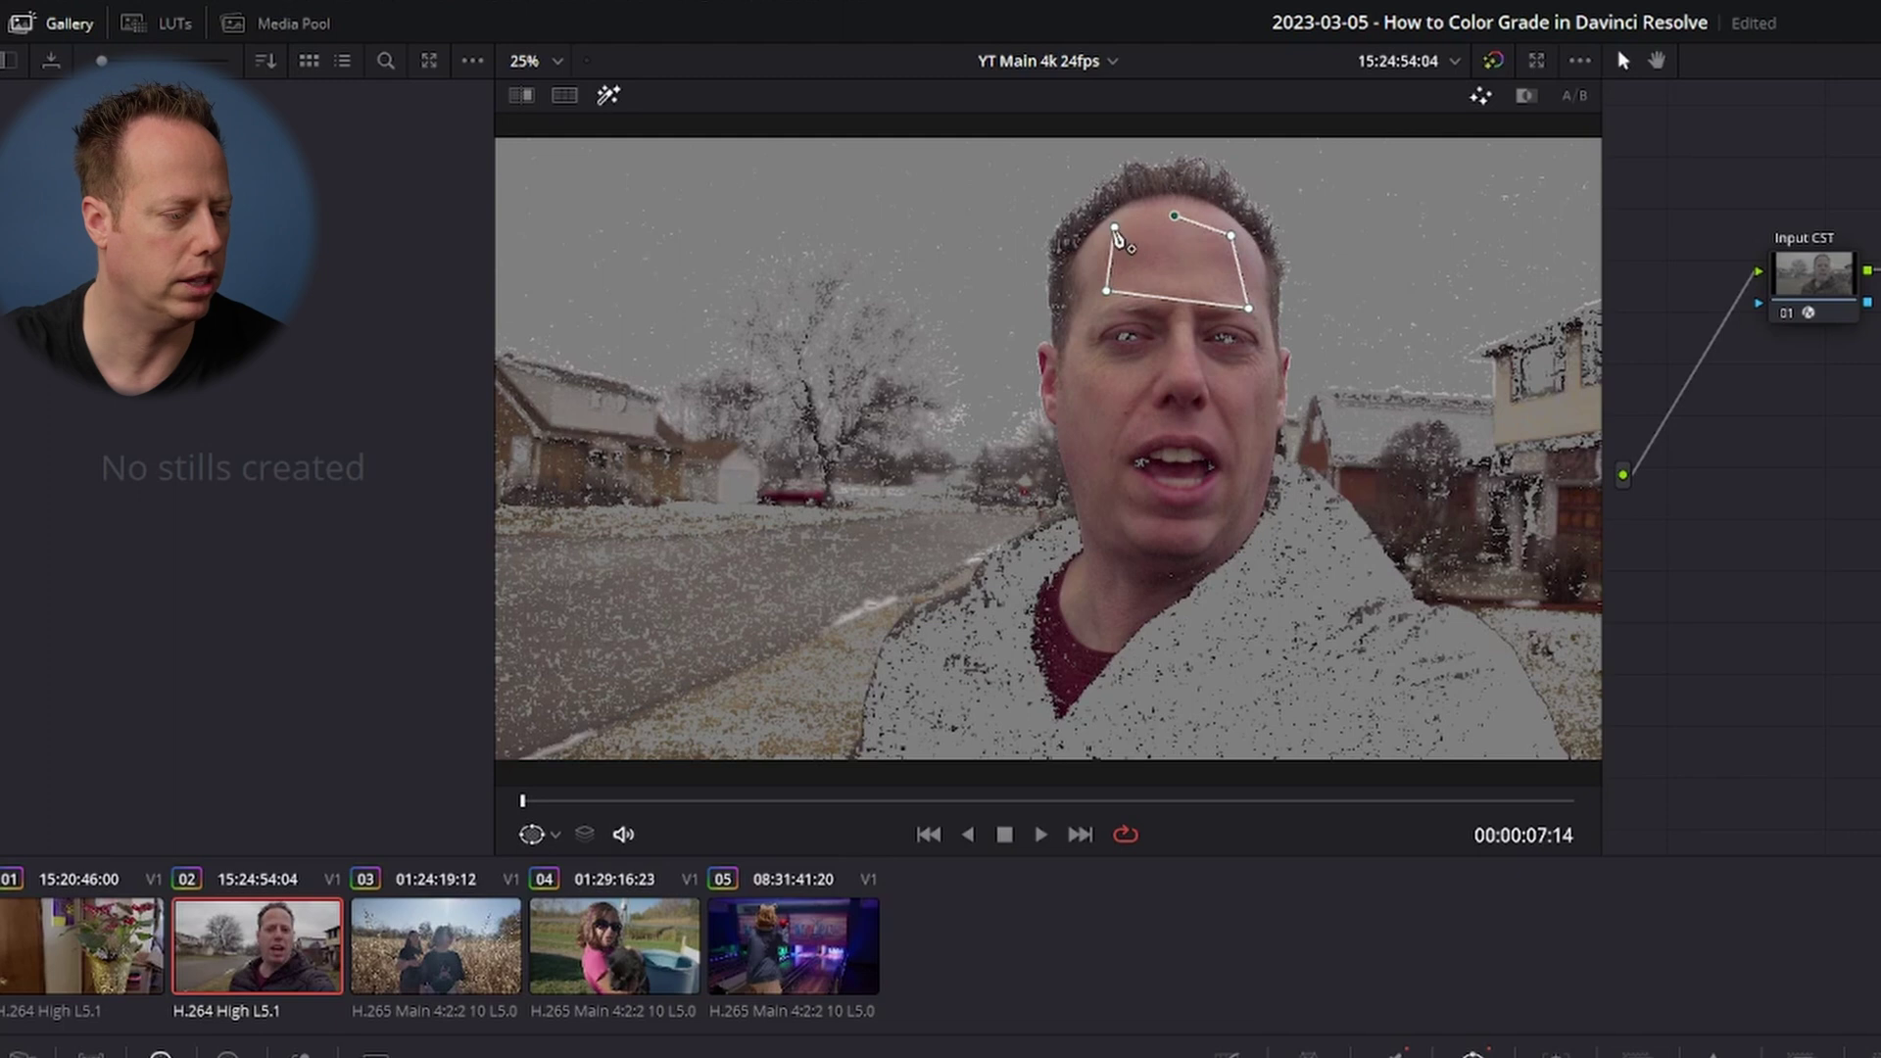
pyautogui.click(1115, 229)
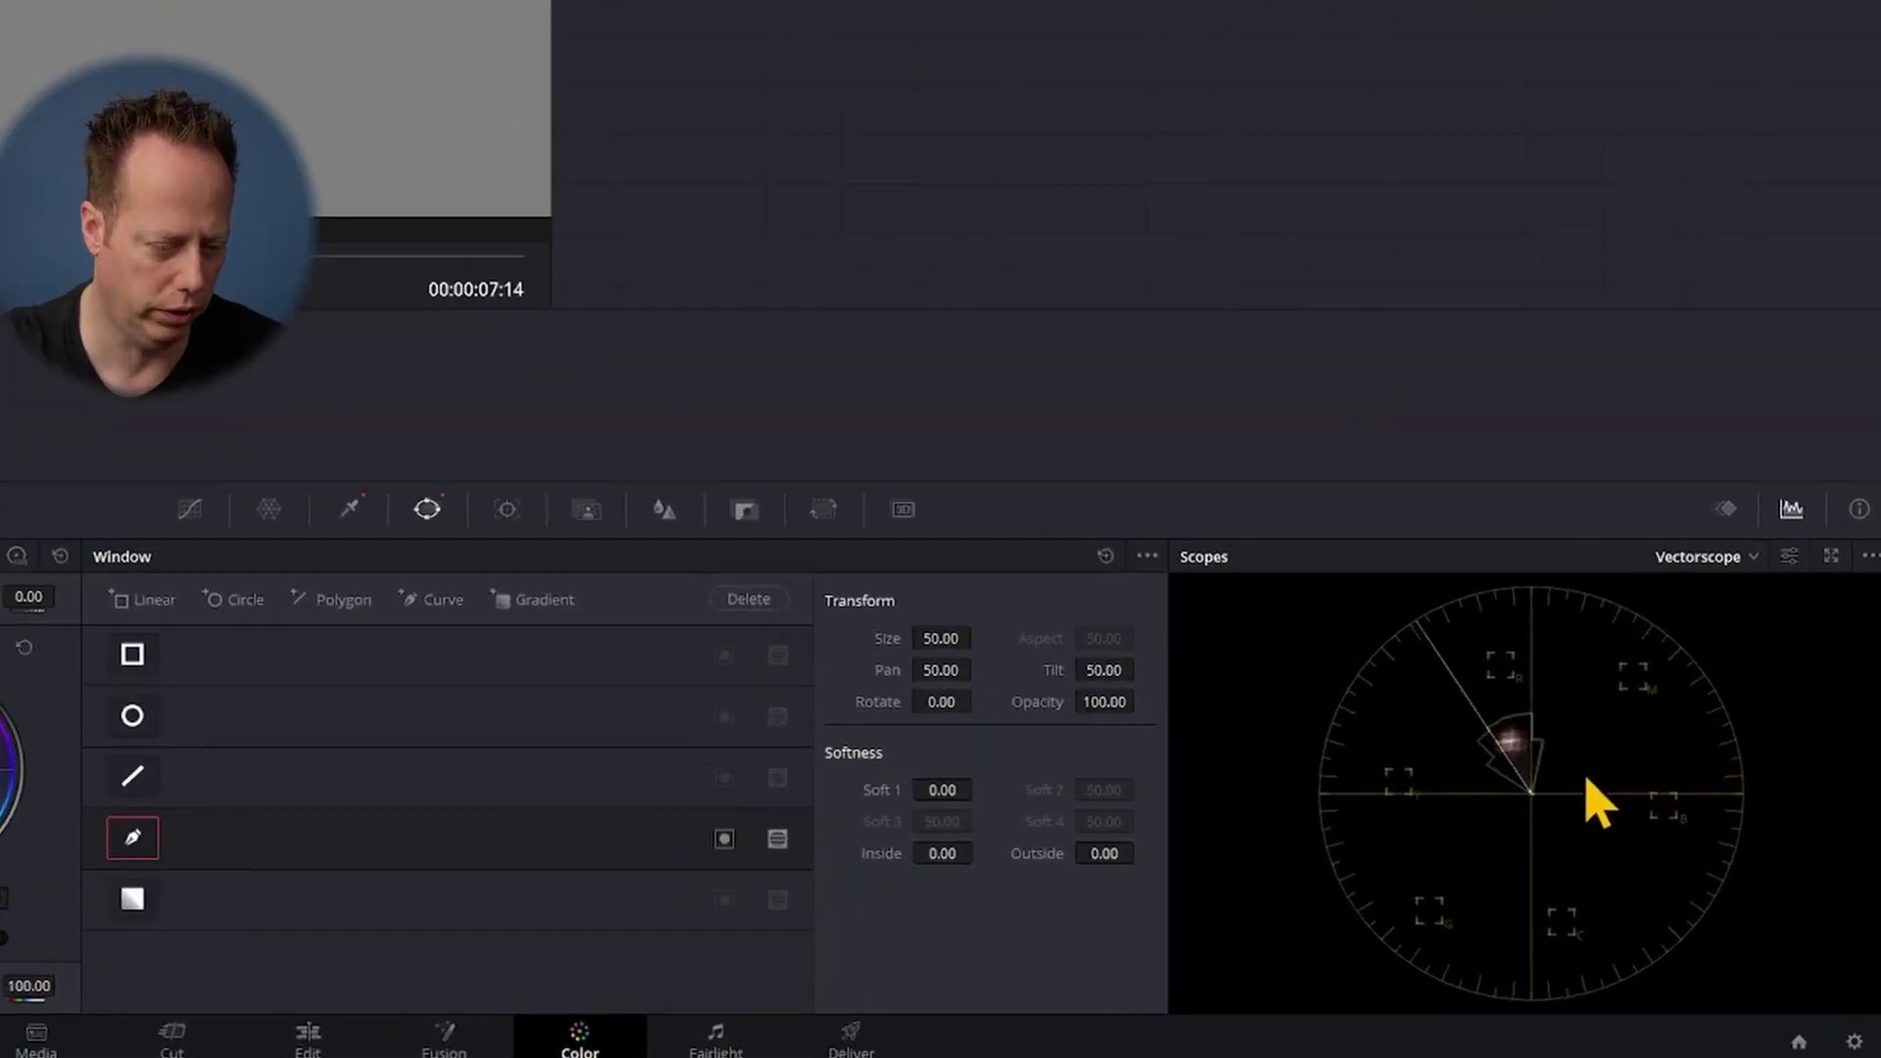
pyautogui.click(1787, 538)
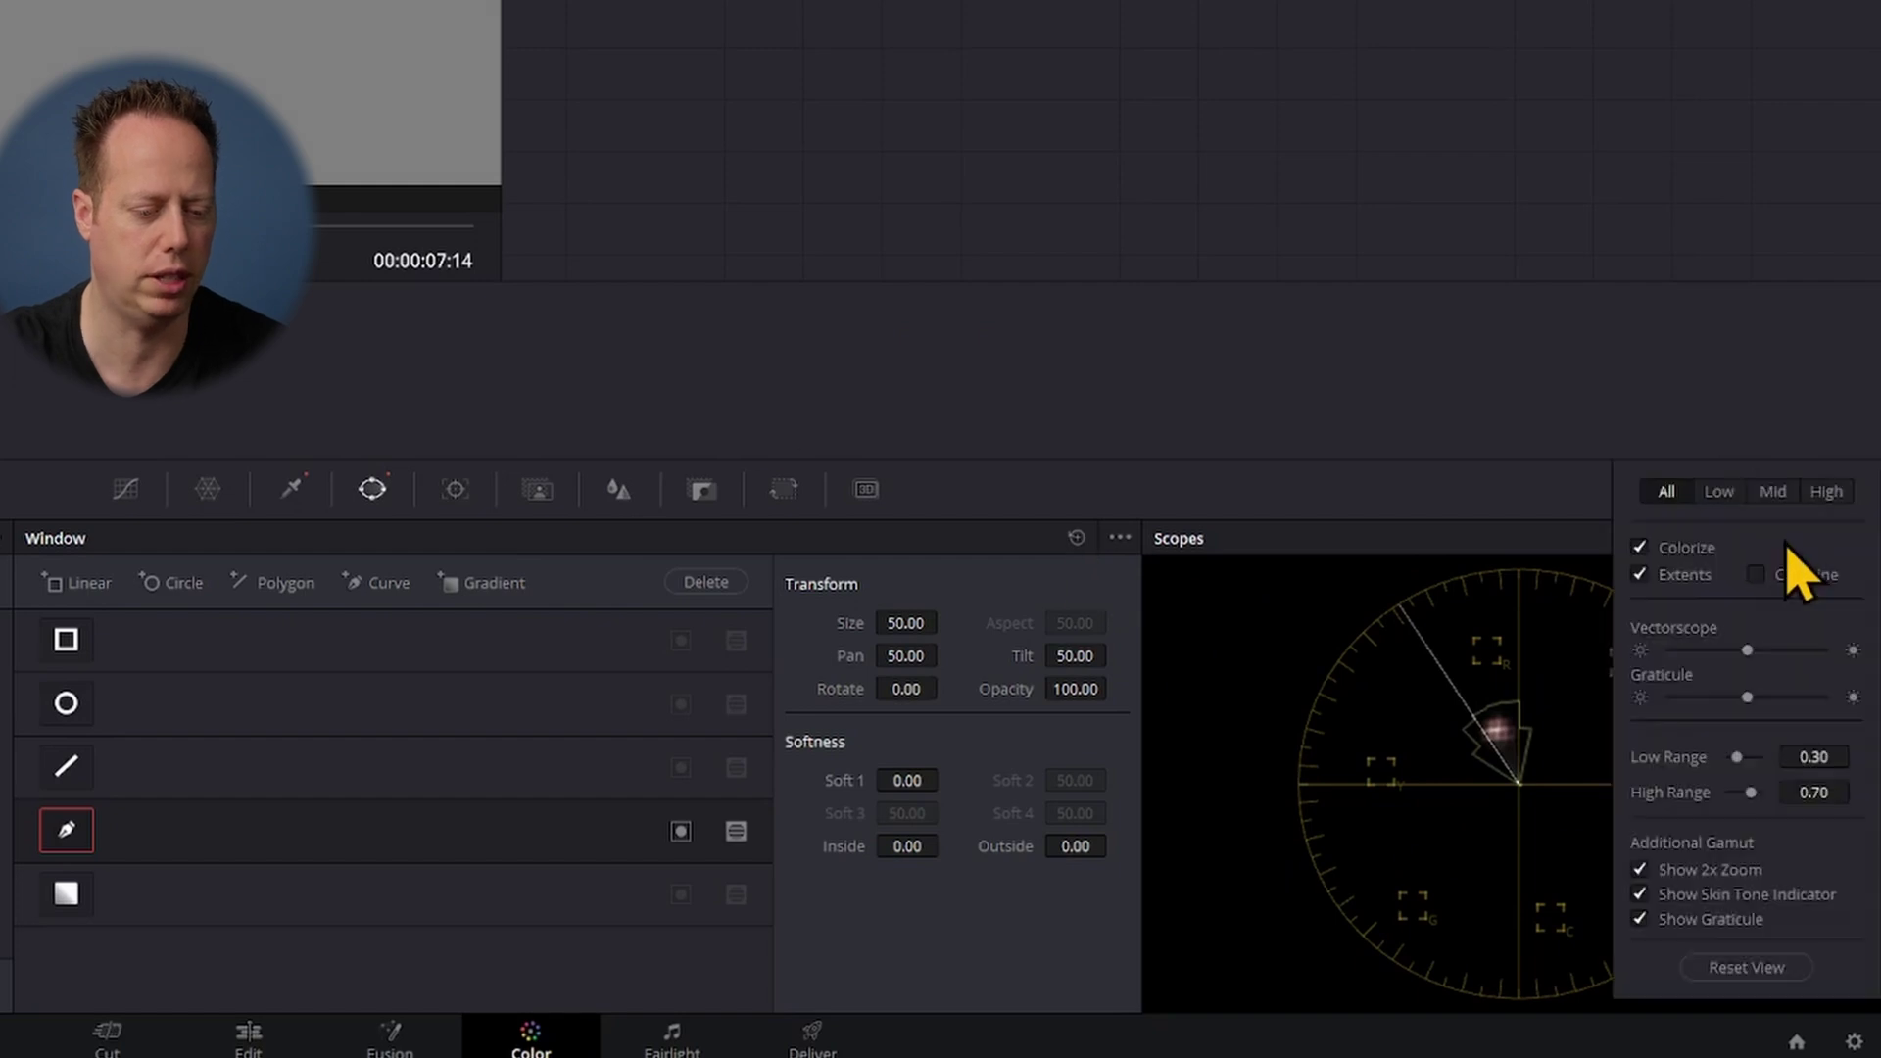
pyautogui.click(1685, 871)
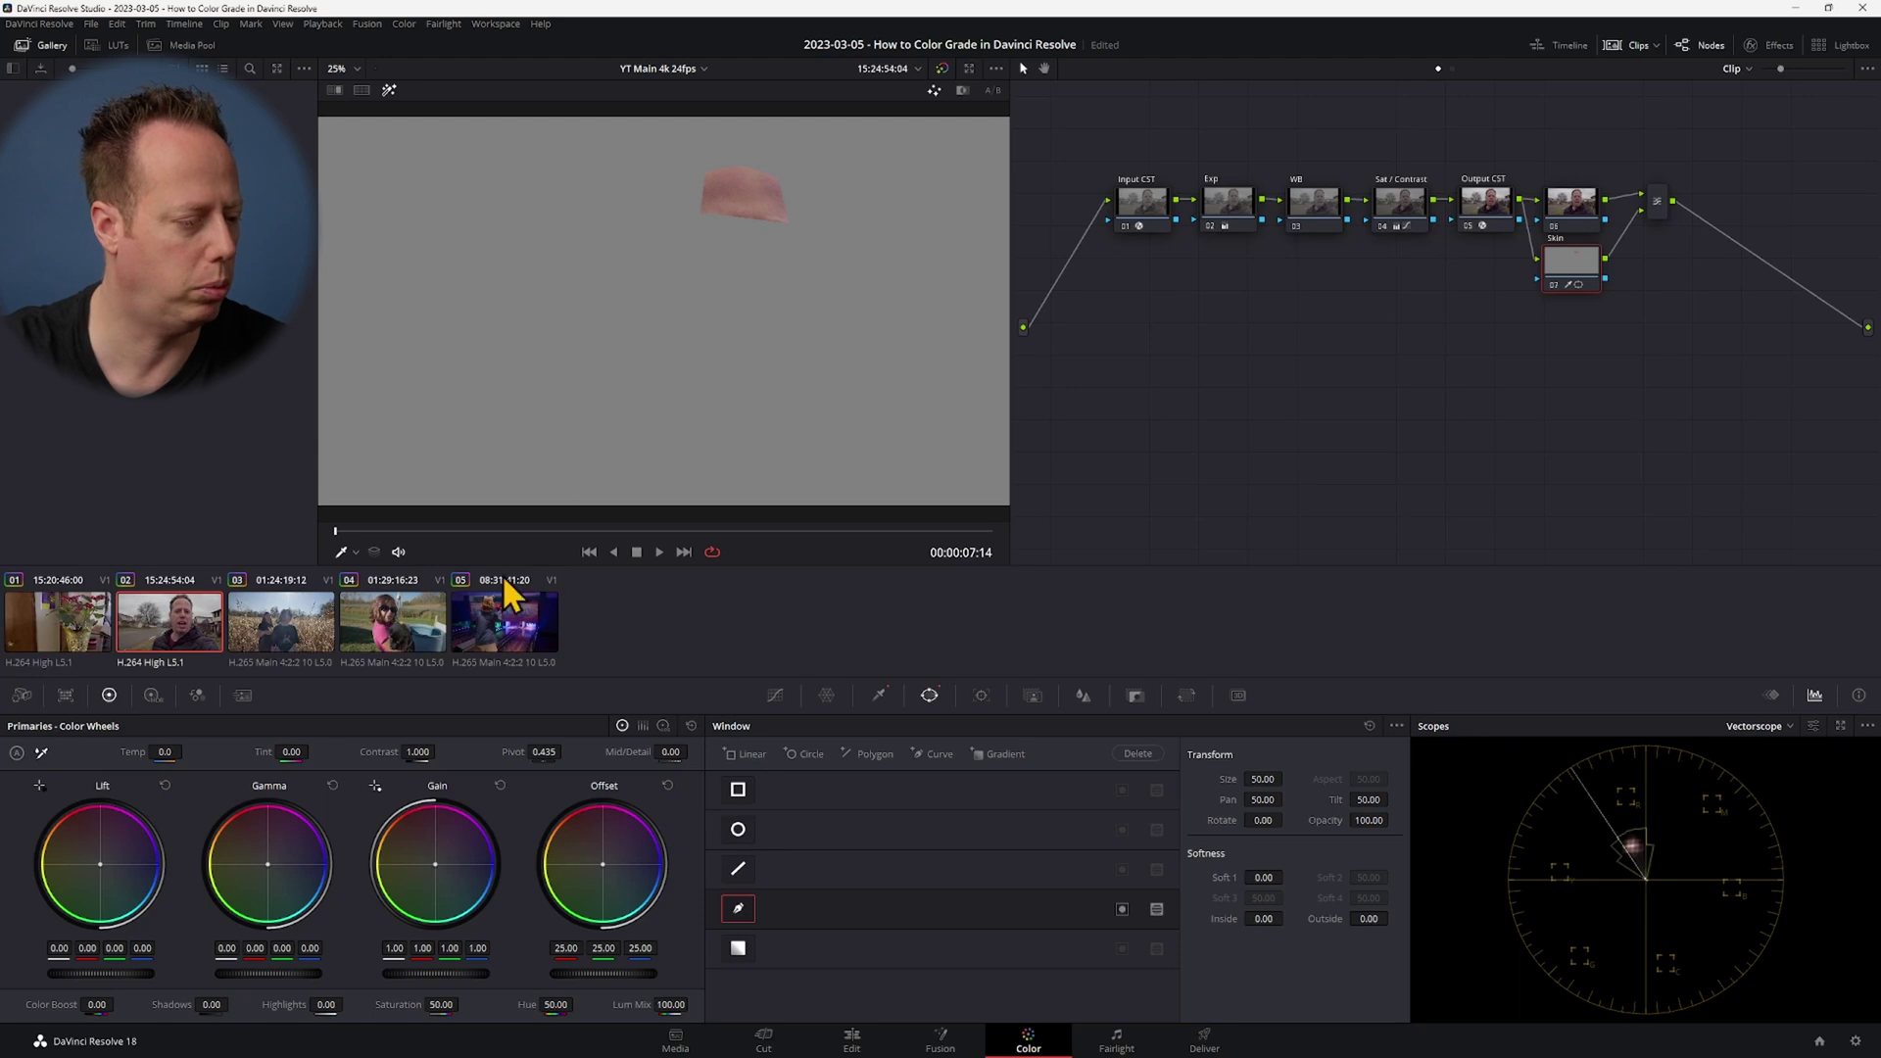
# - Turn off the viewer highlight and the forehead window, then try a temperature of -1200 on the Skin node and reset it
pyautogui.click(389, 91)
pyautogui.click(738, 909)
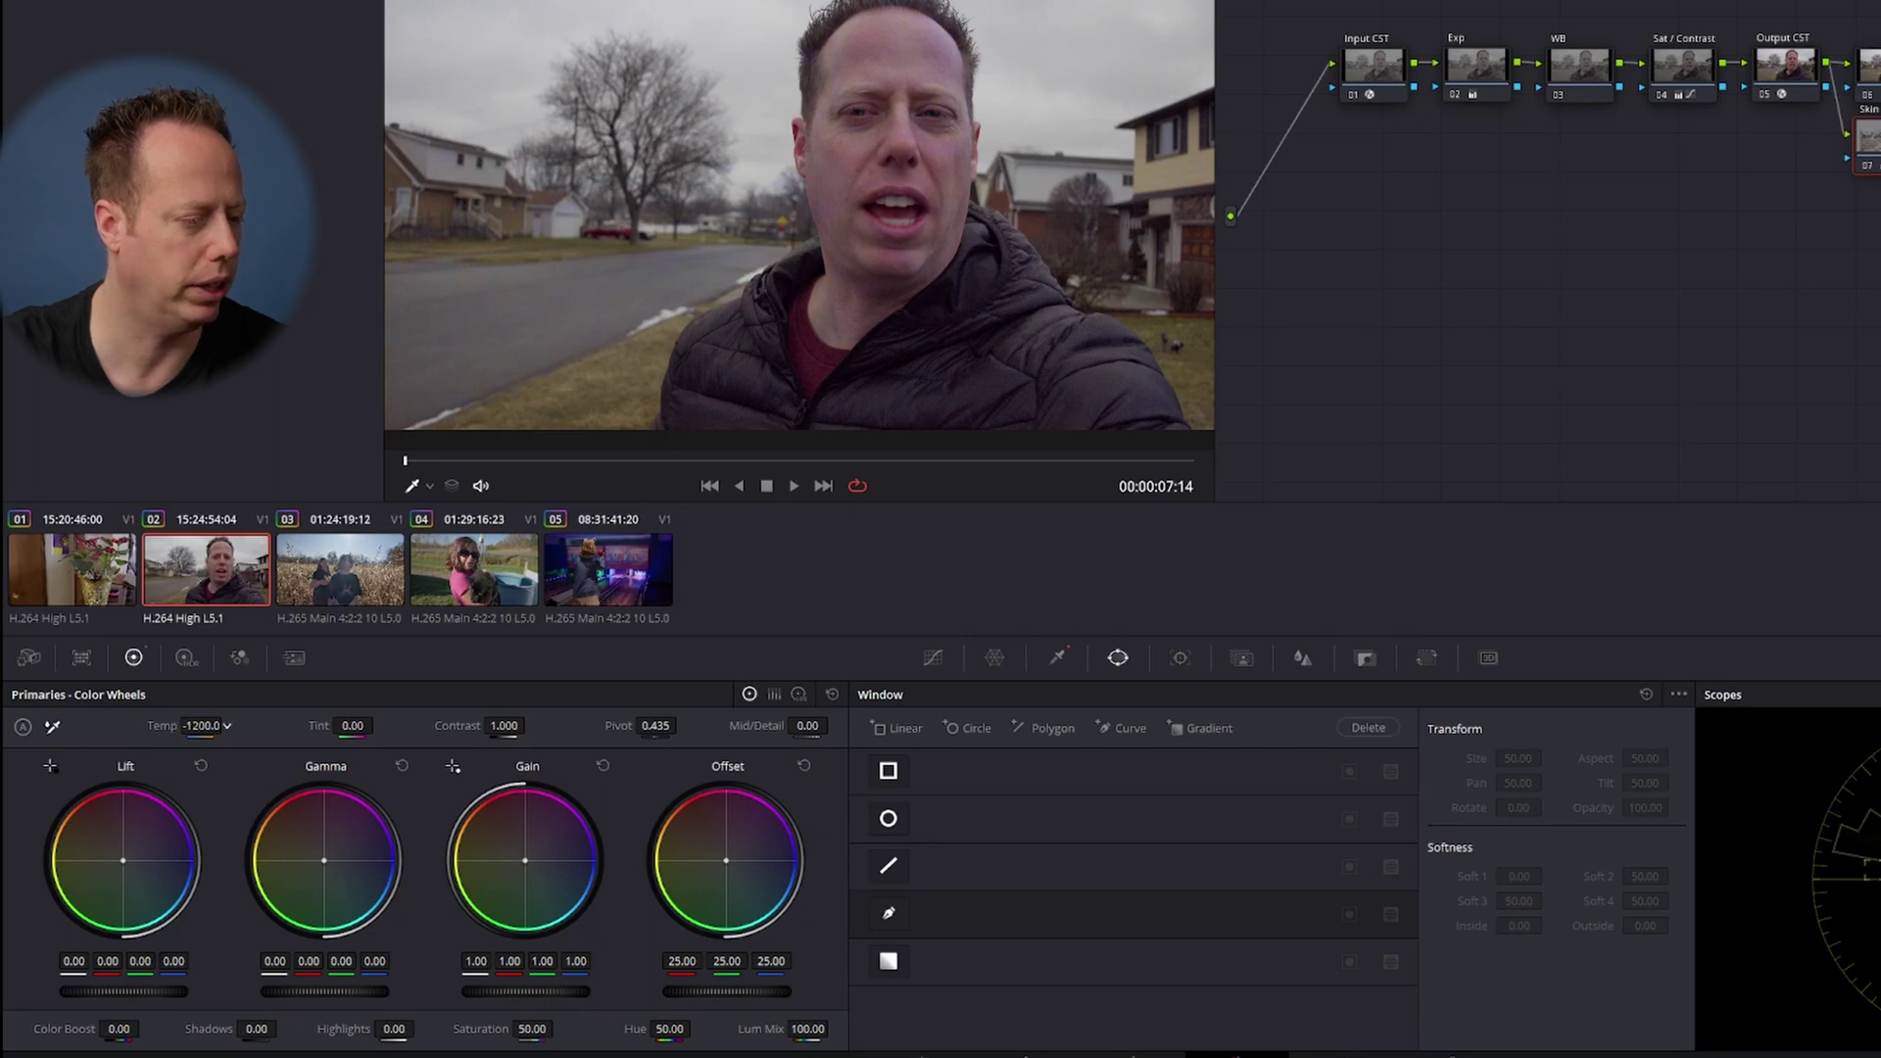
pyautogui.moveTo(226, 725); pyautogui.dragTo(148, 722)
pyautogui.doubleClick(160, 726)
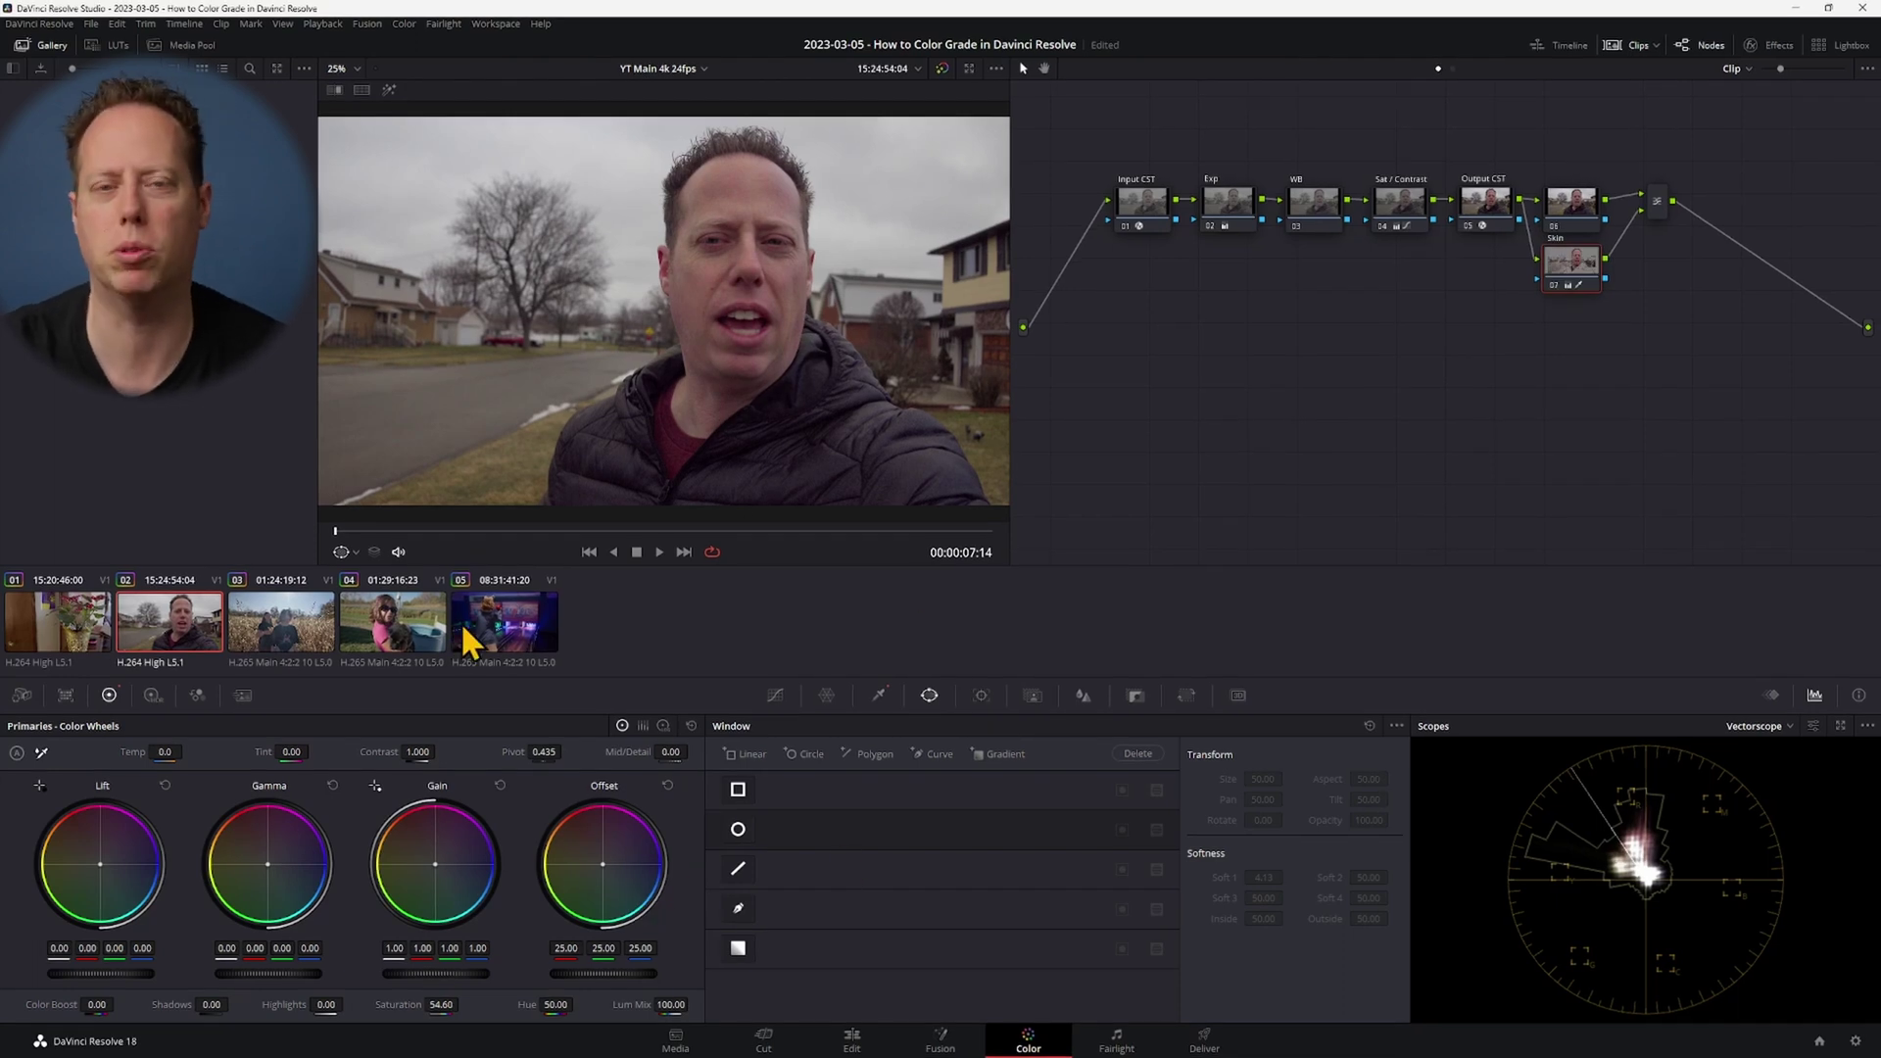
# - Open clip 03 for grading and switch the scope back to Waveform
pyautogui.click(281, 627)
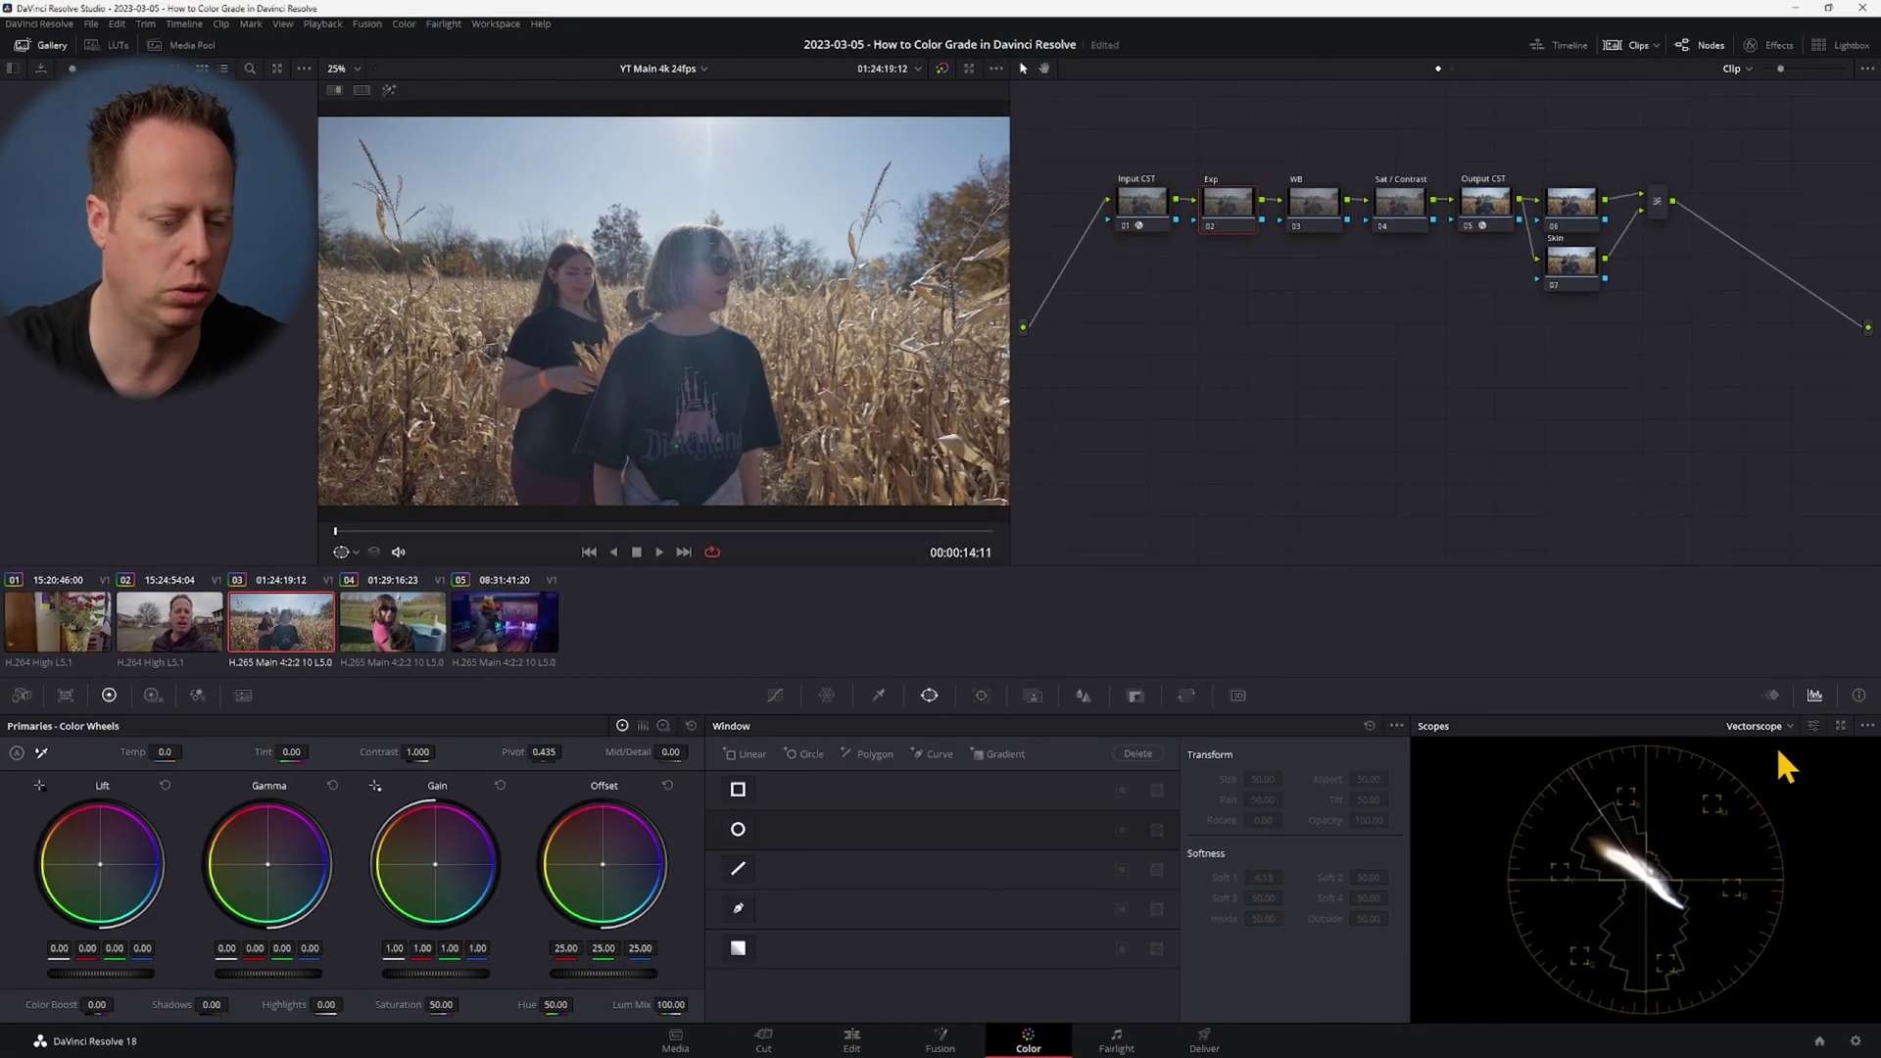
pyautogui.click(1763, 726)
pyautogui.click(1770, 768)
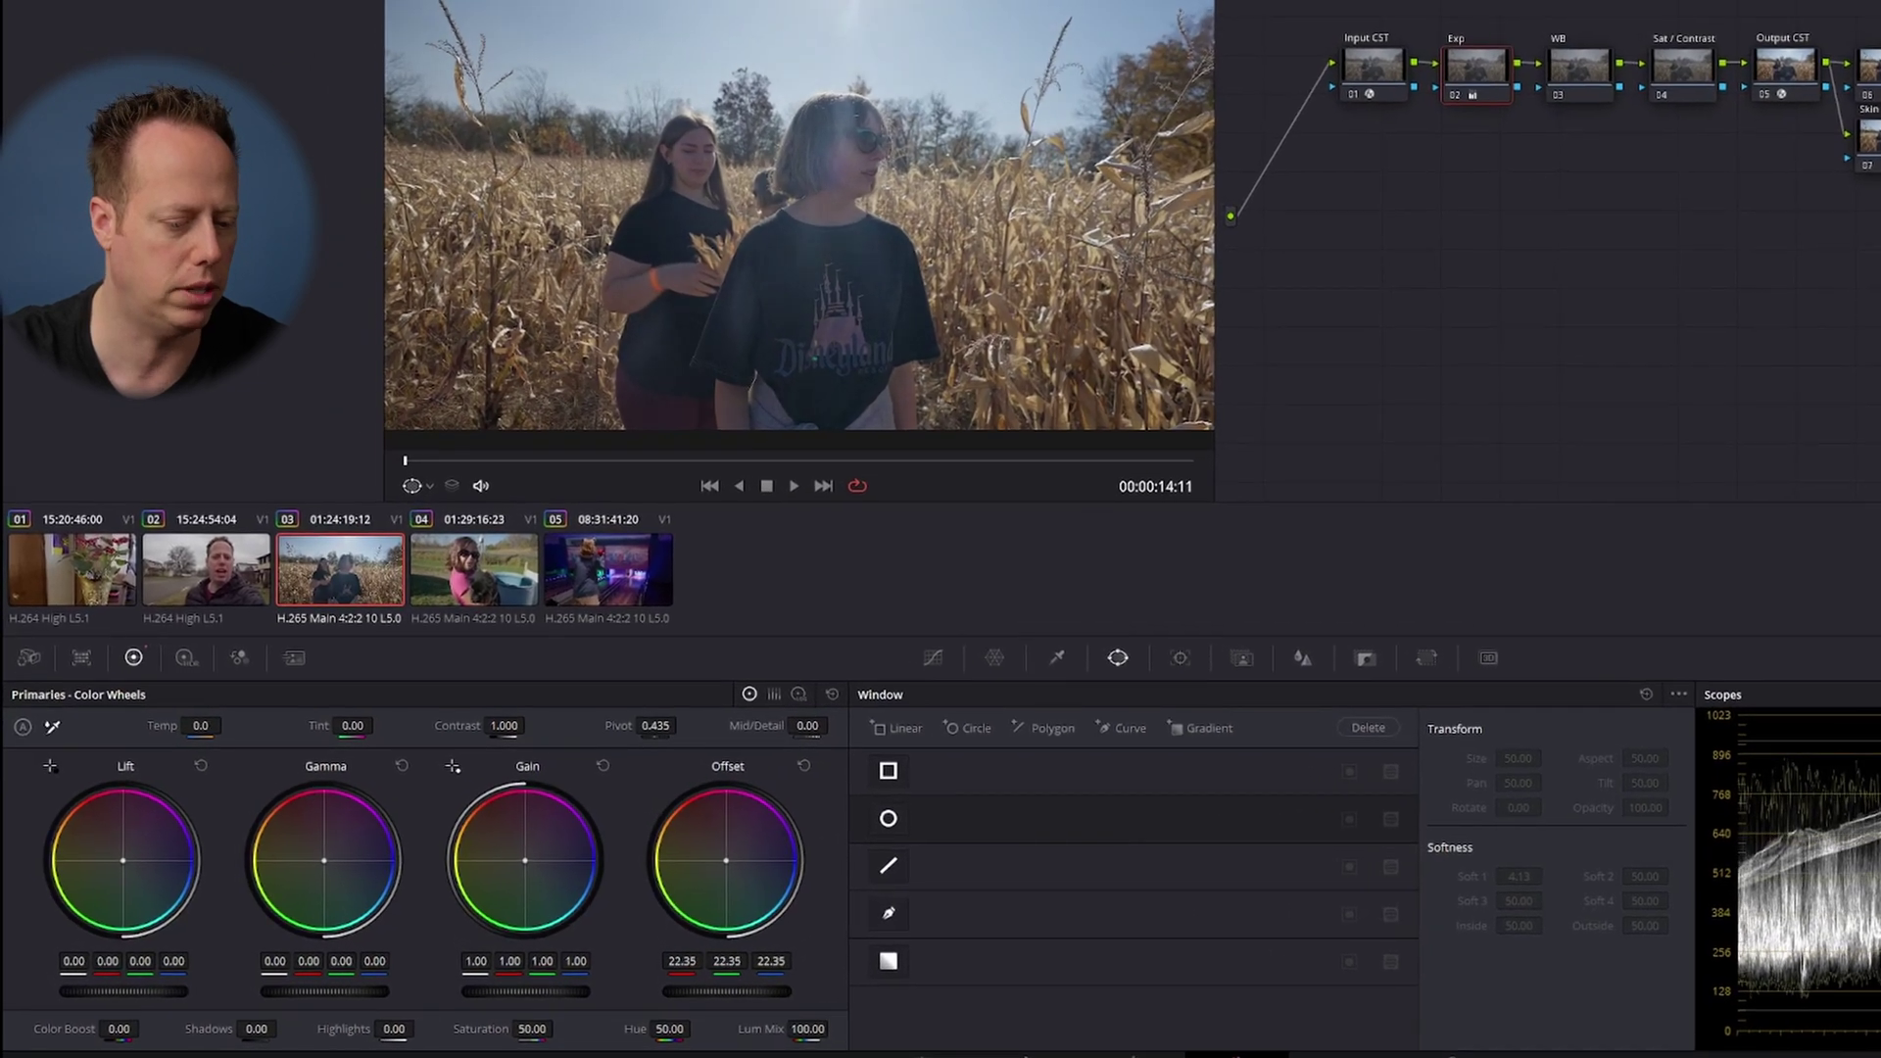
# - Lower the offset of clip 03's Exp node to 18.10 and raise its gamma to 0.02
pyautogui.moveTo(603, 974); pyautogui.dragTo(584, 973)
pyautogui.moveTo(725, 991); pyautogui.dragTo(706, 991)
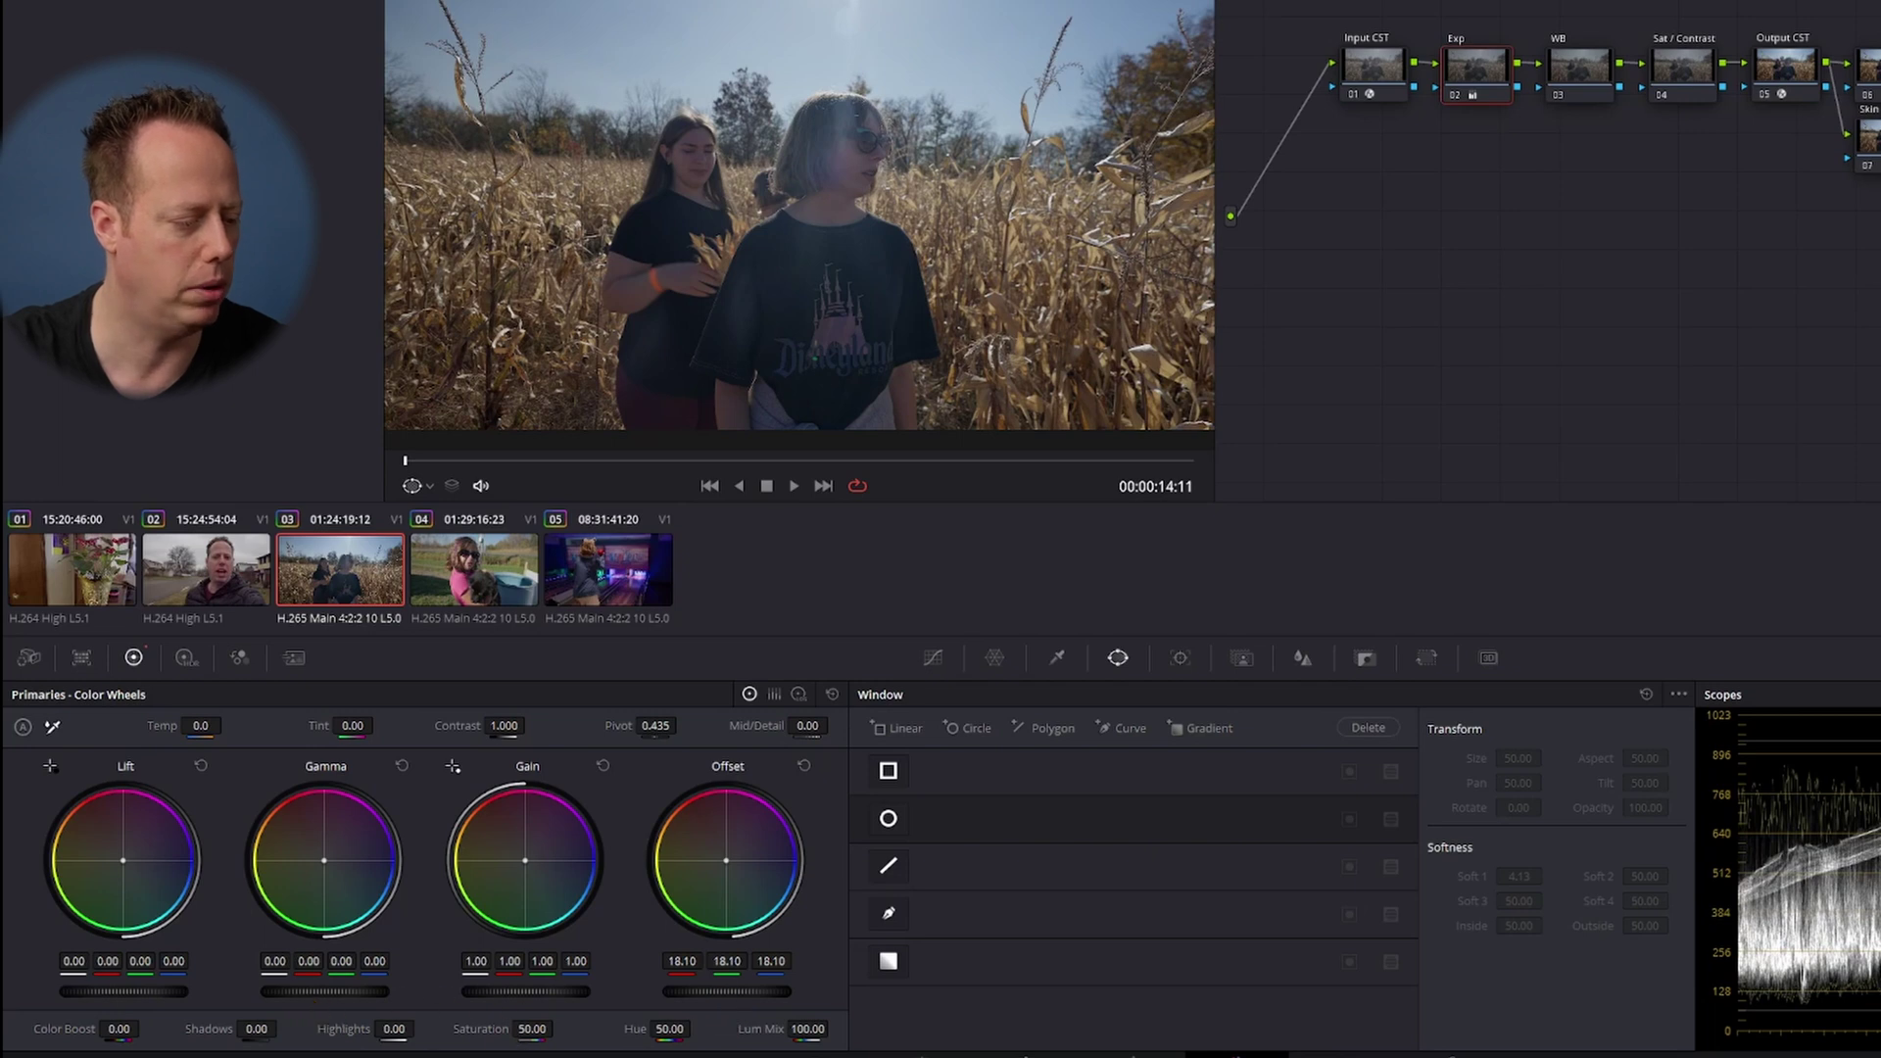
pyautogui.moveTo(324, 992); pyautogui.dragTo(329, 991)
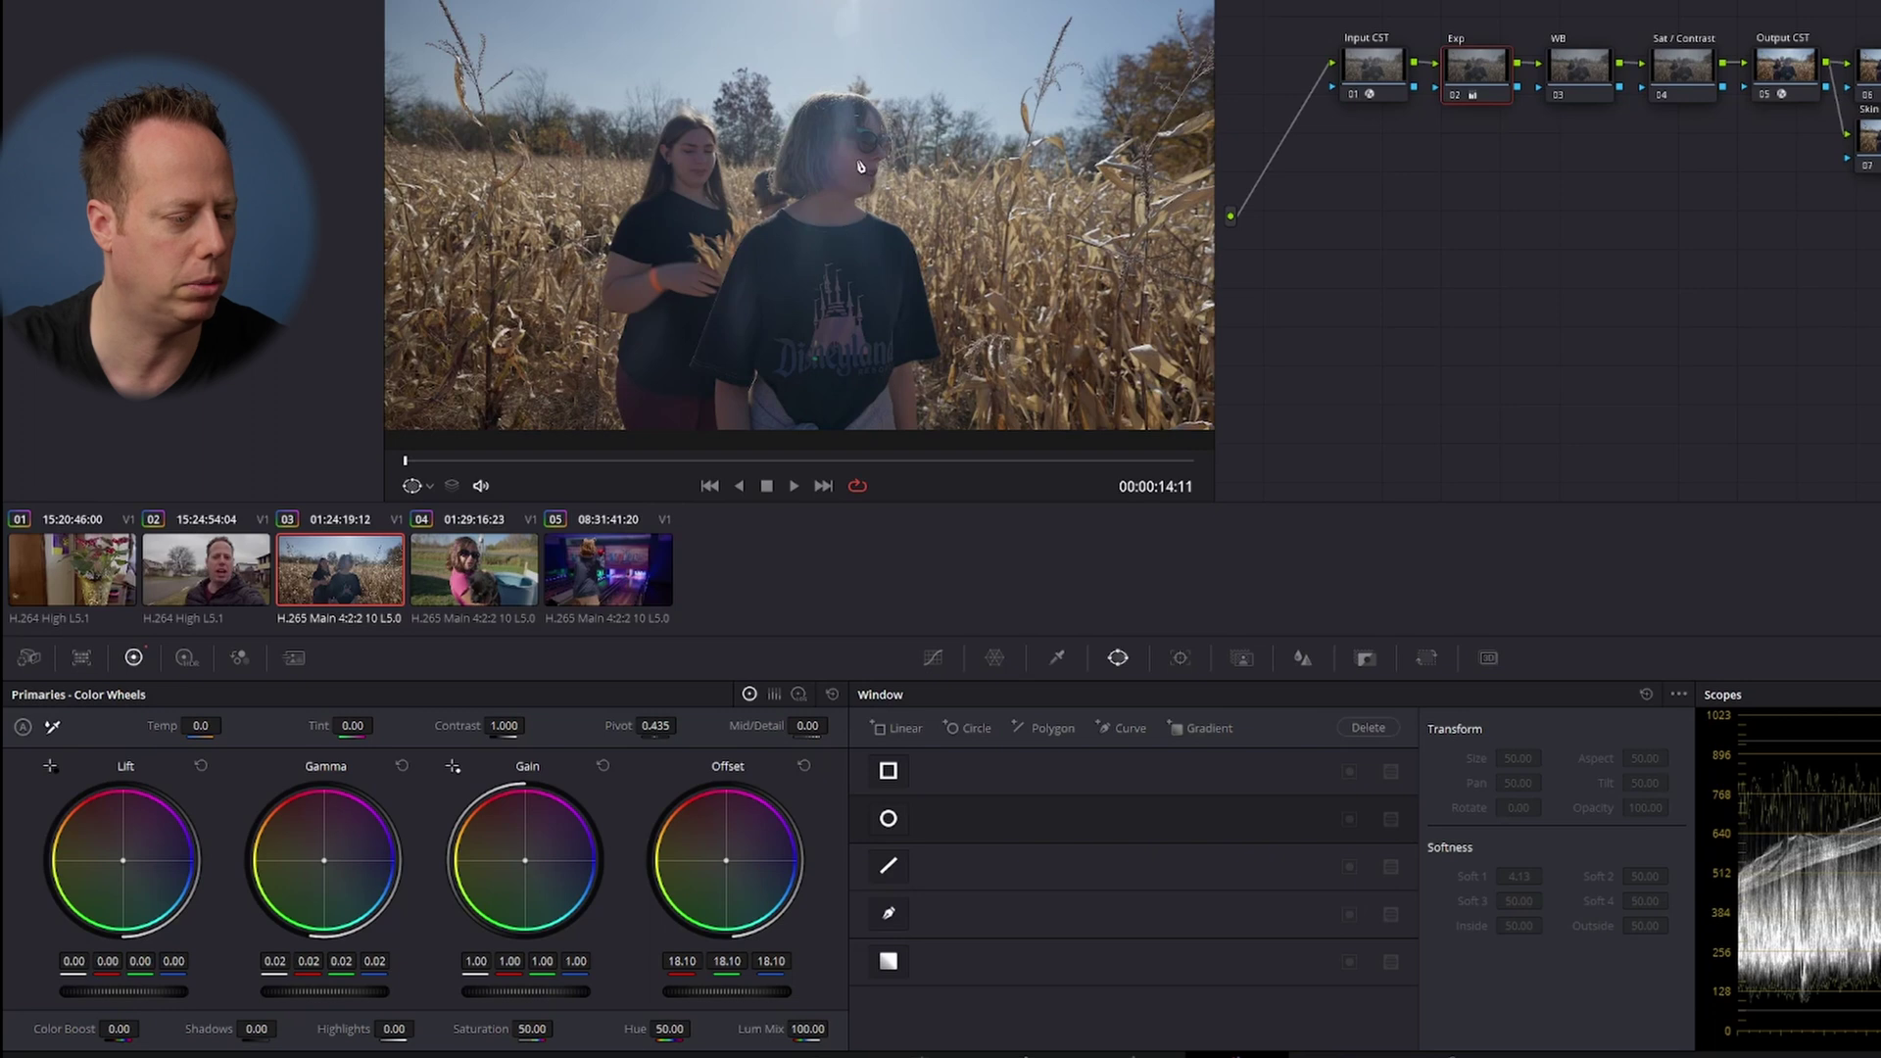
# - Compare clip 03's image with the Exp node disabled and enabled
pyautogui.hotkey('ctrl', 'd')
pyautogui.hotkey('ctrl', 'd')
pyautogui.hotkey('ctrl', 'd')
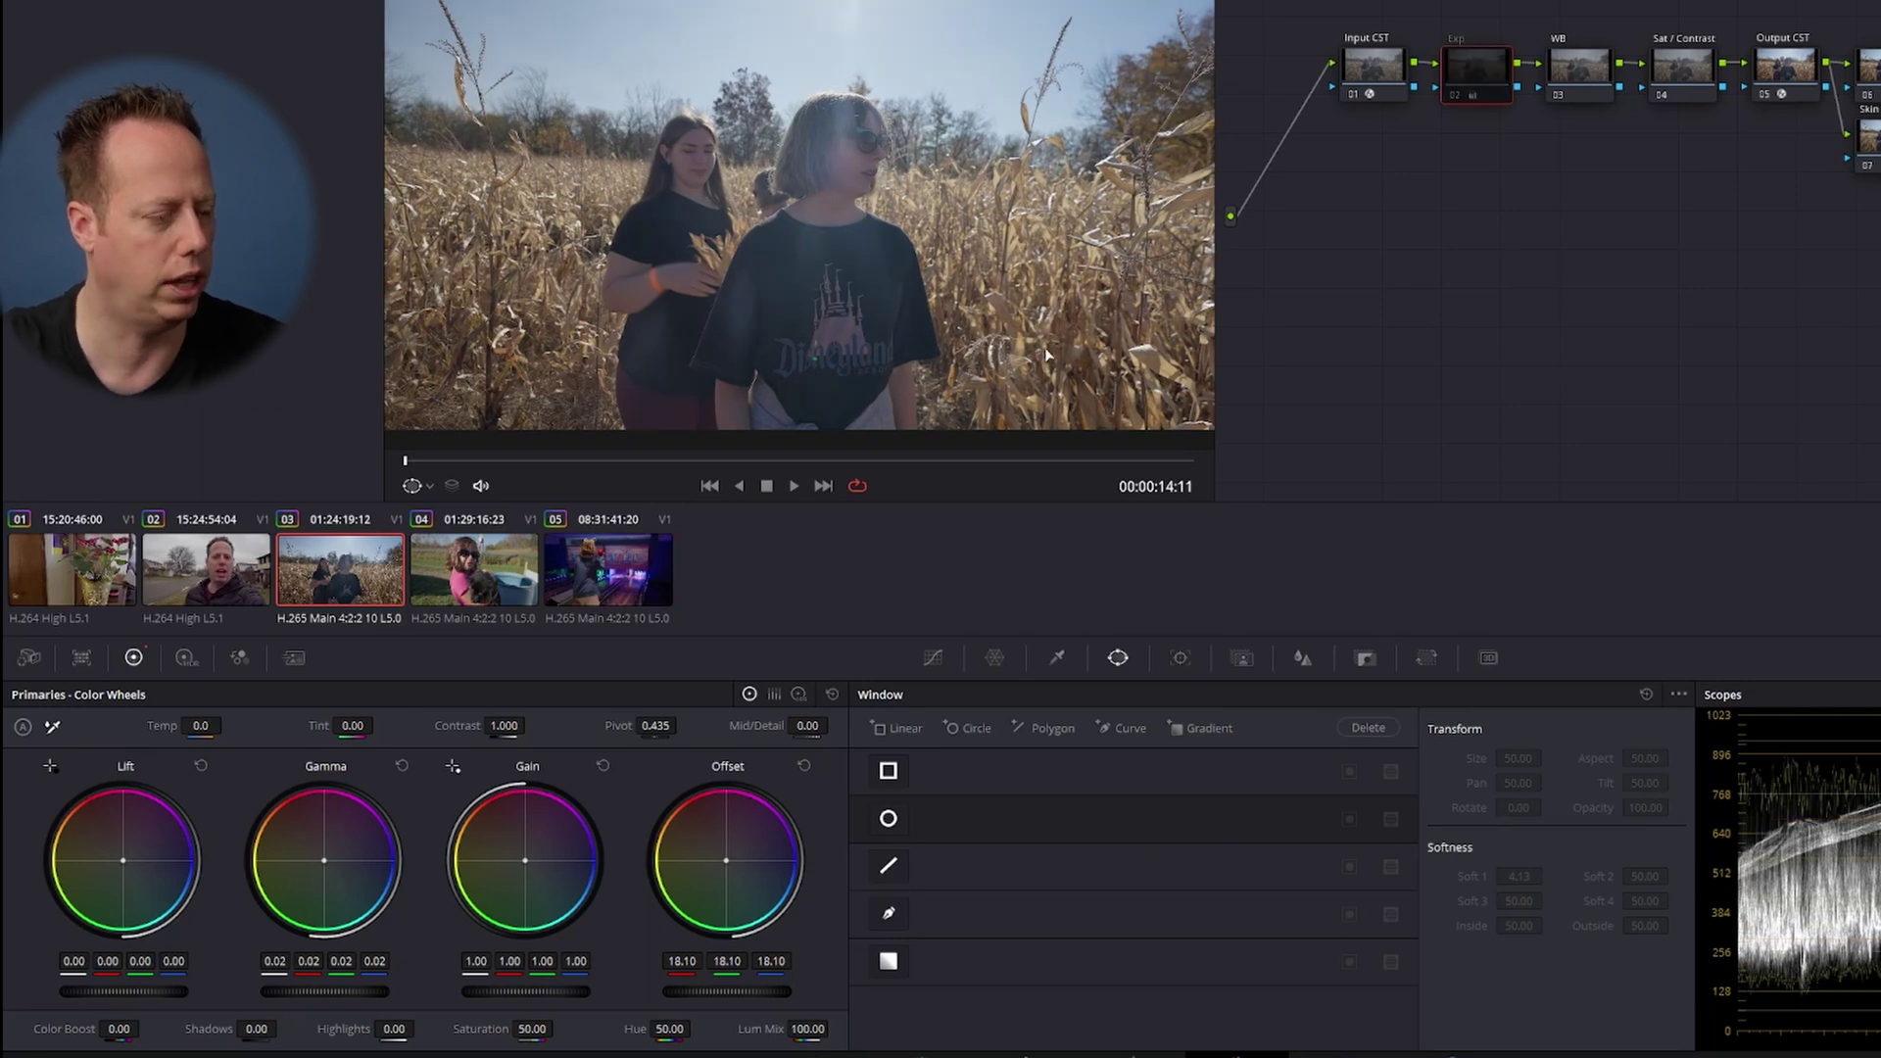
pyautogui.hotkey('ctrl', 'd')
pyautogui.hotkey('ctrl', 'd')
pyautogui.hotkey('ctrl', 'd')
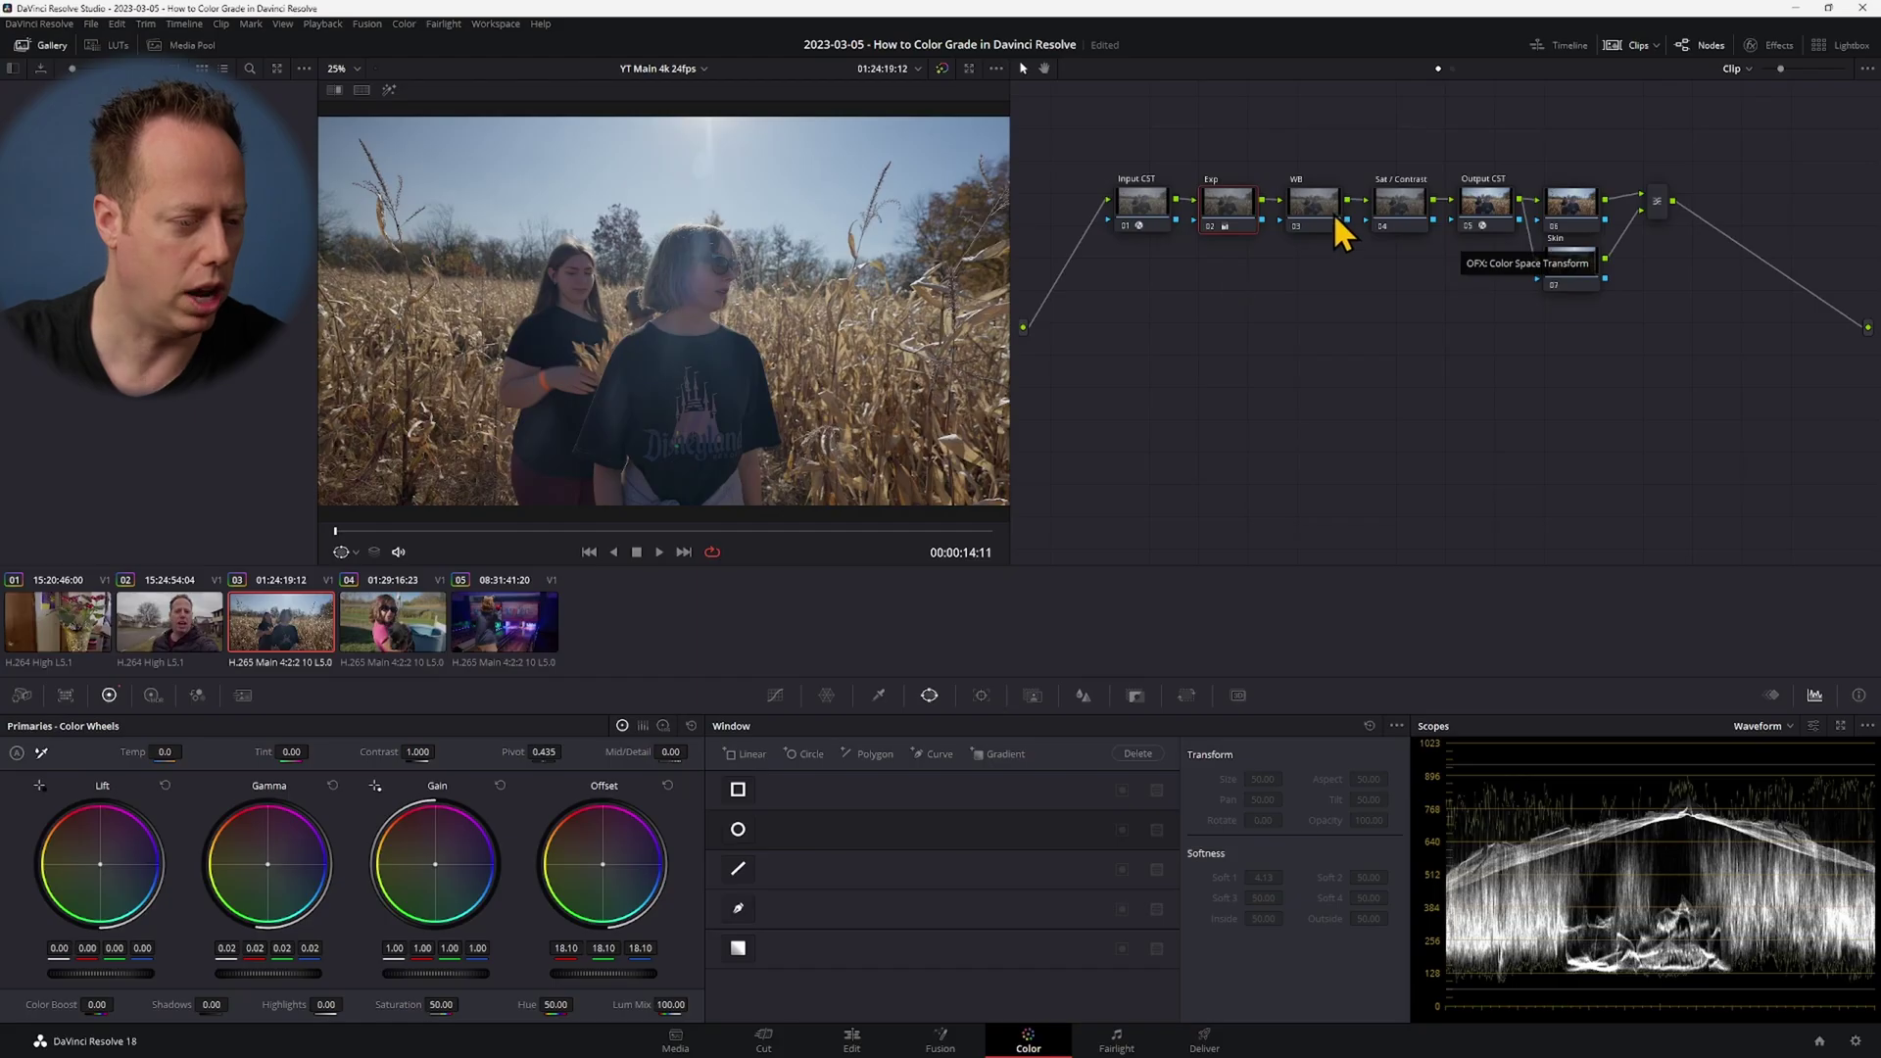
# - Set the saturation of clip 03's Sat / Contrast node to 52.20 and add one highlight and one shadow point for a gentle S-curve
pyautogui.click(1401, 200)
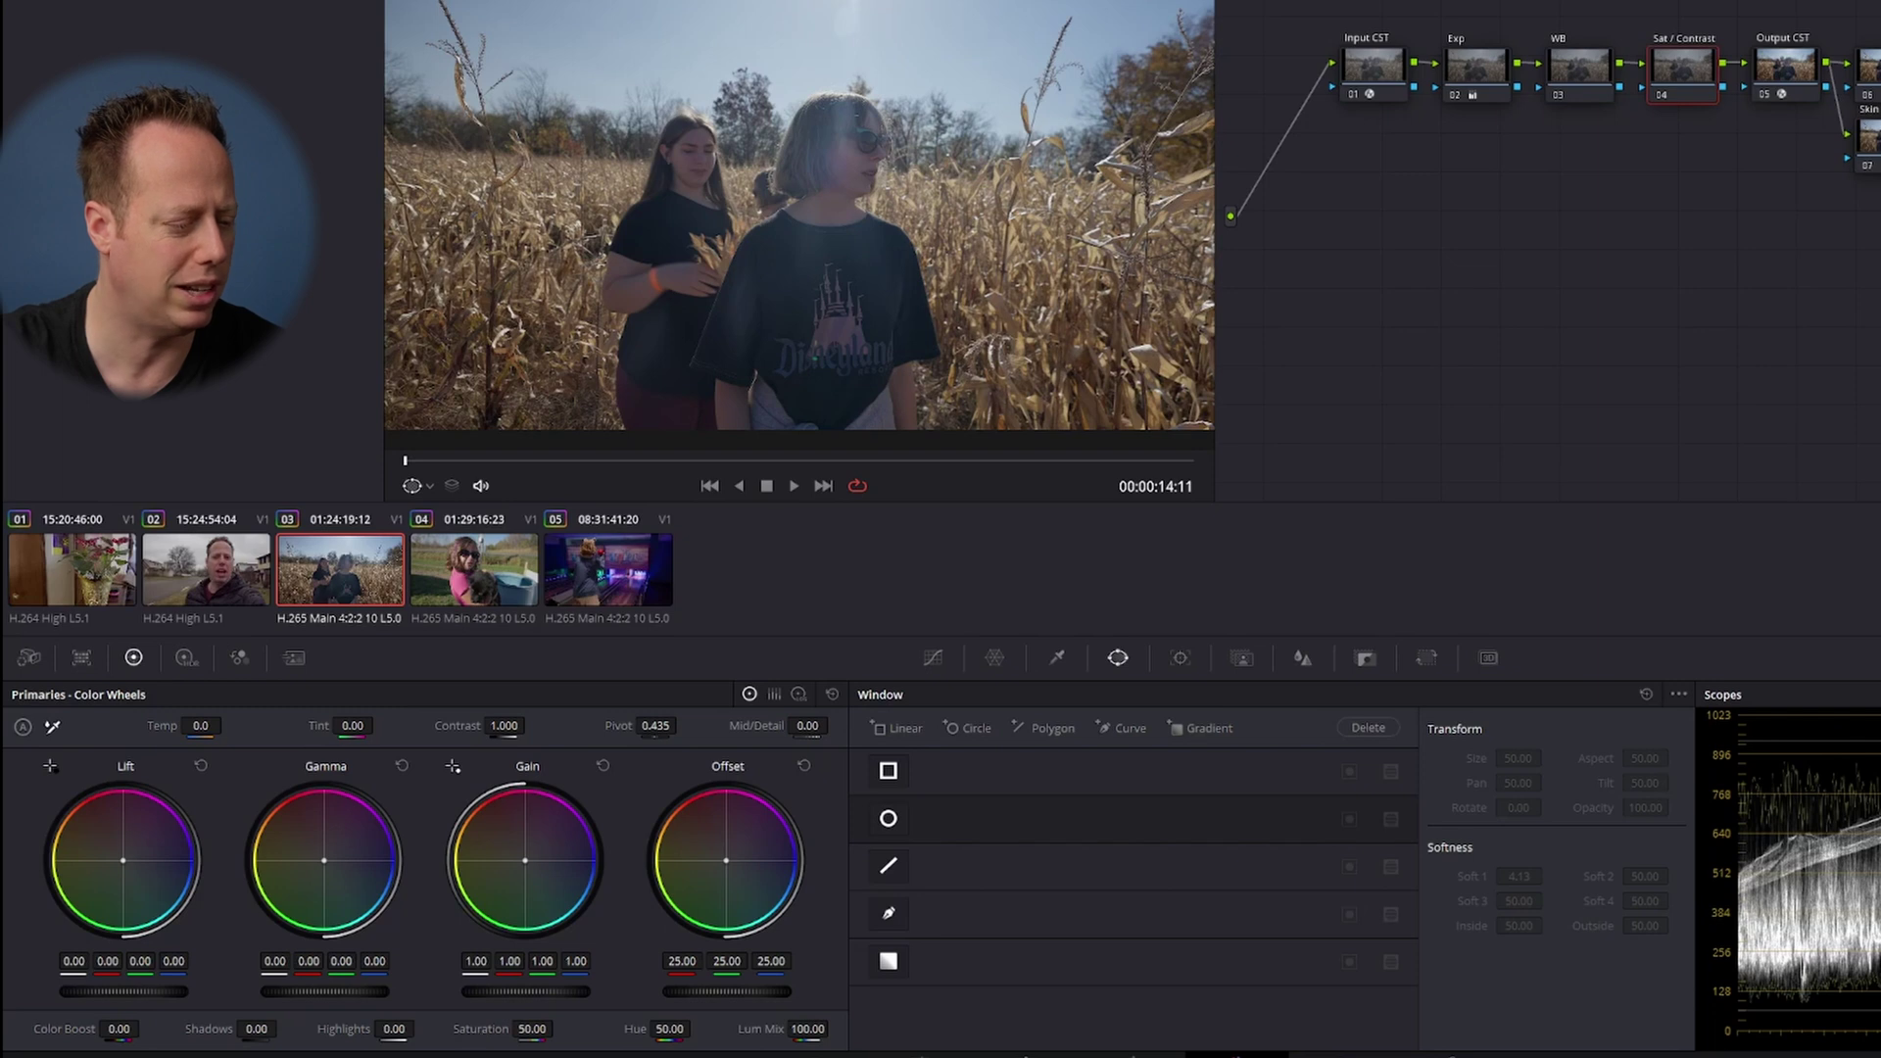
pyautogui.moveTo(558, 1027); pyautogui.dragTo(477, 1034)
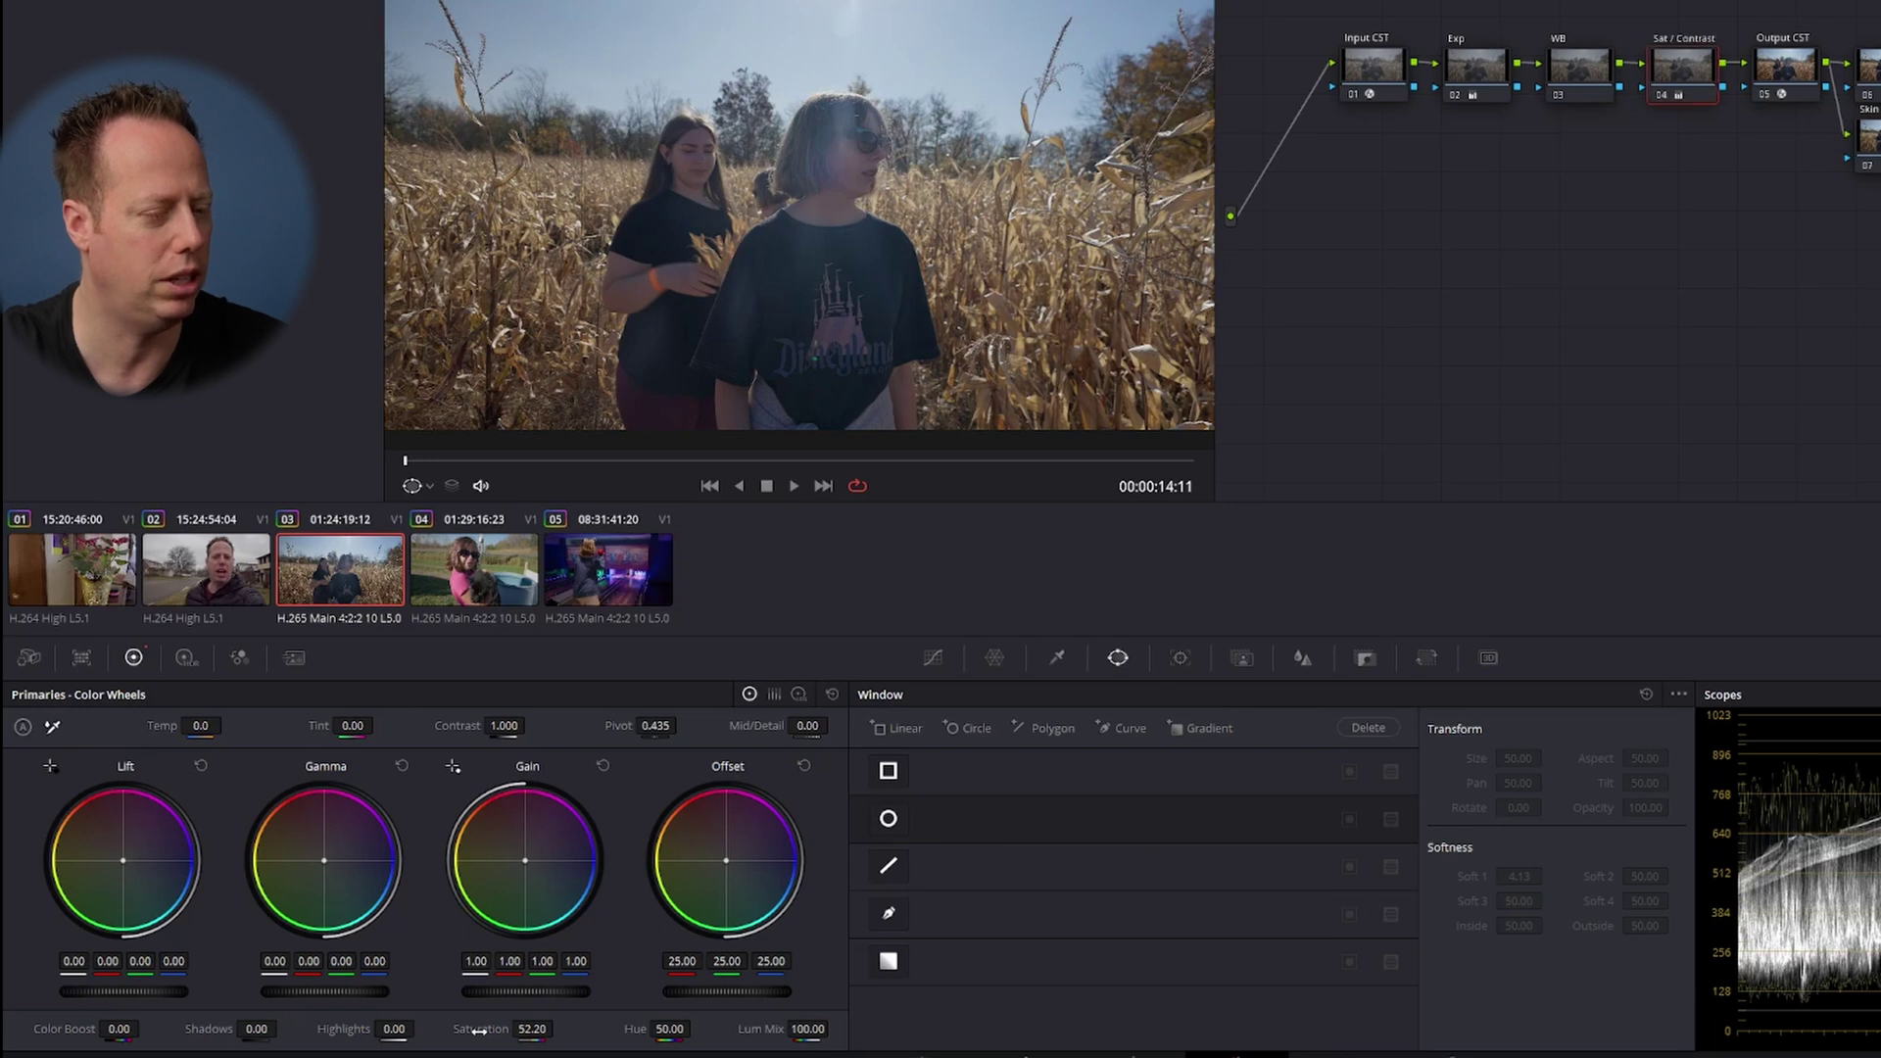
pyautogui.click(931, 660)
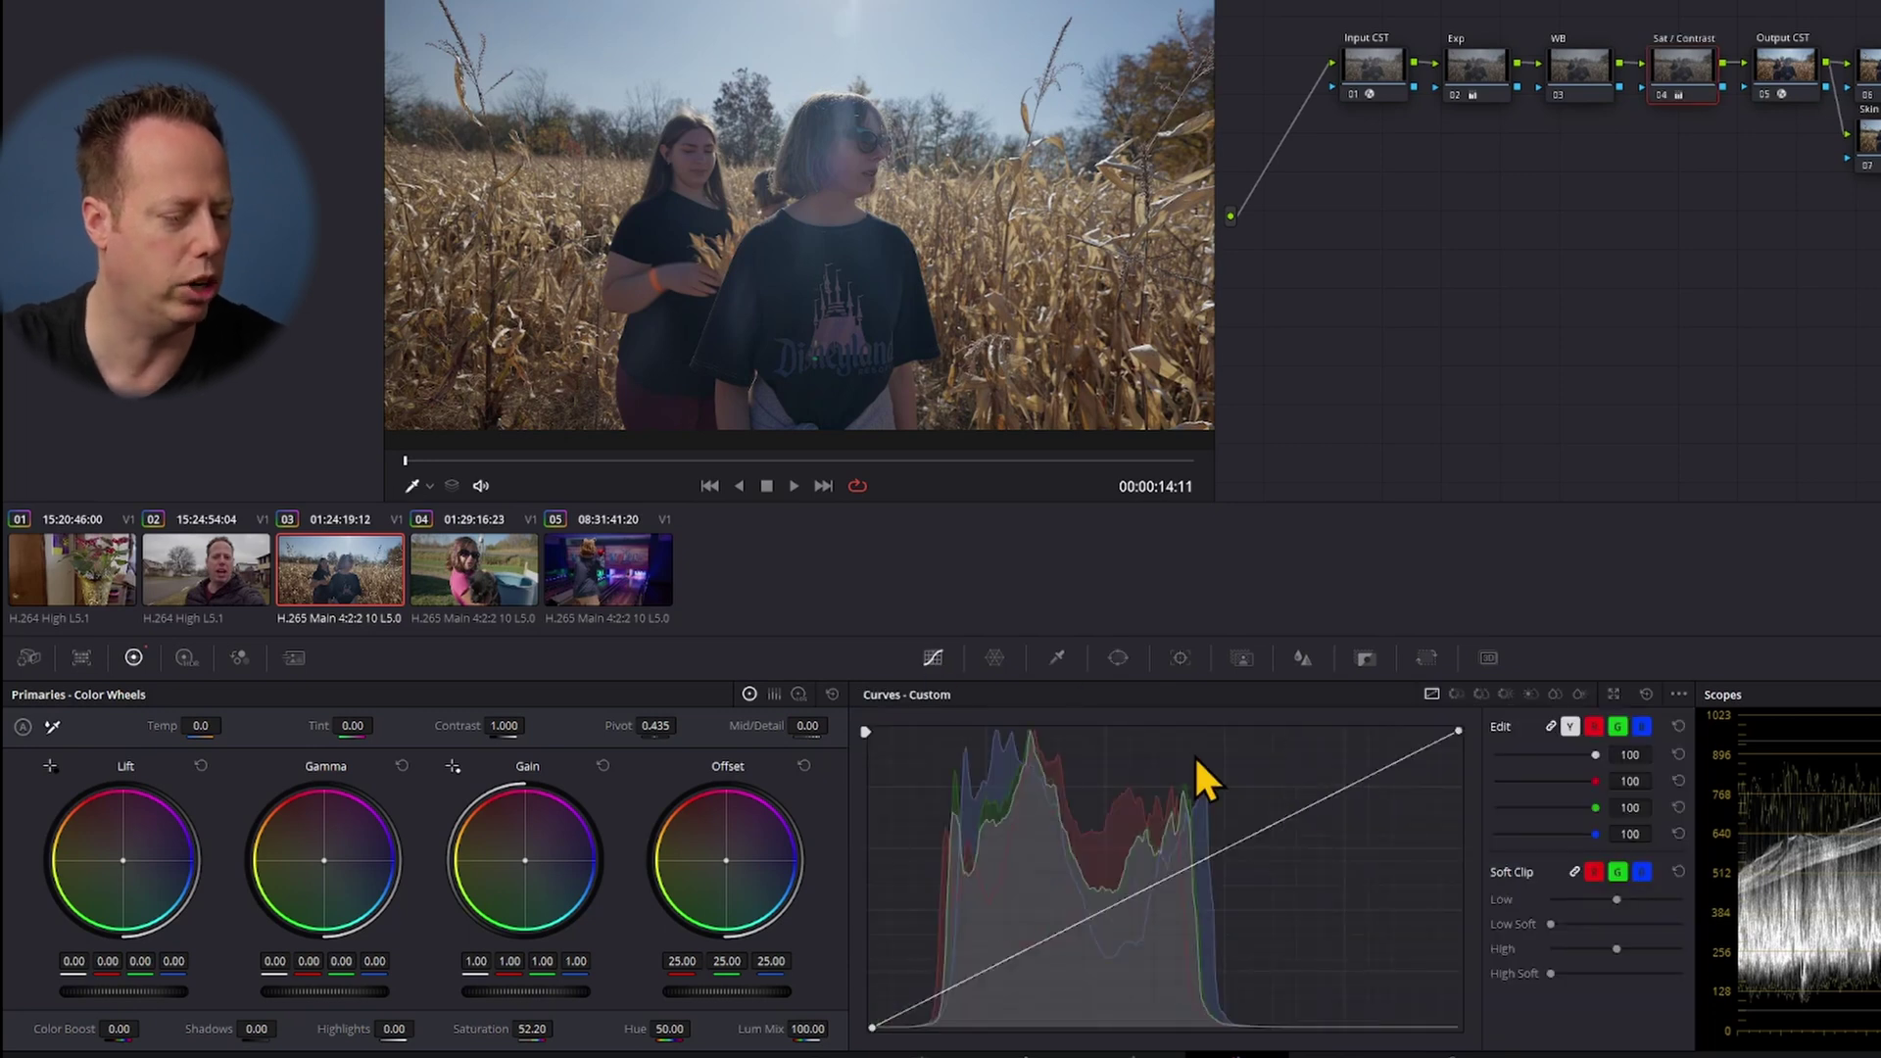
pyautogui.click(1360, 775)
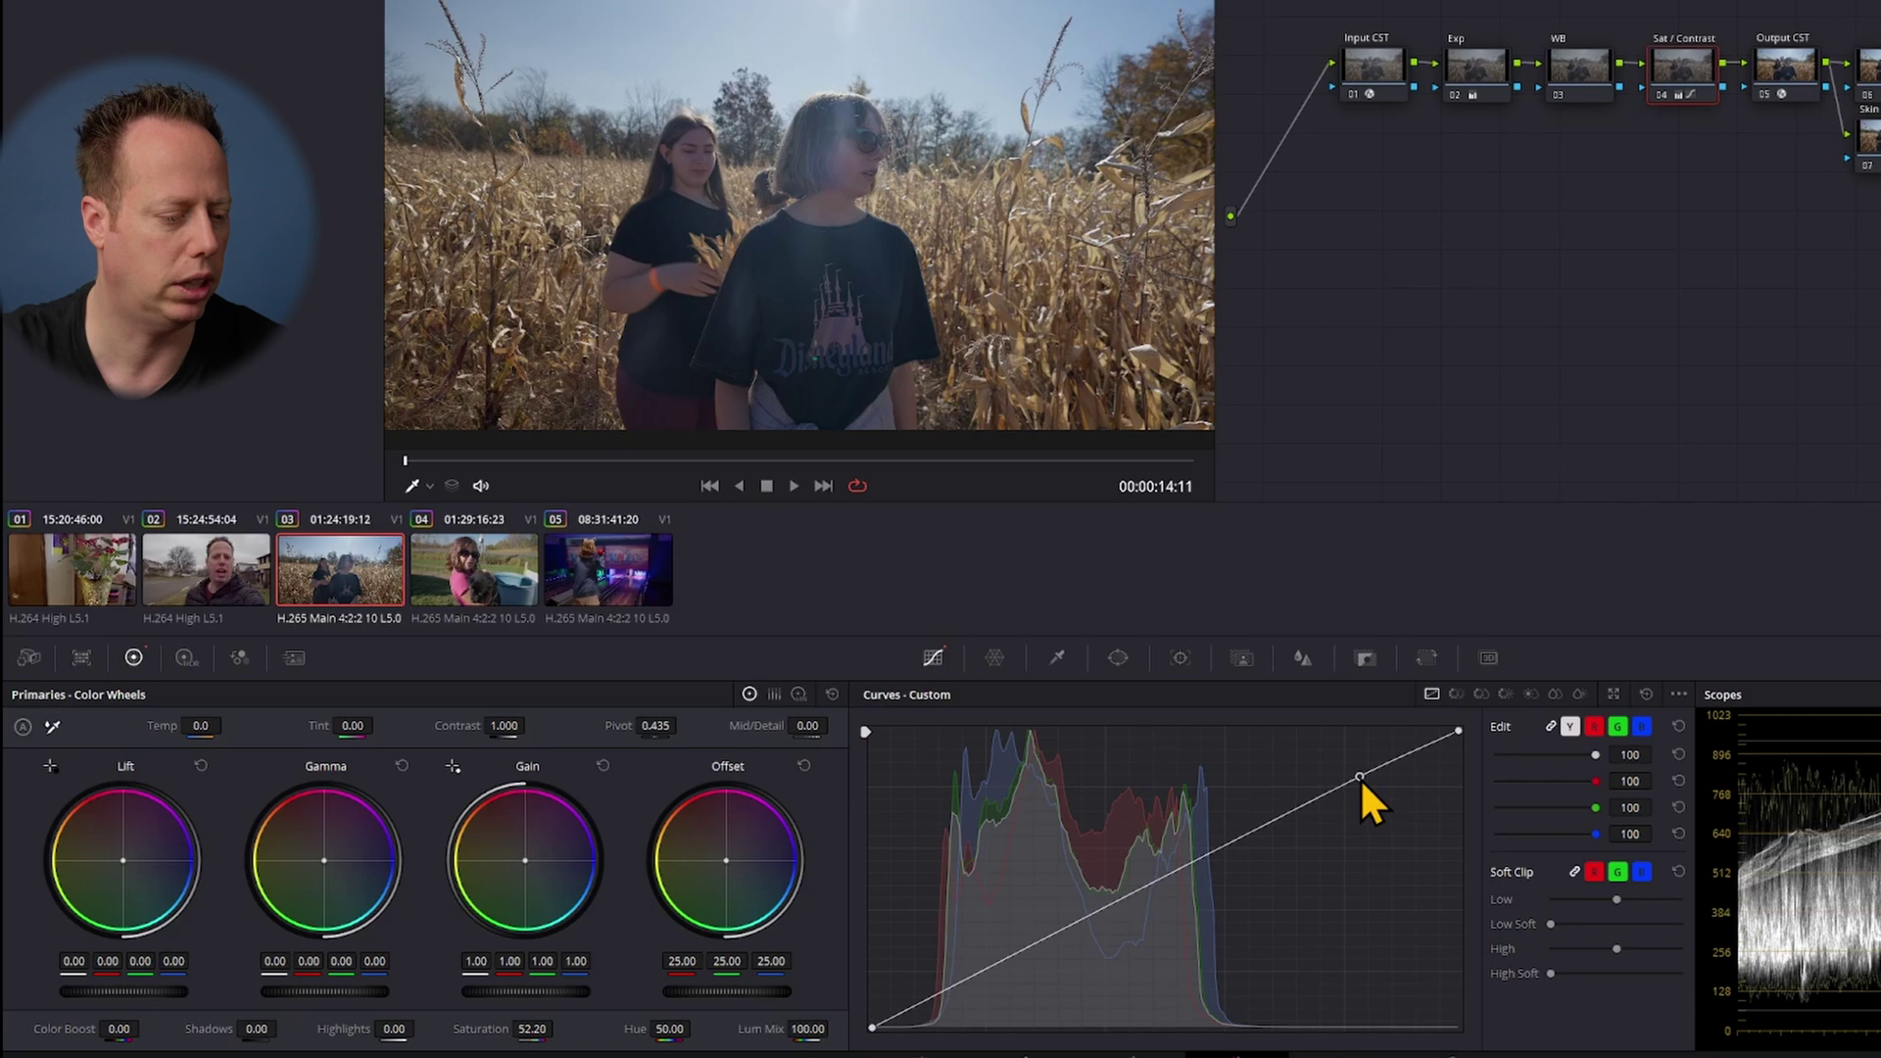
pyautogui.click(971, 981)
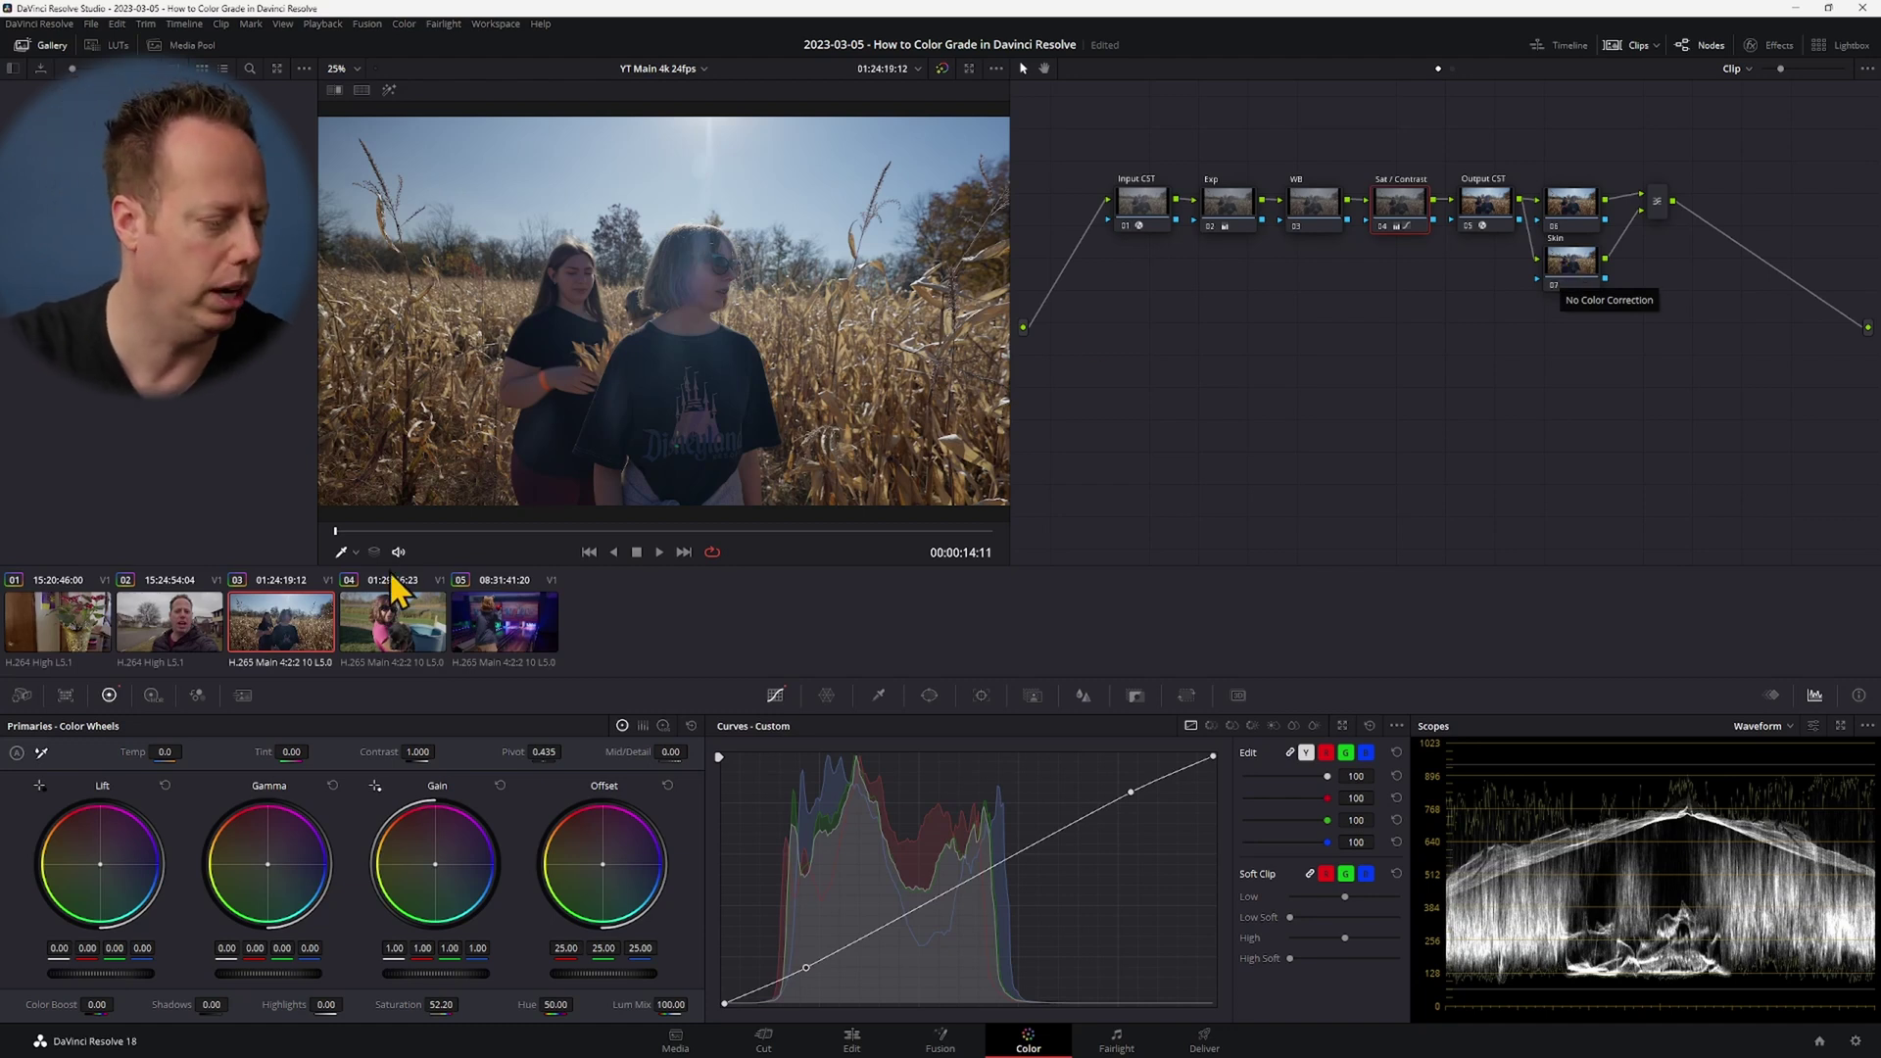
# - On clip 04's Exp node, lower the offset to 20.80 and the lift to -0.02, and raise the gamma slightly
pyautogui.click(394, 623)
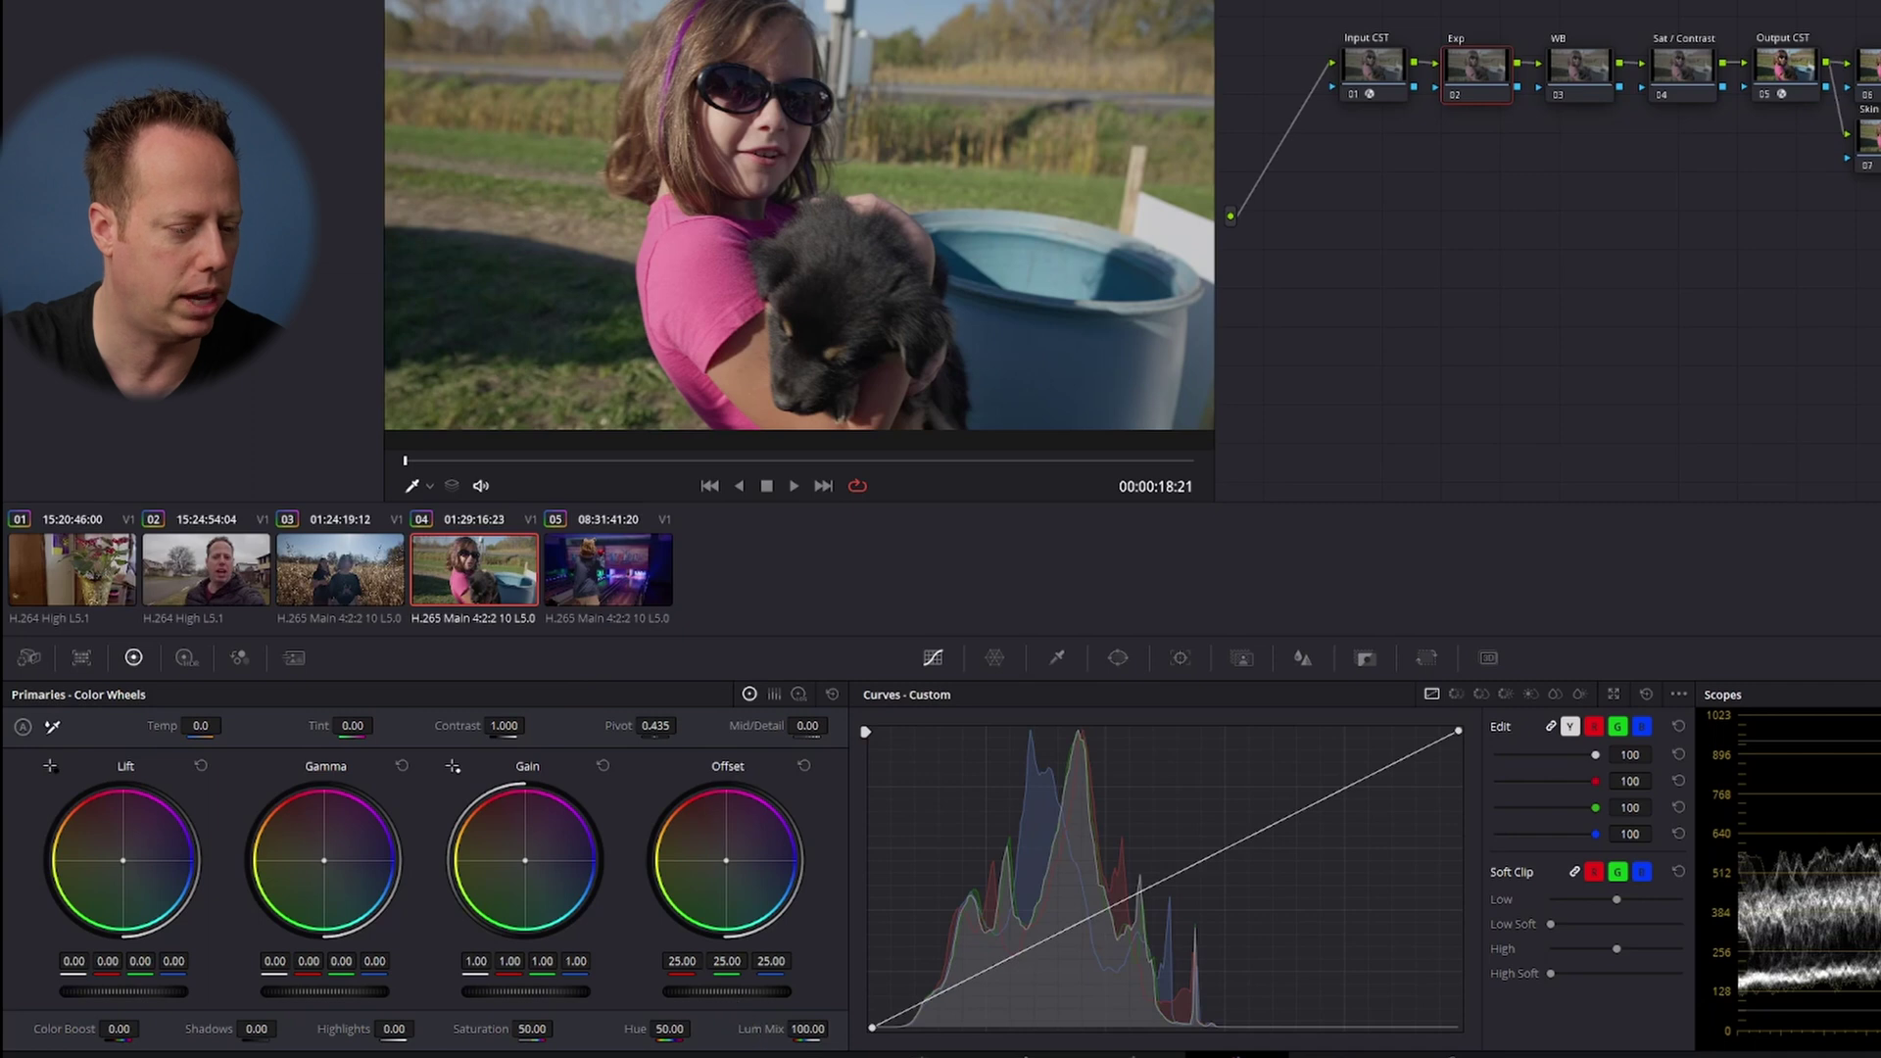
pyautogui.moveTo(727, 991); pyautogui.dragTo(710, 991)
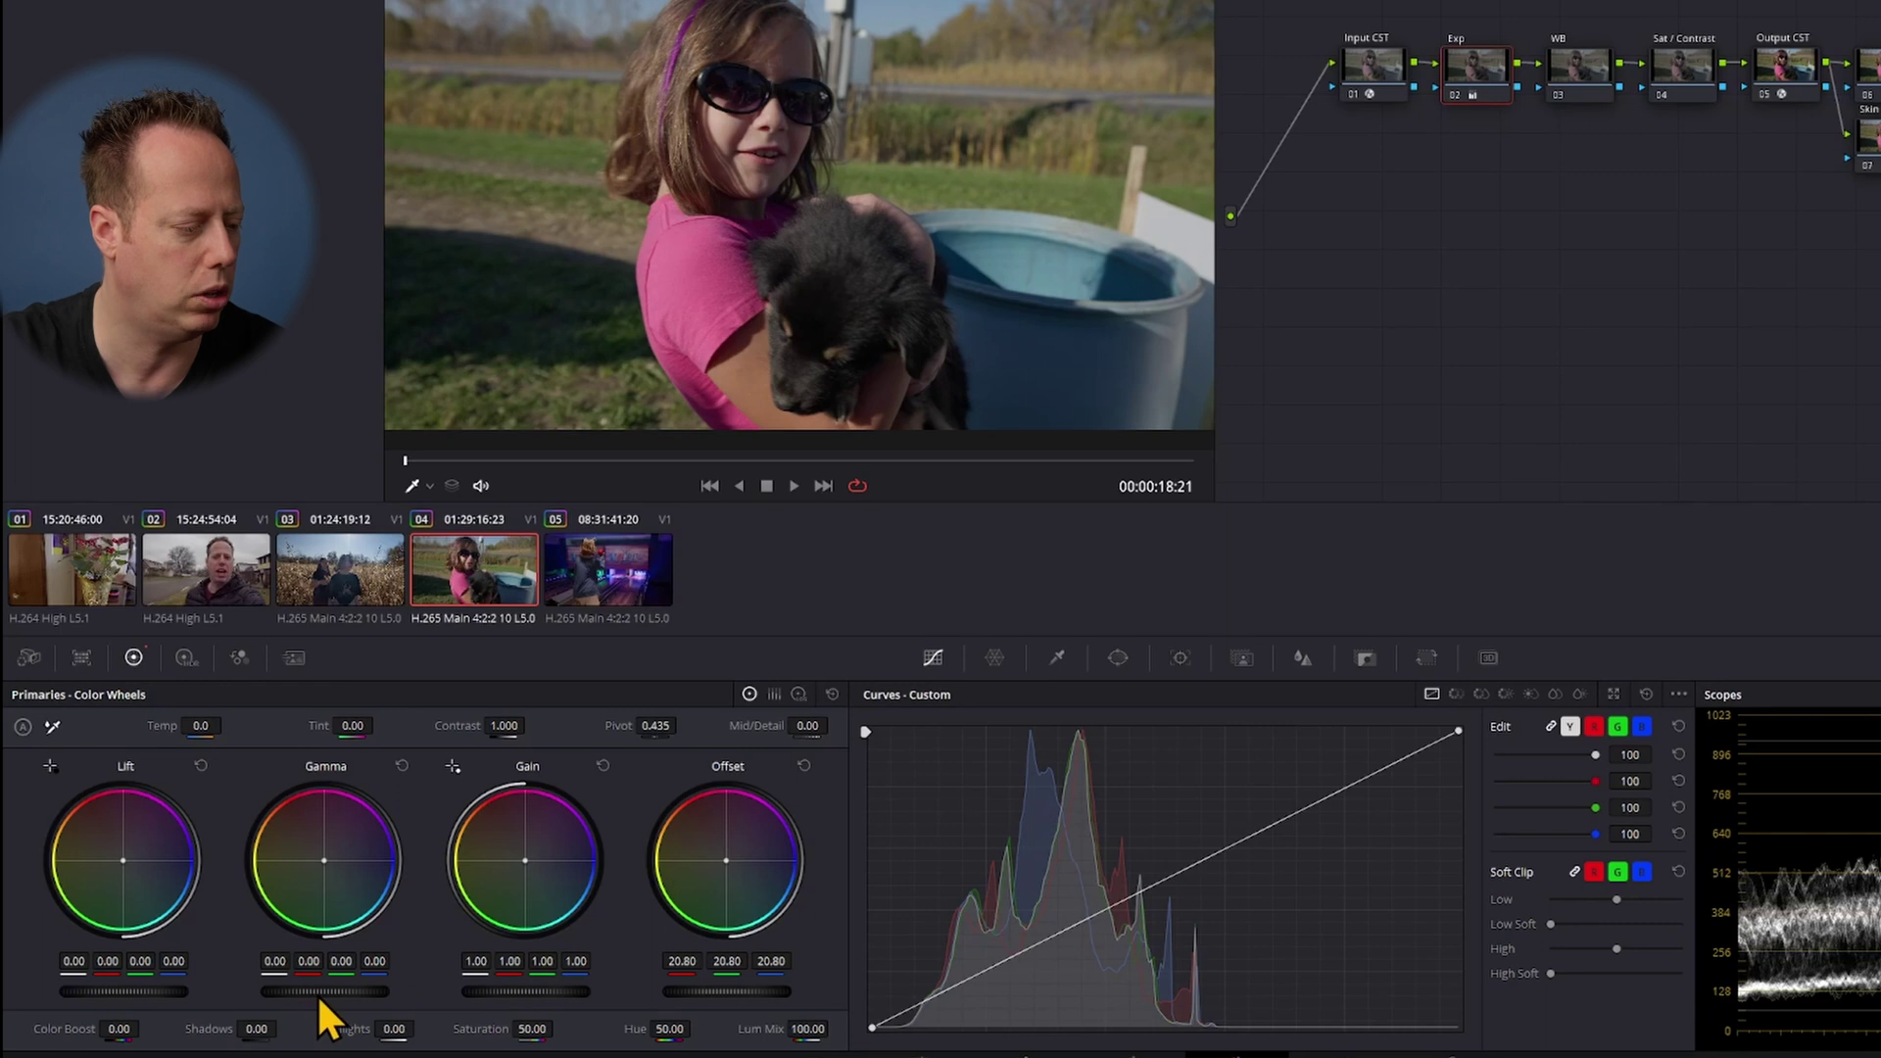
pyautogui.moveTo(324, 992); pyautogui.dragTo(329, 991)
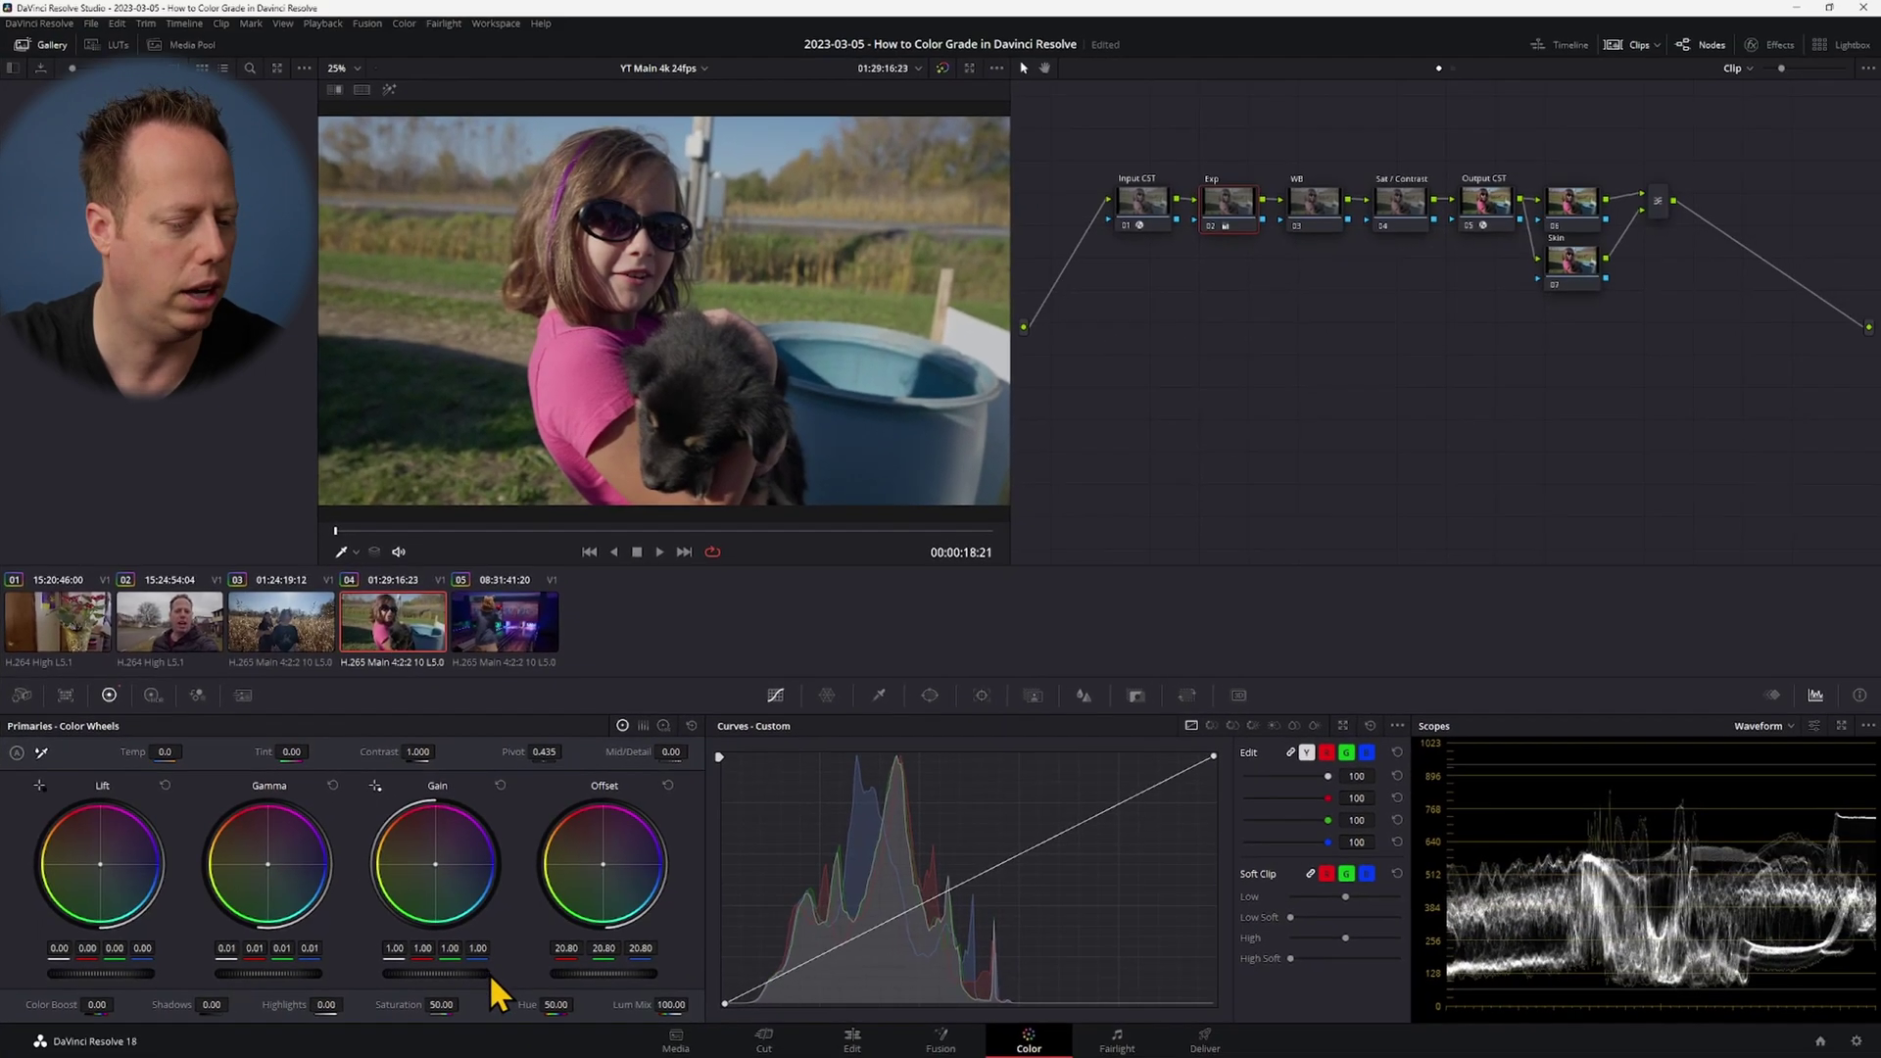
pyautogui.moveTo(100, 972); pyautogui.dragTo(94, 971)
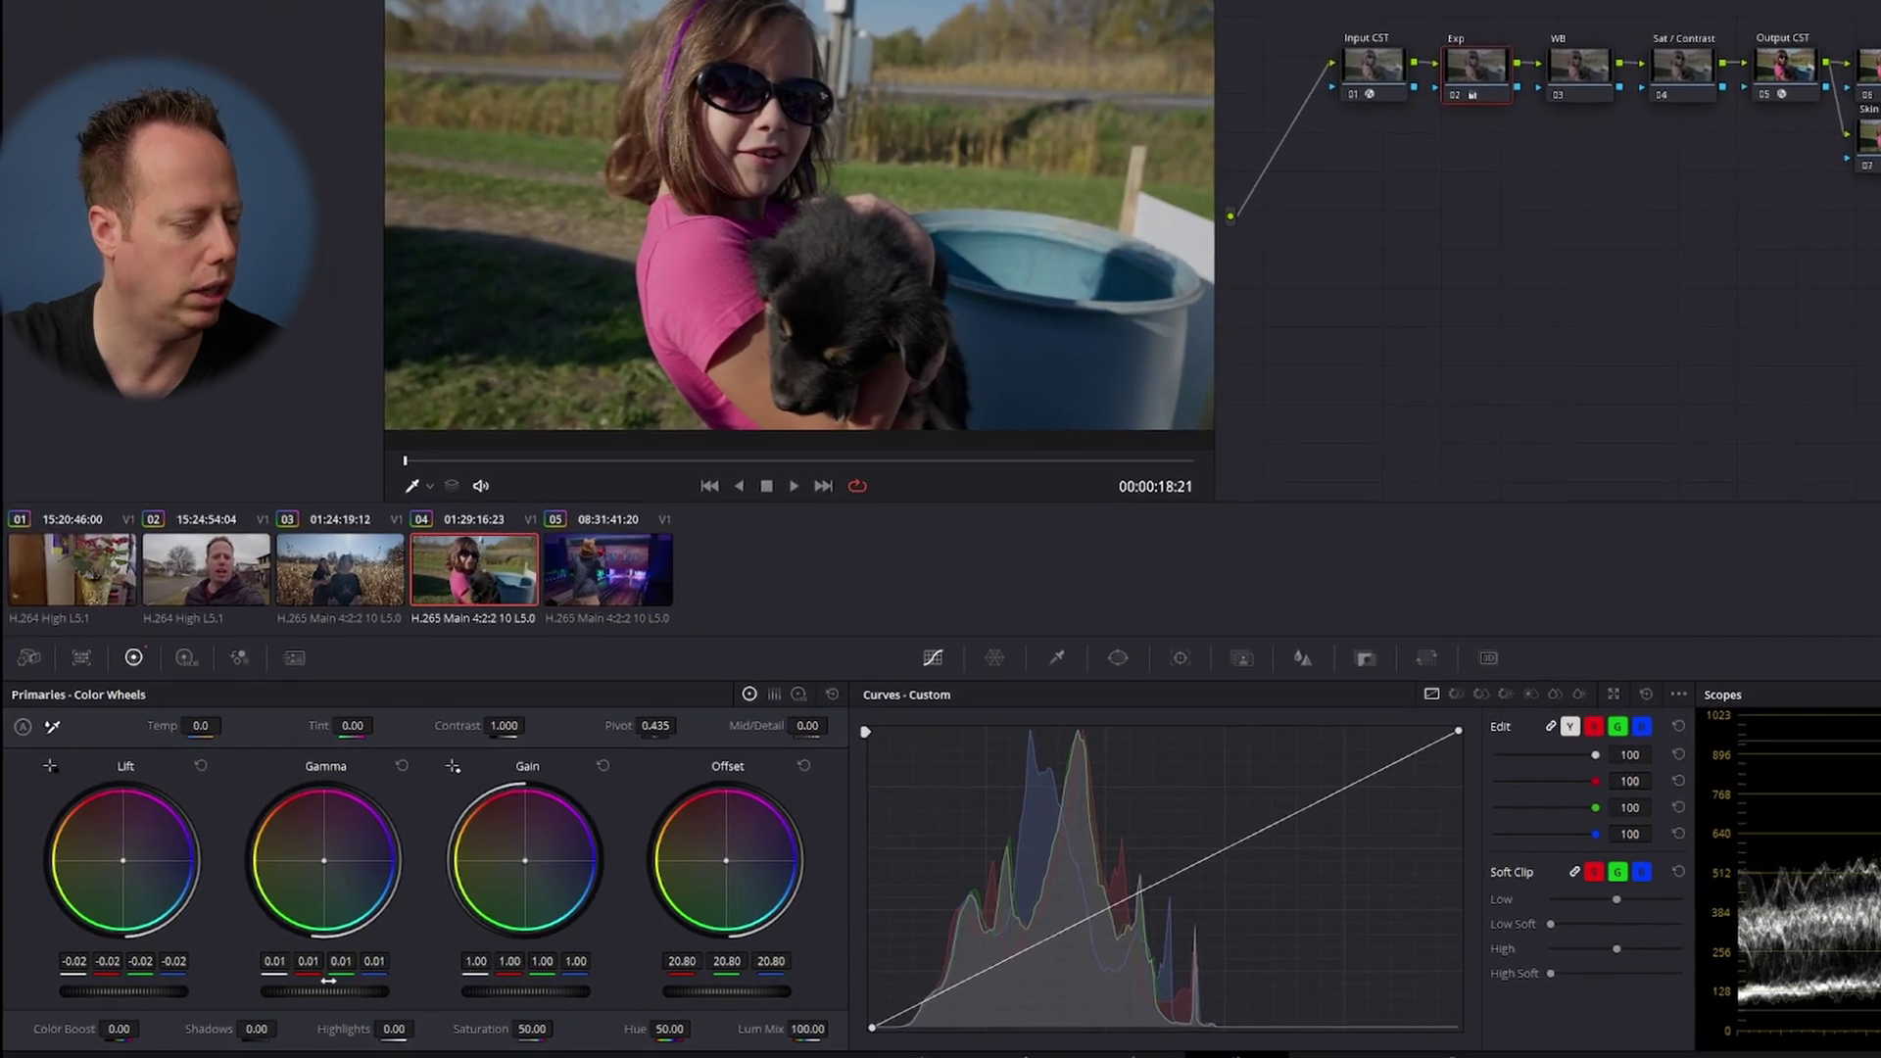
pyautogui.moveTo(326, 993); pyautogui.dragTo(345, 993)
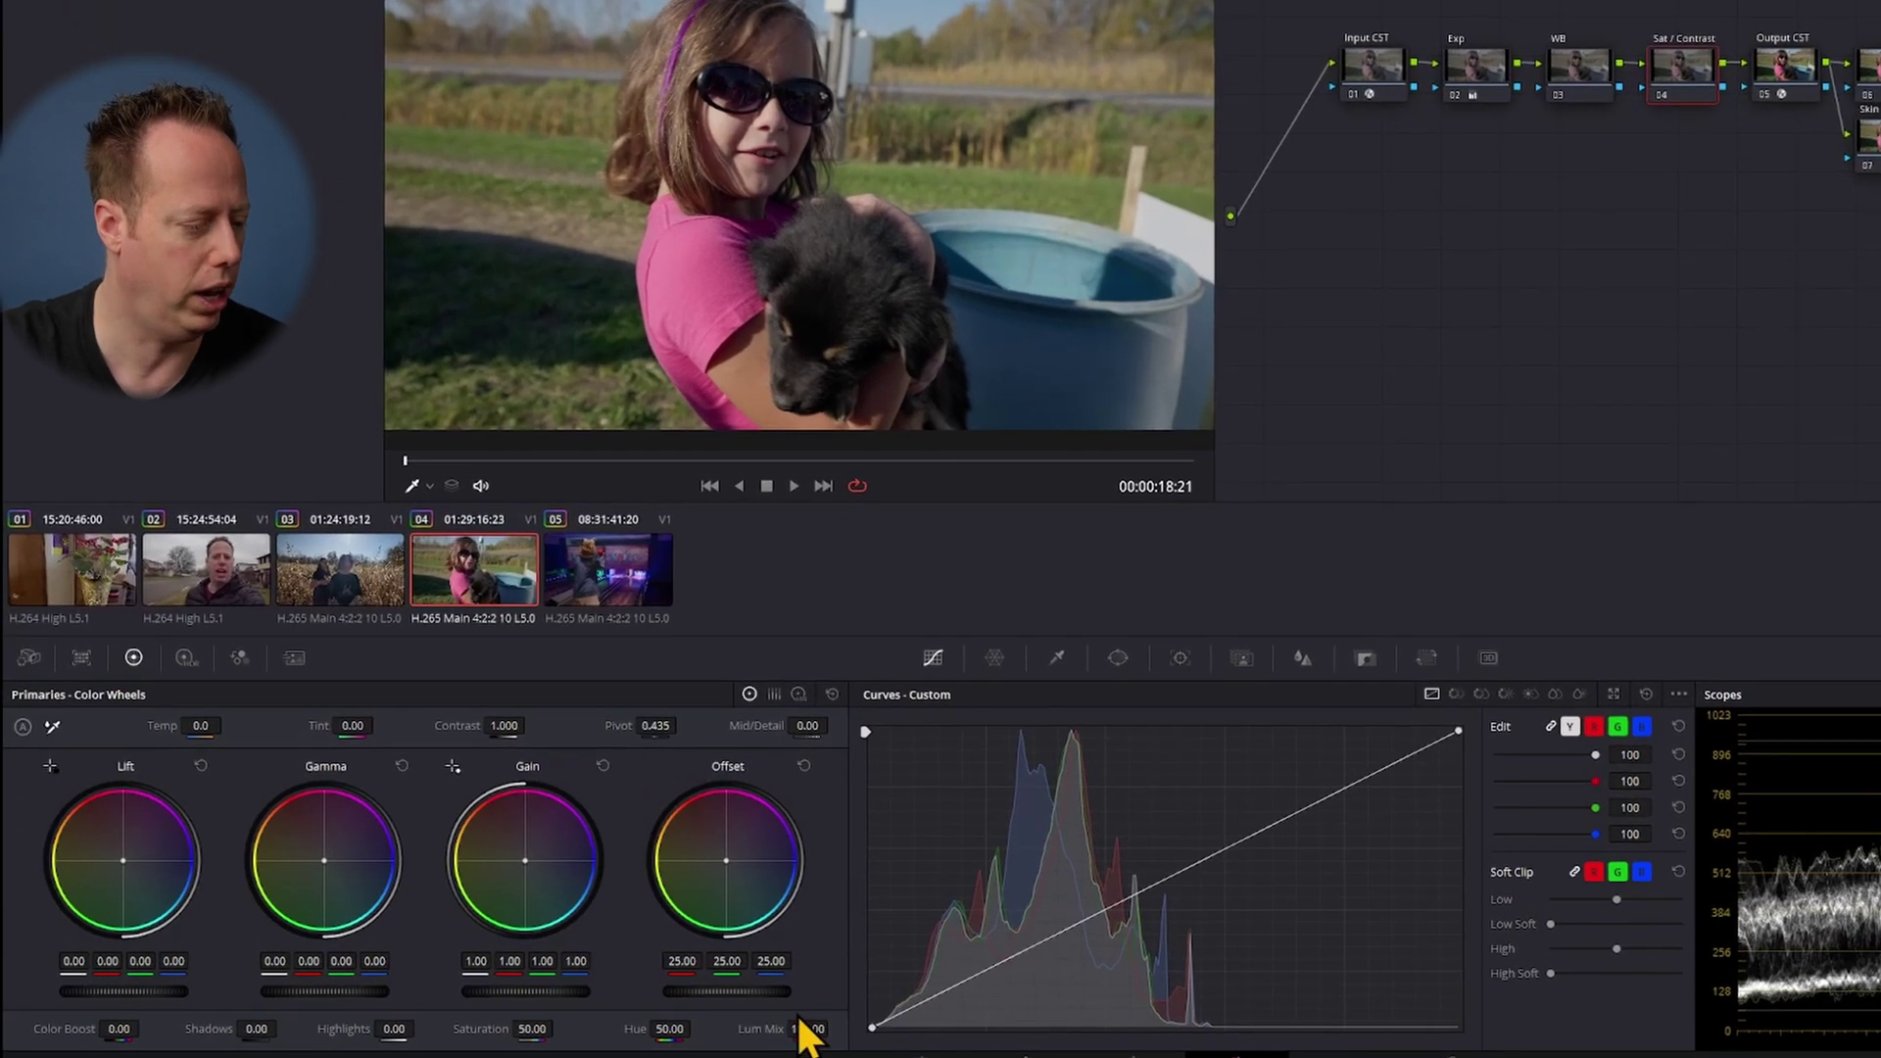
# - Set the saturation of clip 04's Sat / Contrast node to 53.00 and shape a gentle S-curve with one highlight and one shadow point
pyautogui.moveTo(486, 1016); pyautogui.dragTo(511, 1017)
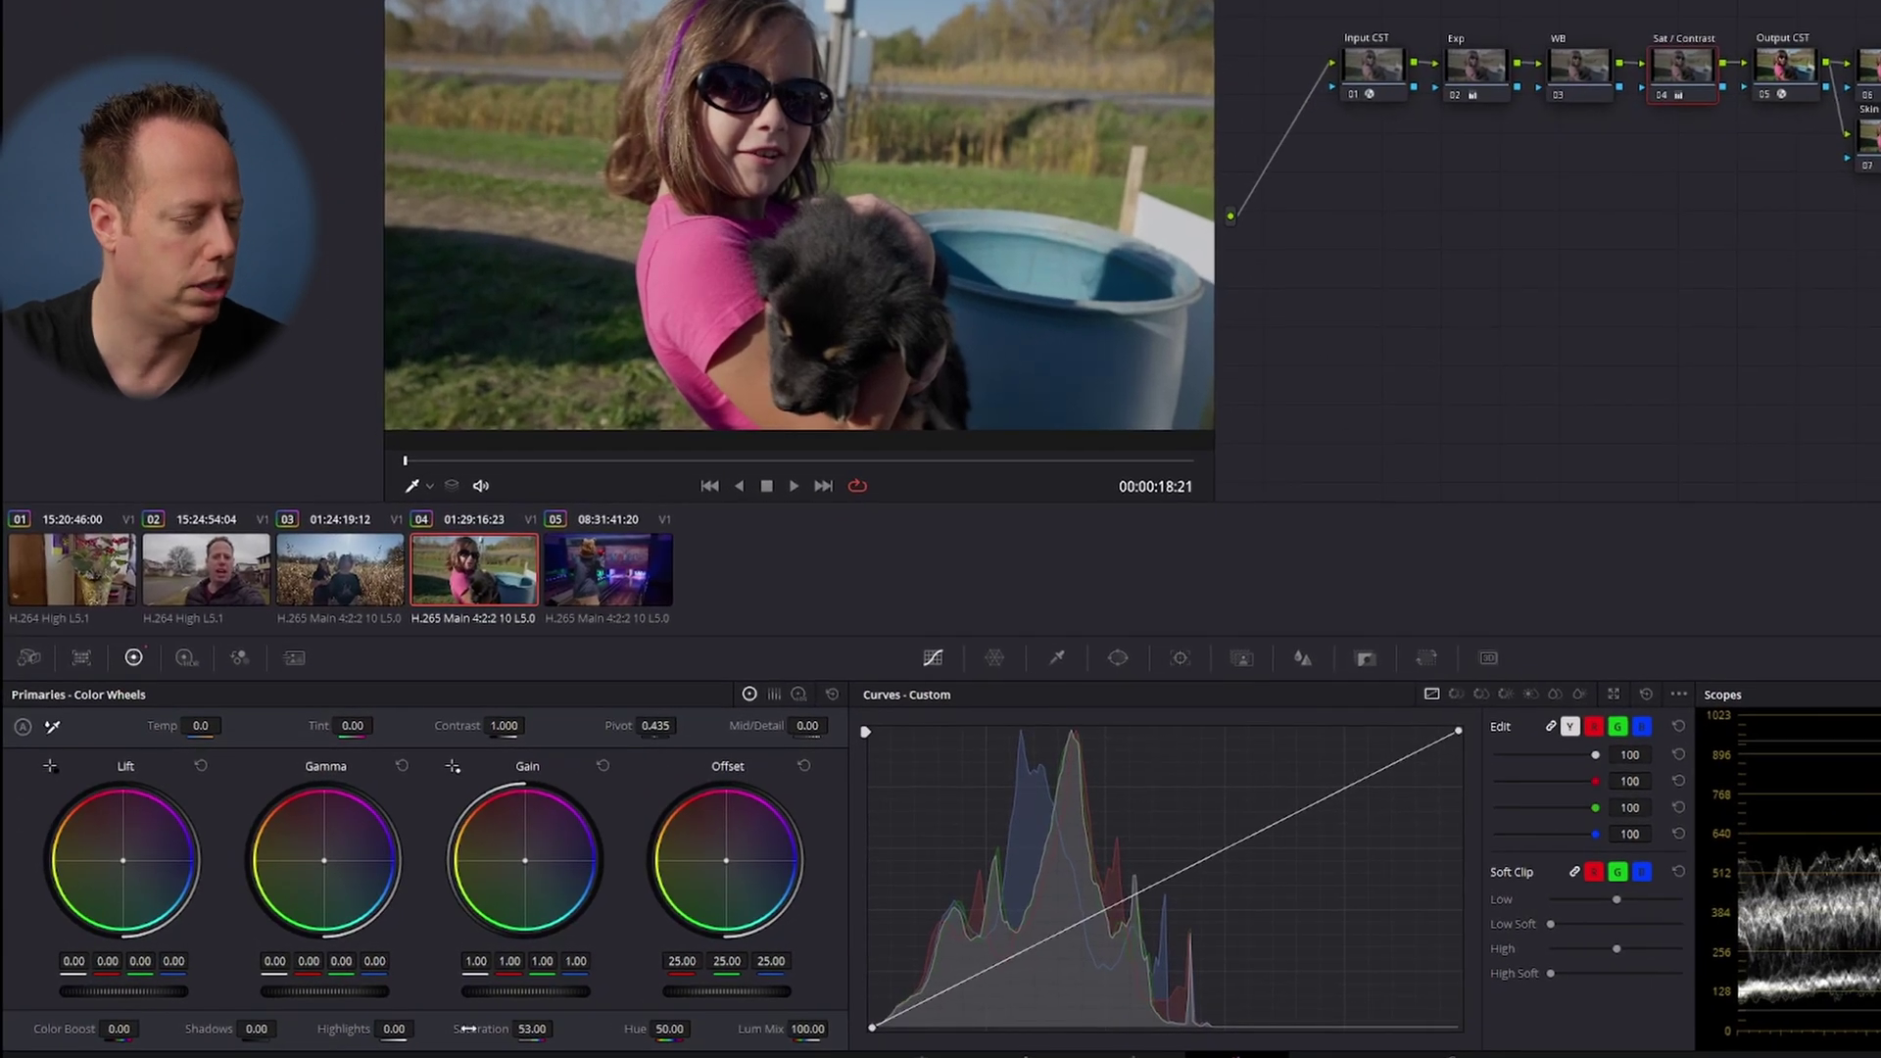
pyautogui.click(1364, 774)
pyautogui.click(964, 985)
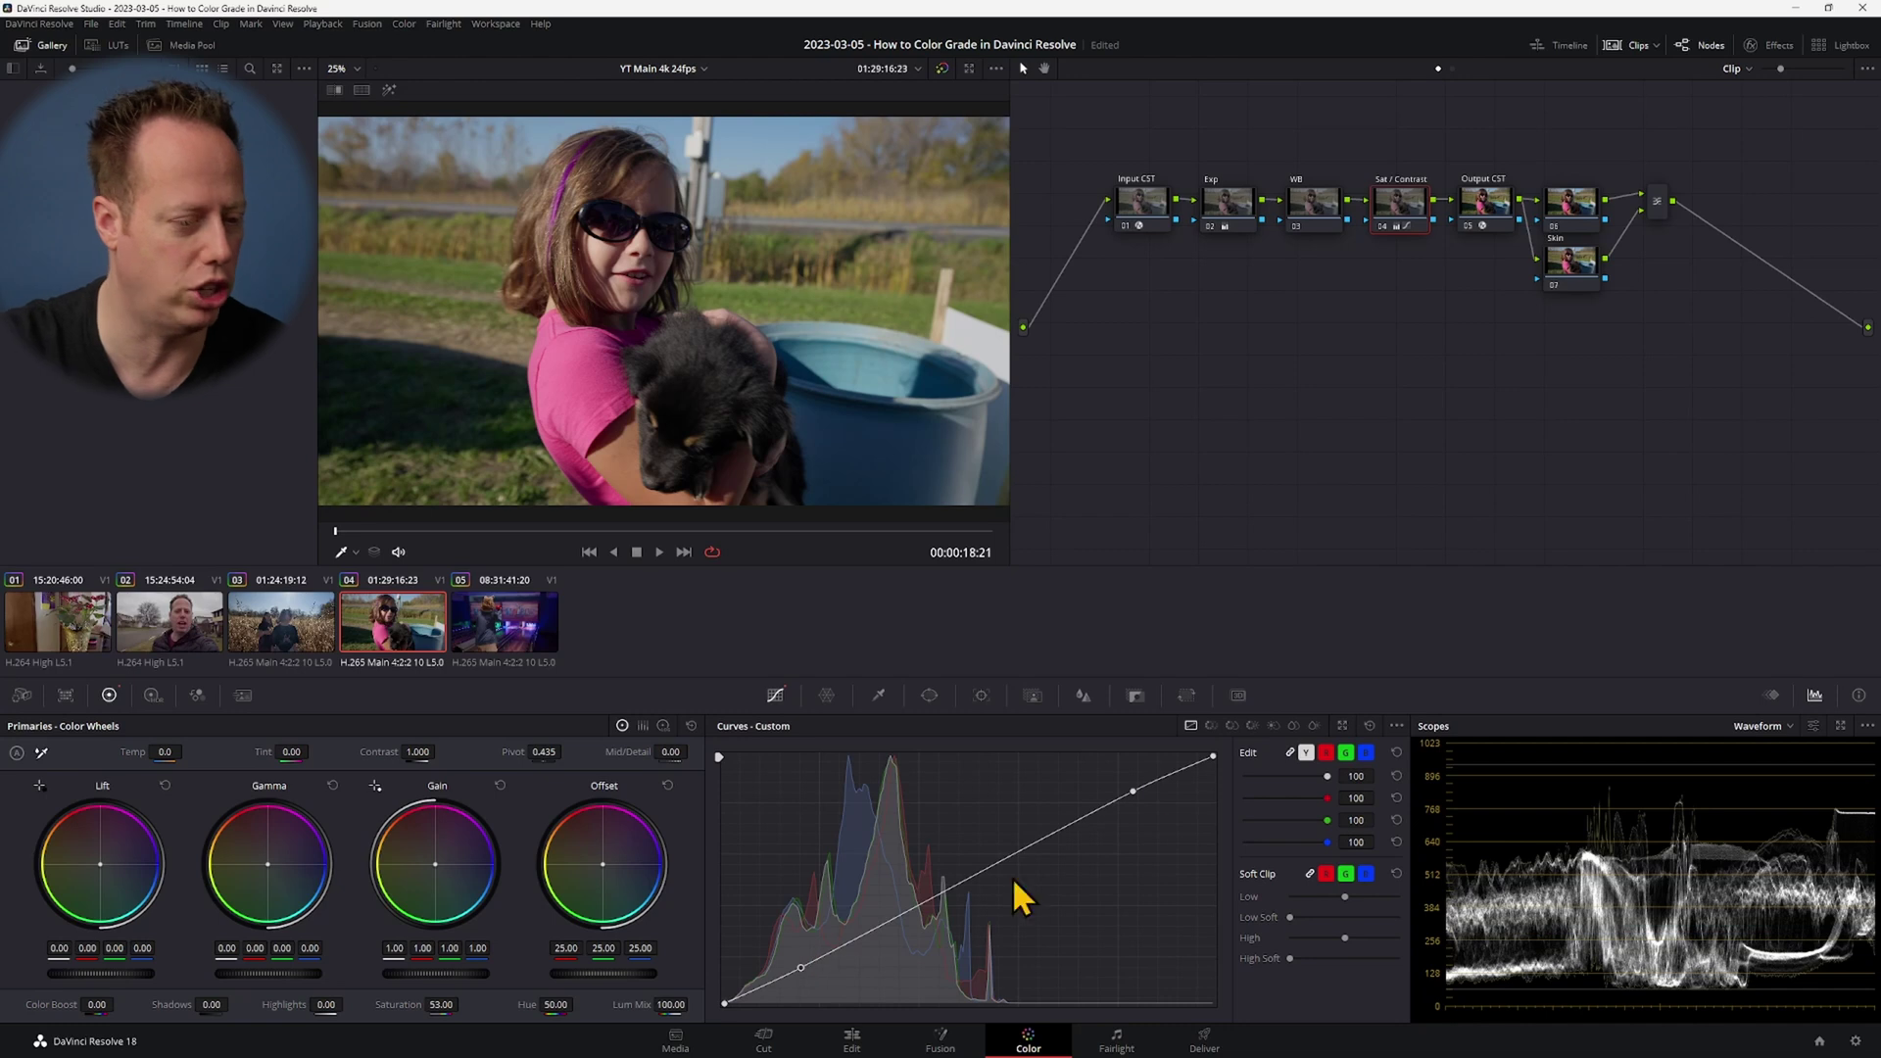
# - Qualify the girl's skin tones on clip 04's Skin node and soften the matte with blur radius 10.5 and denoise 9.2
pyautogui.click(1571, 260)
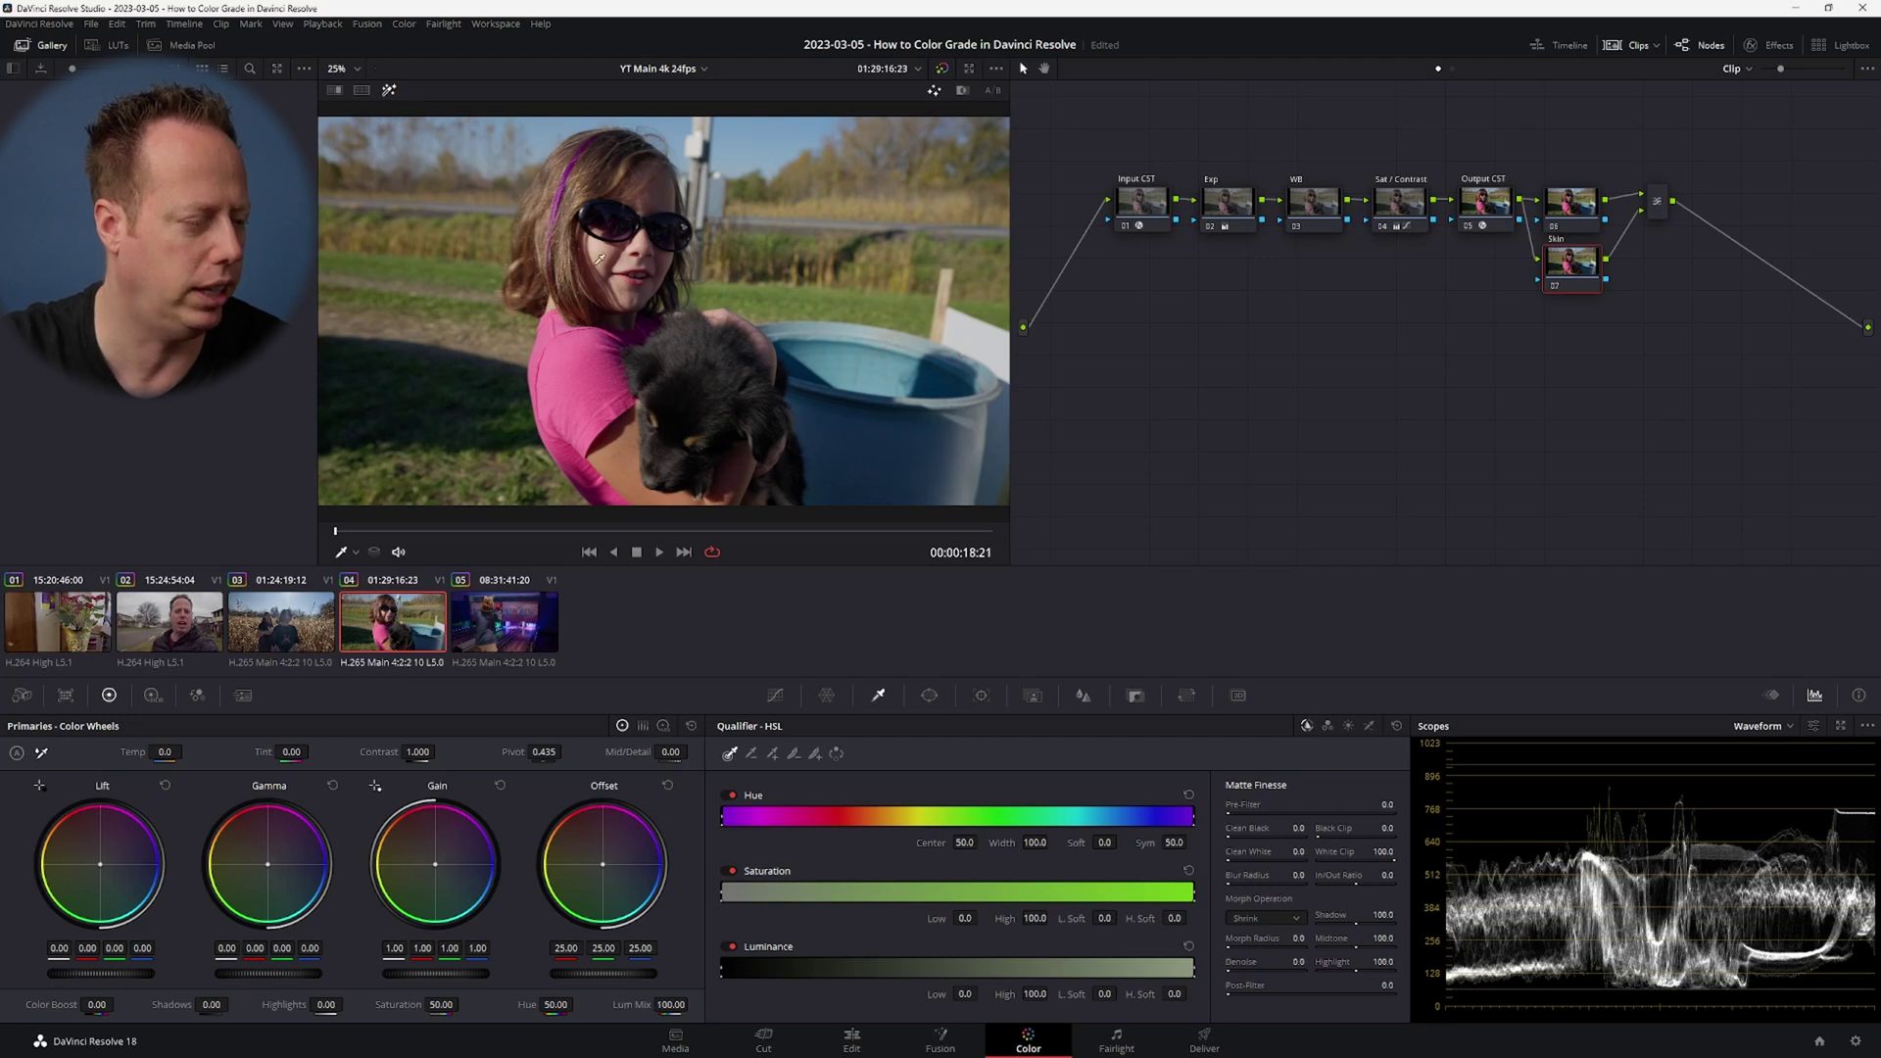
pyautogui.moveTo(691, 256); pyautogui.dragTo(701, 482)
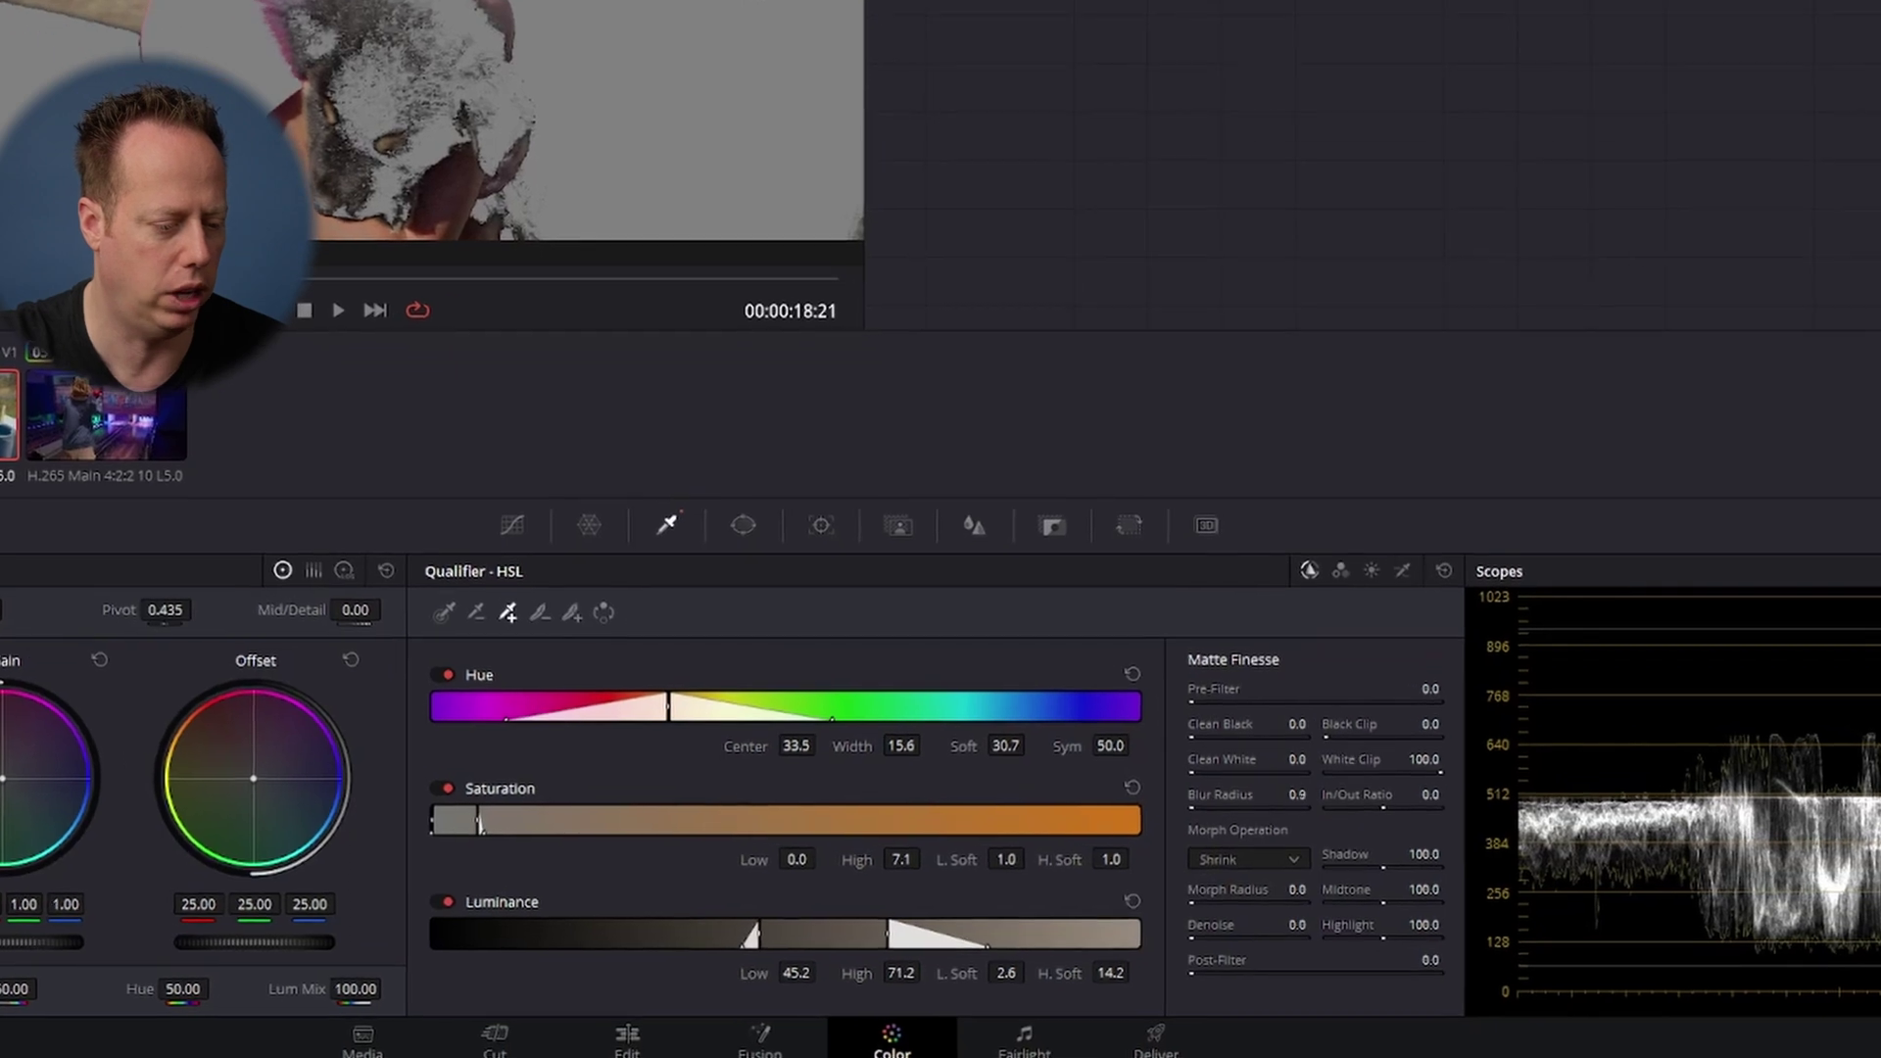
pyautogui.moveTo(1297, 795); pyautogui.dragTo(1391, 794)
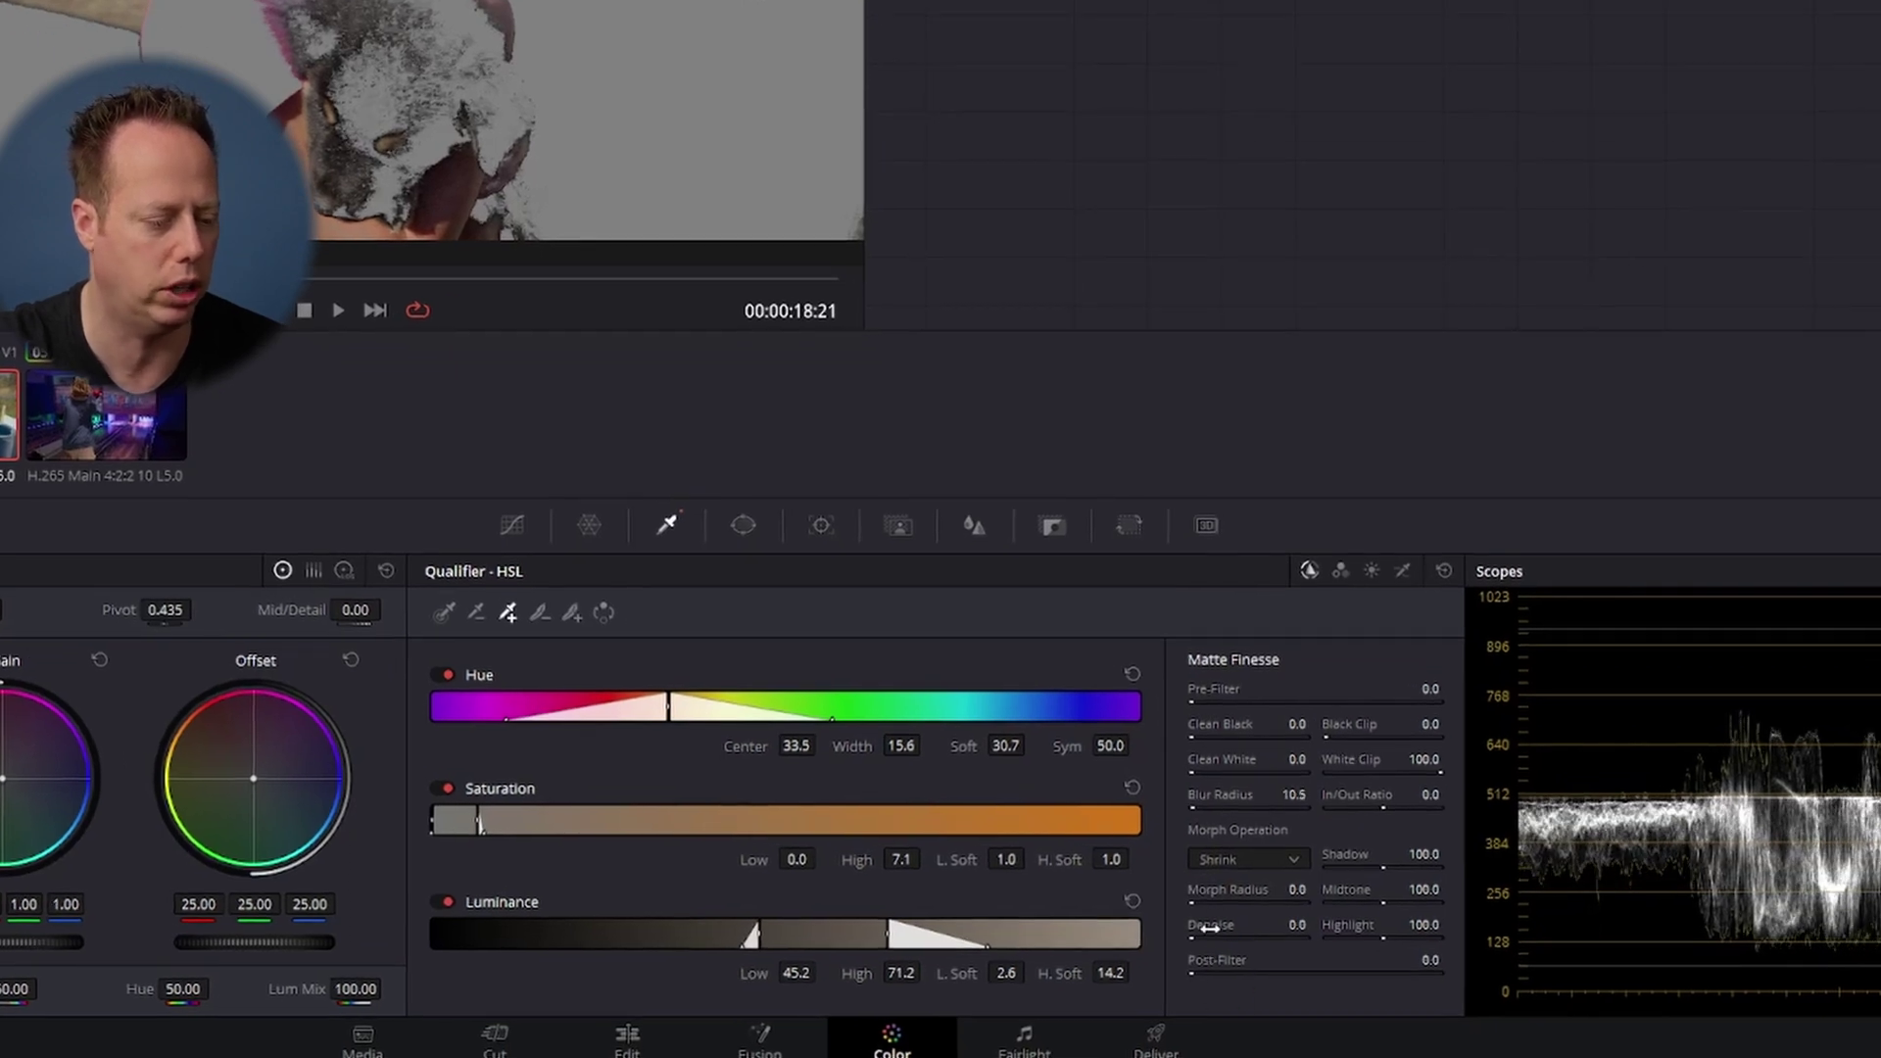
pyautogui.moveTo(1297, 924); pyautogui.dragTo(1371, 925)
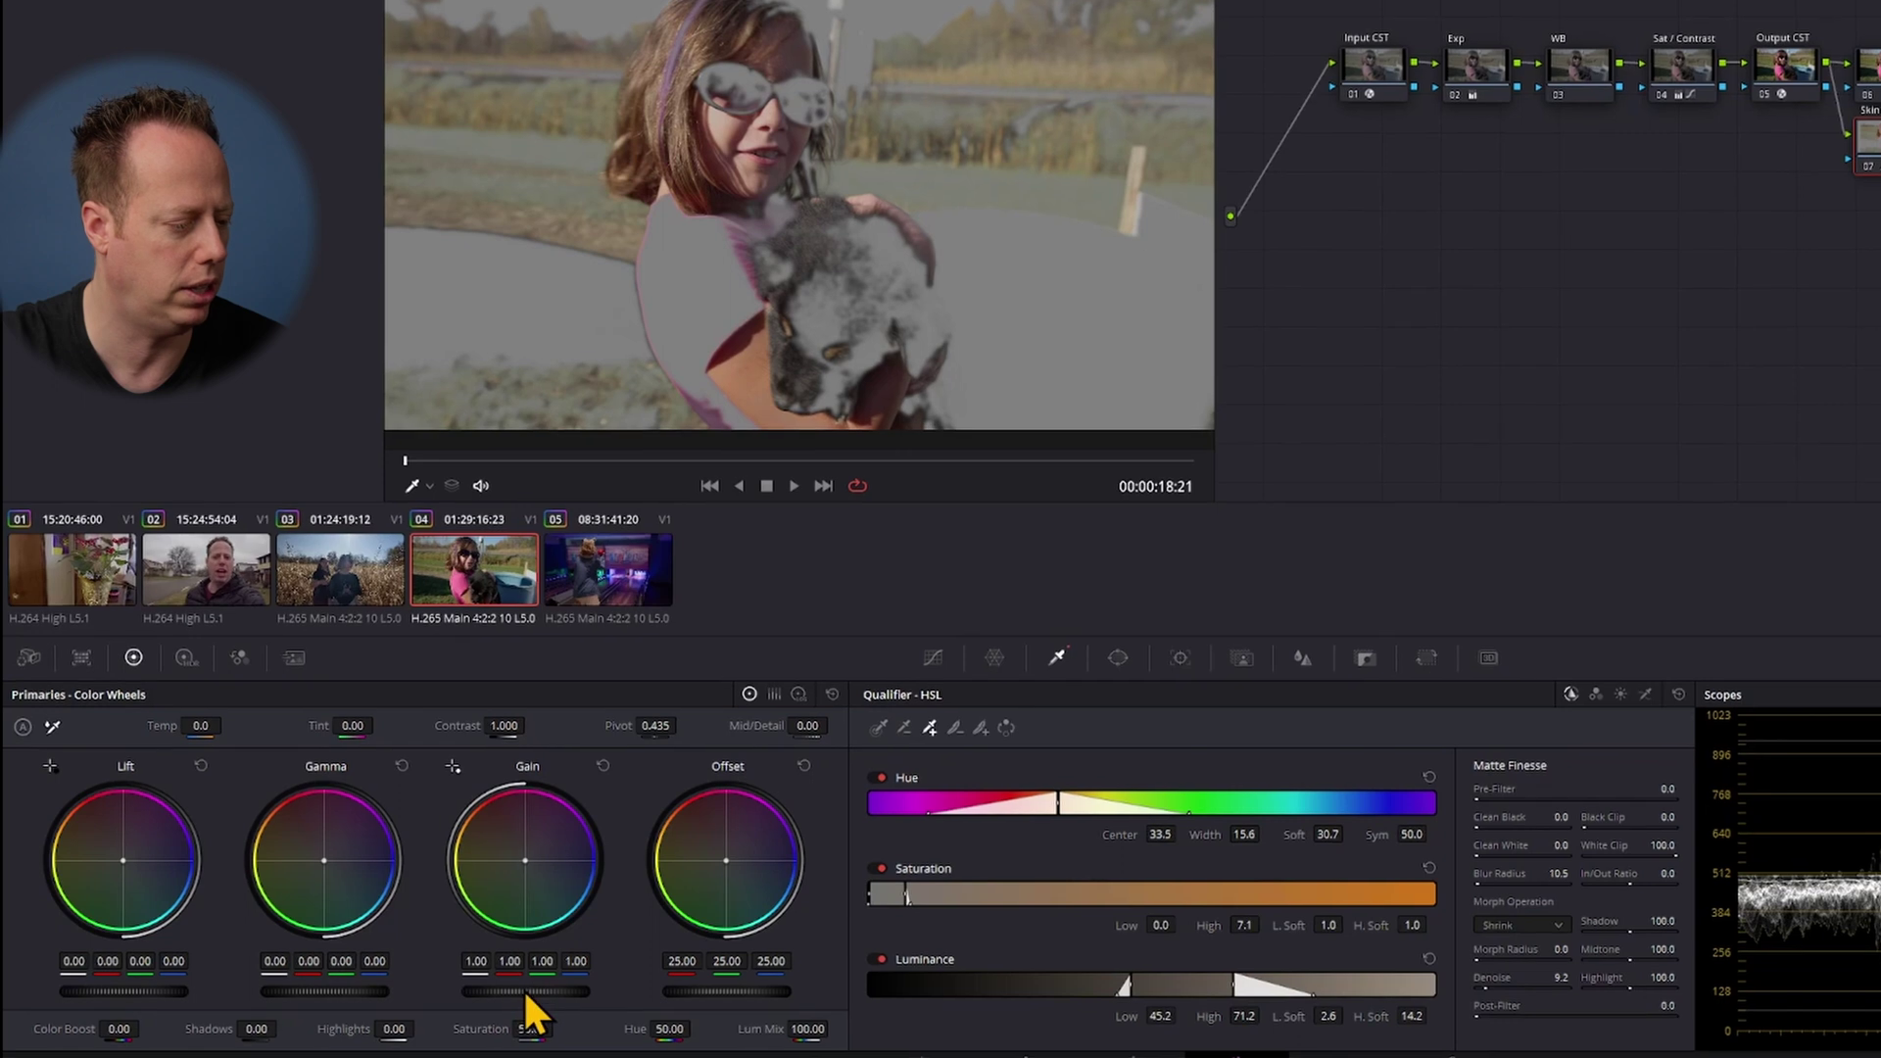
# - Lower the gain of clip 04's Skin node to 0.94 and compare the full image with the grade bypassed and restored
pyautogui.moveTo(525, 992); pyautogui.dragTo(569, 994)
pyautogui.hotkey('shift', 'h')
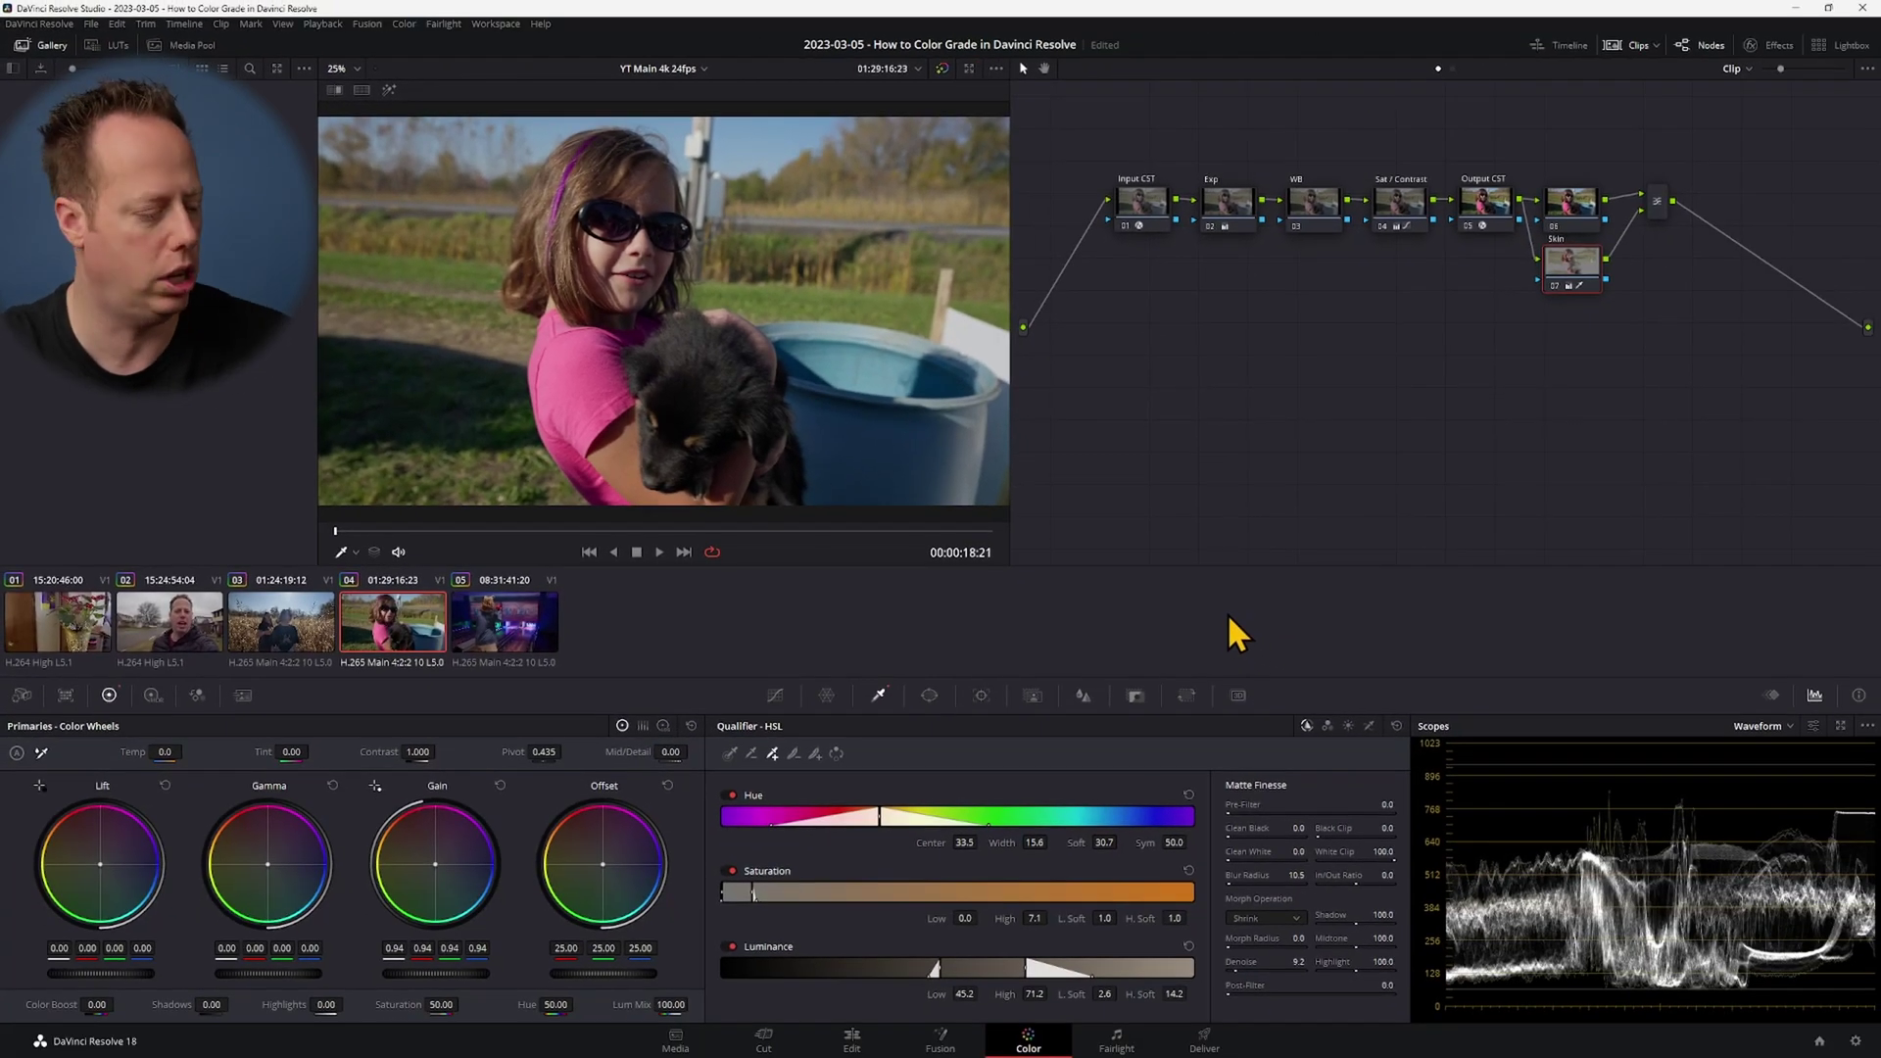
pyautogui.hotkey('shift', 'd')
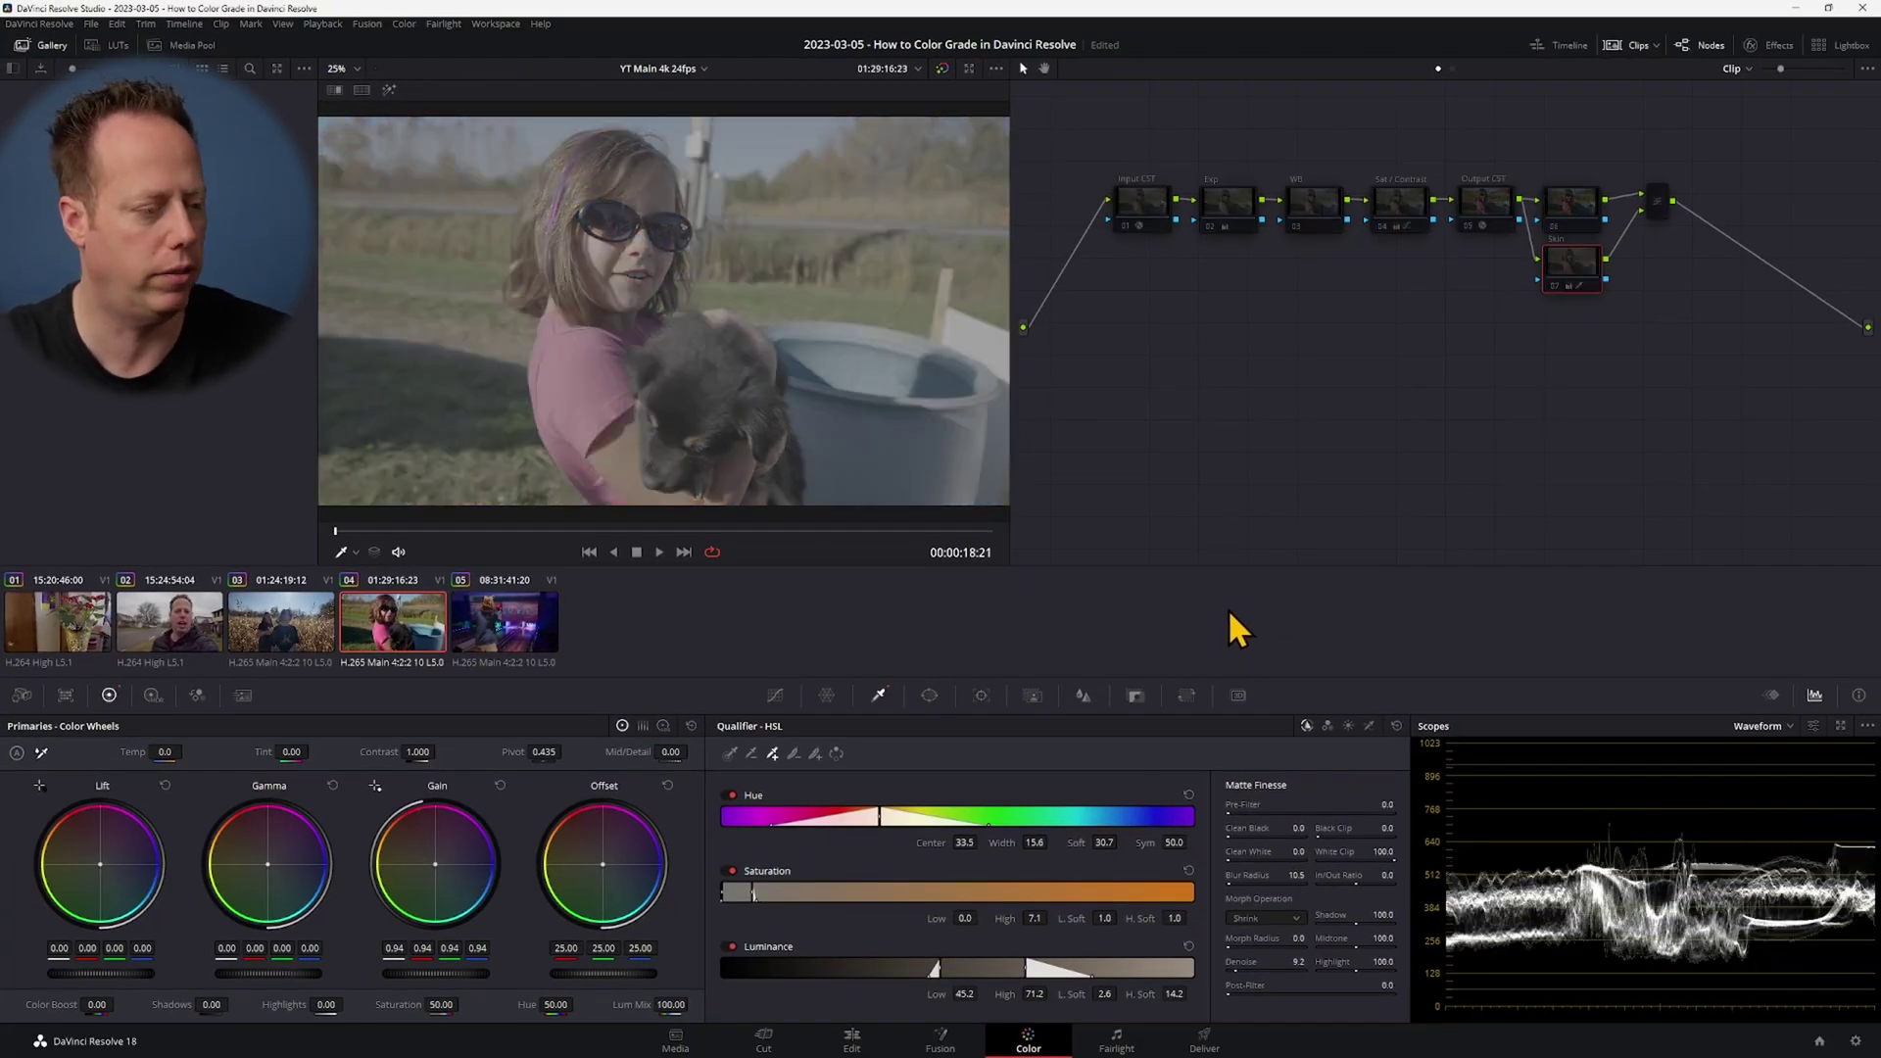
pyautogui.hotkey('shift', 'd')
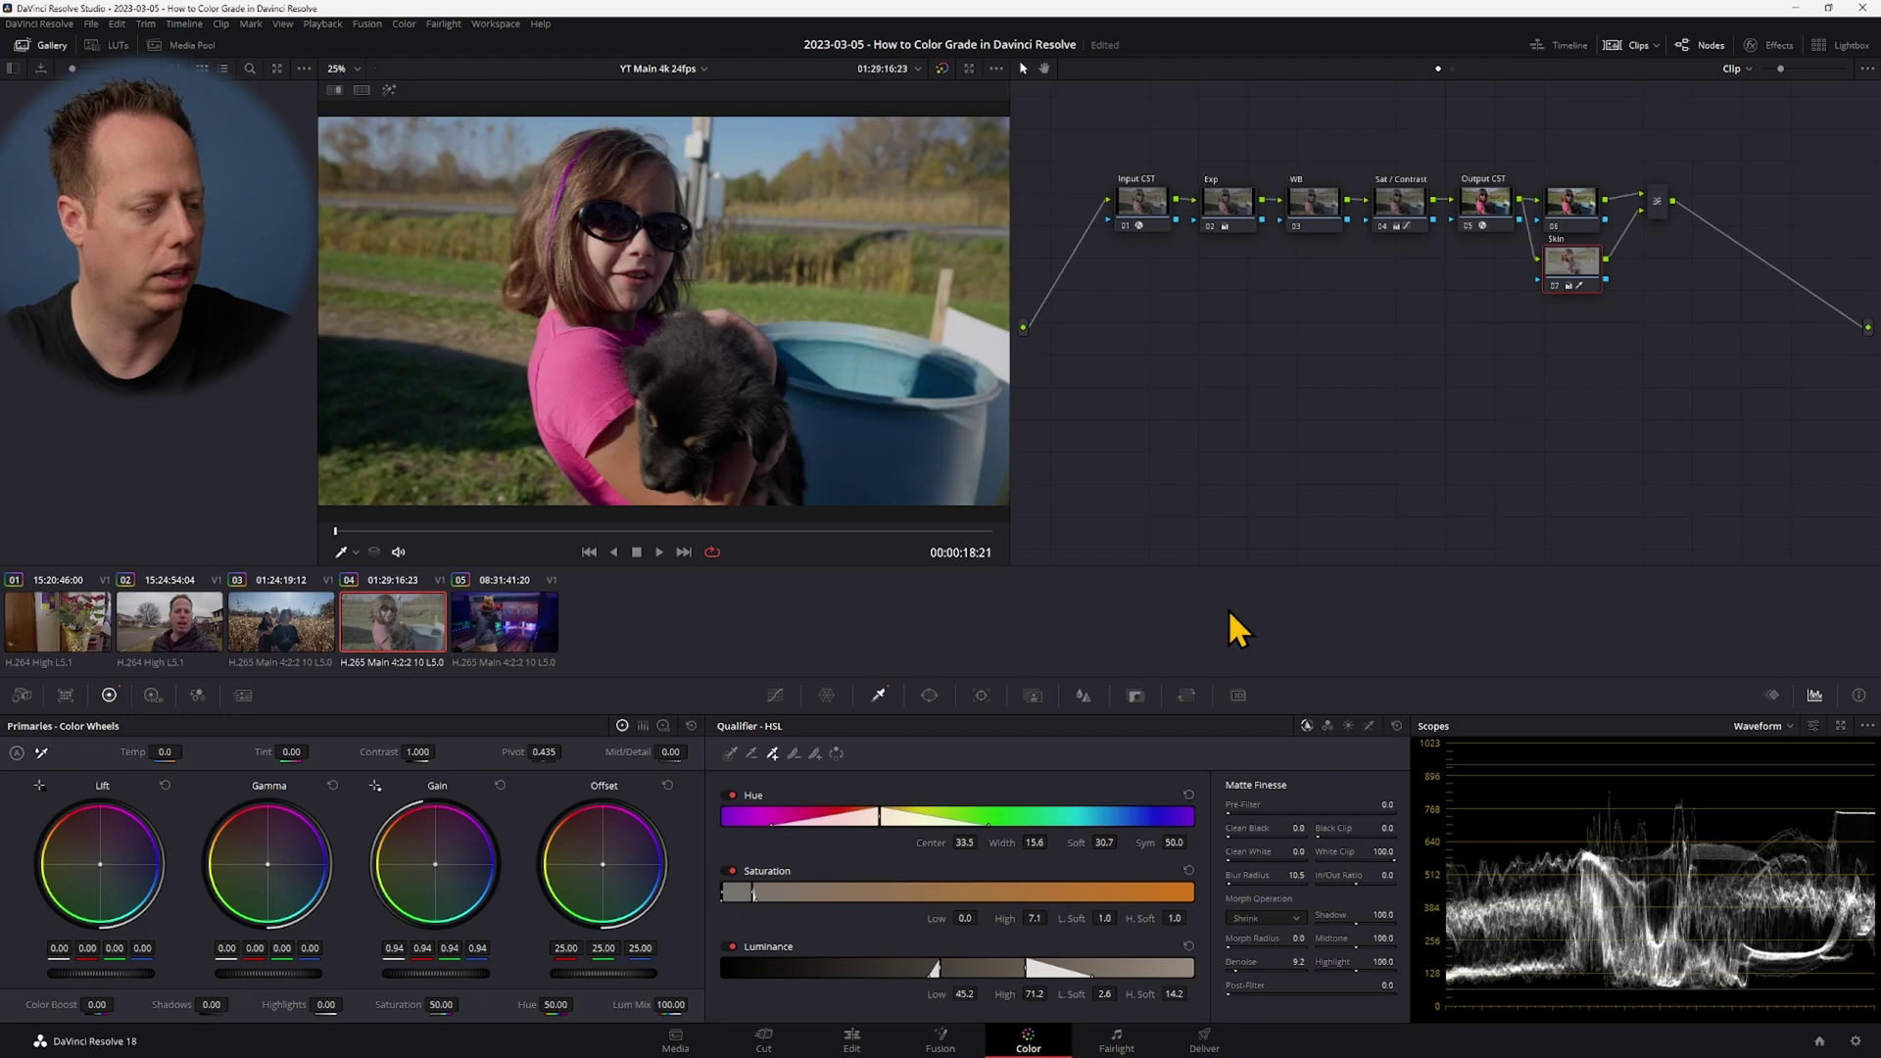
# - On clip 05's Exp node, lower the offset to 21.05, raise the gamma to 0.02 and reduce the gain slightly
pyautogui.click(516, 638)
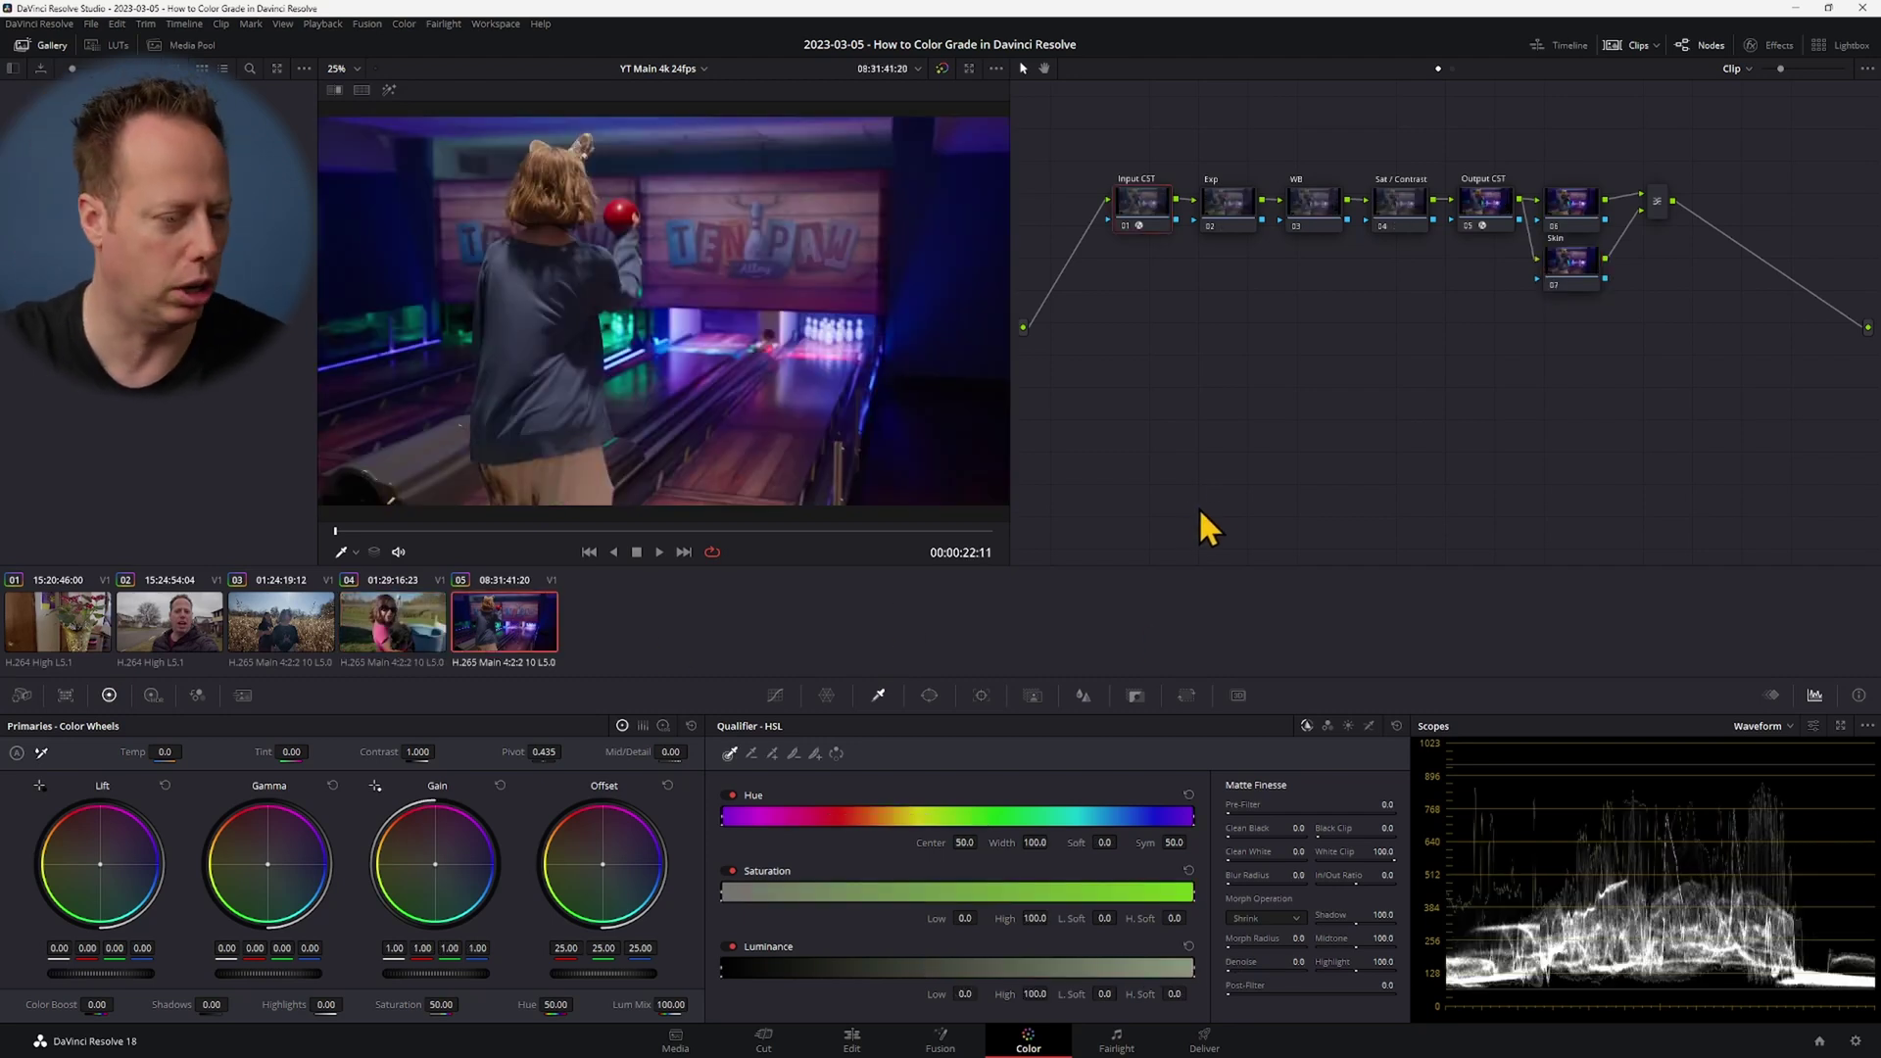
pyautogui.click(1228, 203)
pyautogui.moveTo(603, 975)
pyautogui.mouseDown()
pyautogui.moveTo(619, 980)
pyautogui.moveTo(592, 973)
pyautogui.mouseUp()
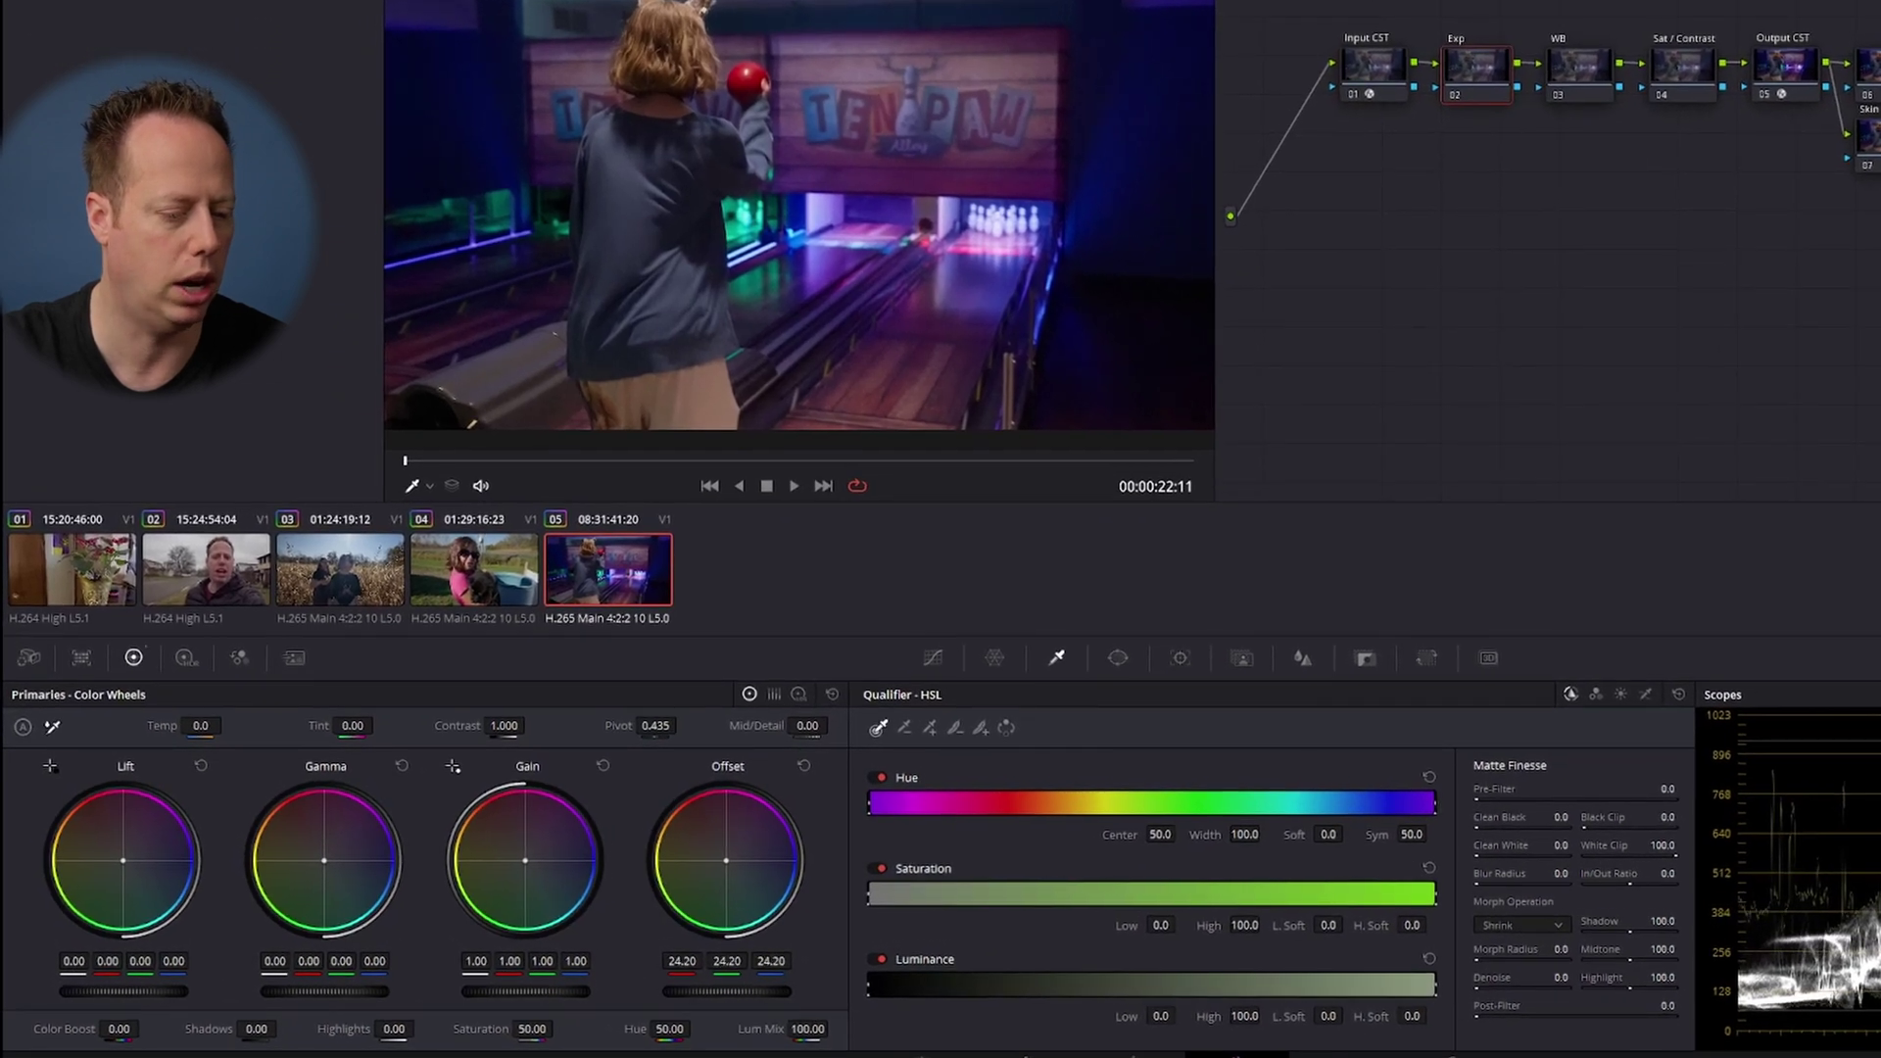
pyautogui.moveTo(745, 991); pyautogui.dragTo(723, 991)
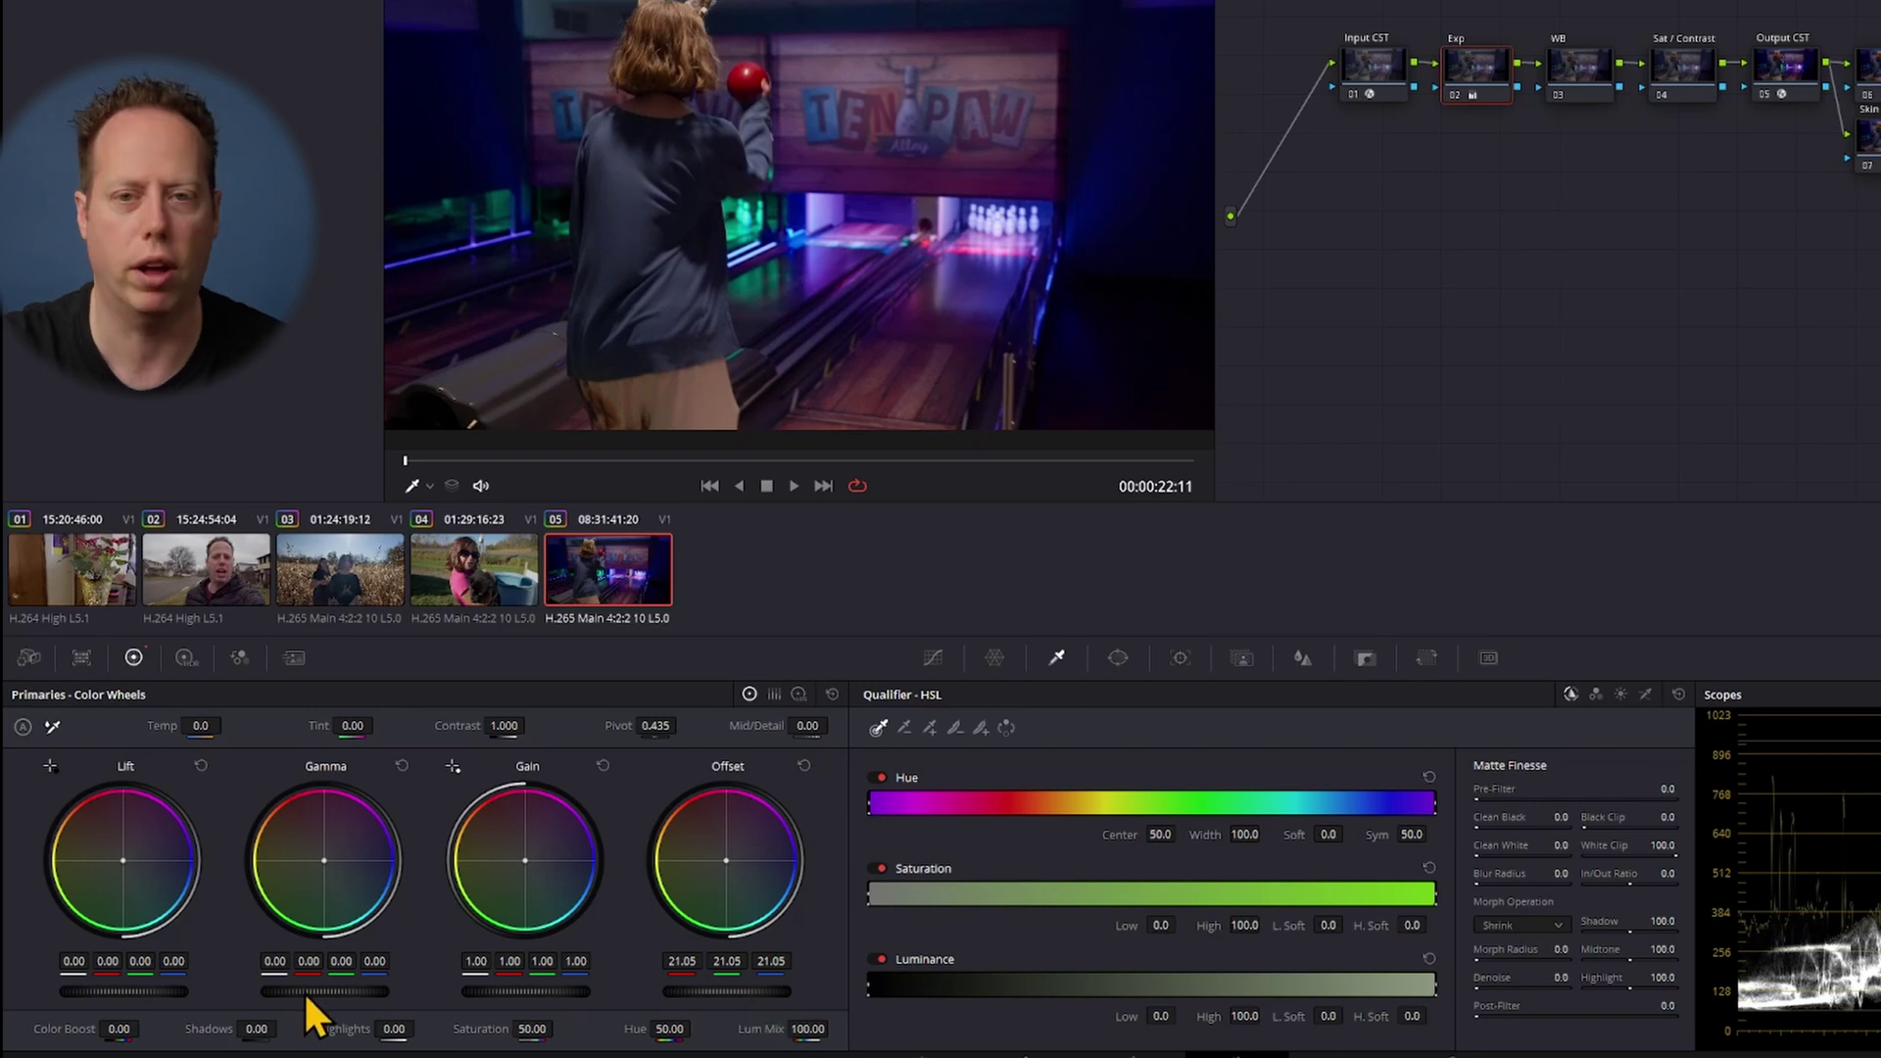
pyautogui.moveTo(316, 992); pyautogui.dragTo(330, 991)
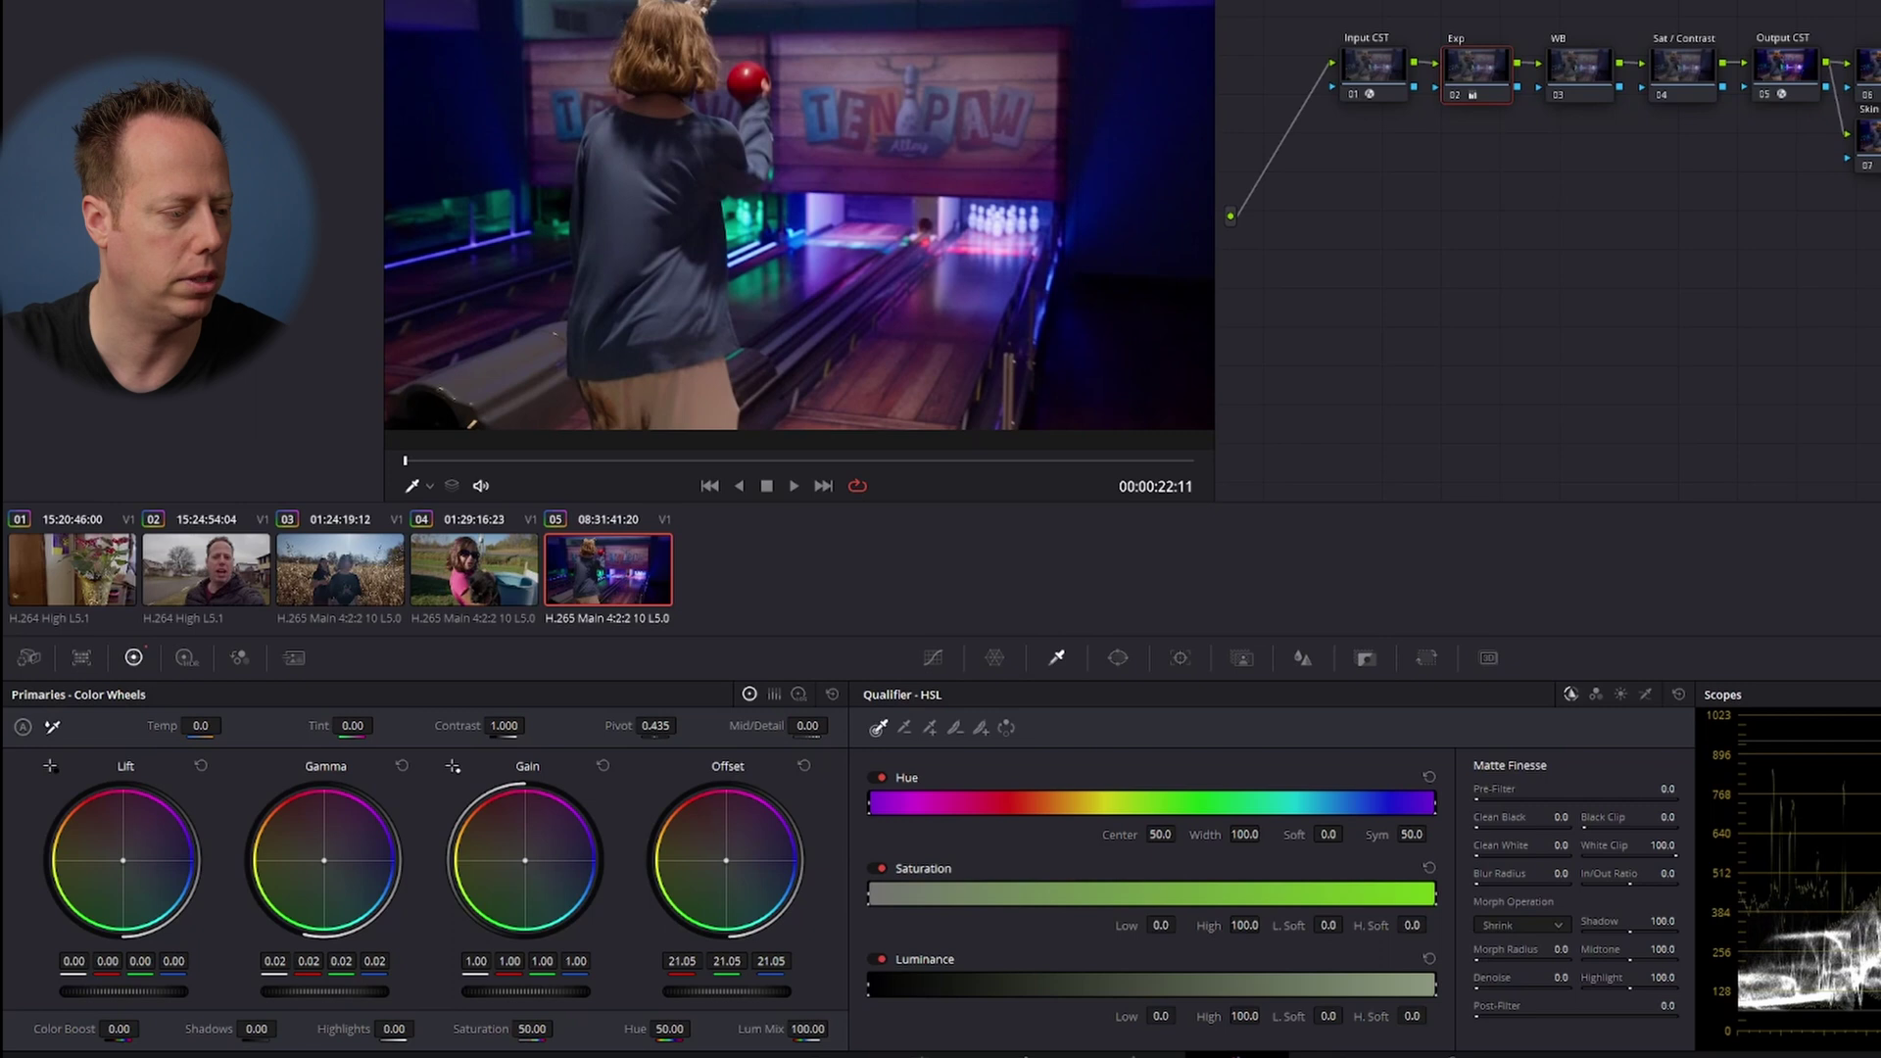
pyautogui.moveTo(482, 992); pyautogui.dragTo(469, 991)
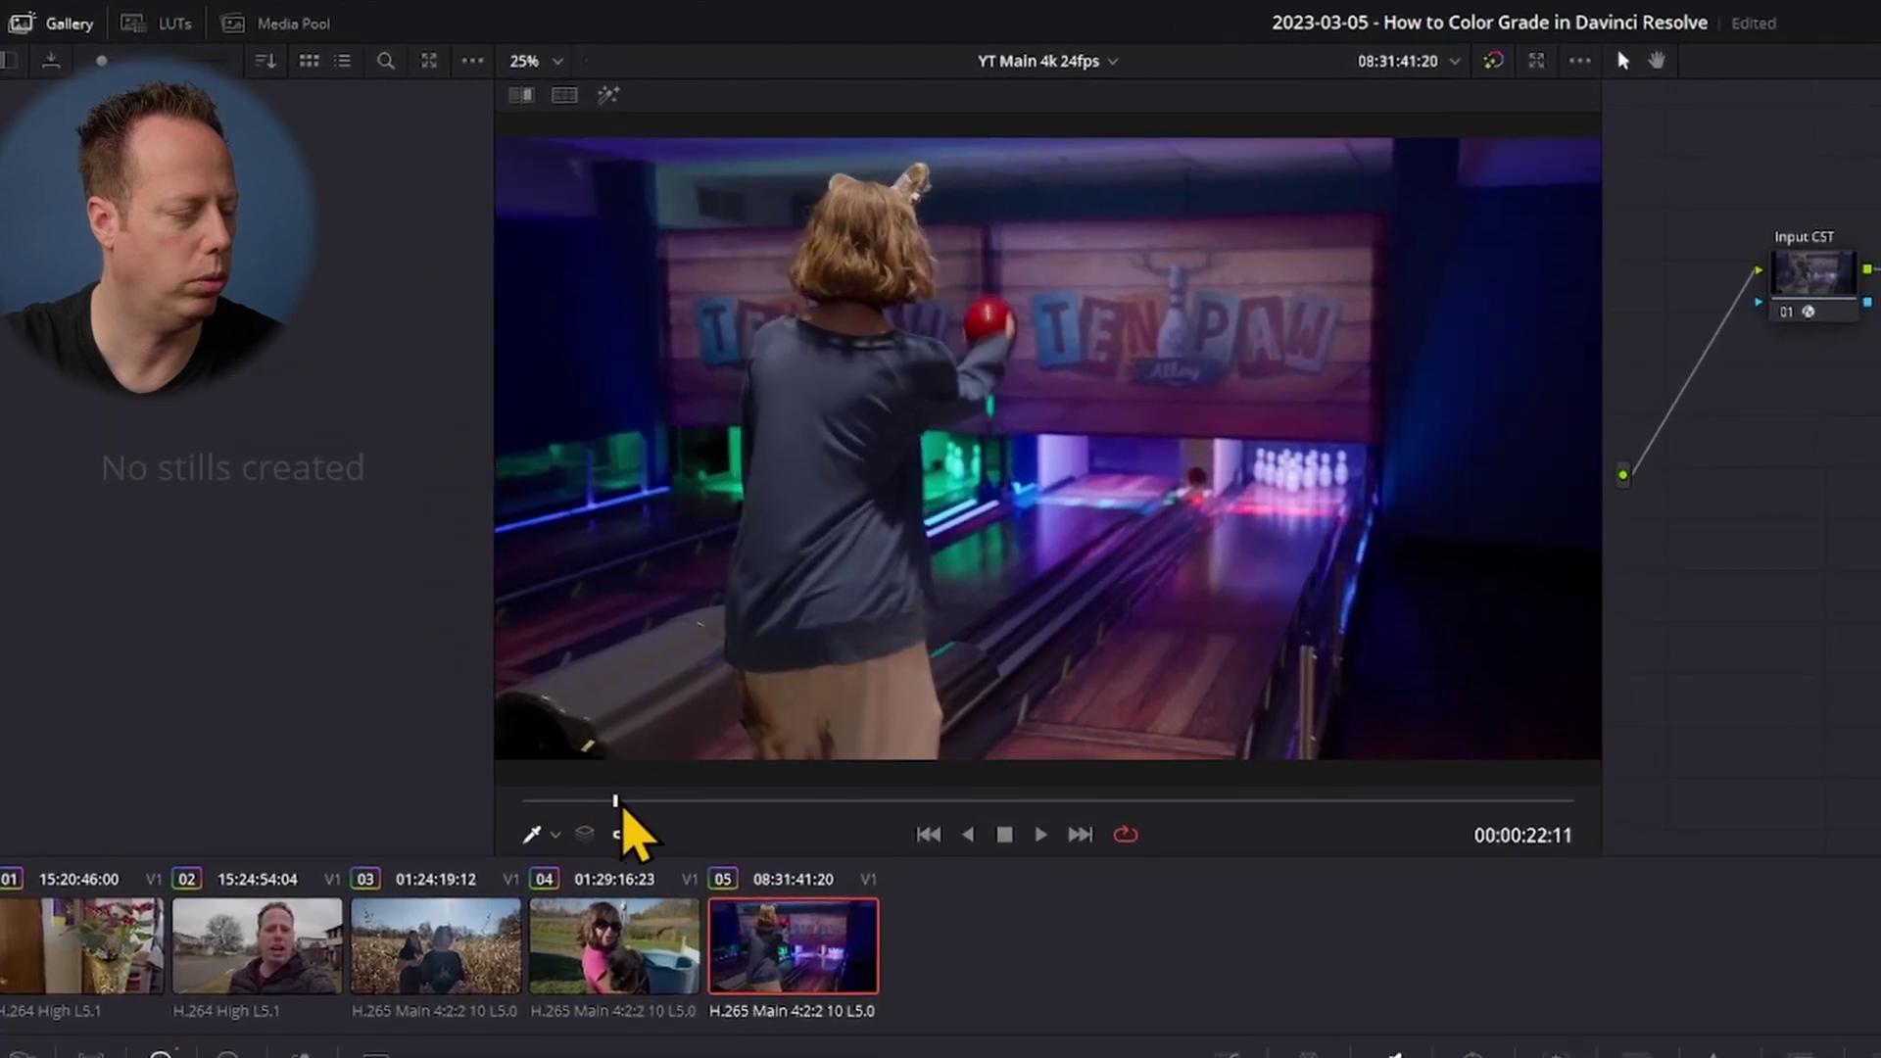
# - At 00:00:26:00 in clip 05, set the Sat / Contrast node's saturation to 52.40 and add a highlight point and a lowered shadow point
pyautogui.moveTo(394, 525); pyautogui.dragTo(433, 529)
pyautogui.moveTo(678, 818); pyautogui.dragTo(1242, 821)
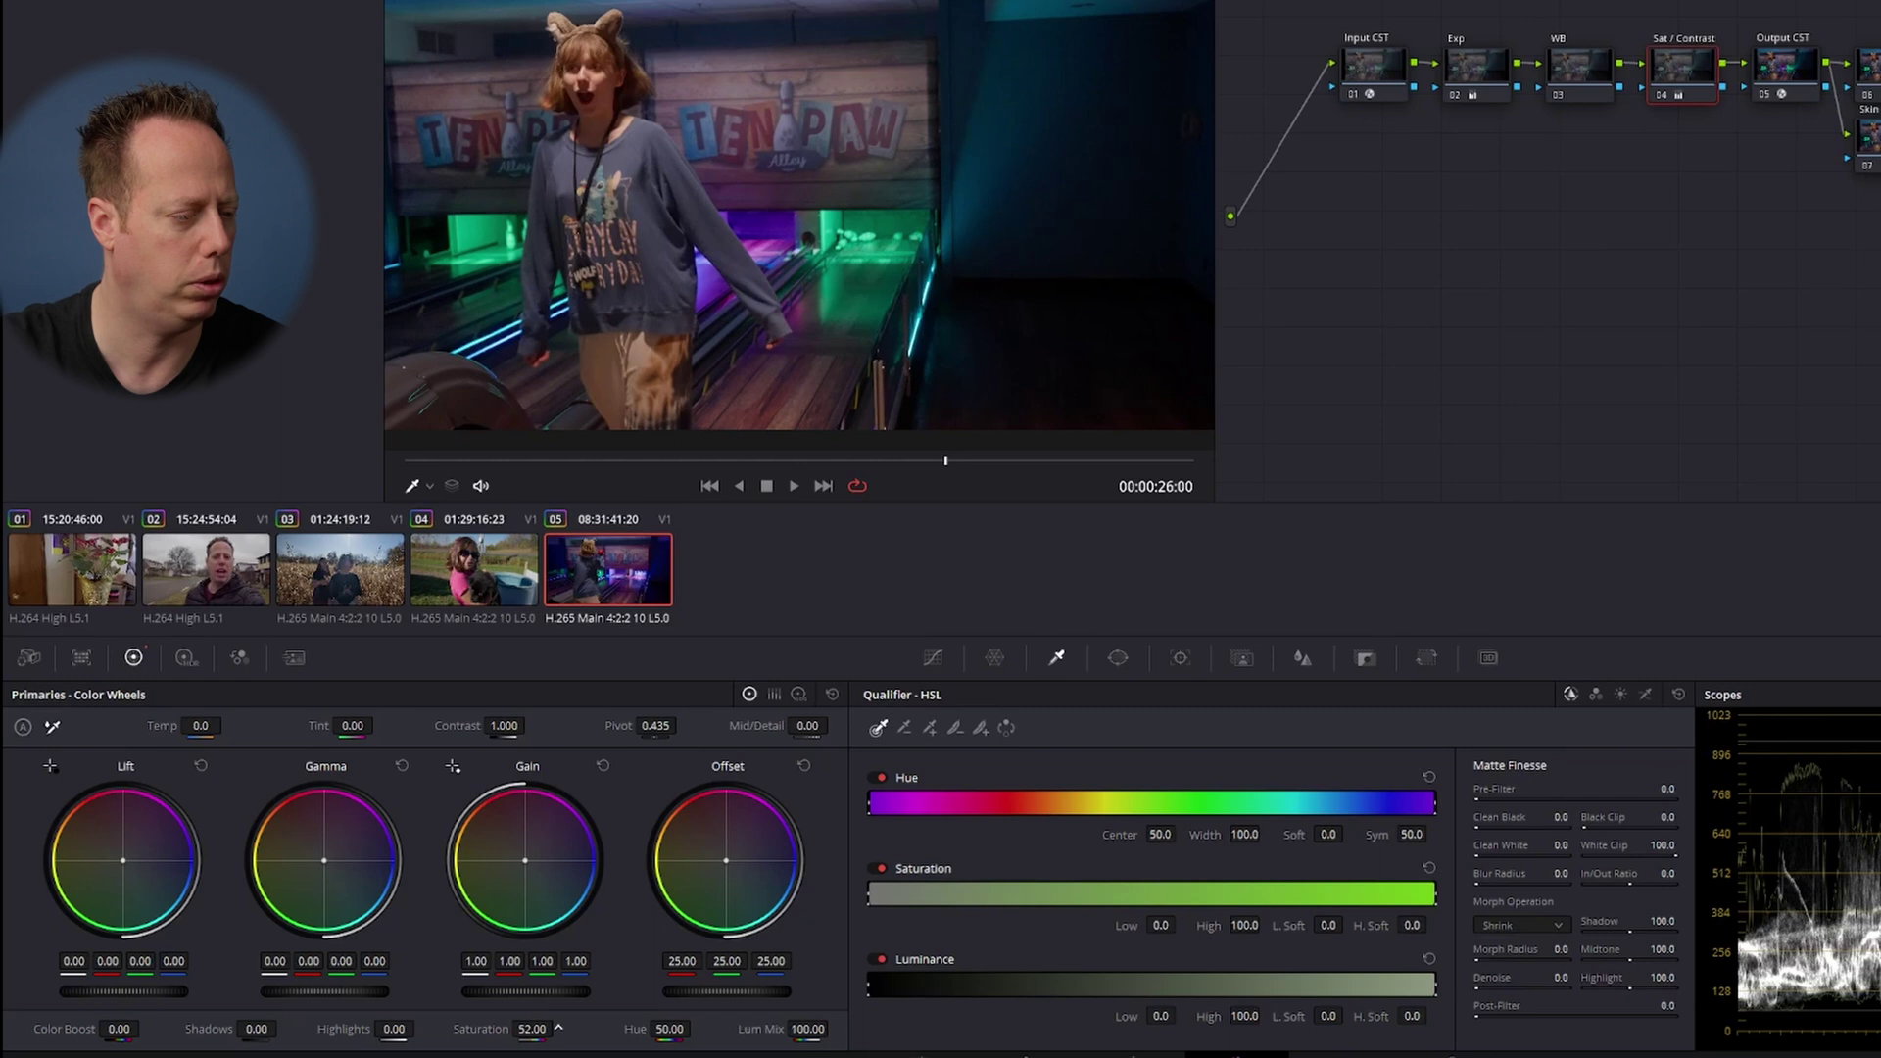
pyautogui.click(931, 658)
pyautogui.click(1365, 774)
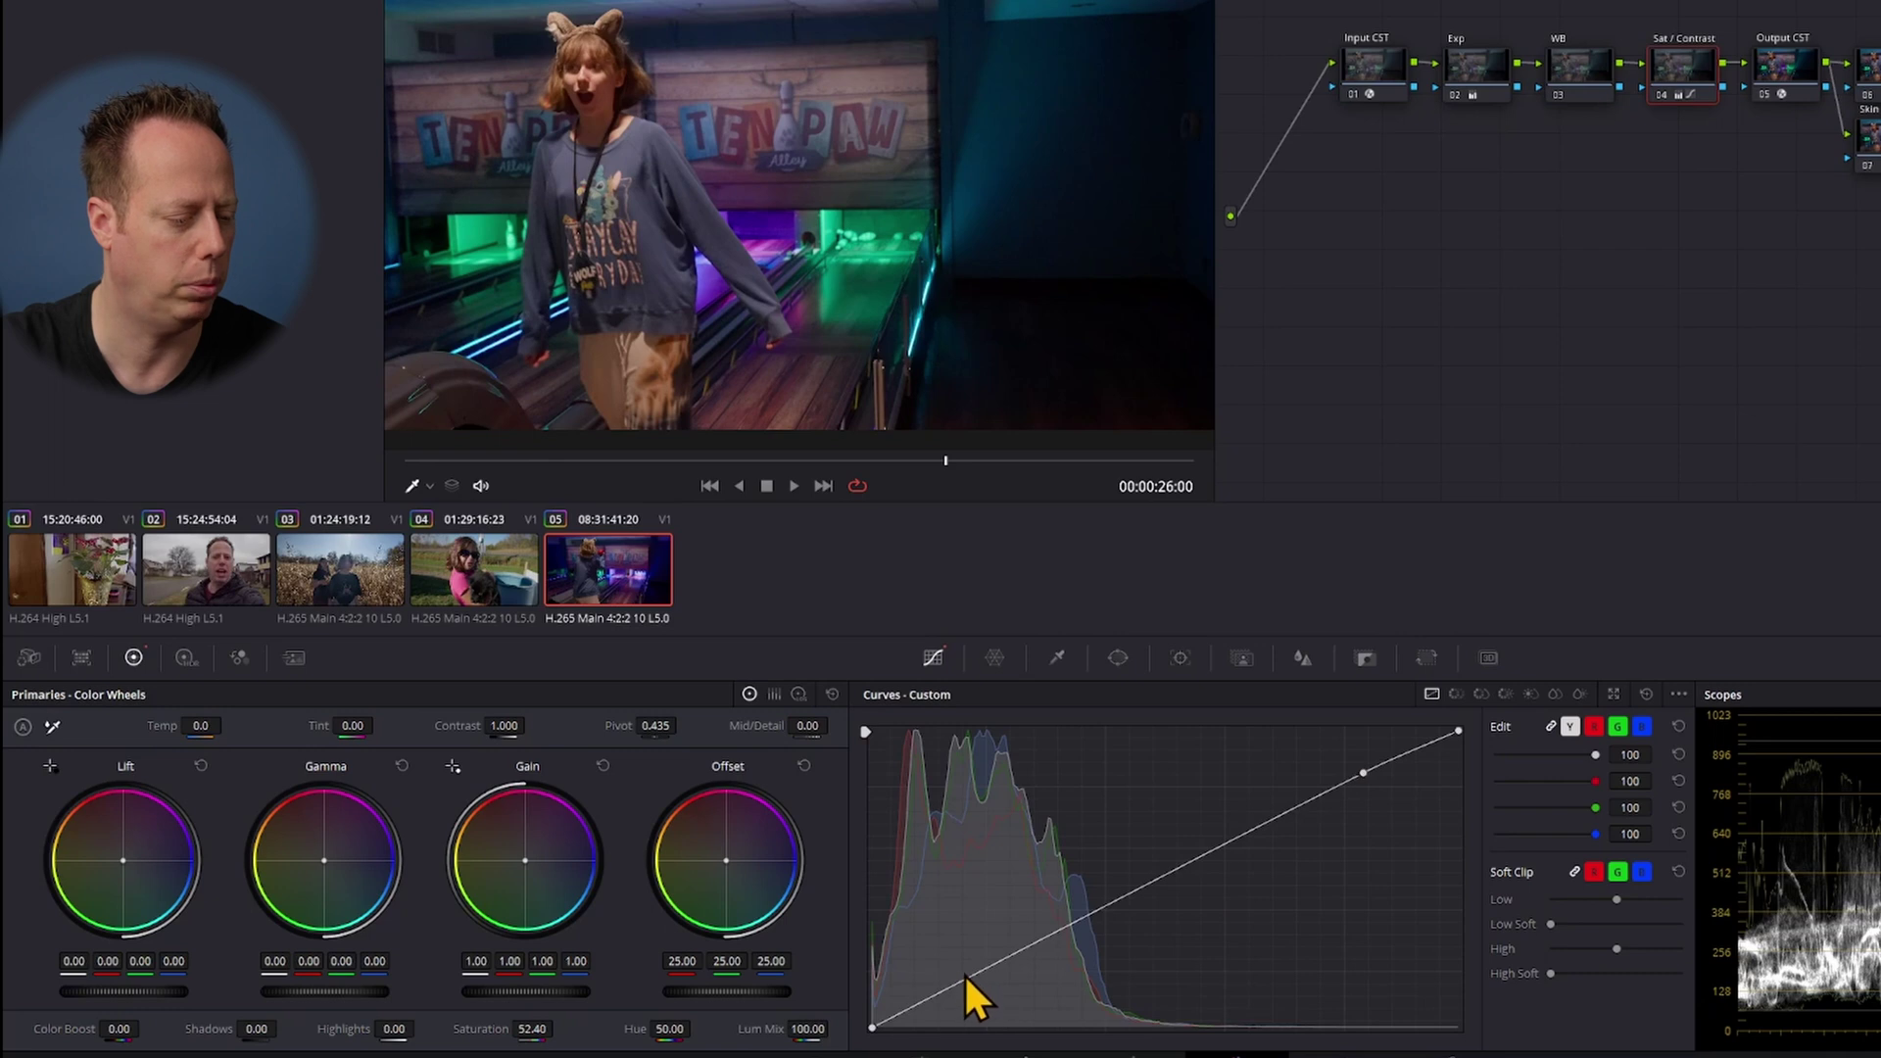
pyautogui.moveTo(963, 978); pyautogui.dragTo(967, 987)
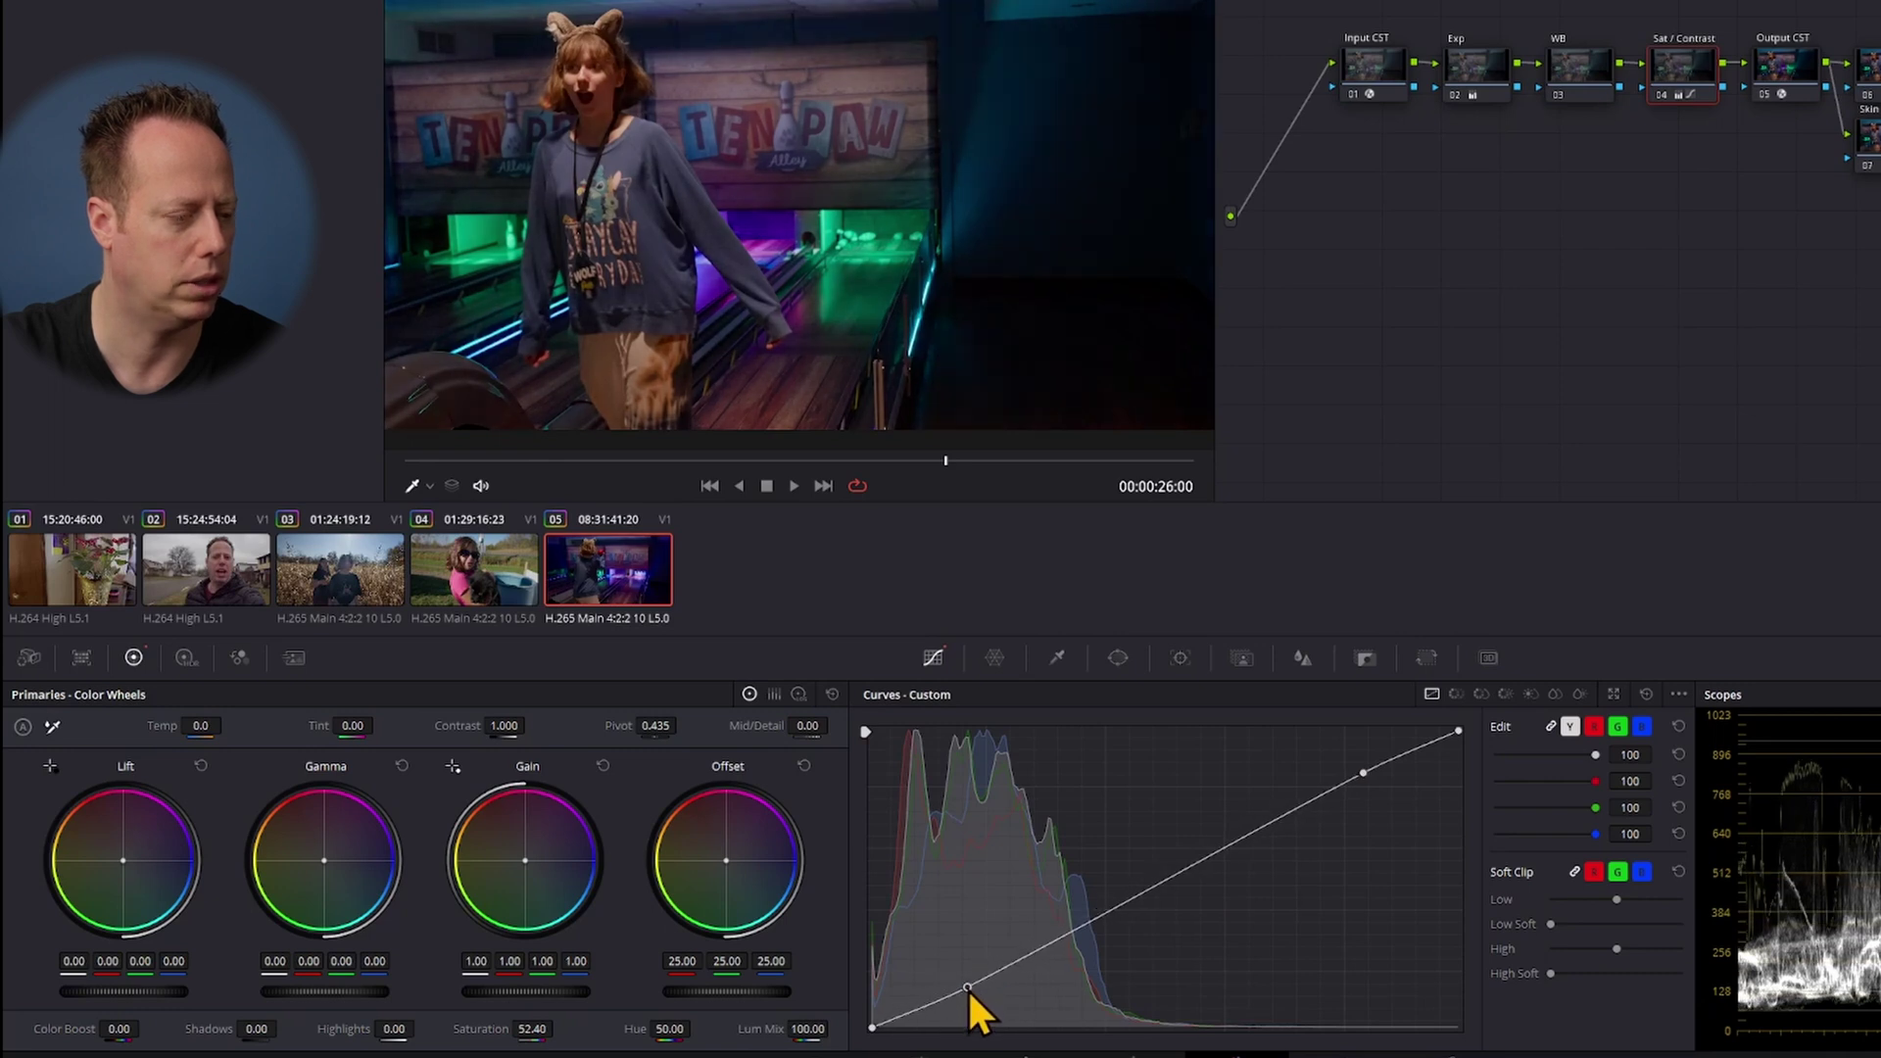
pyautogui.hotkey('ctrl', 'd')
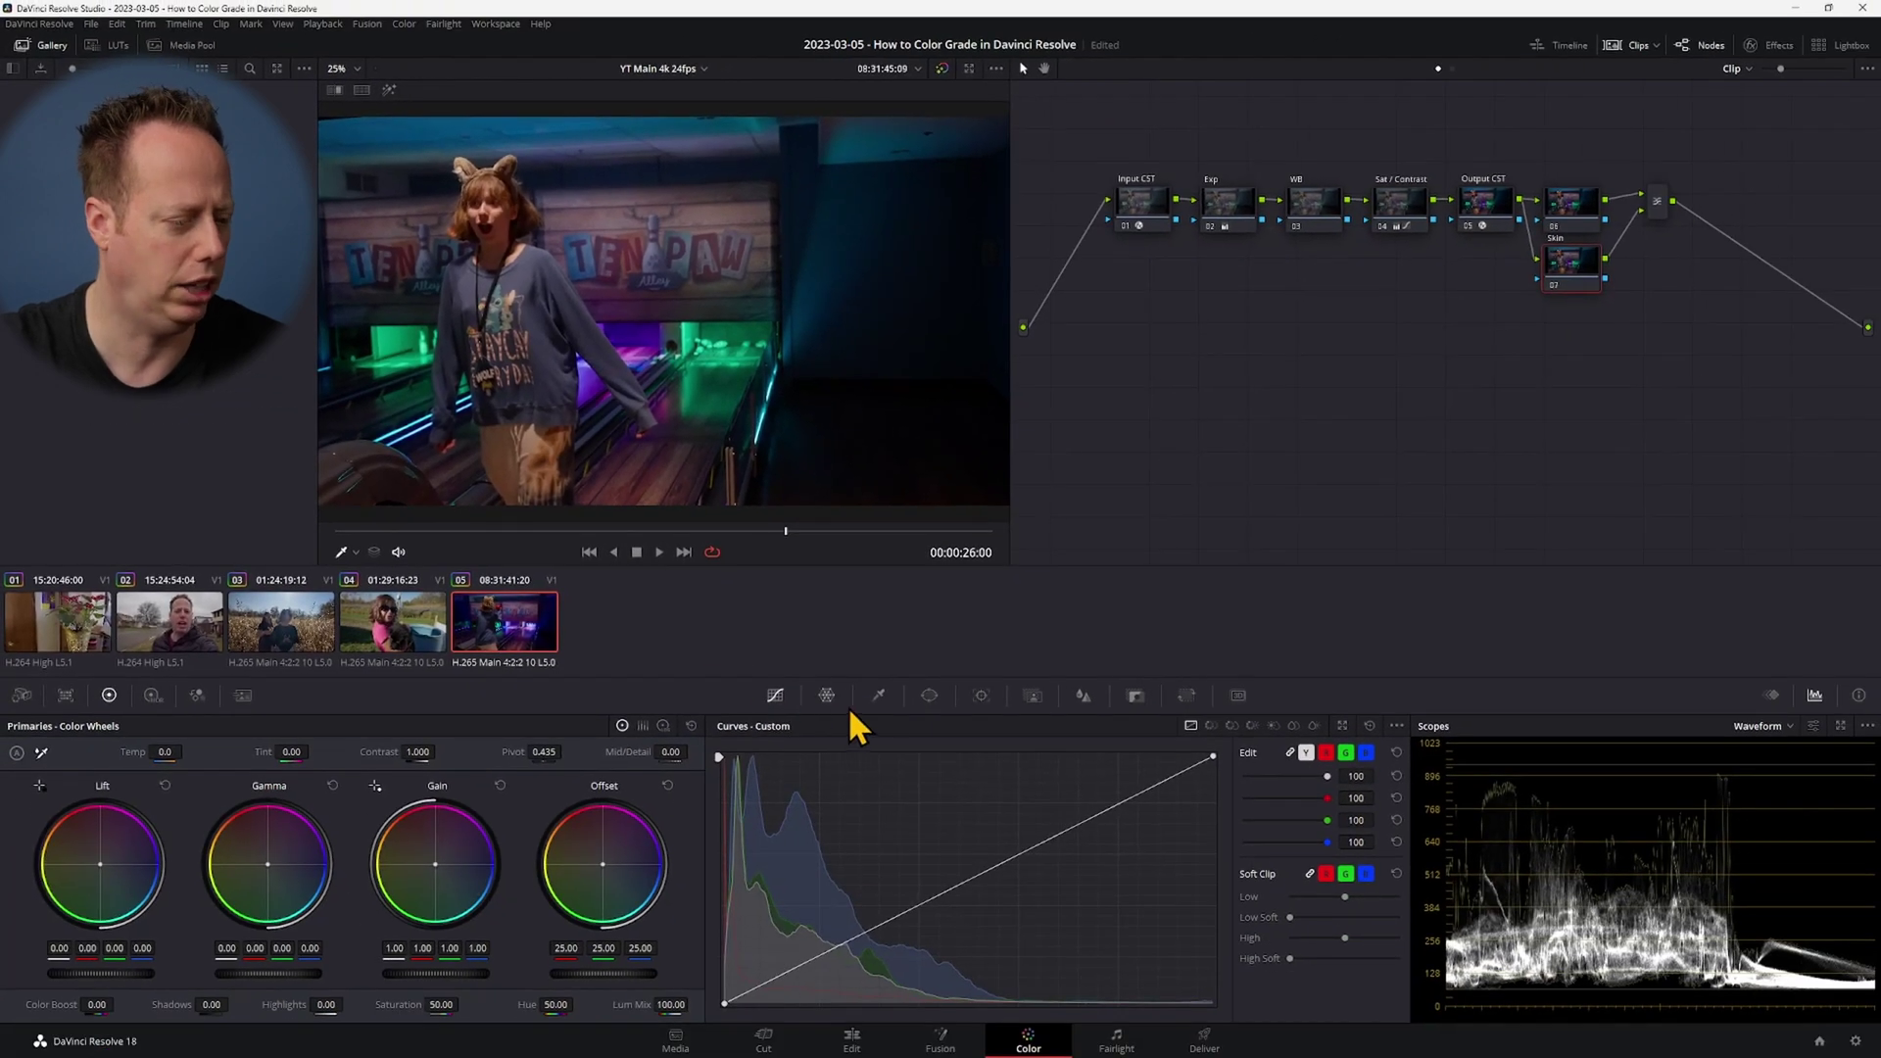
# - Qualify the face's skin tones on clip 05's Skin node and lower its saturation to 49.40 while checking the highlighted selection on the vectorscope
pyautogui.click(1134, 880)
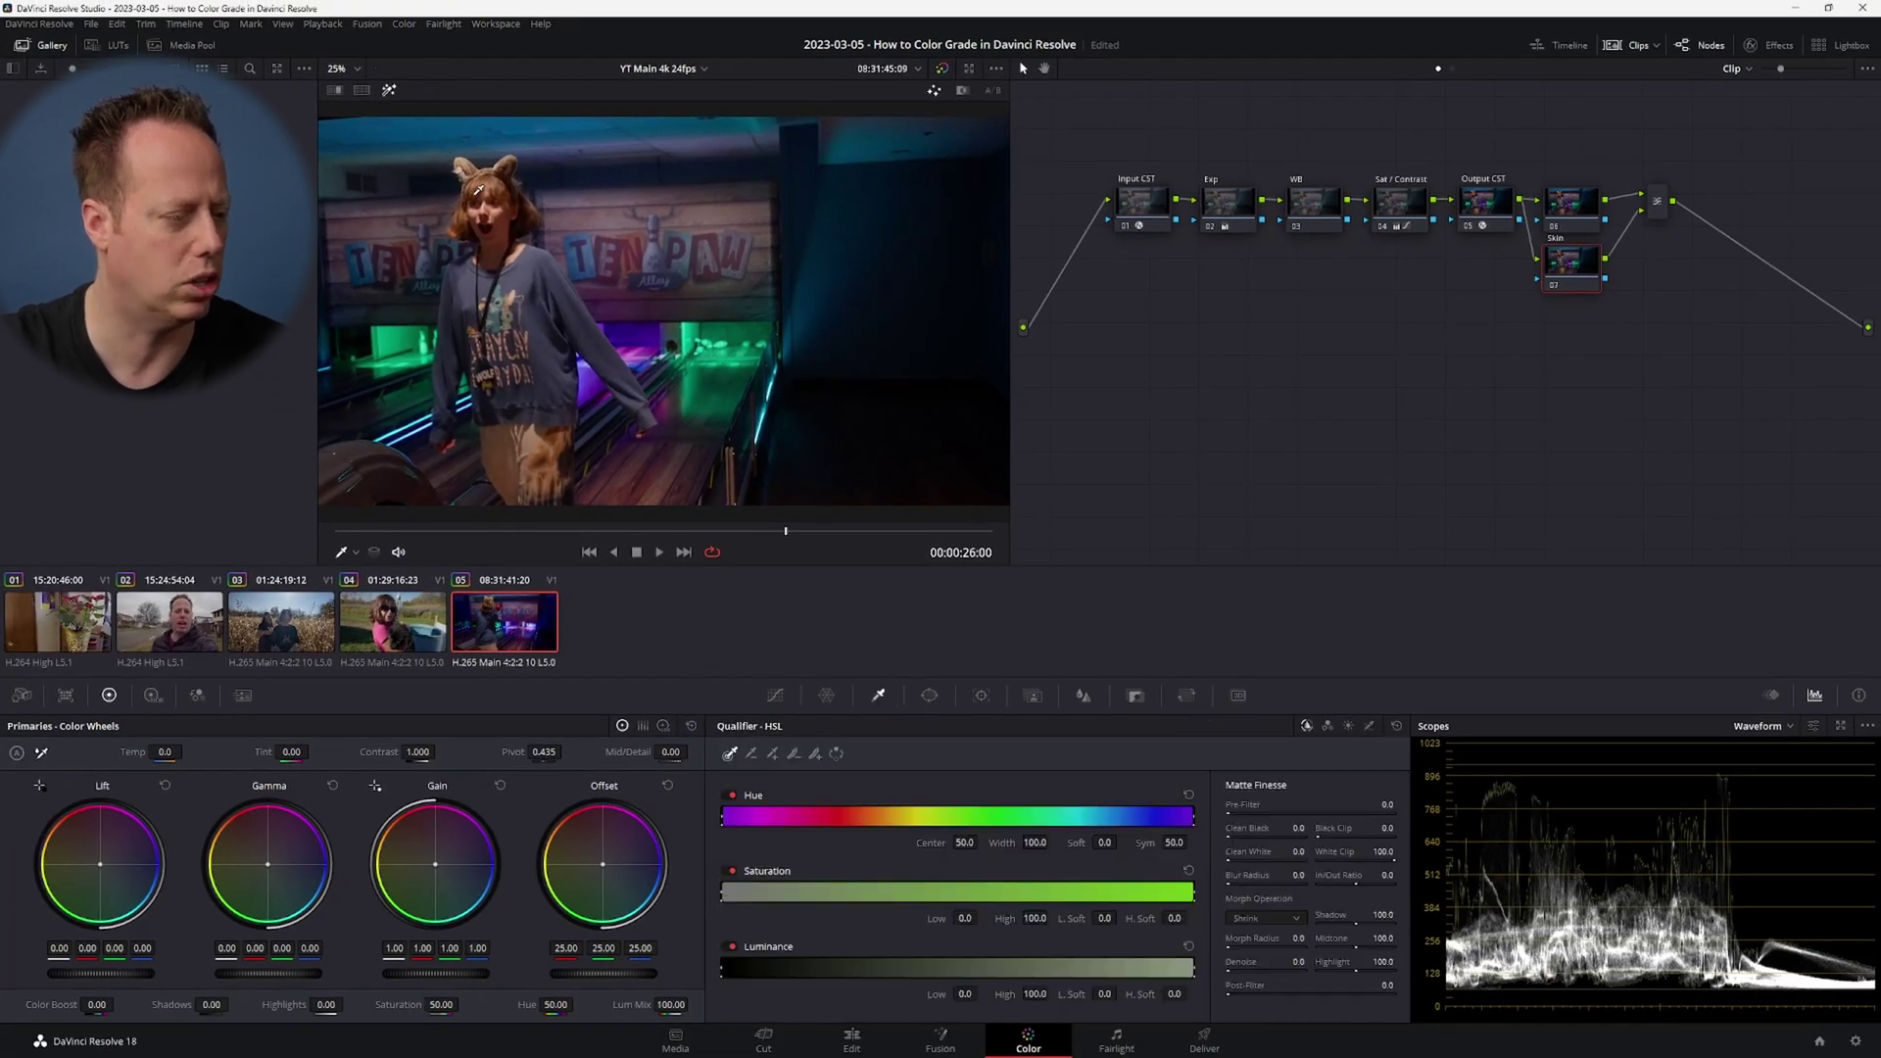
pyautogui.click(389, 89)
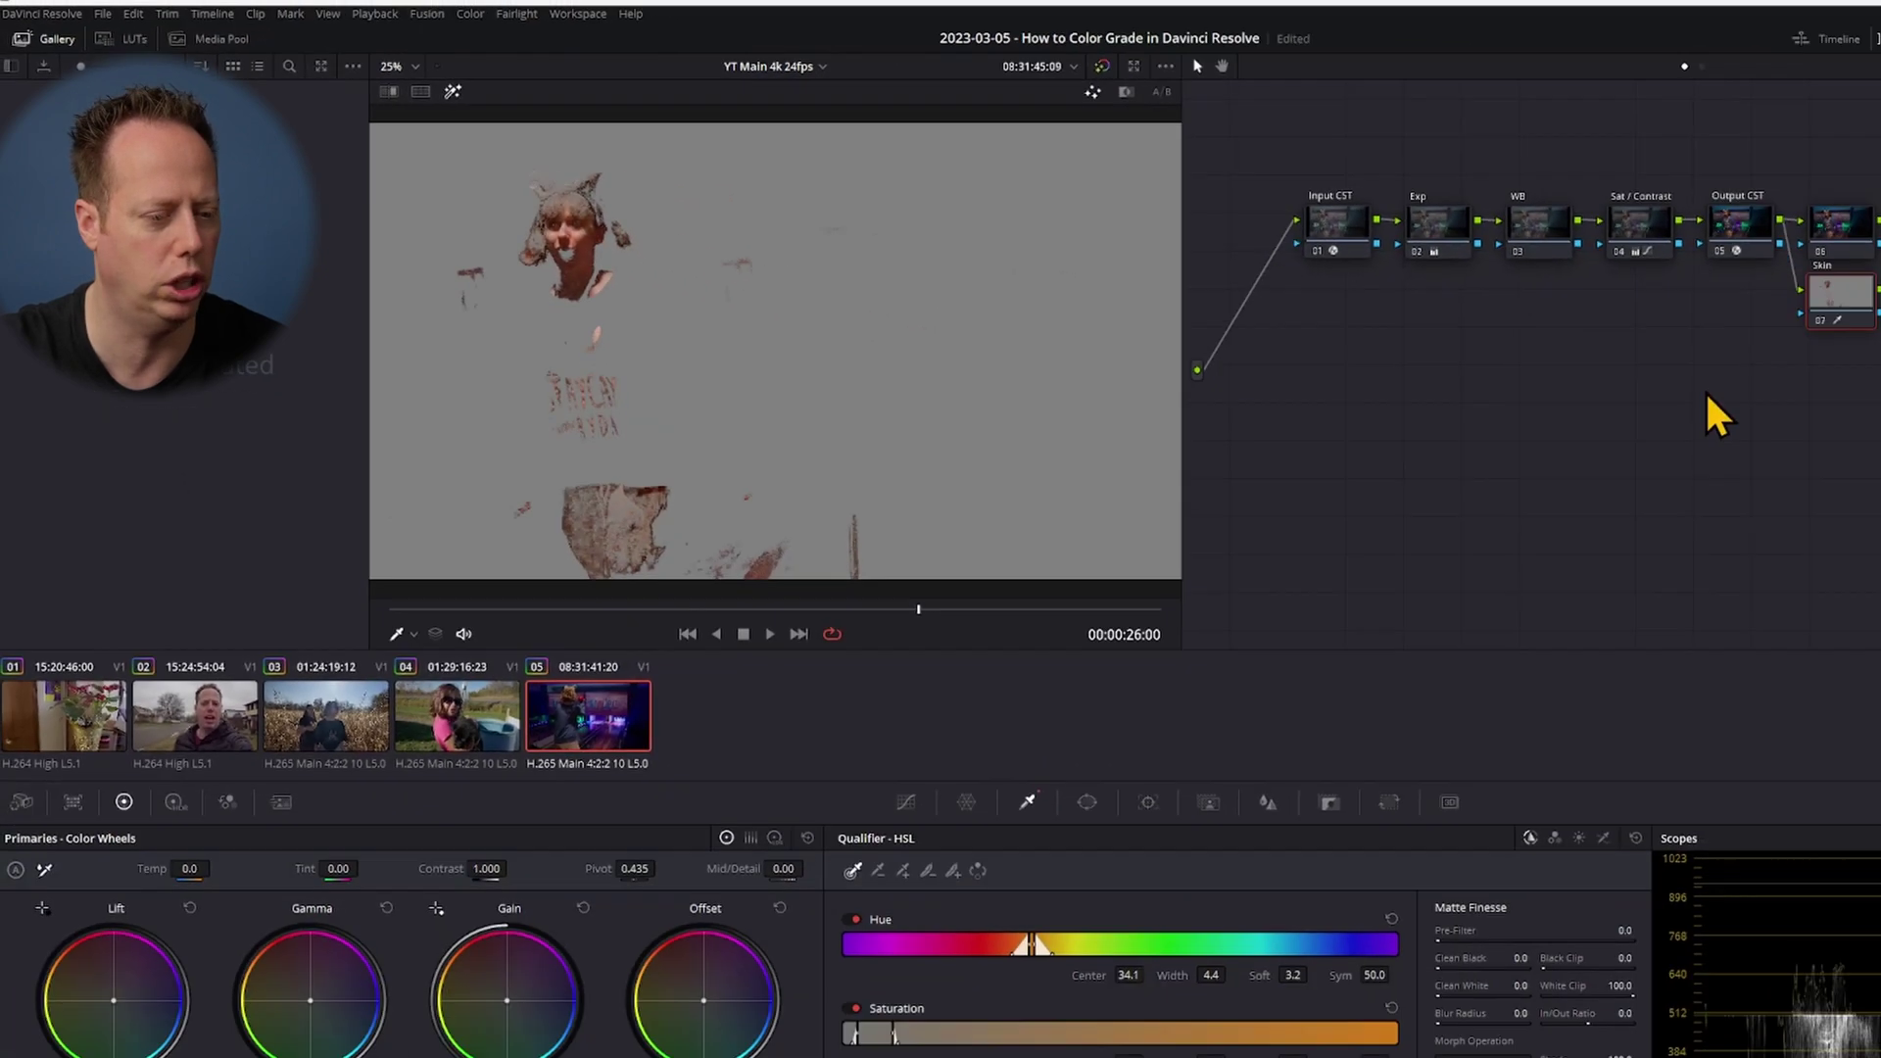
pyautogui.click(1761, 726)
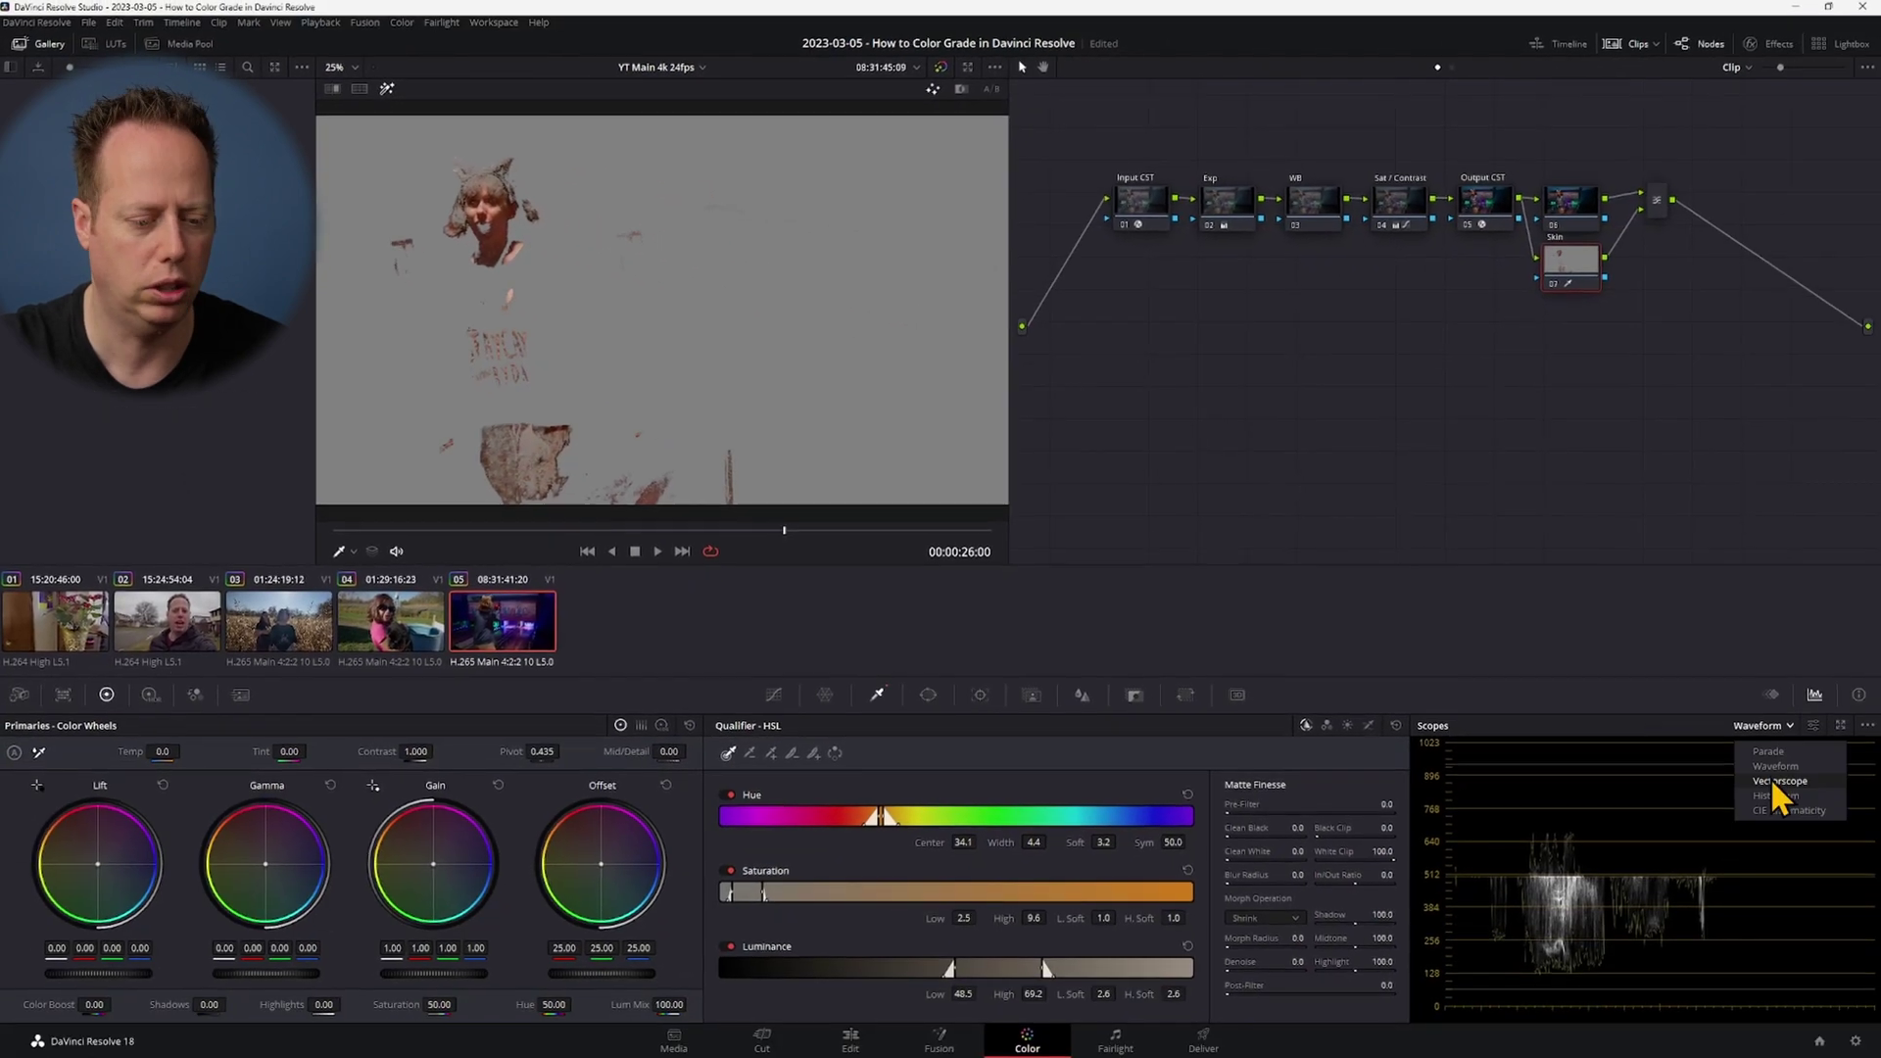
pyautogui.click(1773, 782)
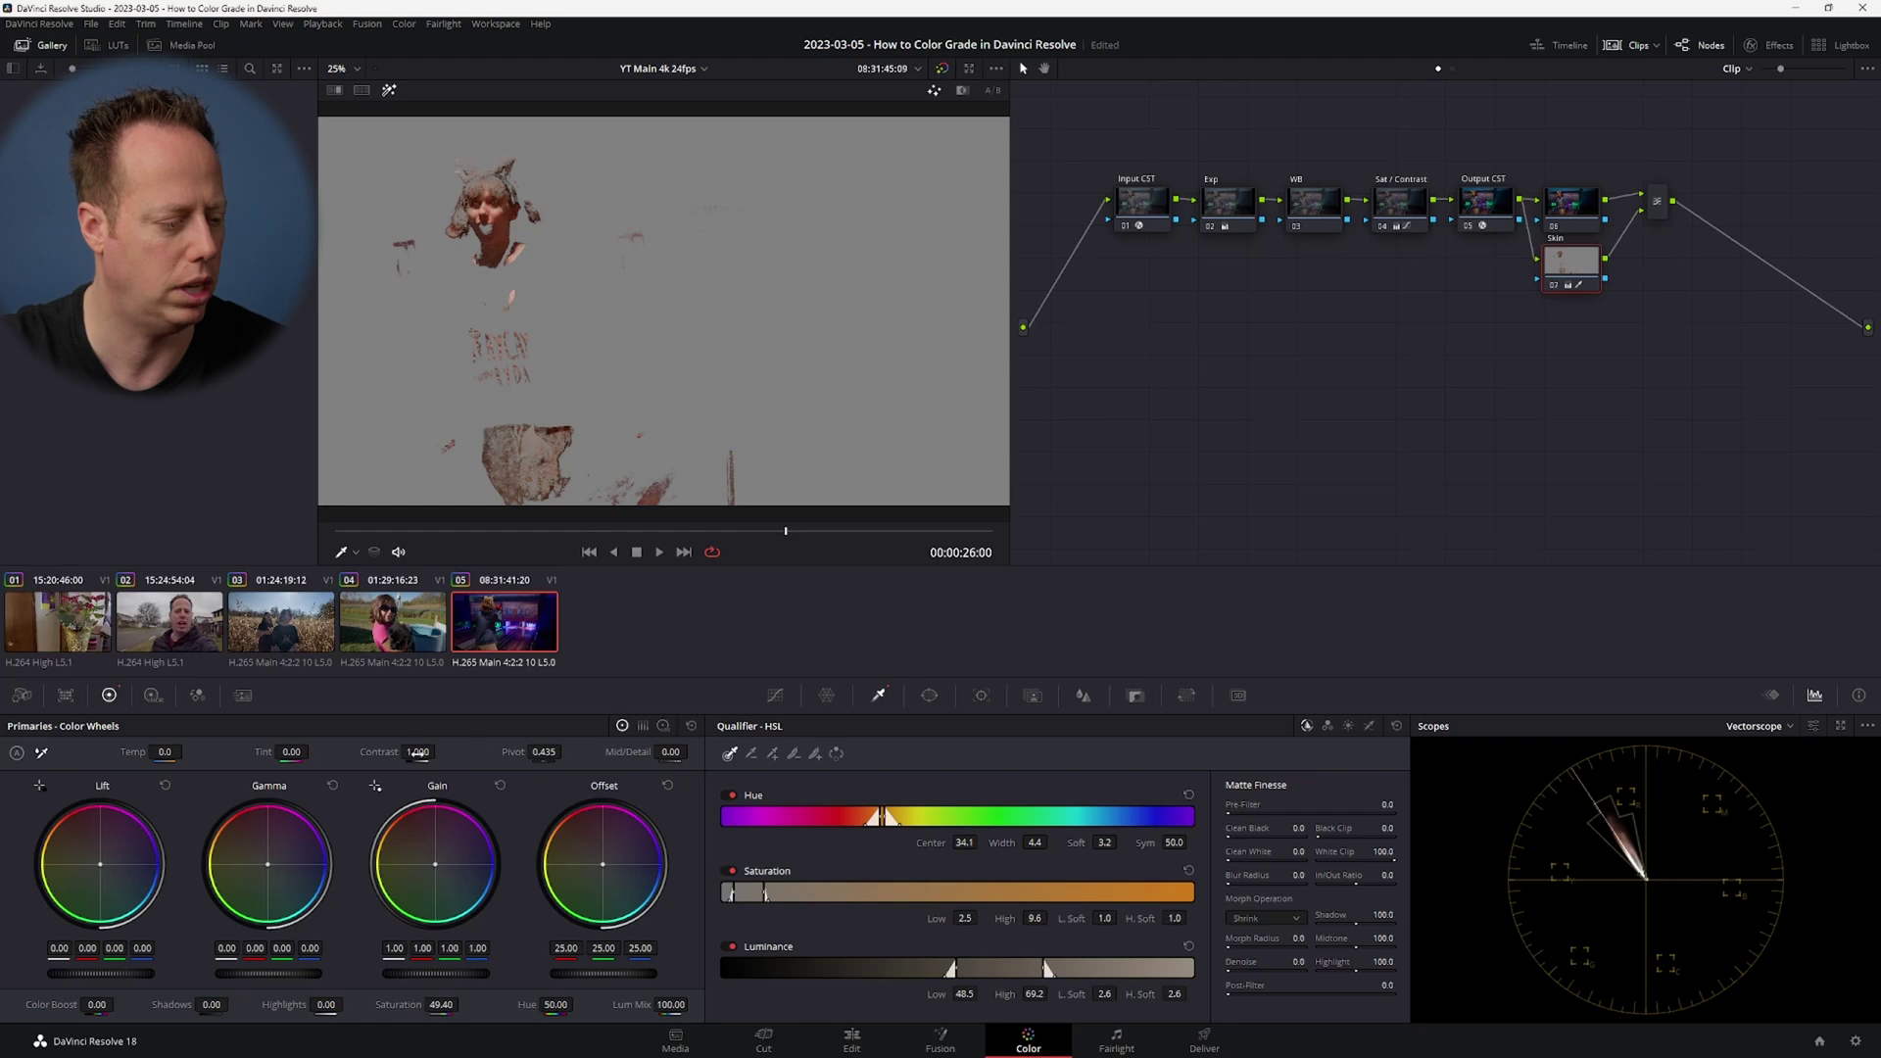
pyautogui.click(390, 92)
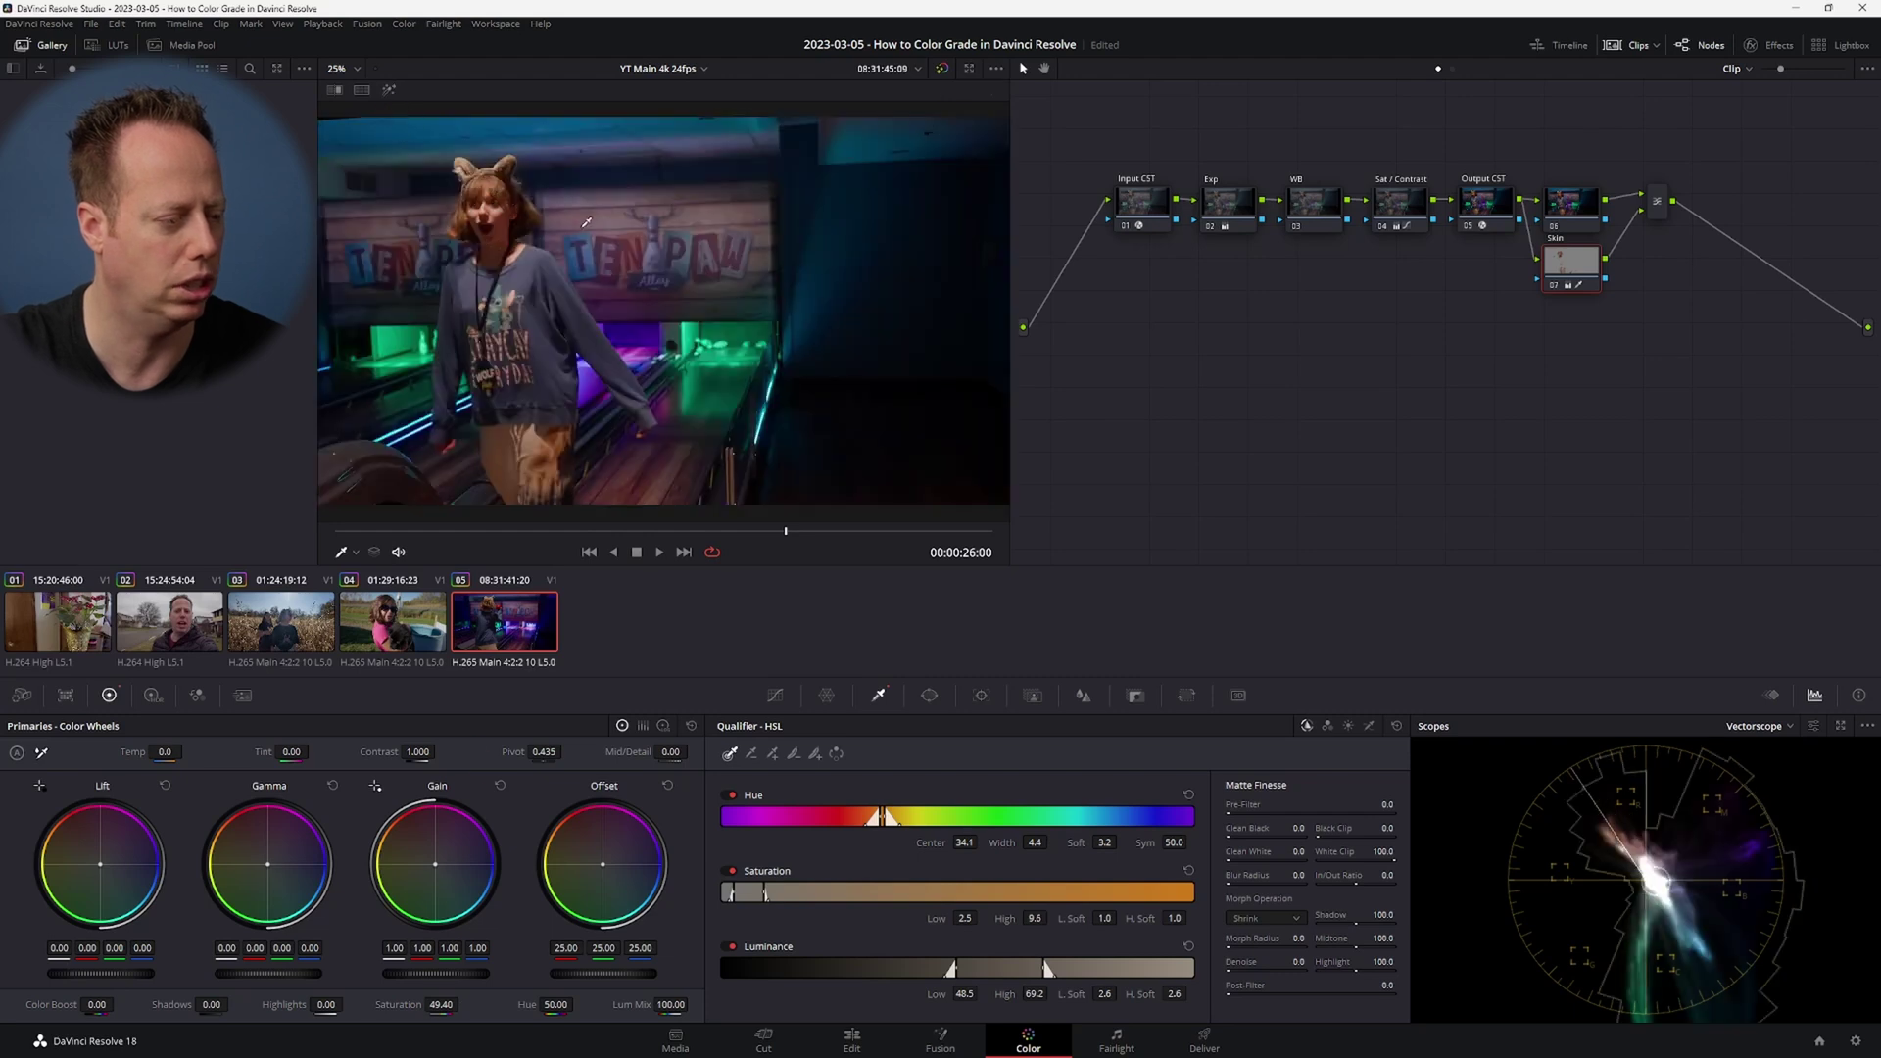